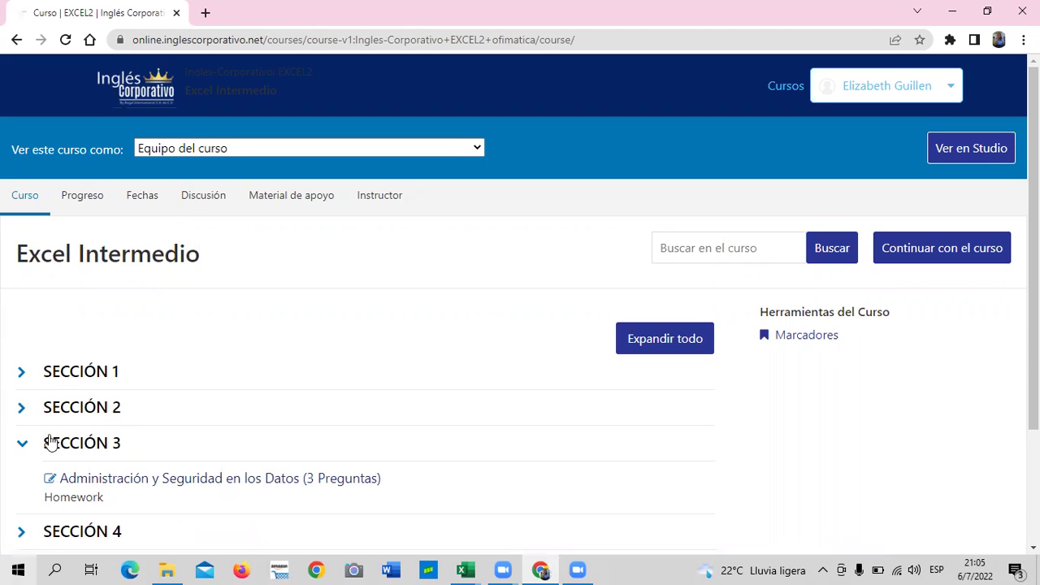
Step: Expand Sección 1 and open its 'Funciones Lógicas y Condicionales, Referencias en Excel' homework unit
left_click(70, 377)
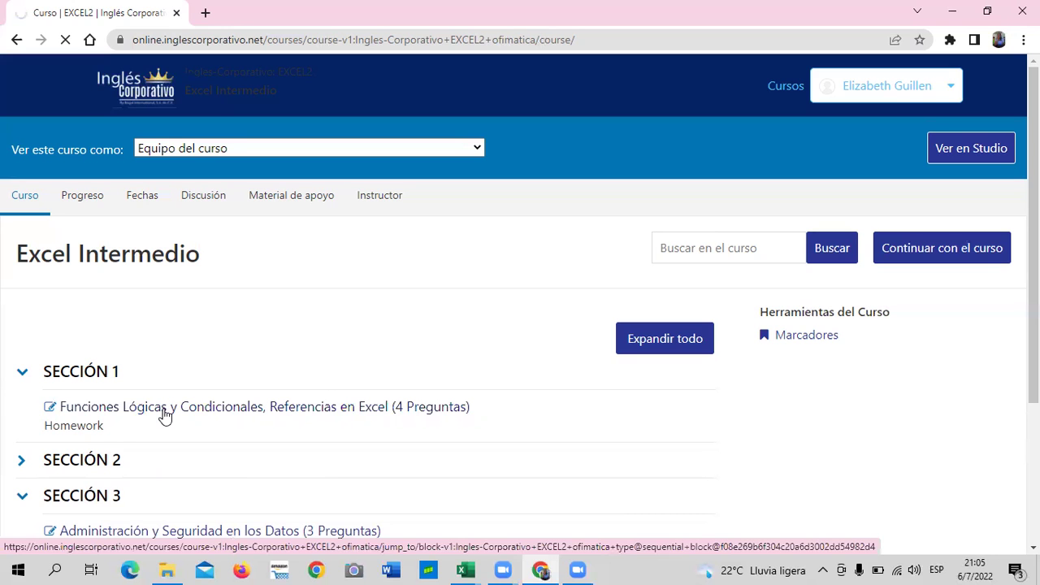
left_click(165, 416)
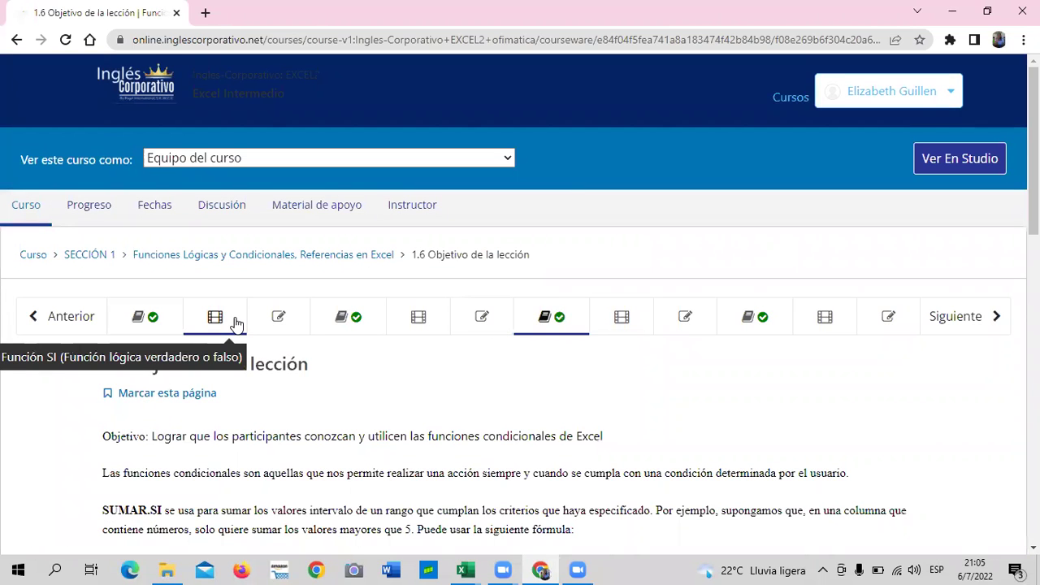
Step: Step through lesson 1.1 Función SI and 1.3 Objetivo de la lección toward the 1.4 lesson
left_click(215, 317)
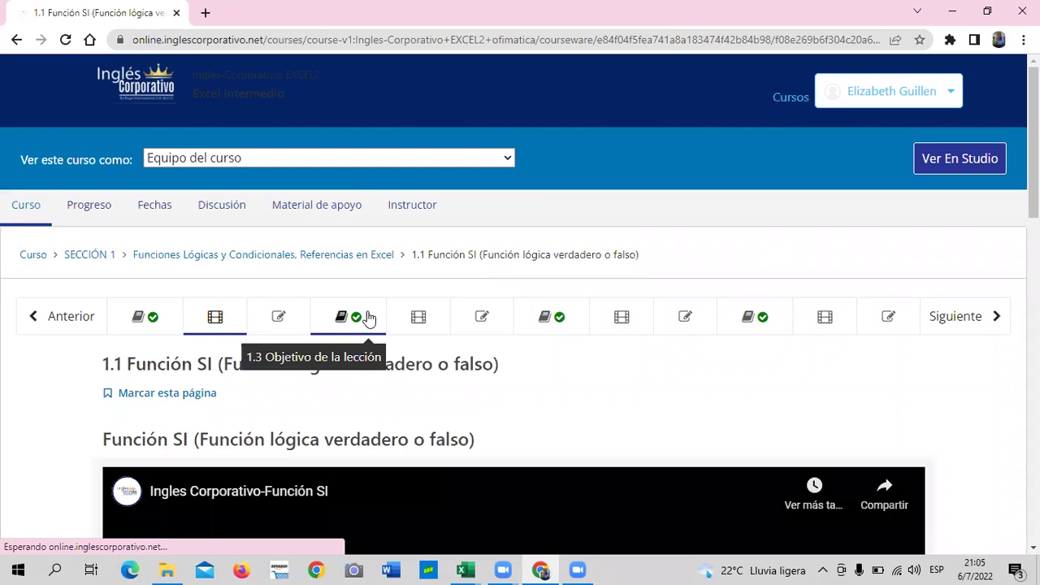
left_click(368, 317)
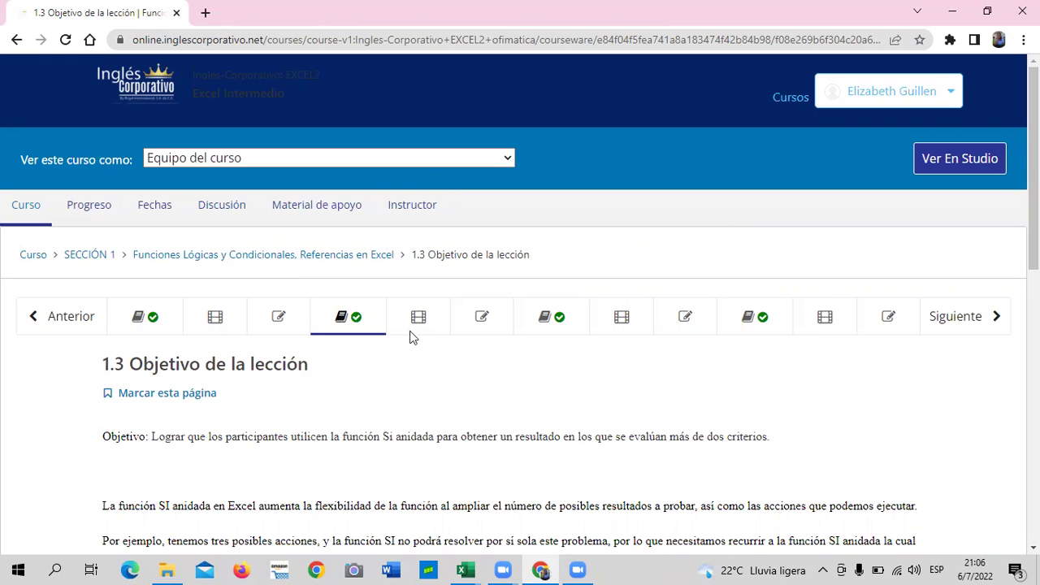
scroll(349, 389, "down", 1)
scroll(274, 308, "up", 1)
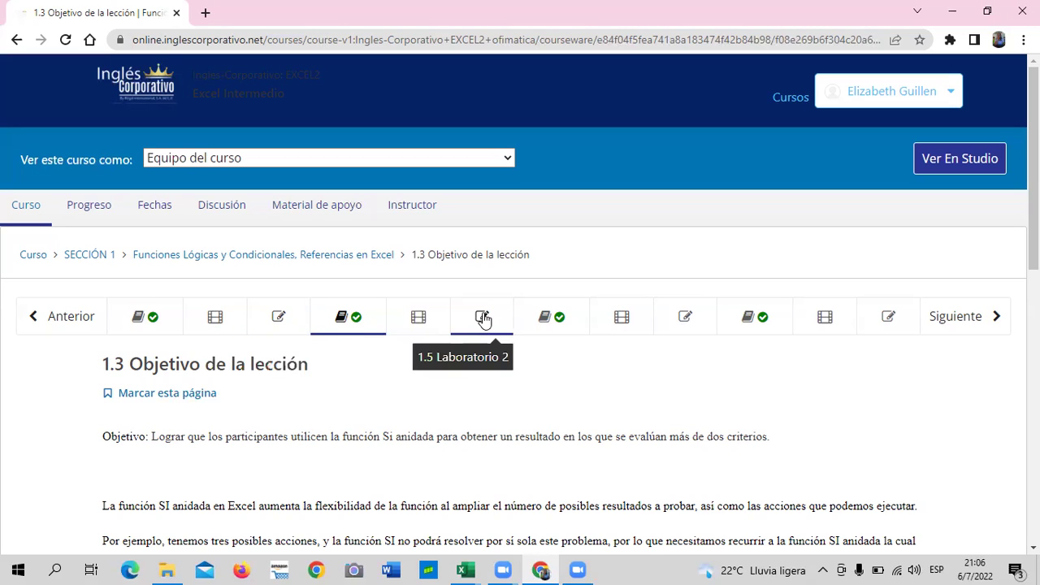
left_click(378, 316)
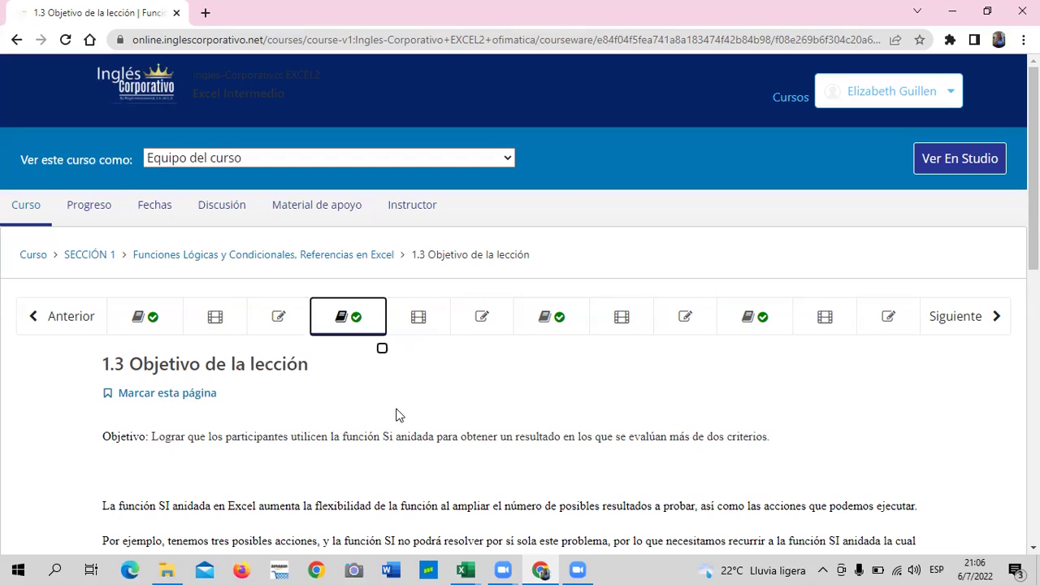
Step: Go past the 1.4 video to the 25-point '1.5 Laboratorio 2' graded quiz
left_click(438, 314)
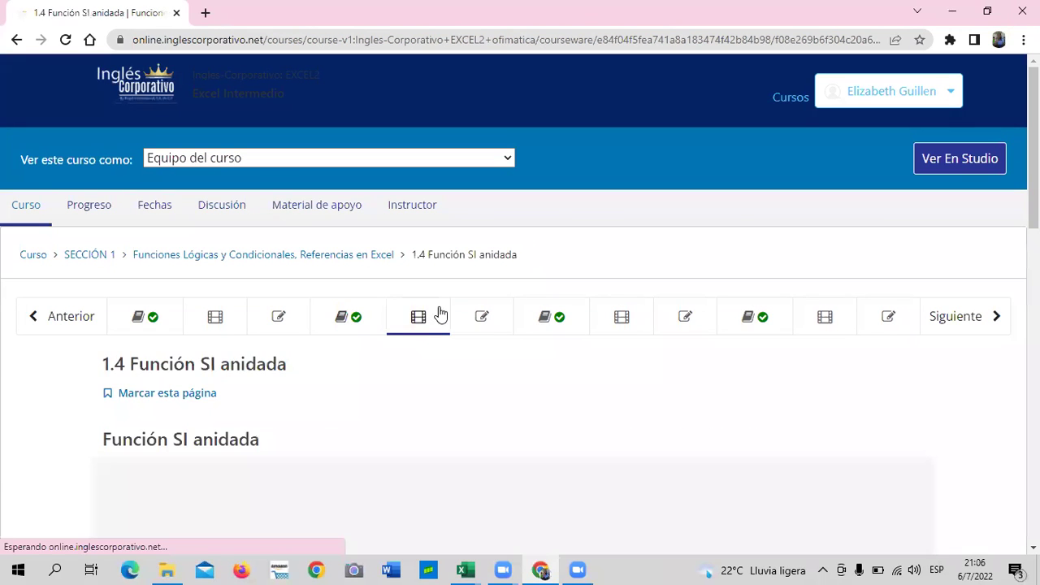
left_click(507, 322)
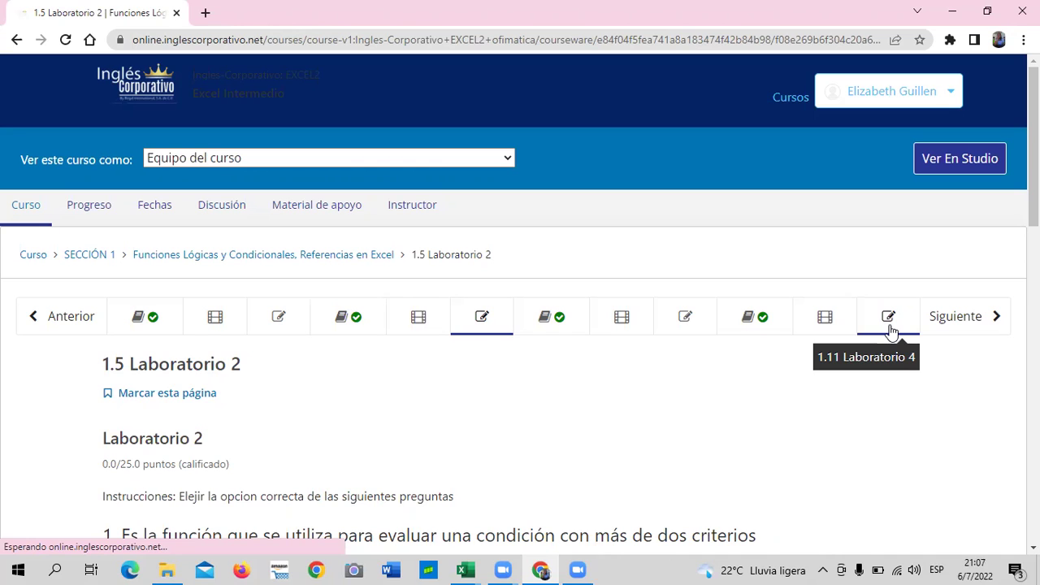
left_click(503, 314)
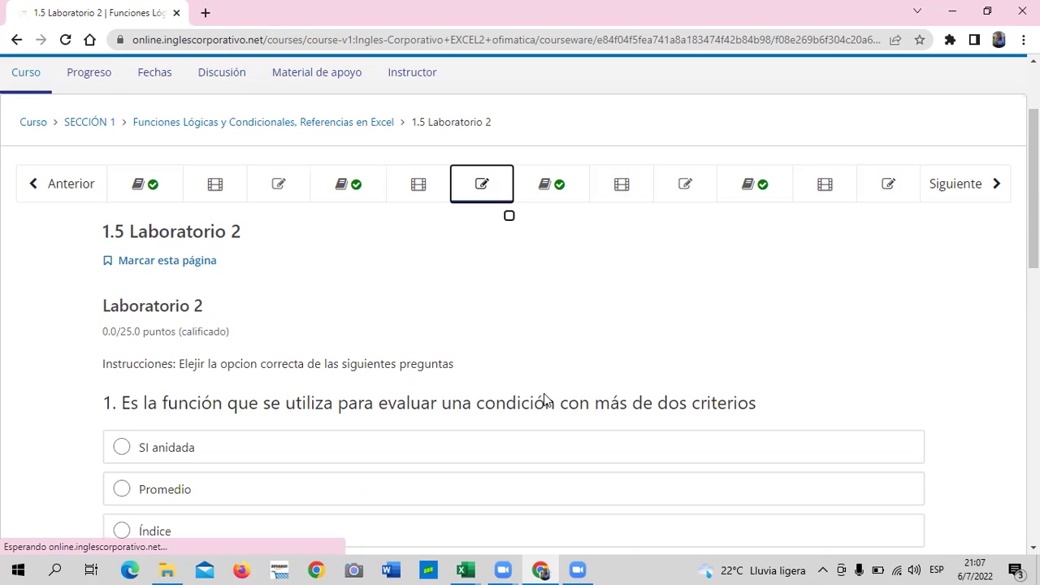
scroll(540, 400, "down", 3)
scroll(520, 418, "down", 3)
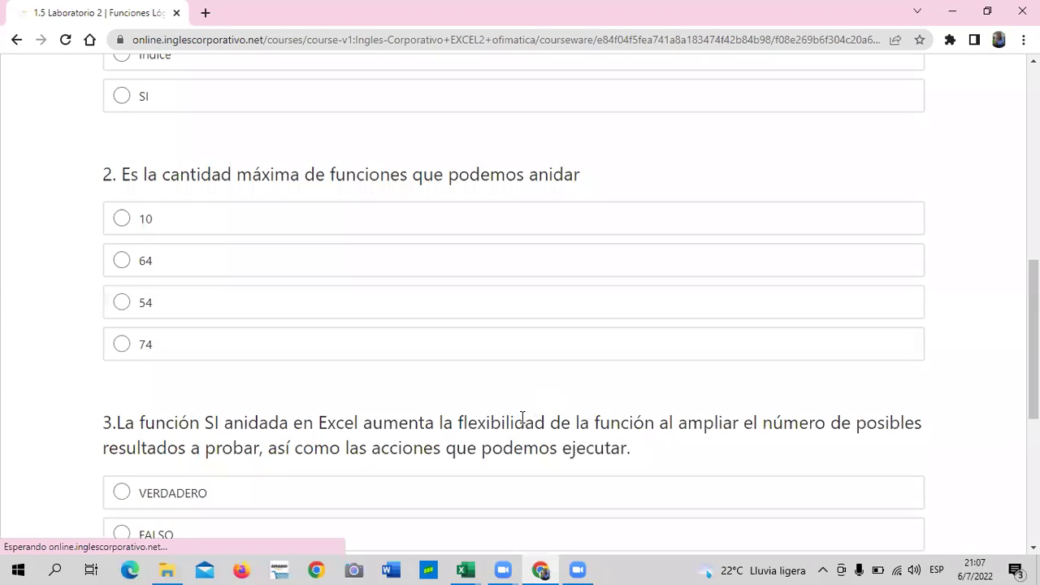
scroll(455, 414, "down", 3)
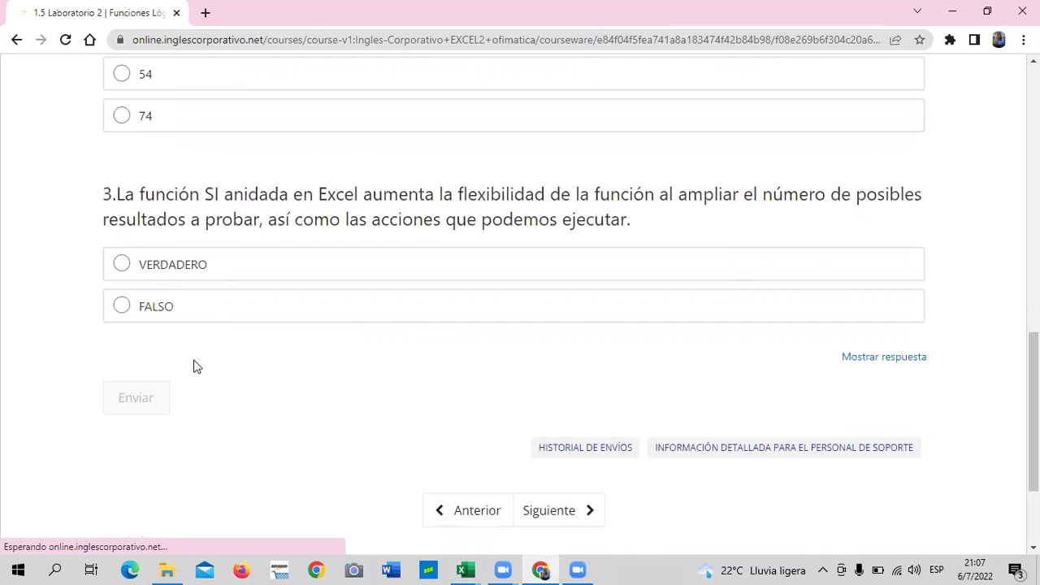
left_click(174, 276)
scroll(469, 357, "up", 3)
scroll(468, 358, "up", 1)
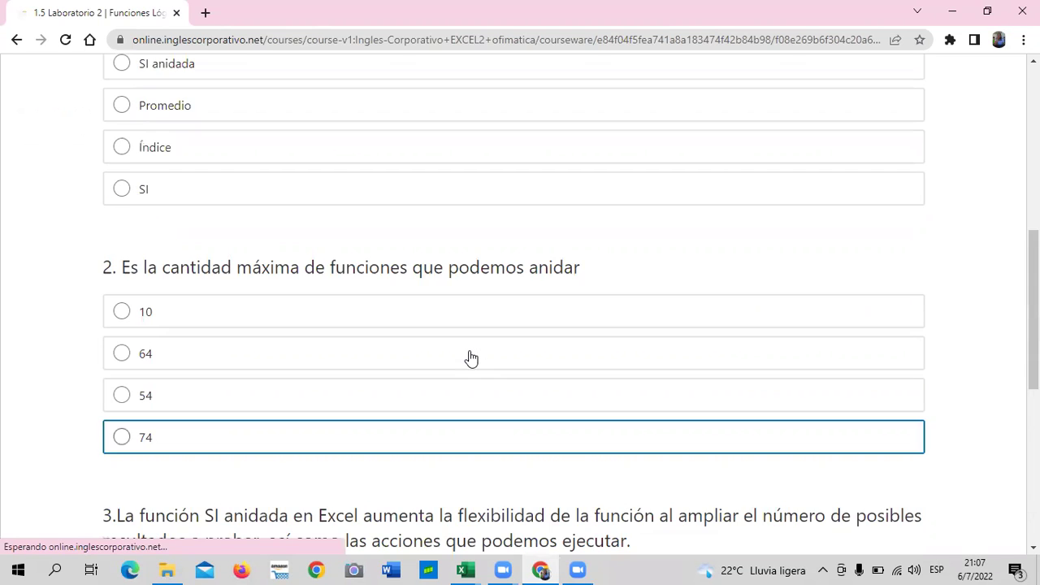
scroll(469, 358, "up", 1)
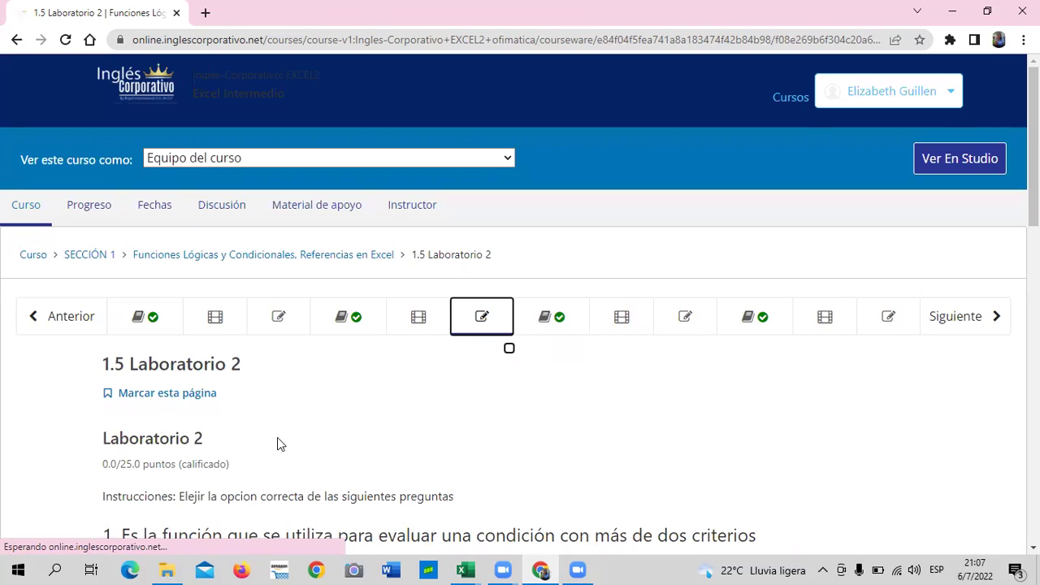
Step: Return to '1.3 Objetivo de la lección' and read its nested SI example
left_click(360, 314)
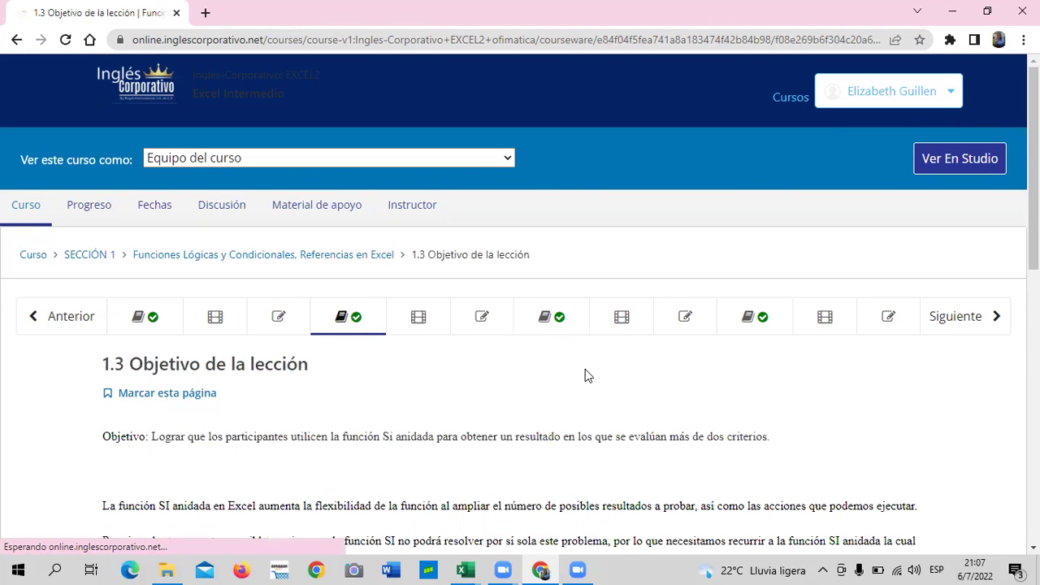
scroll(585, 370, "down", 2)
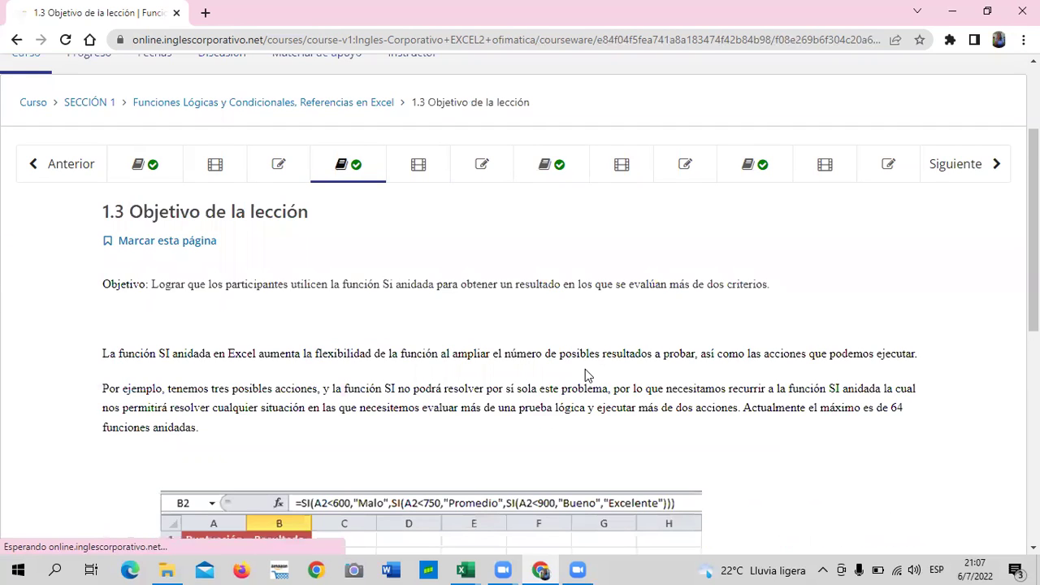
scroll(585, 369, "down", 1)
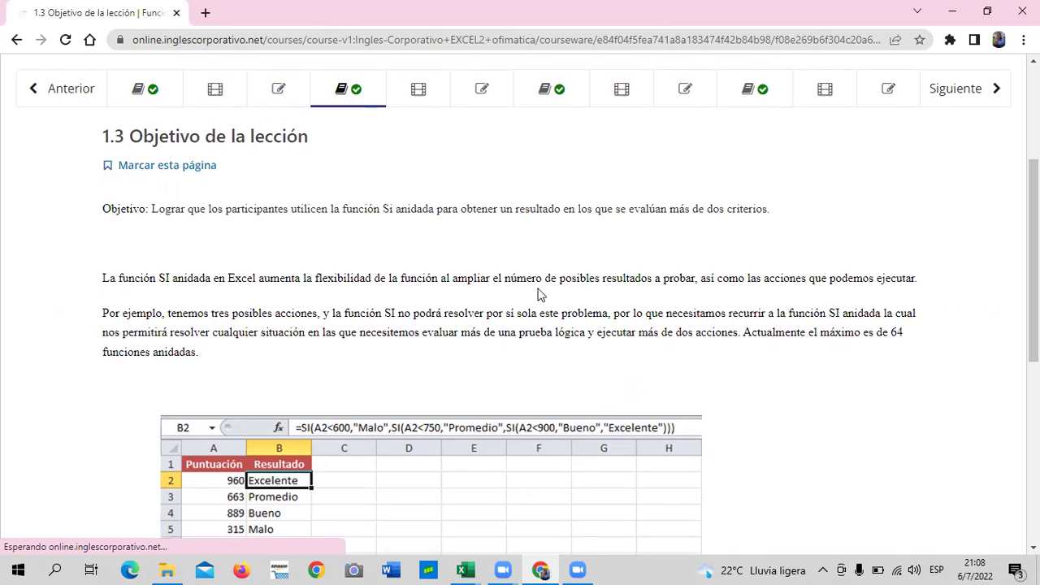
scroll(539, 293, "up", 2)
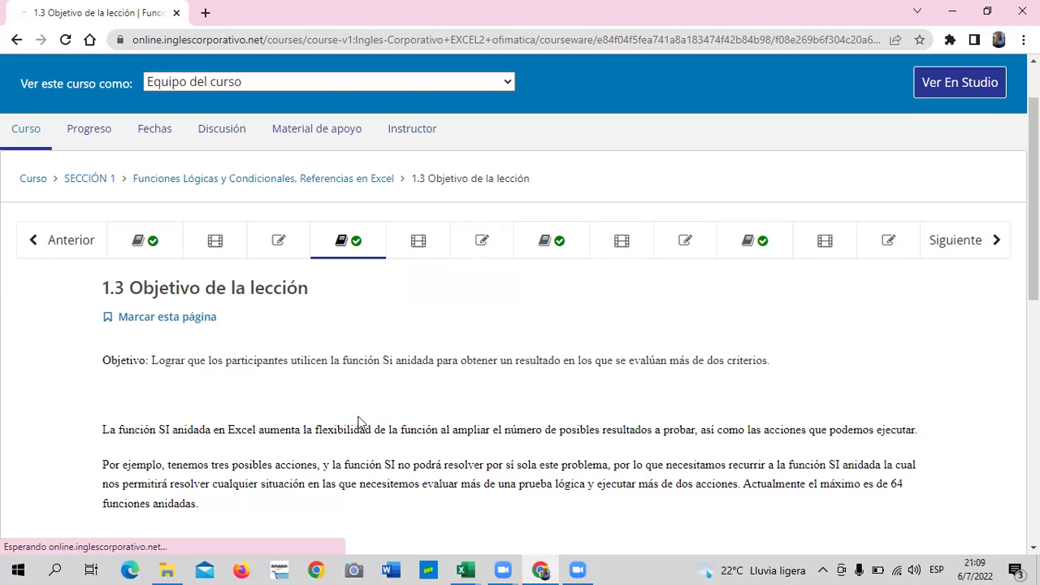
Step: Read through the Malo/Promedio/Bueno/Excelente scoring example, then go on with Siguiente
scroll(360, 421, "down", 1)
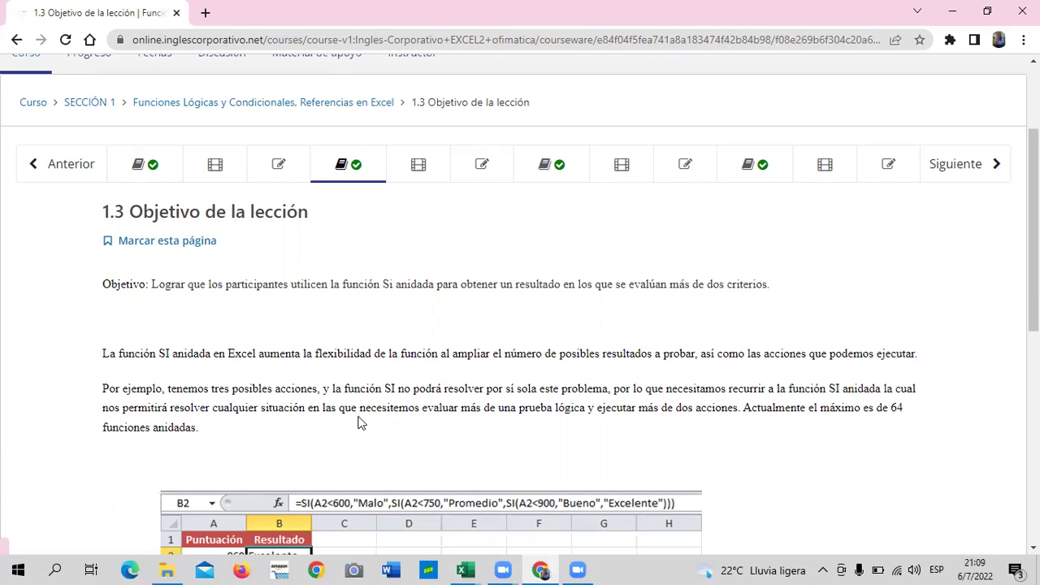
scroll(666, 473, "down", 1)
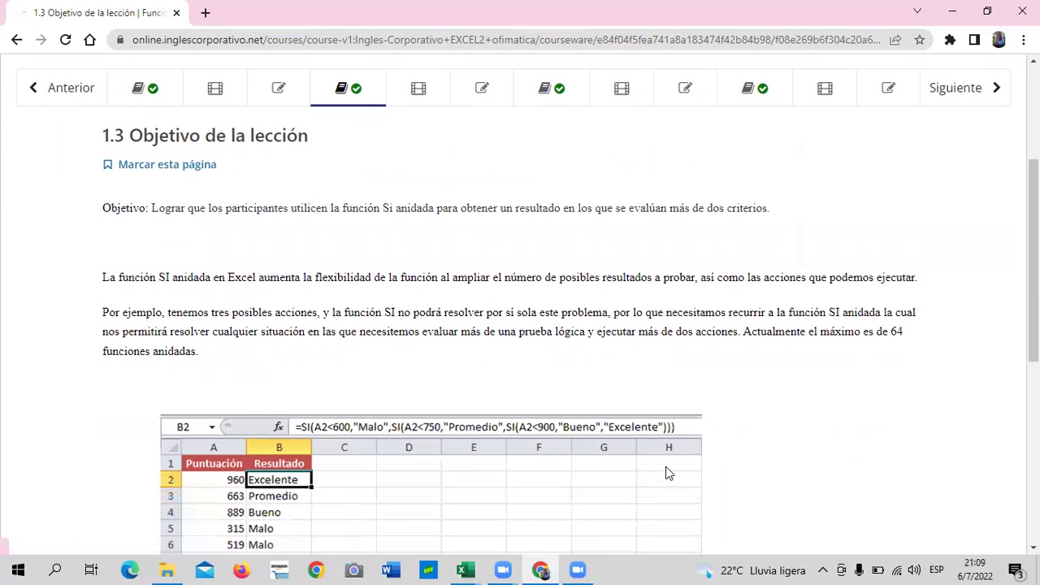
scroll(667, 466, "down", 1)
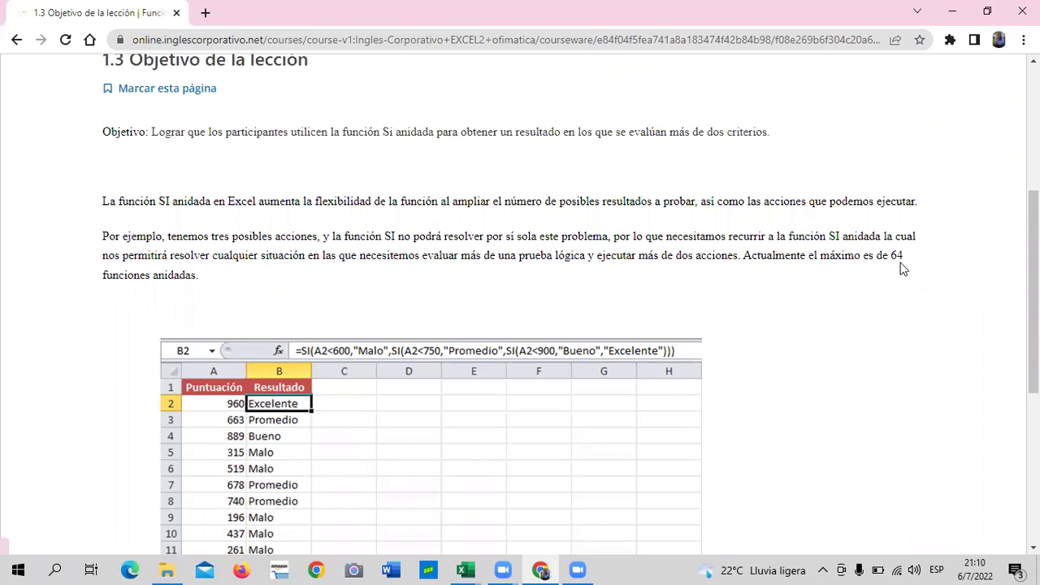
scroll(901, 268, "down", 1)
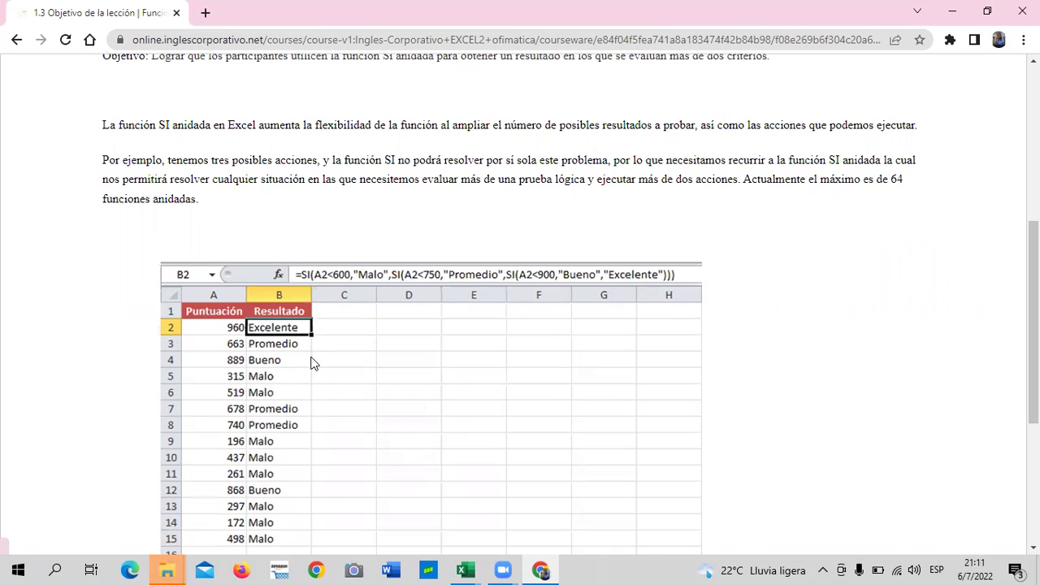
scroll(366, 357, "down", 1)
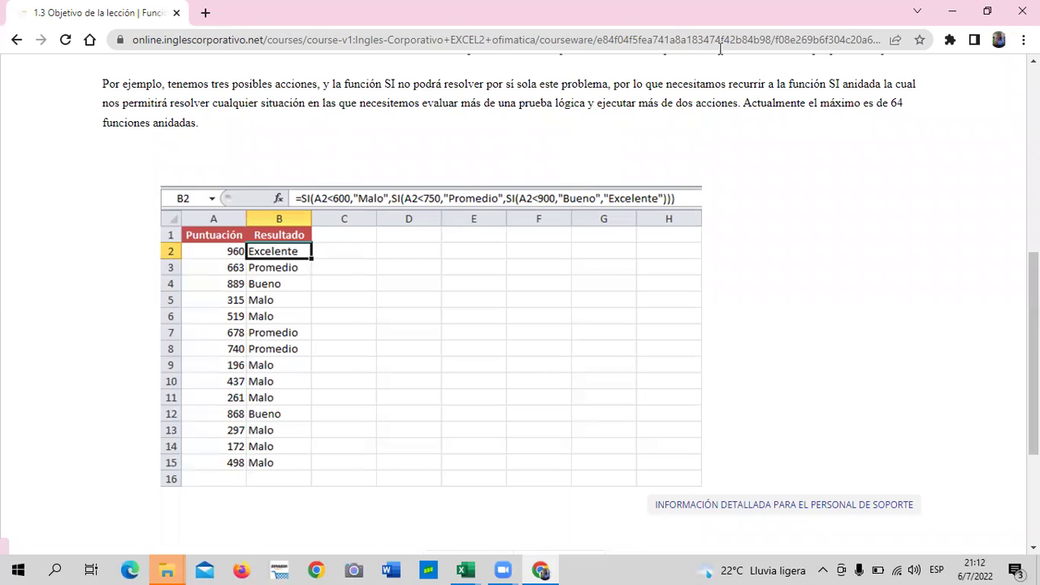
scroll(386, 269, "down", 2)
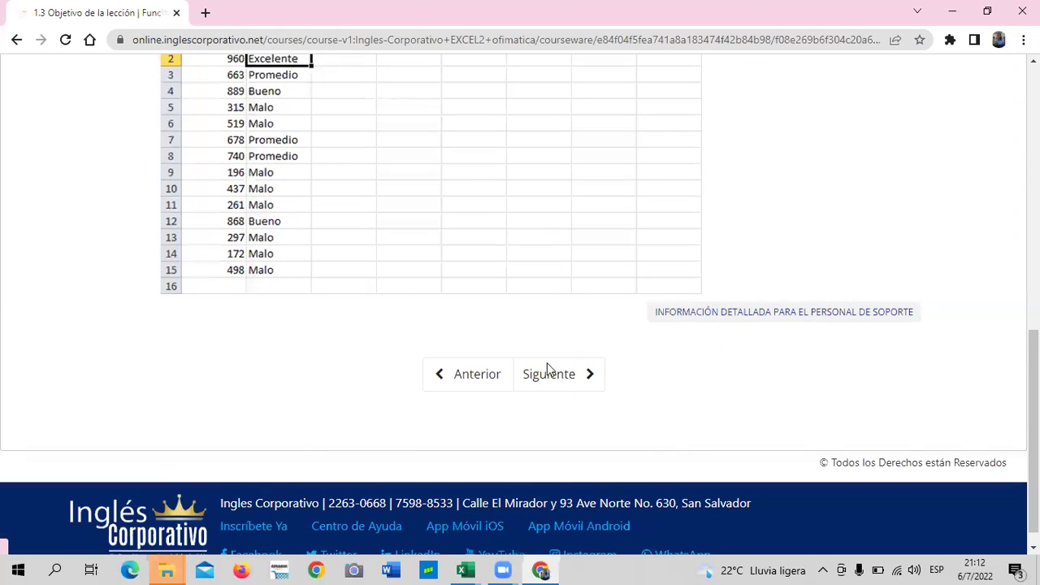
left_click(547, 371)
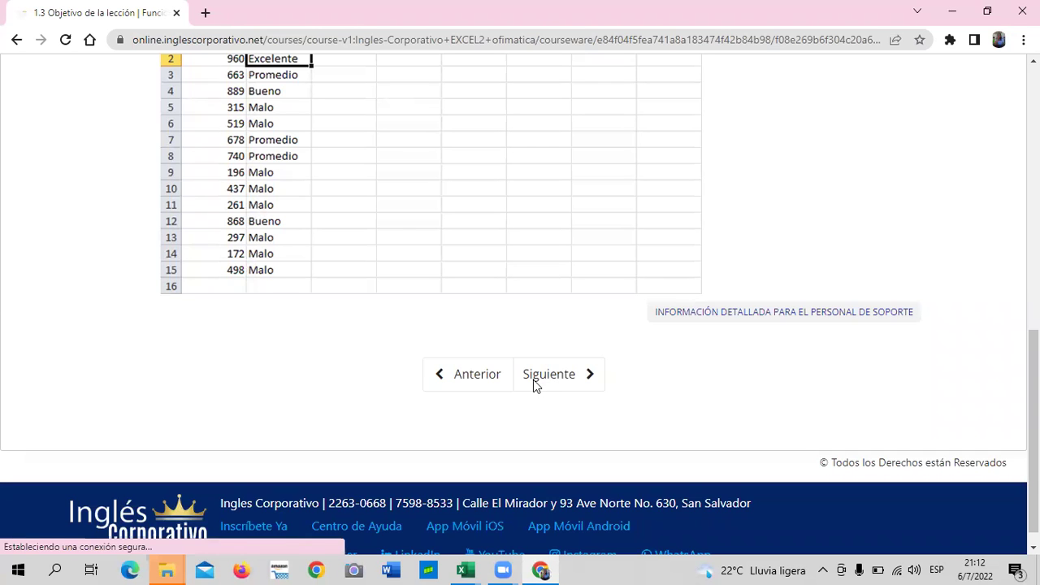
Step: Scroll through lesson 1.4's video and its practice workbook download link
scroll(580, 348, "down", 5)
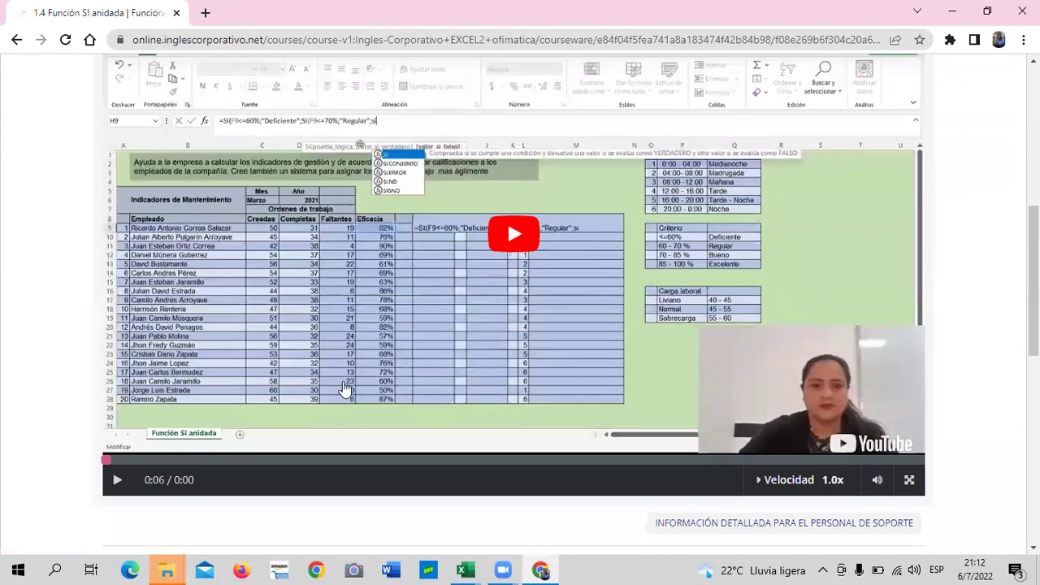
scroll(341, 386, "down", 3)
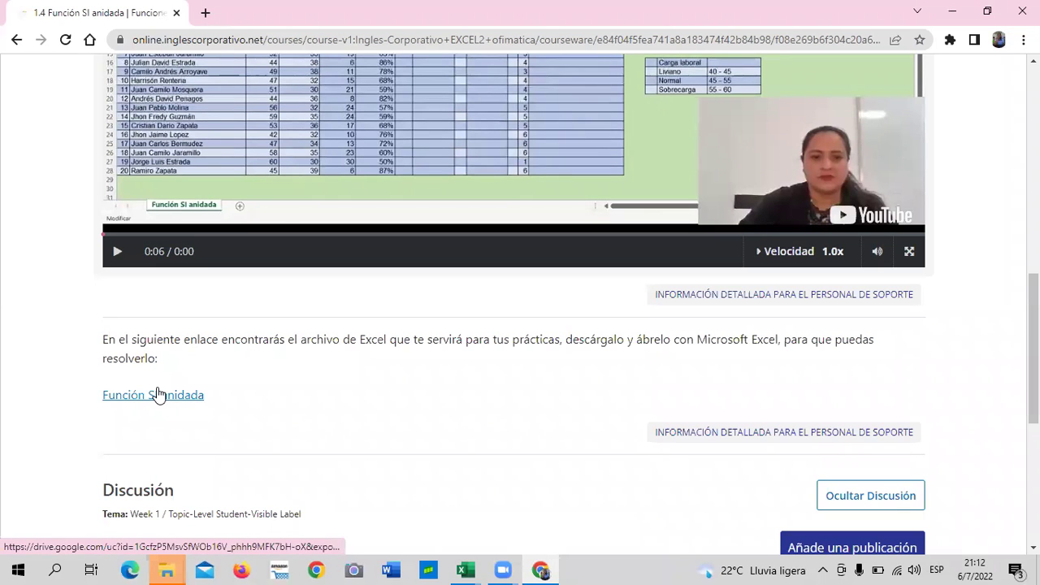
scroll(413, 393, "up", 3)
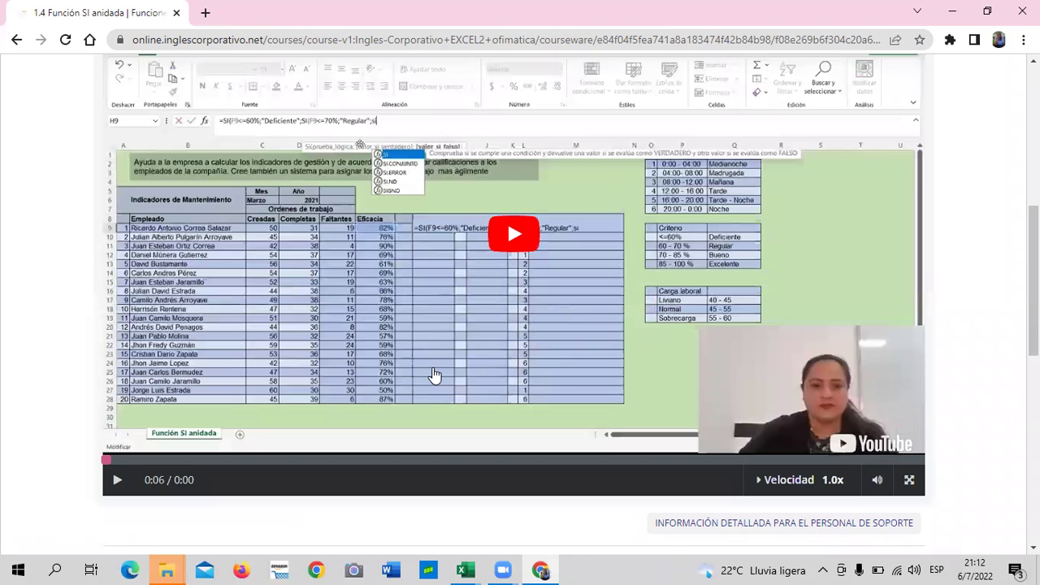
scroll(434, 374, "up", 3)
scroll(434, 374, "down", 1)
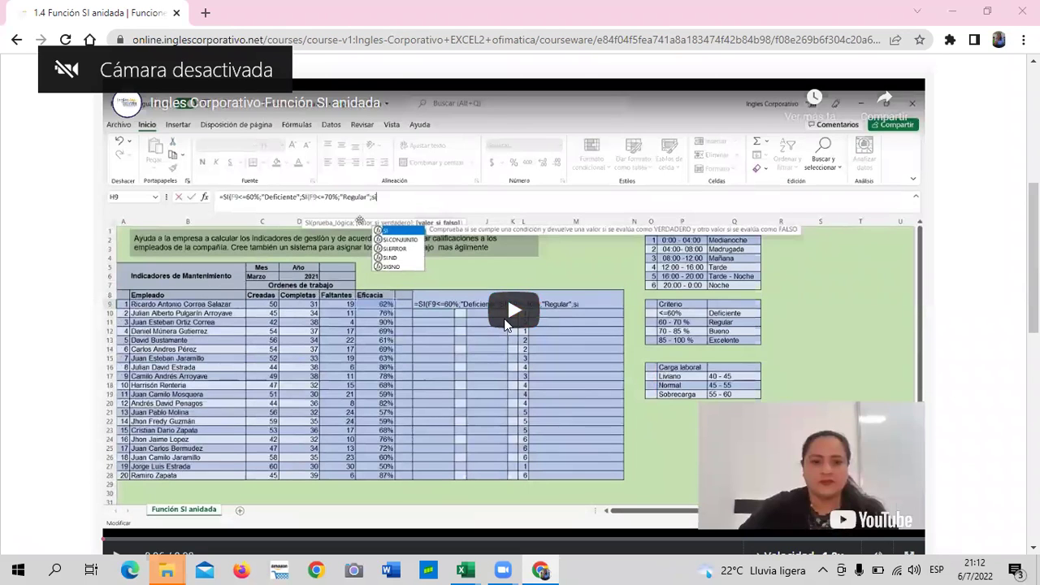
Step: Play the 'Ingles Corporativo-Función SI anidada' lesson video through to the end
left_click(503, 323)
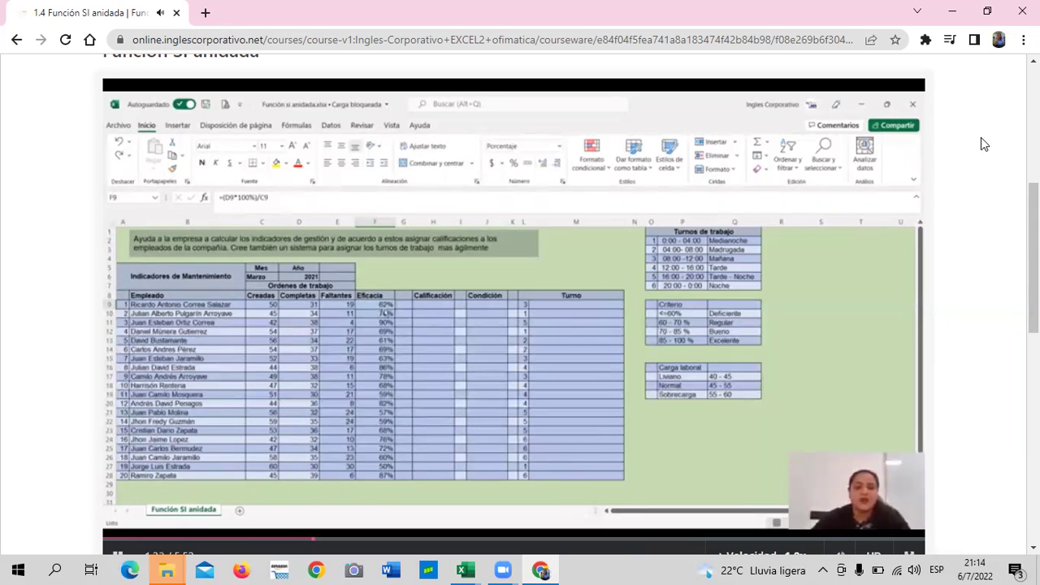
mouse_move(784, 140)
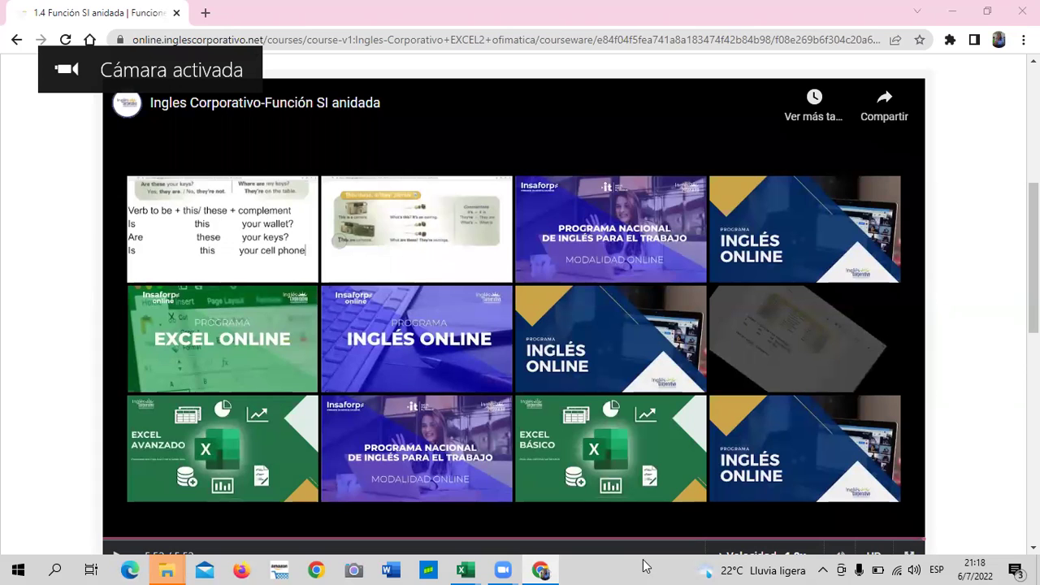
Step: Scroll down to the Función SI anidada download link and back up
scroll(413, 316, "down", 3)
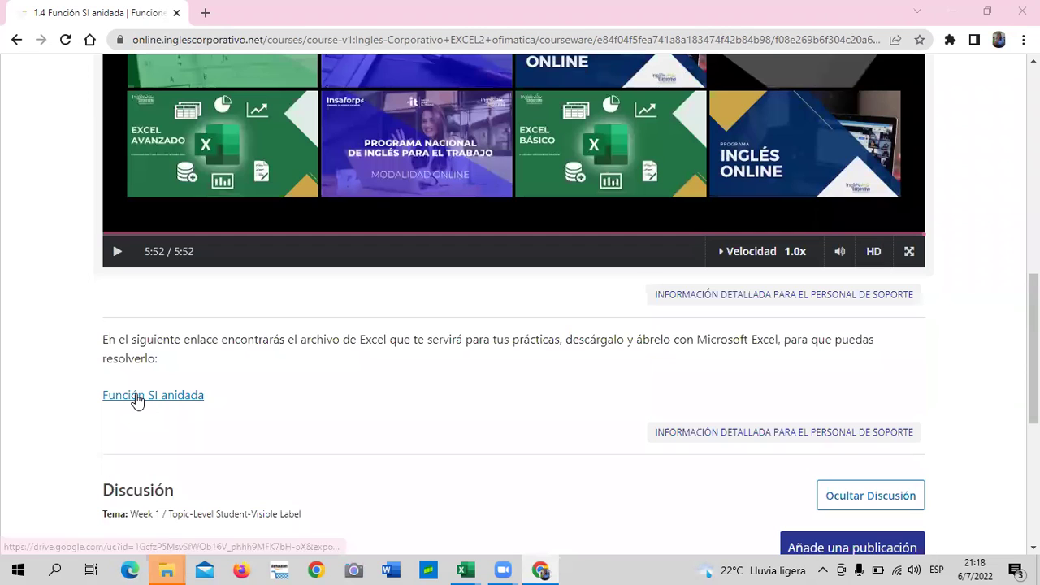
scroll(462, 404, "up", 2)
scroll(461, 403, "up", 2)
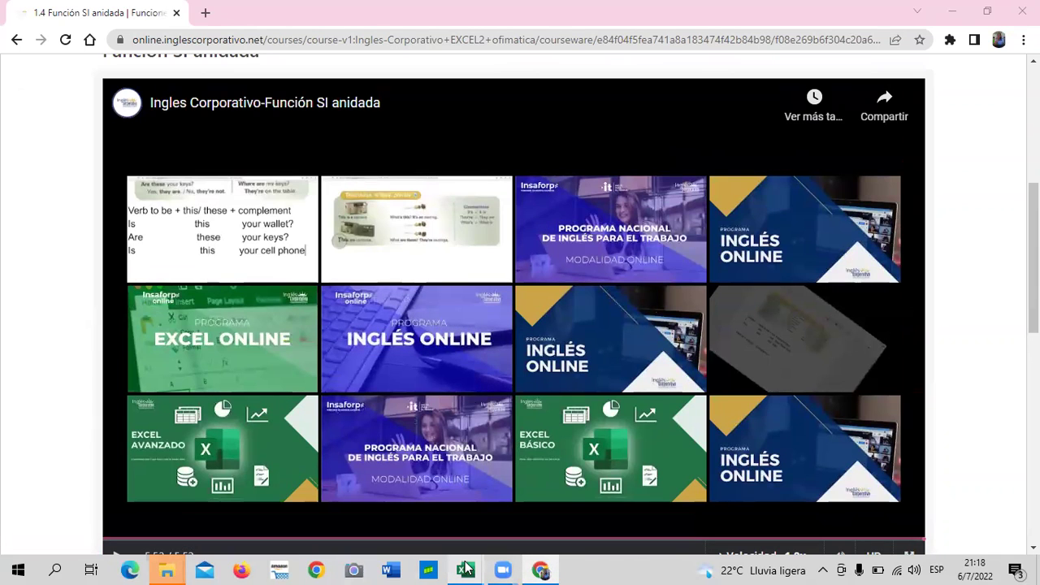
Step: Bring up the 'Función si anidada - copia (2)' workbook and zoom it to 100%
mouse_move(469, 568)
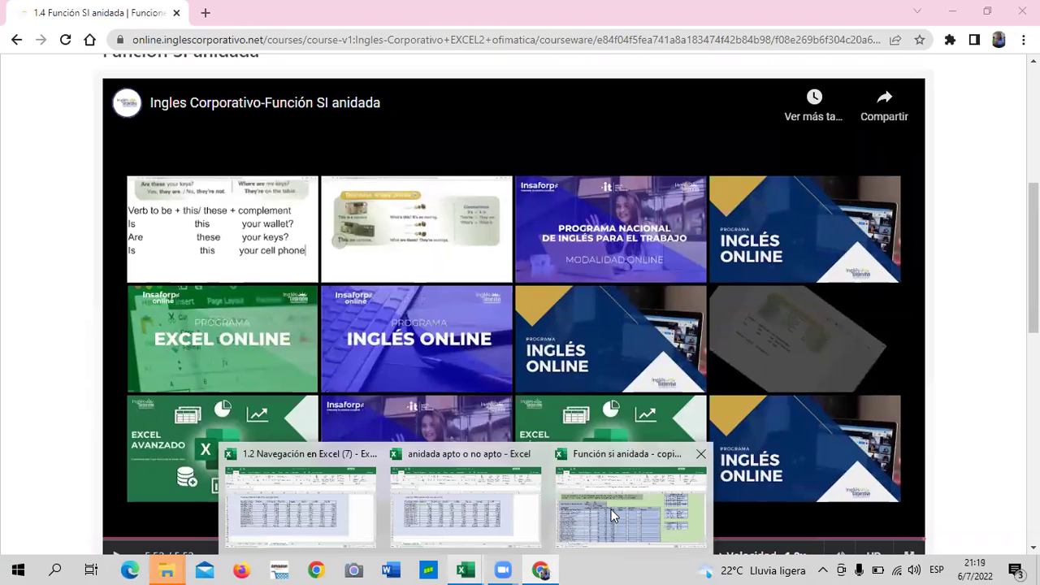
left_click(613, 516)
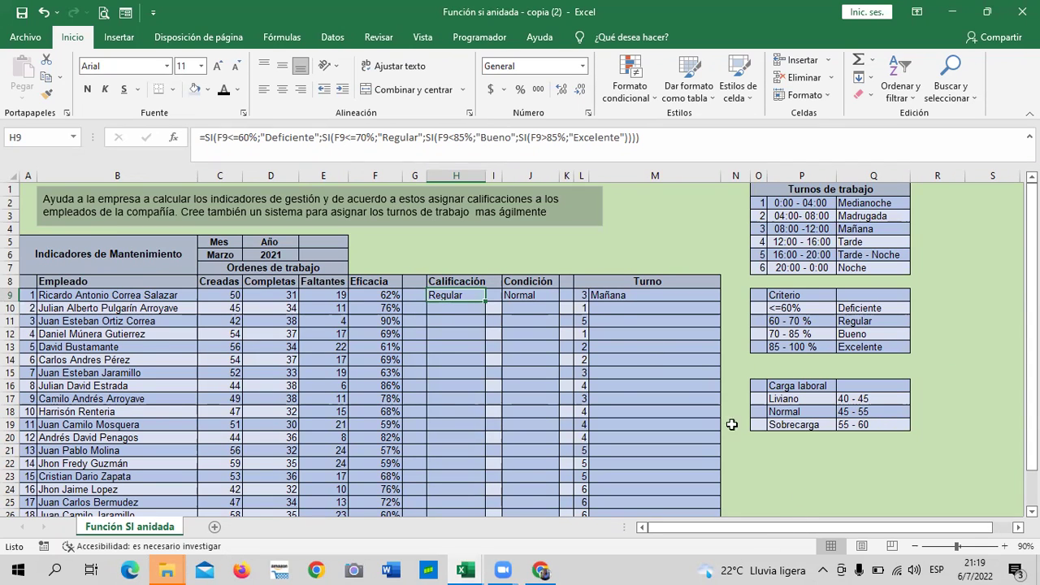
left_click(660, 203)
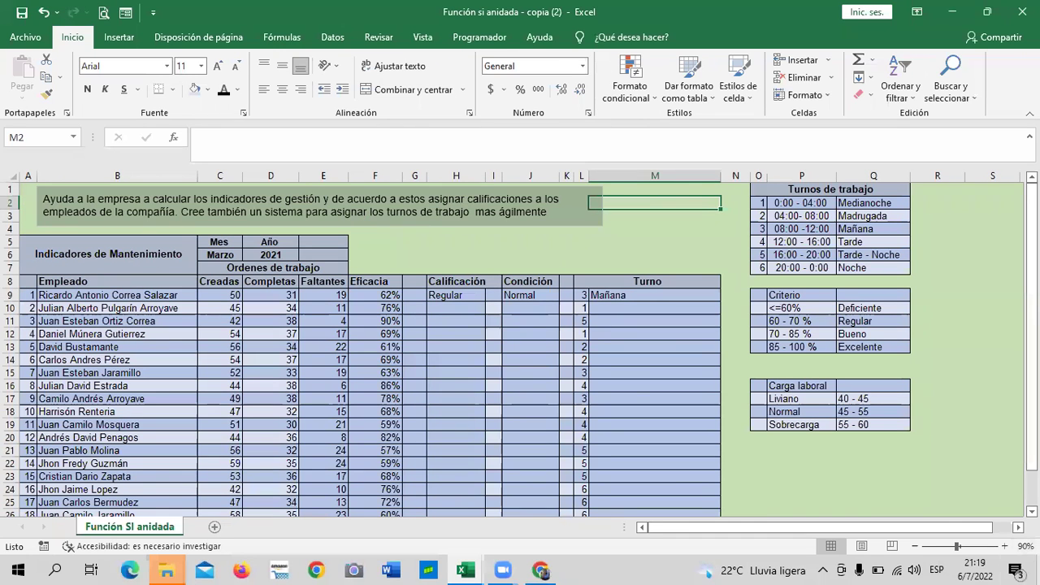
left_click(1005, 546)
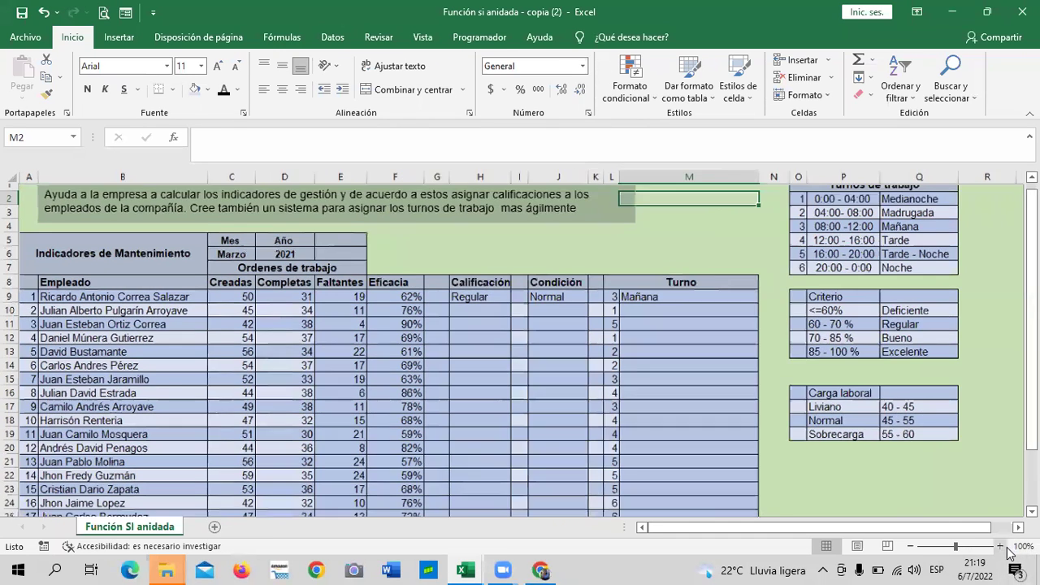
scroll(610, 317, "up", 1)
Step: Inspect the nested SI formulas in Turno M9, Condición J9, Calificación H9 and Eficacia F9
left_click(707, 309)
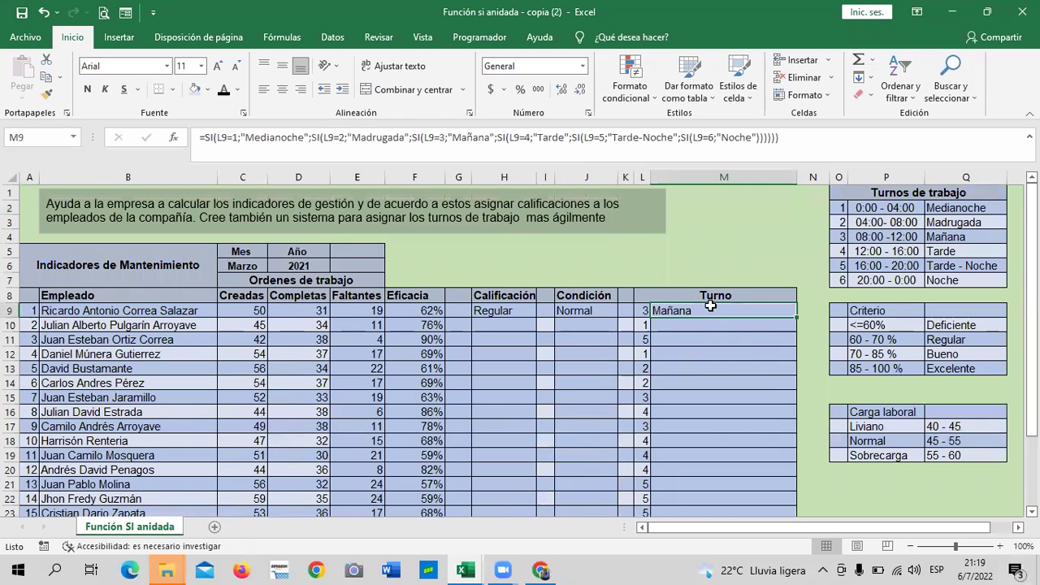
left_click(576, 311)
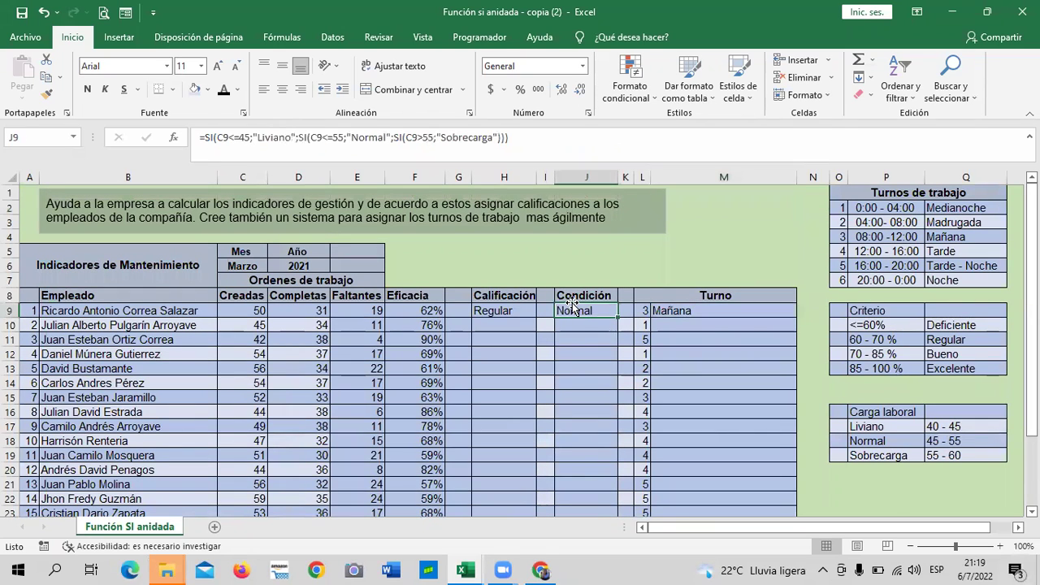
left_click(495, 310)
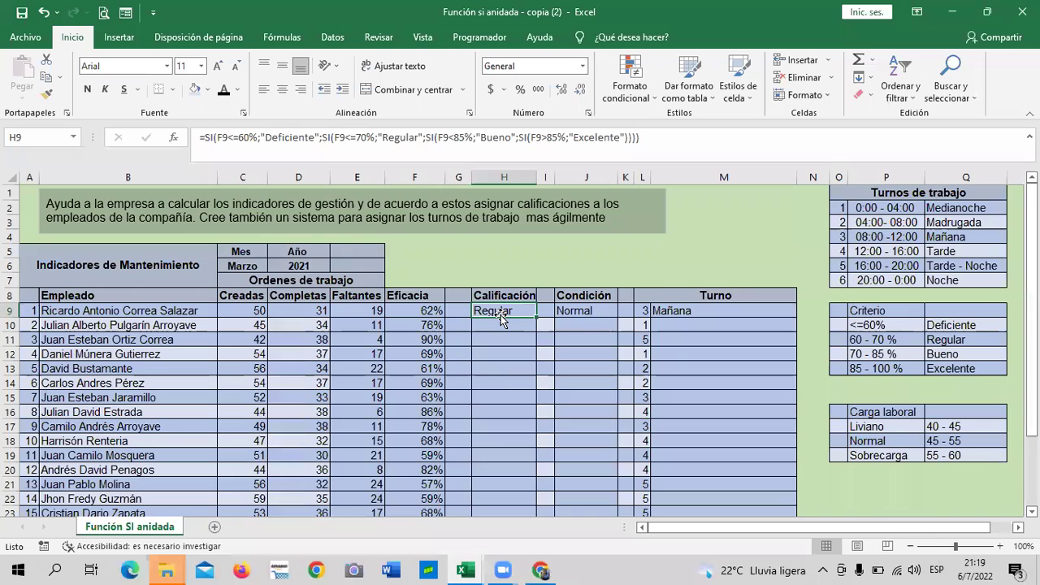
scroll(501, 398, "down", 1)
scroll(501, 397, "up", 1)
left_click(718, 314)
left_click(567, 325)
left_click(511, 308)
left_click(412, 310)
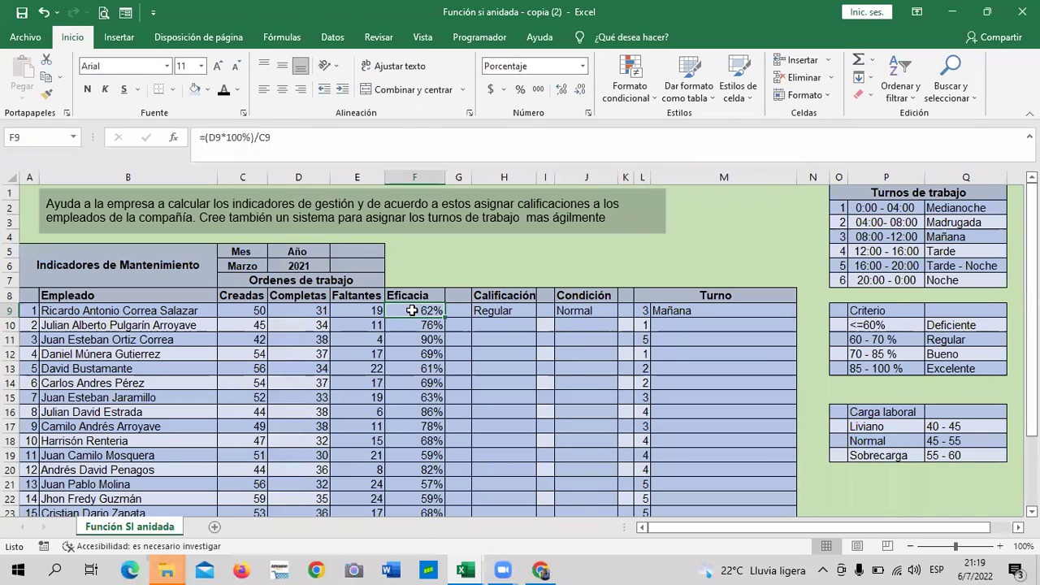
left_click(666, 306)
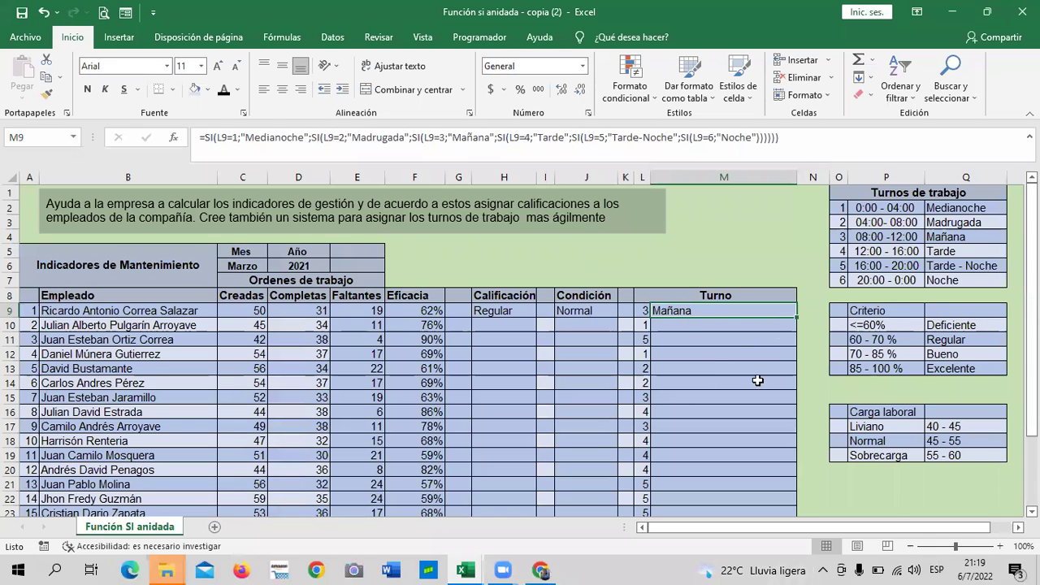
Step: Scroll the sheet and select the Calificación result in H9
scroll(700, 335, "down", 2)
scroll(686, 318, "down", 1)
scroll(634, 358, "down", 1)
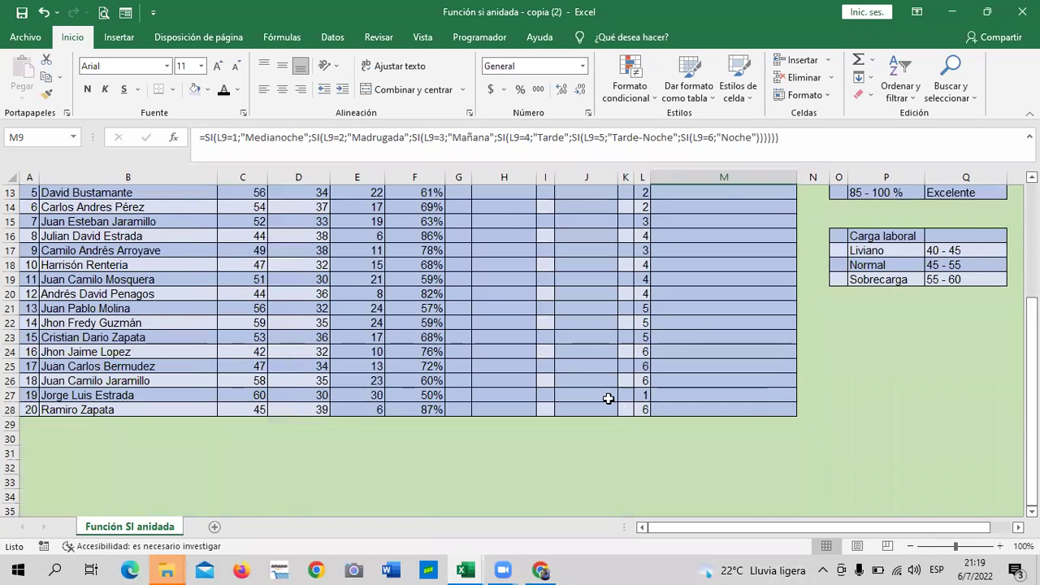
scroll(608, 395, "up", 2)
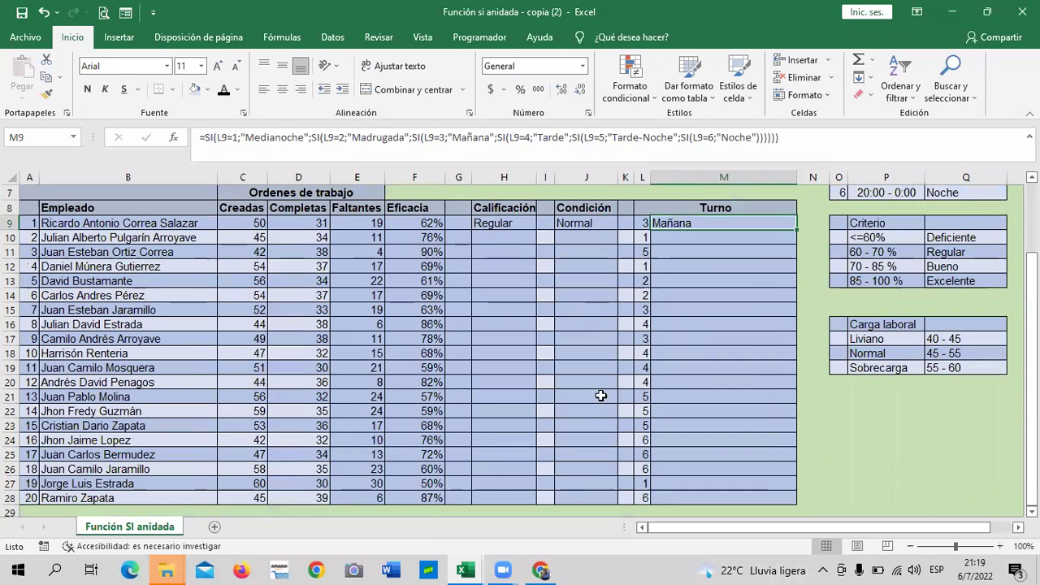
left_click(483, 222)
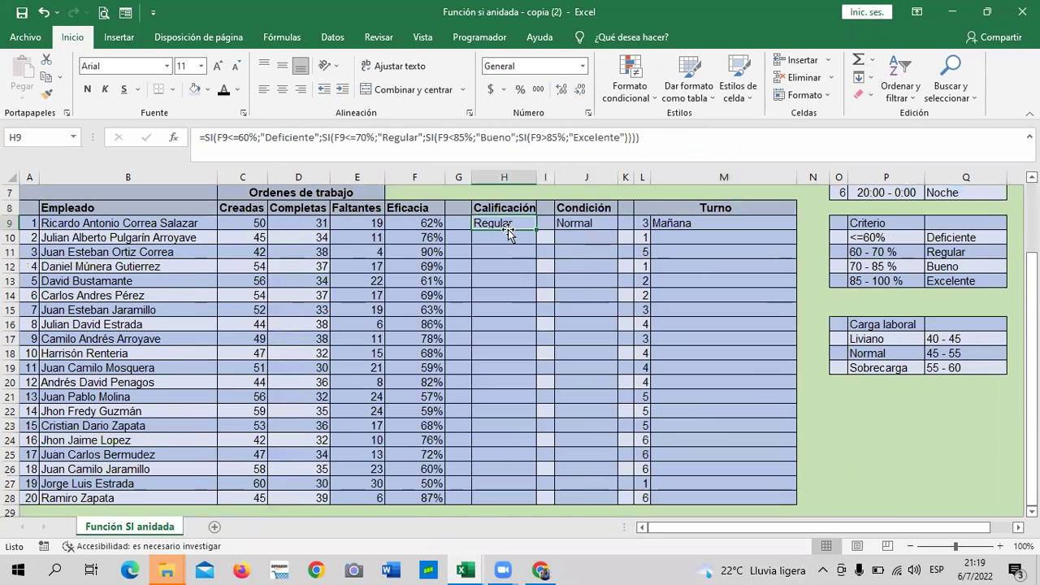
Step: Delete the row 9 formulas in Calificación H9, Condición J9 and Turno M9
key("Delete")
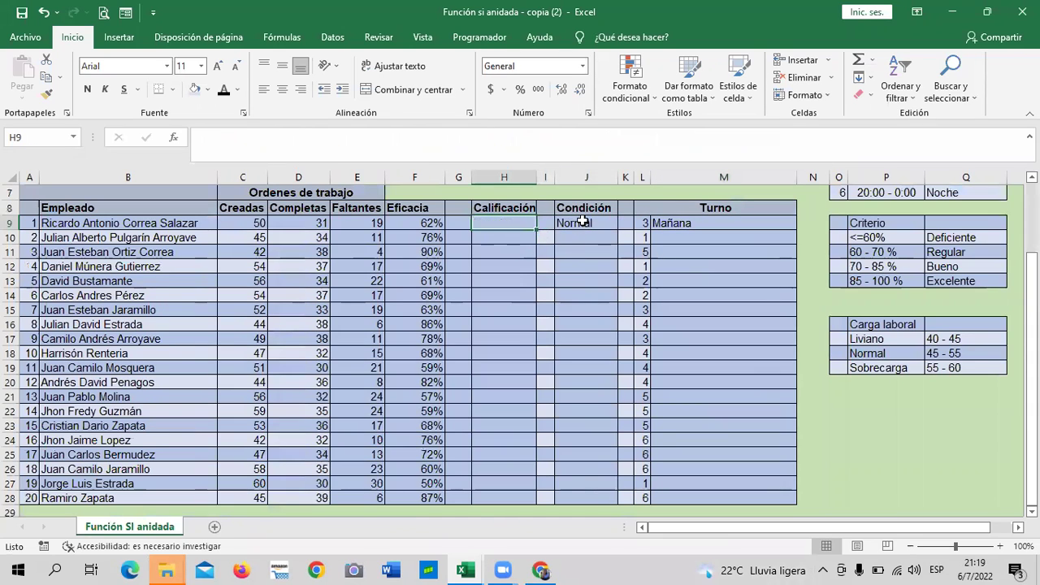
left_click(582, 223)
key("Delete")
left_click(662, 229)
key("Delete")
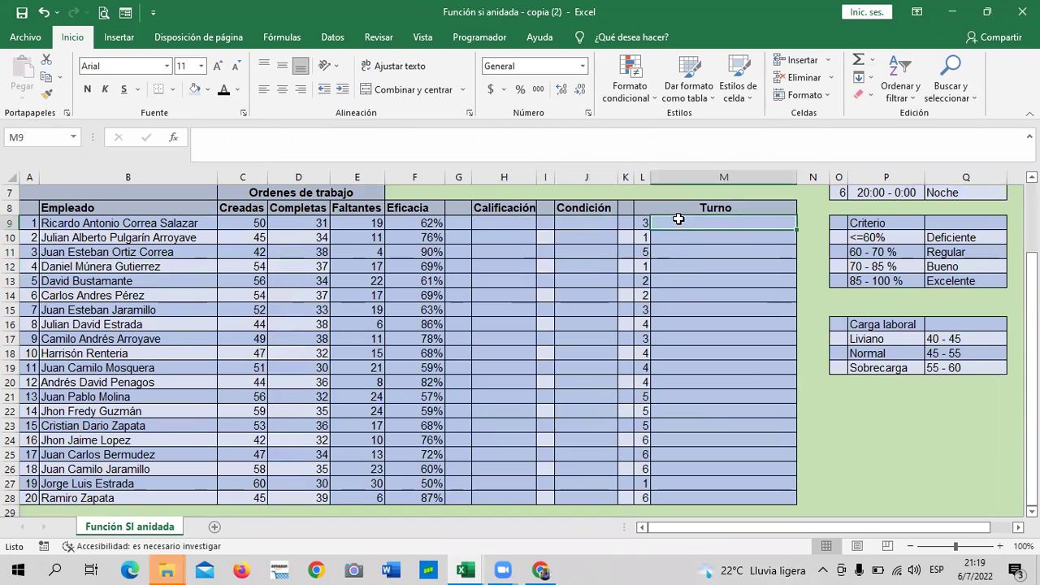
Step: Clear the Faltantes values E9:E28 and the 87% Eficacia result in F28
left_click_drag(420, 221, 416, 483)
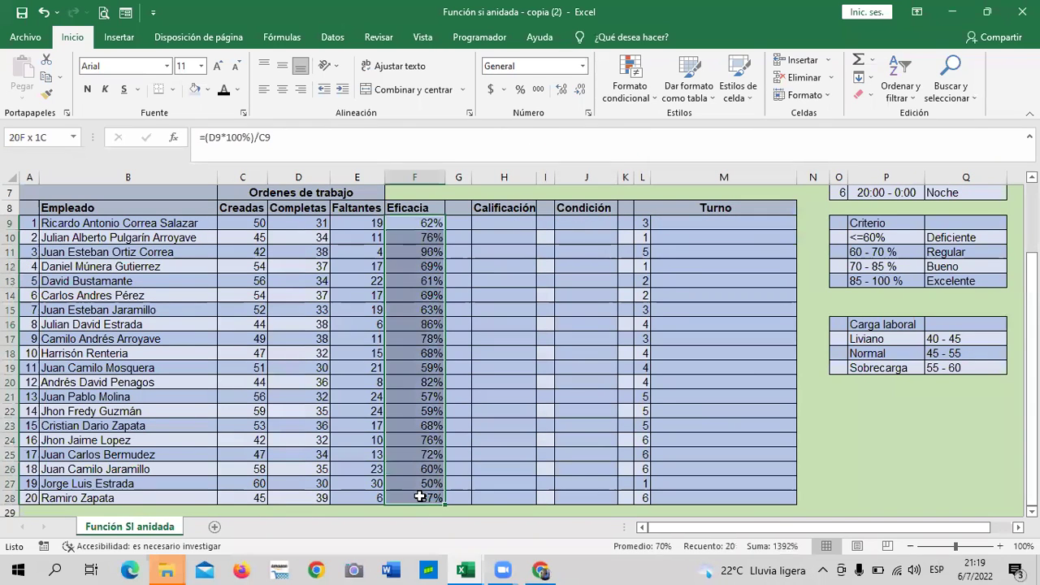
left_click_drag(361, 223, 369, 486)
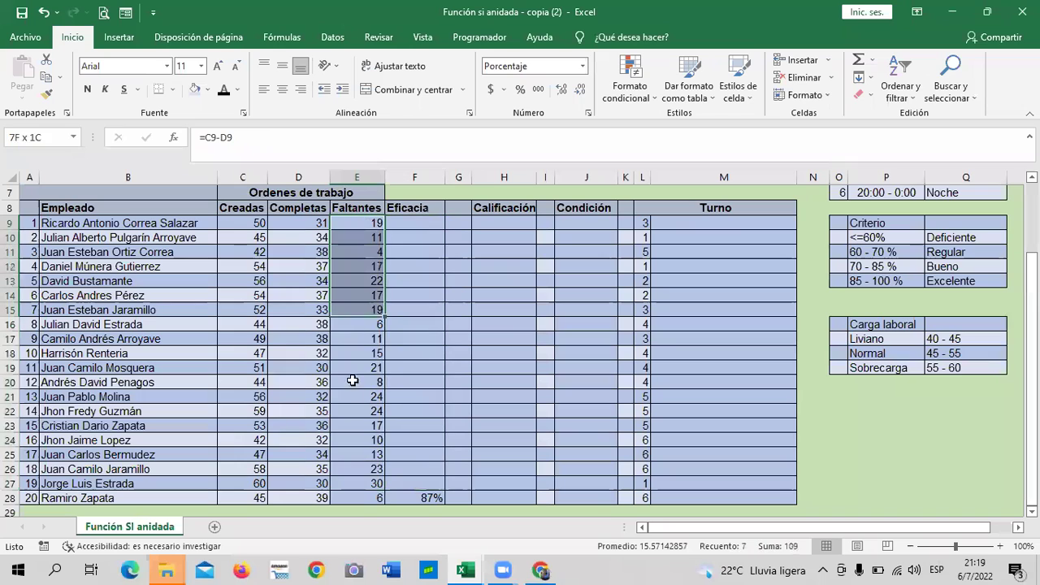
key("Delete")
left_click(427, 498)
left_click(375, 497)
key("Delete")
left_click(420, 496)
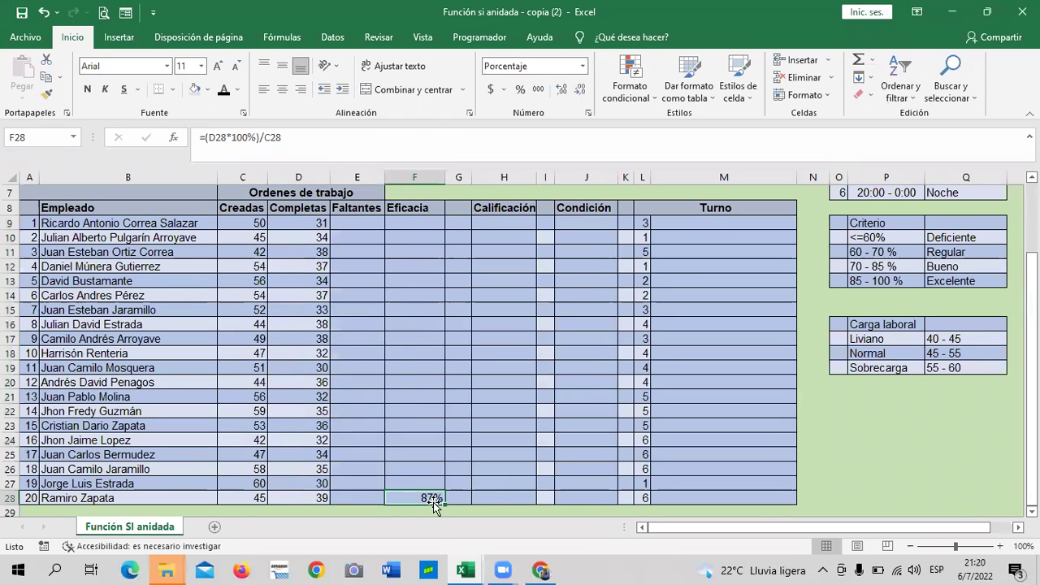
key("Delete")
left_click(630, 359)
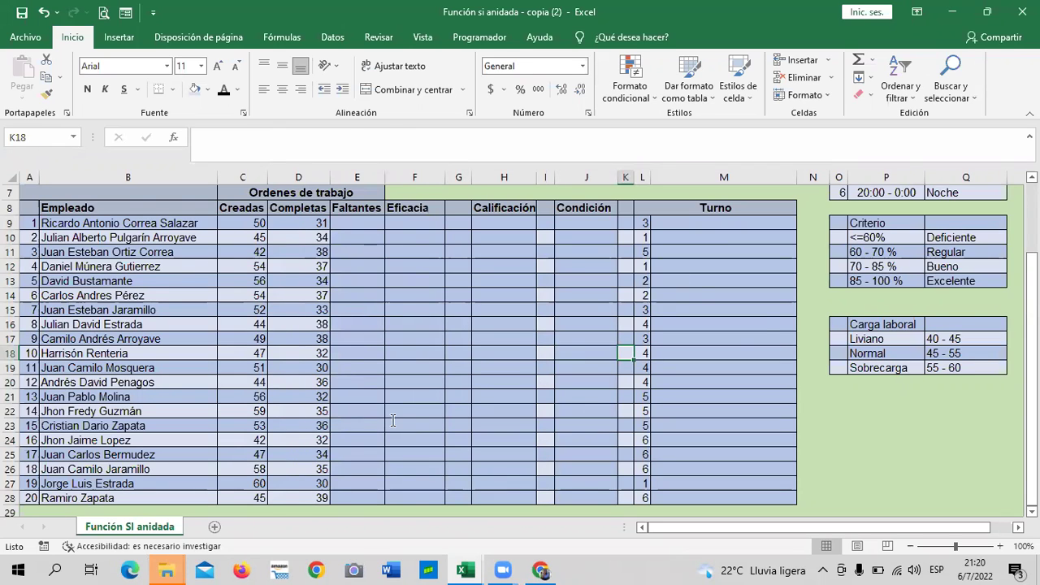
scroll(457, 440, "up", 2)
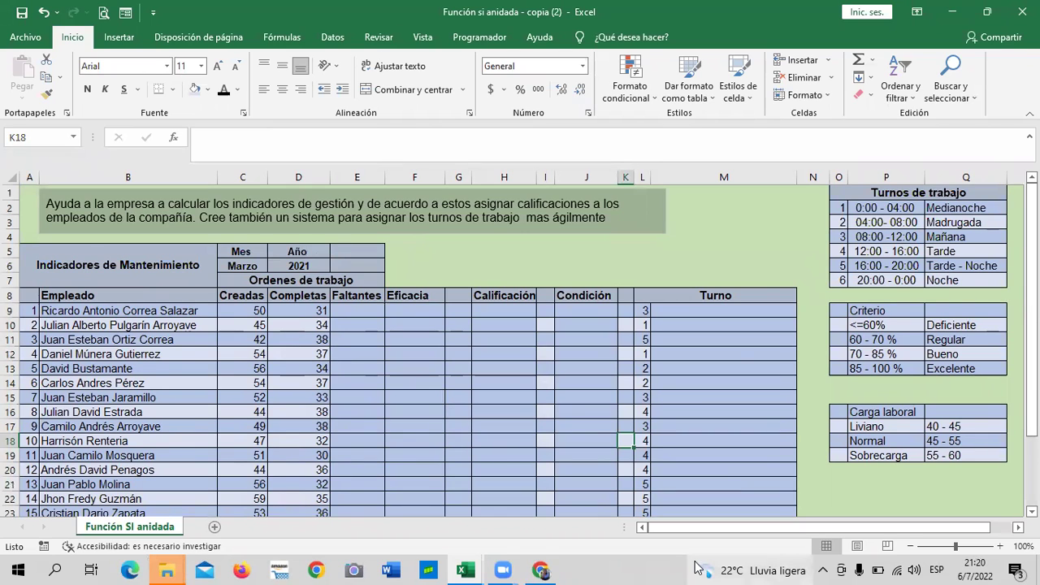
mouse_move(695, 568)
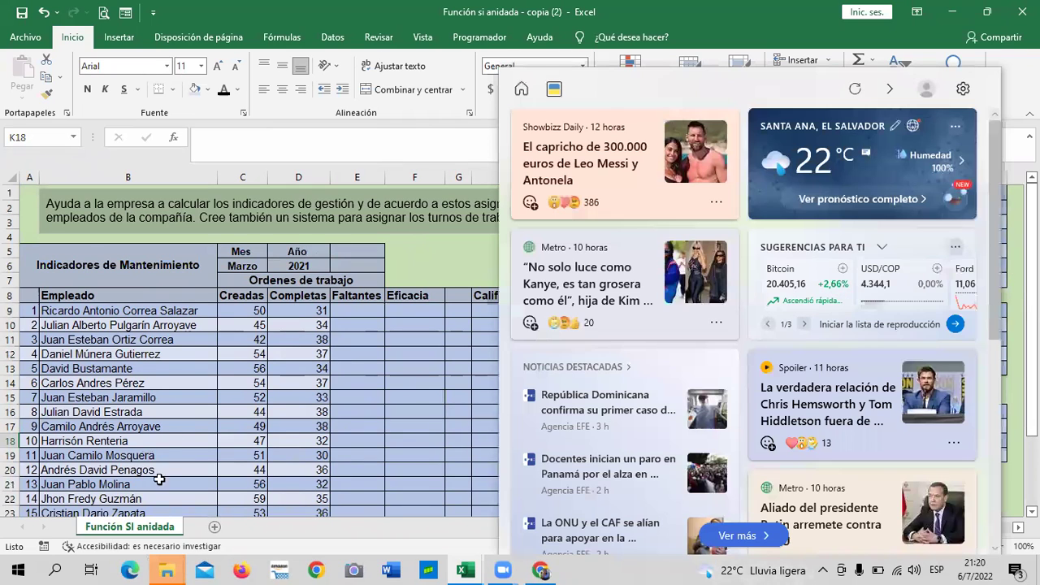
left_click(394, 400)
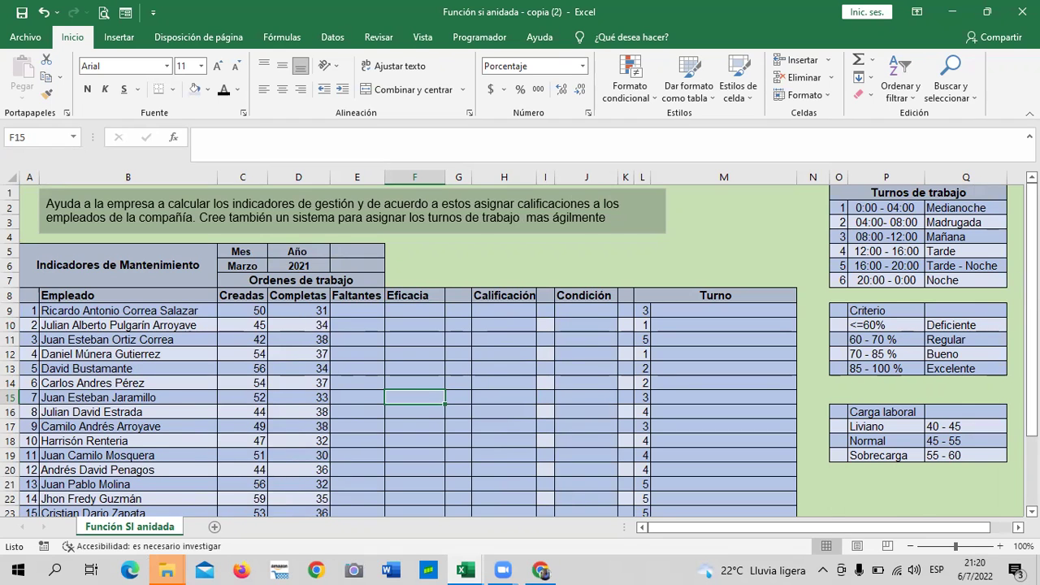
scroll(934, 382, "down", 2)
scroll(935, 382, "up", 2)
left_click_drag(468, 338, 467, 327)
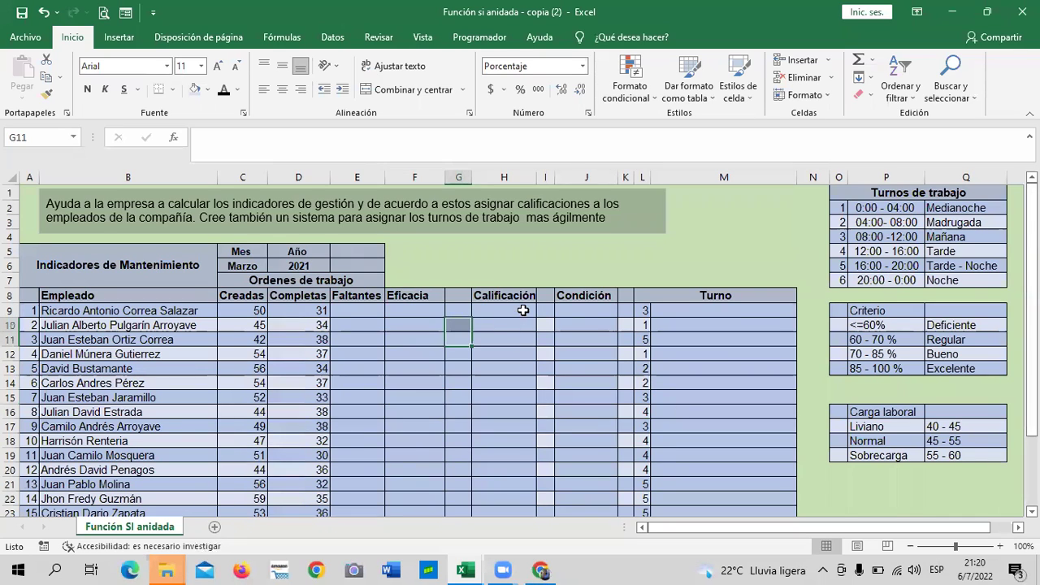
left_click(522, 310)
left_click(575, 309)
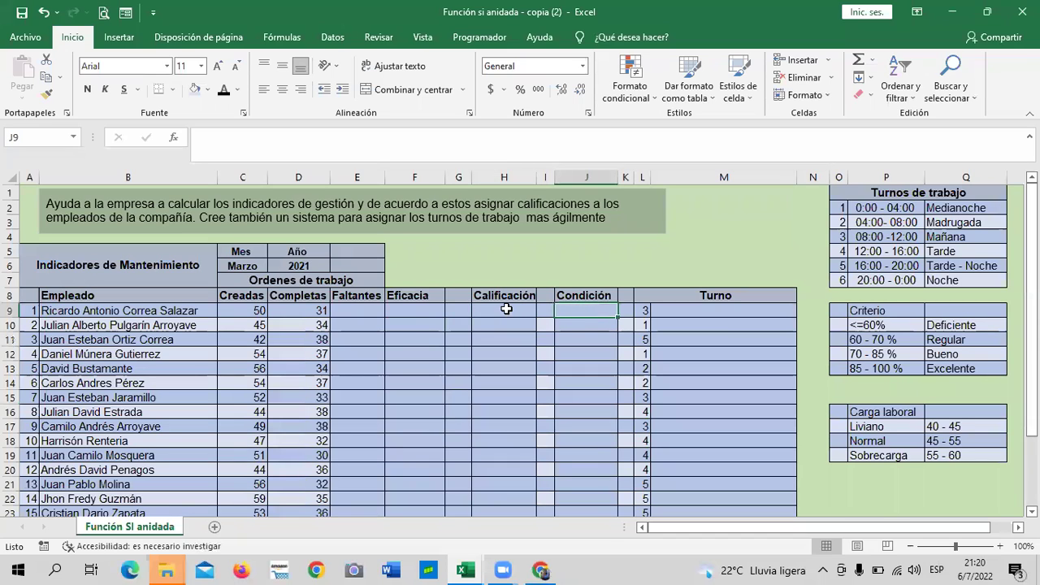
left_click(505, 308)
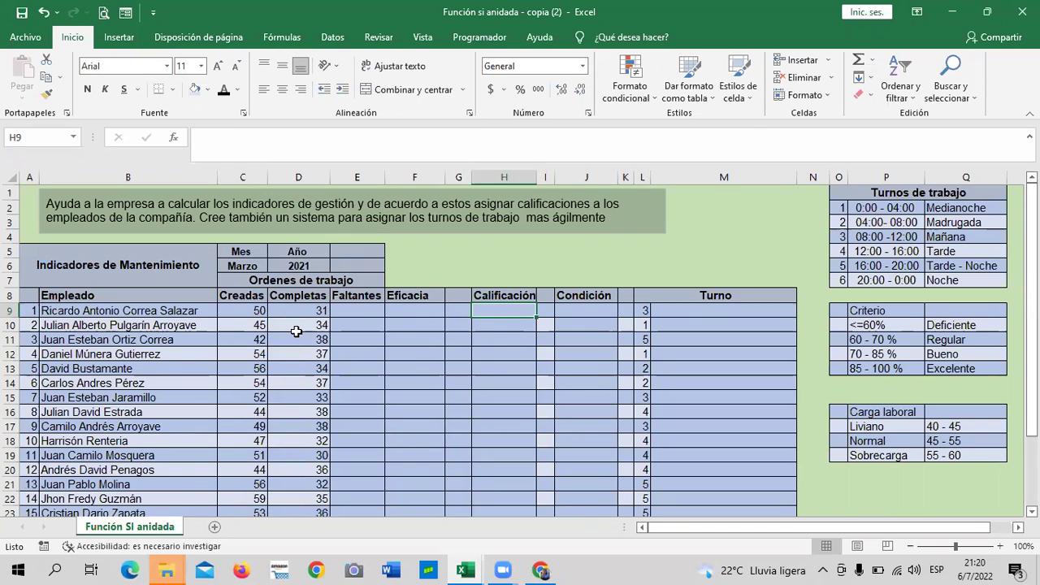
left_click(363, 309)
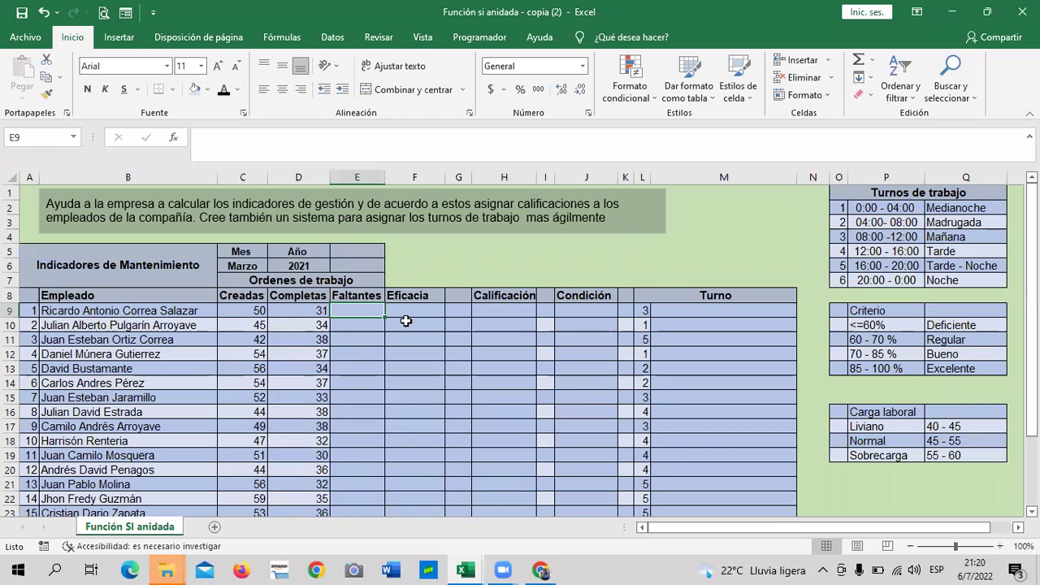
left_click(424, 315)
scroll(413, 325, "down", 2)
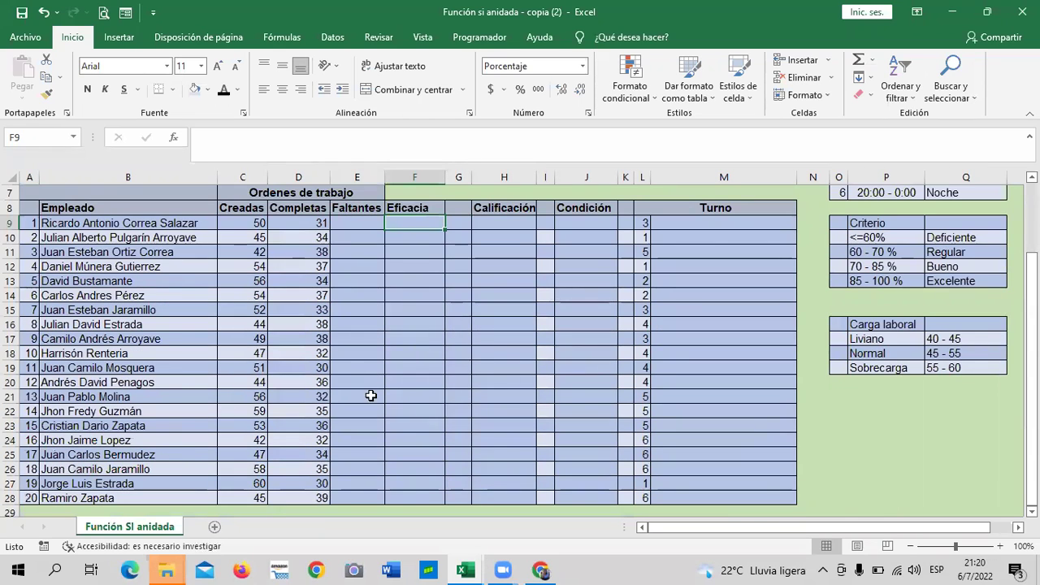
left_click(436, 452)
scroll(430, 423, "up", 2)
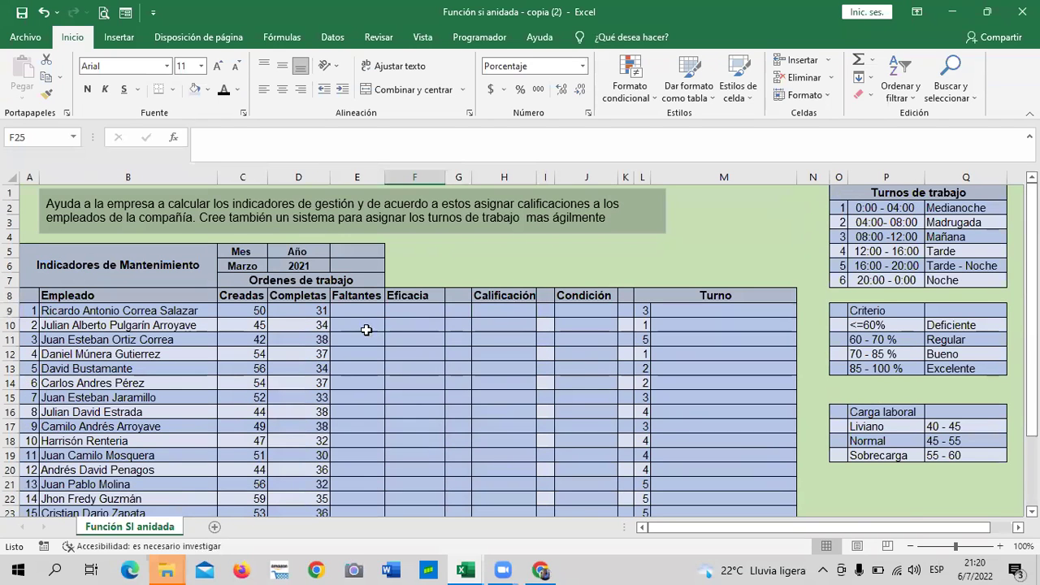
left_click(364, 327)
left_click(355, 309)
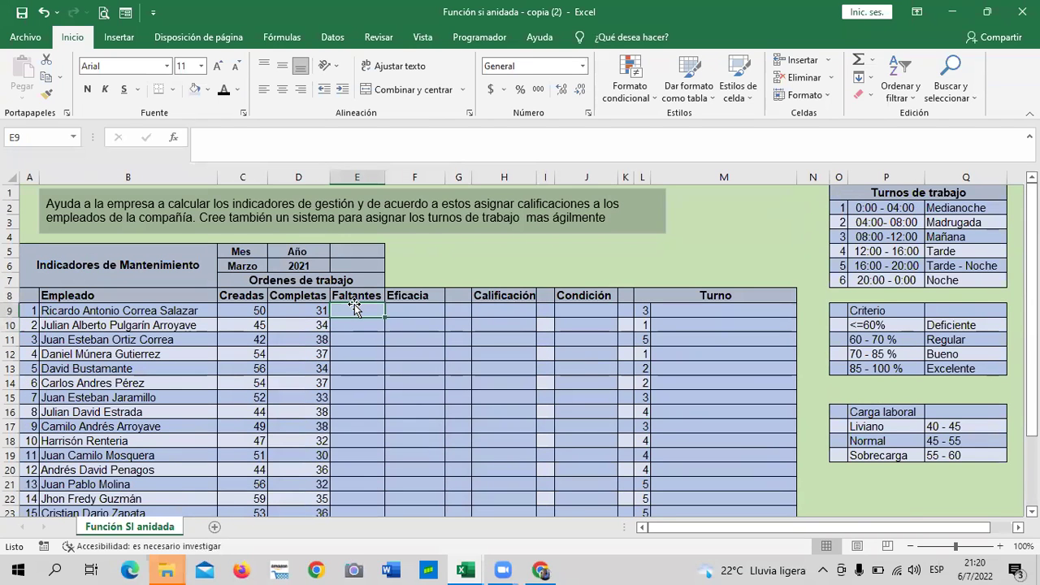
Step: Enter =C9-D9 in E9 so the first Faltantes value shows 19
type("=")
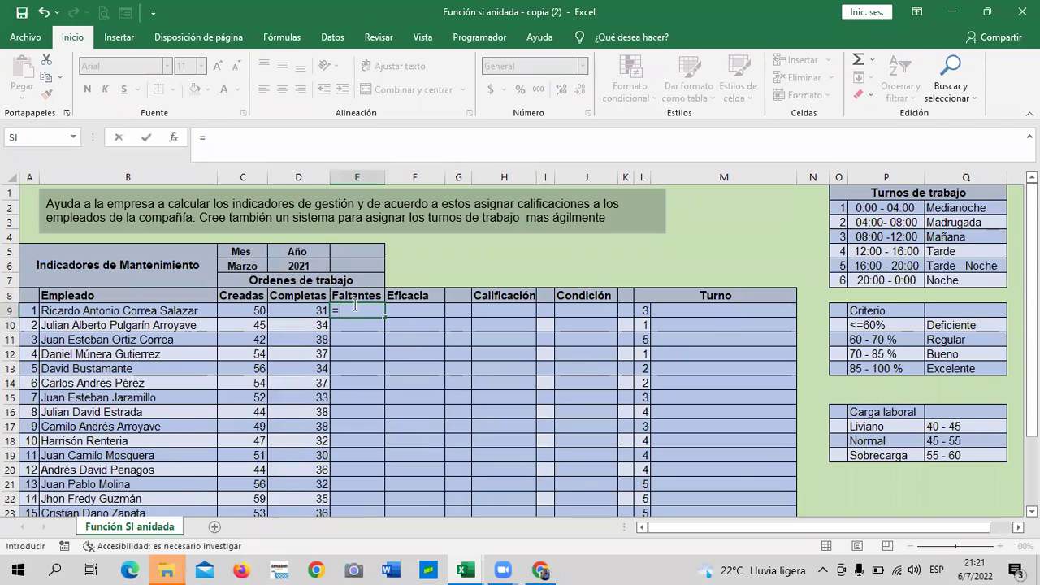
left_click(252, 311)
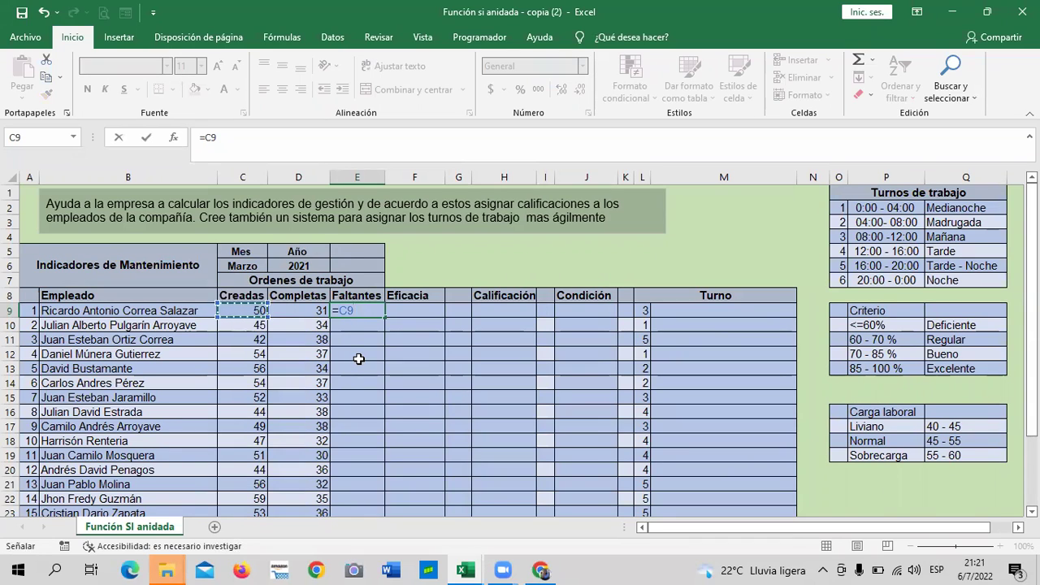
type("-")
left_click(299, 309)
key("Return")
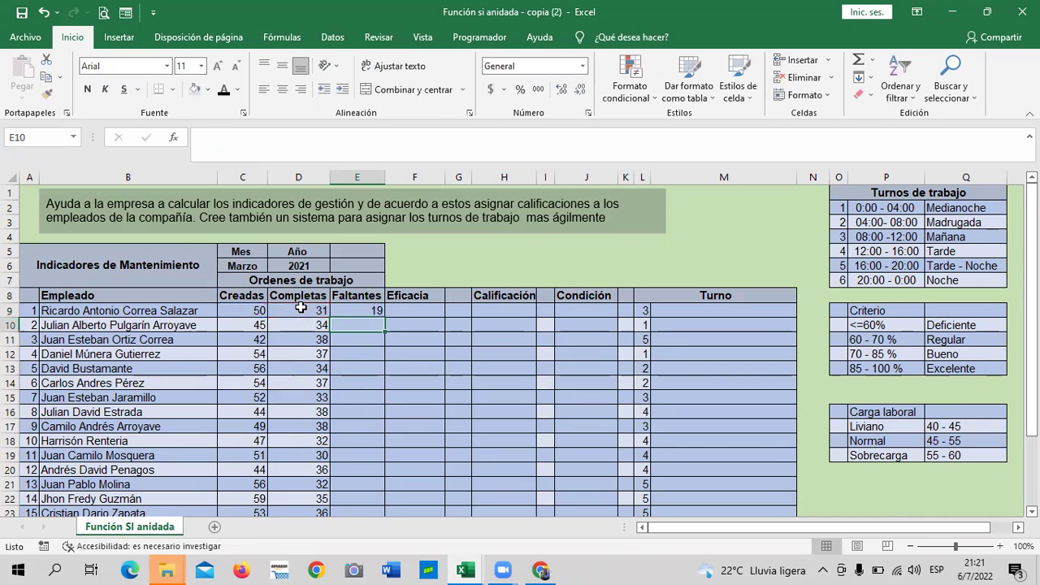
Step: Fill the Faltantes formula from E9 down to E28
left_click(368, 313)
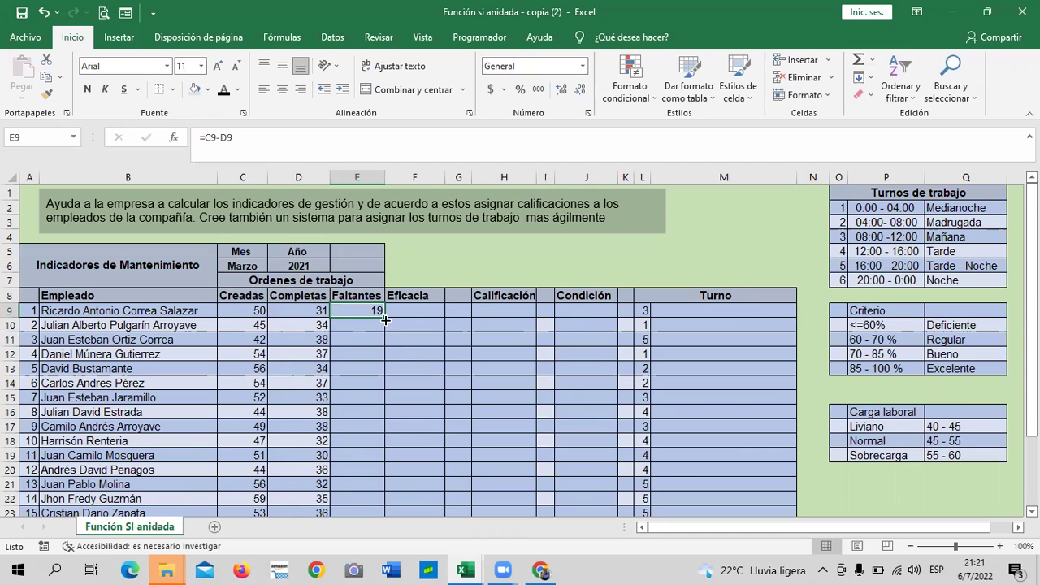
mouse_move(385, 318)
left_mouse_down()
mouse_move(398, 552)
mouse_move(379, 490)
left_mouse_up()
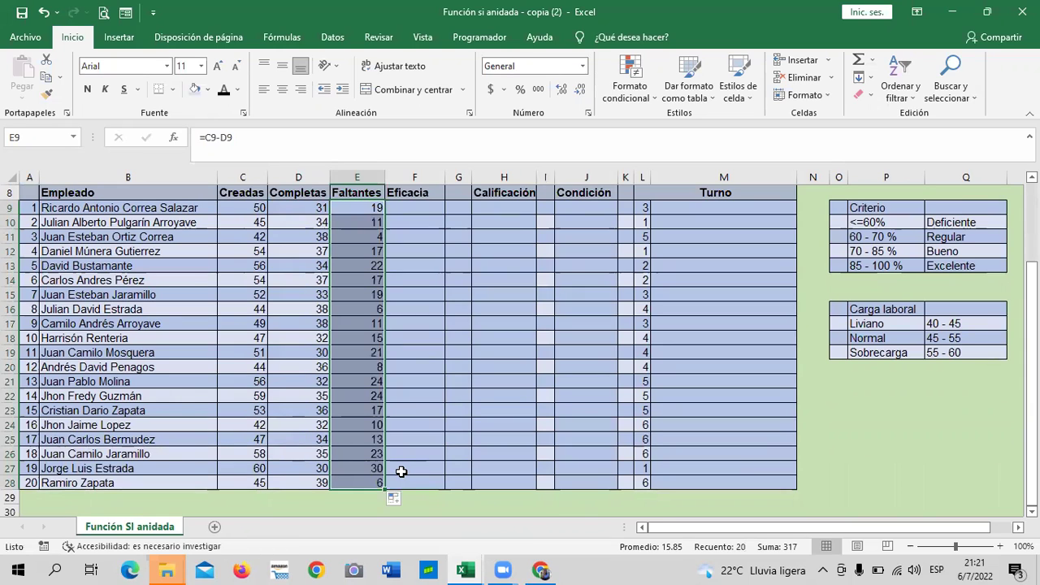
left_click(459, 298)
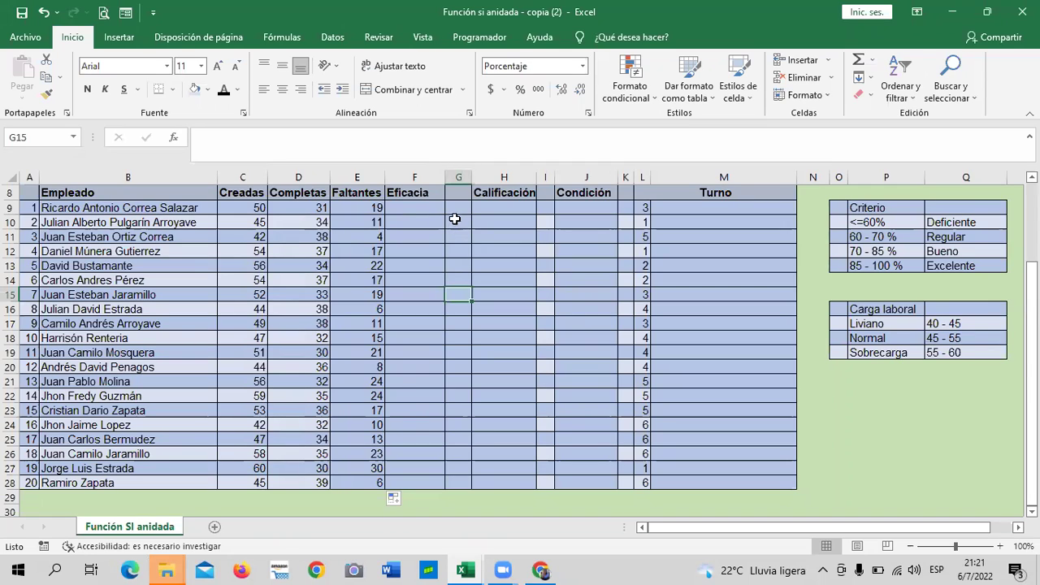
left_click(402, 205)
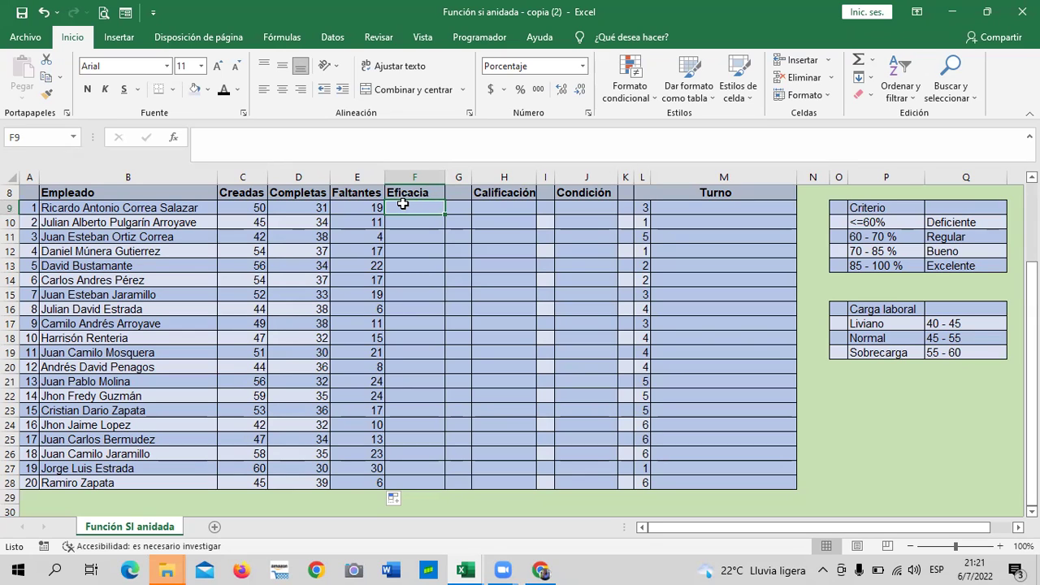
left_click(402, 297)
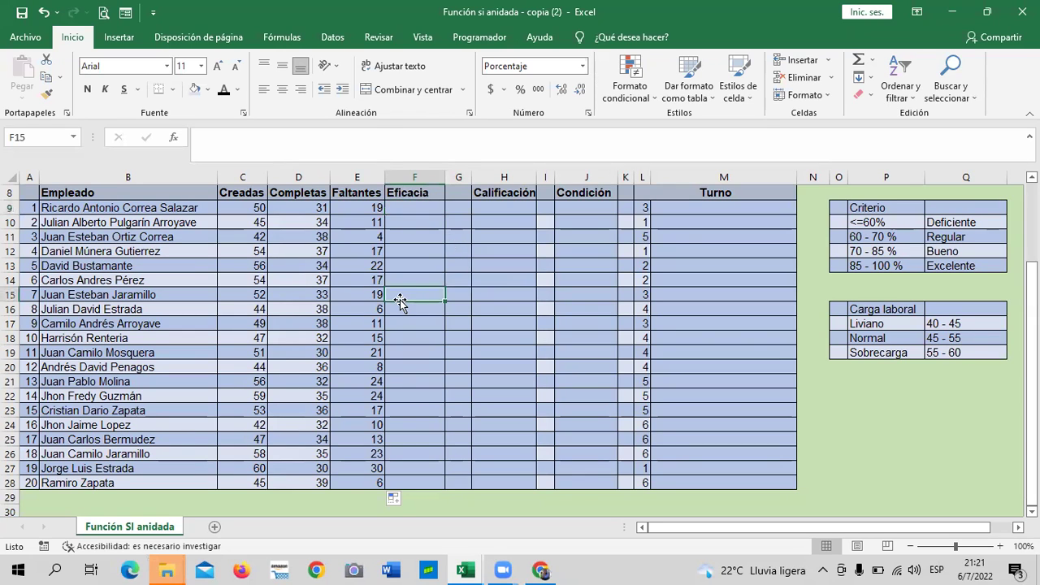
left_click(583, 67)
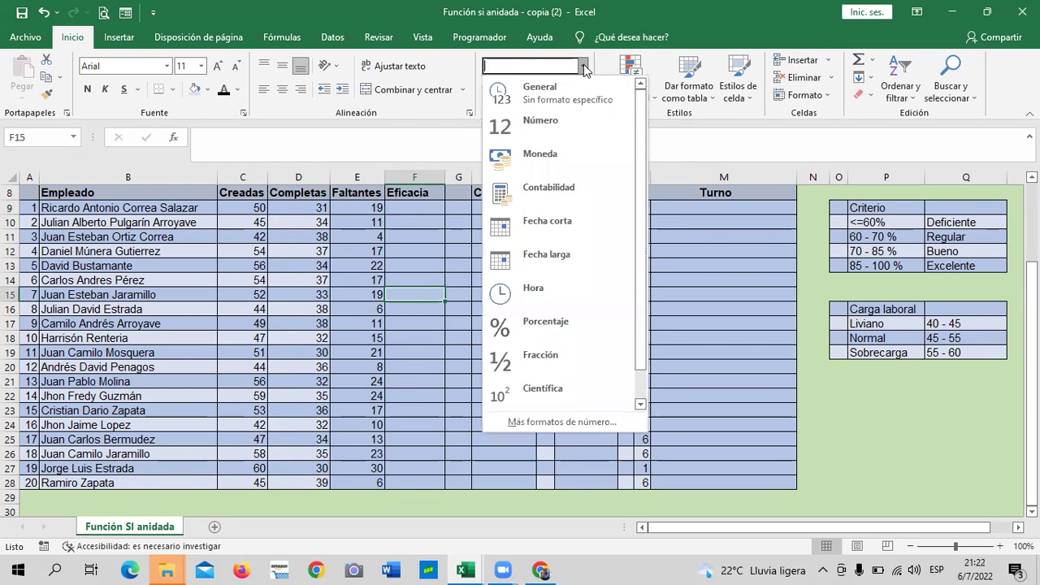
left_click(569, 326)
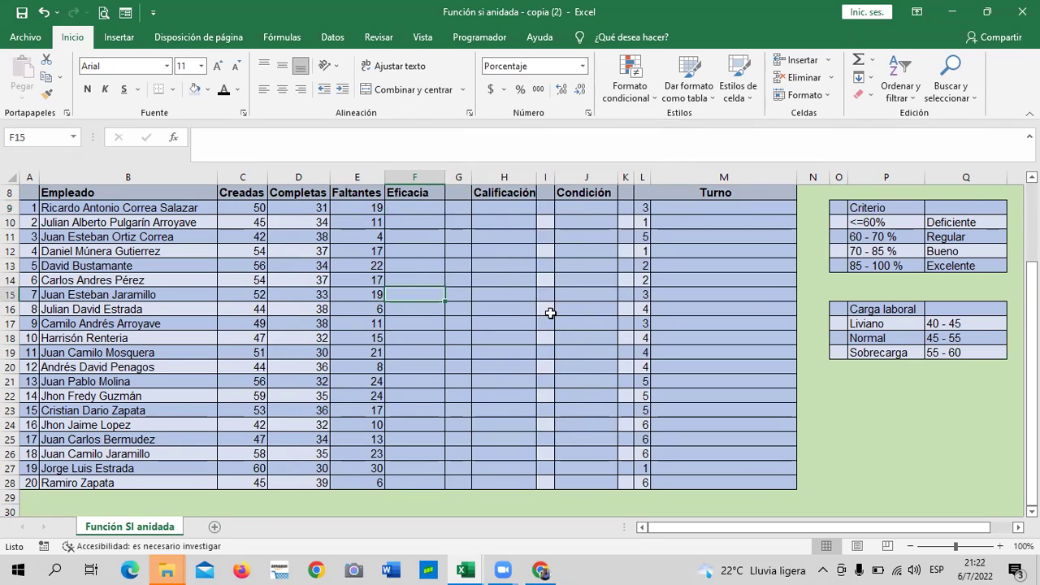
left_click(406, 314)
left_click(413, 205)
left_click(416, 312)
left_click_drag(414, 205, 414, 469)
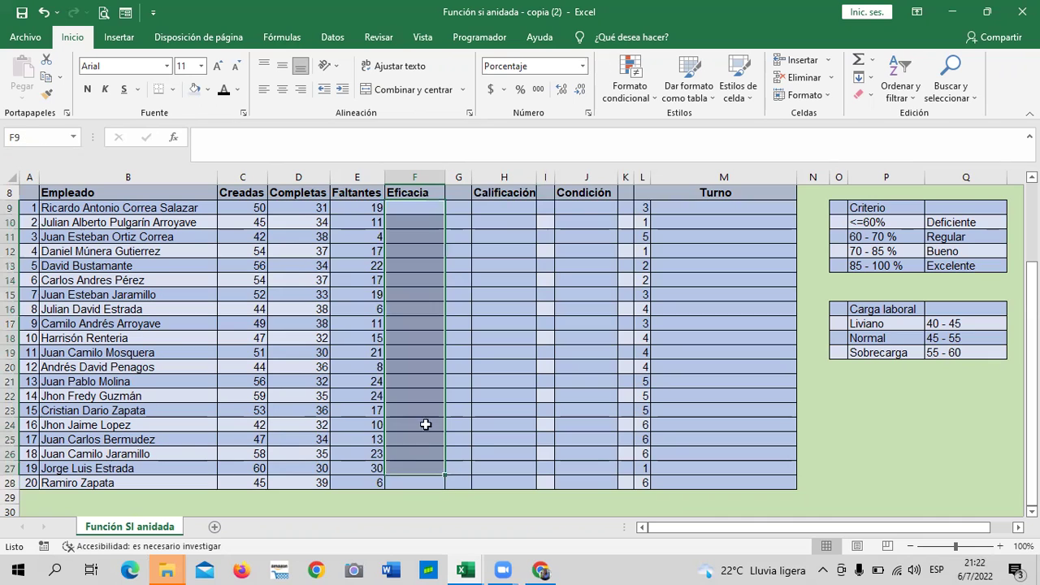
left_click(468, 393)
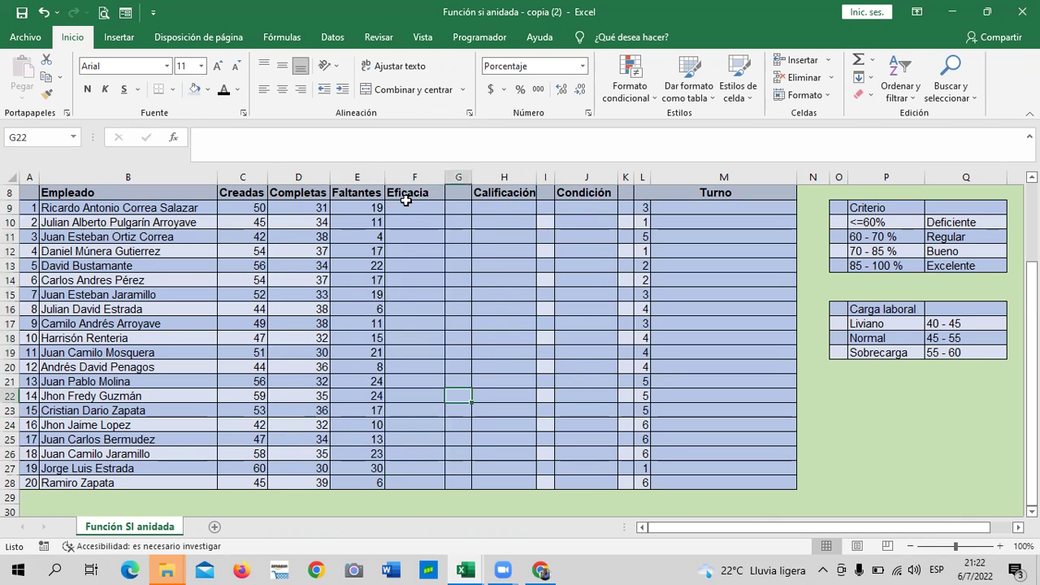
left_click_drag(405, 204, 417, 485)
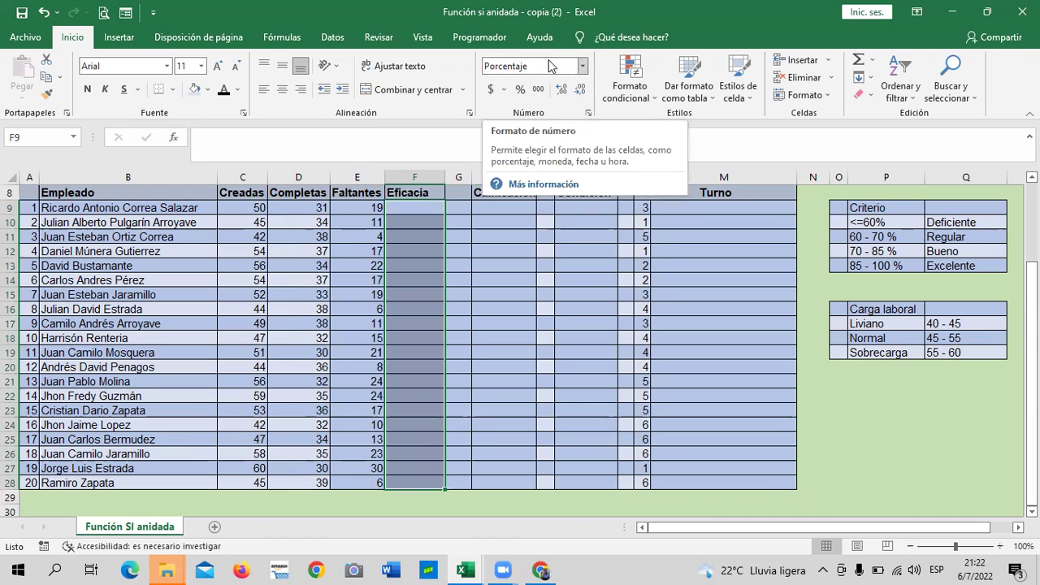
left_click(493, 252)
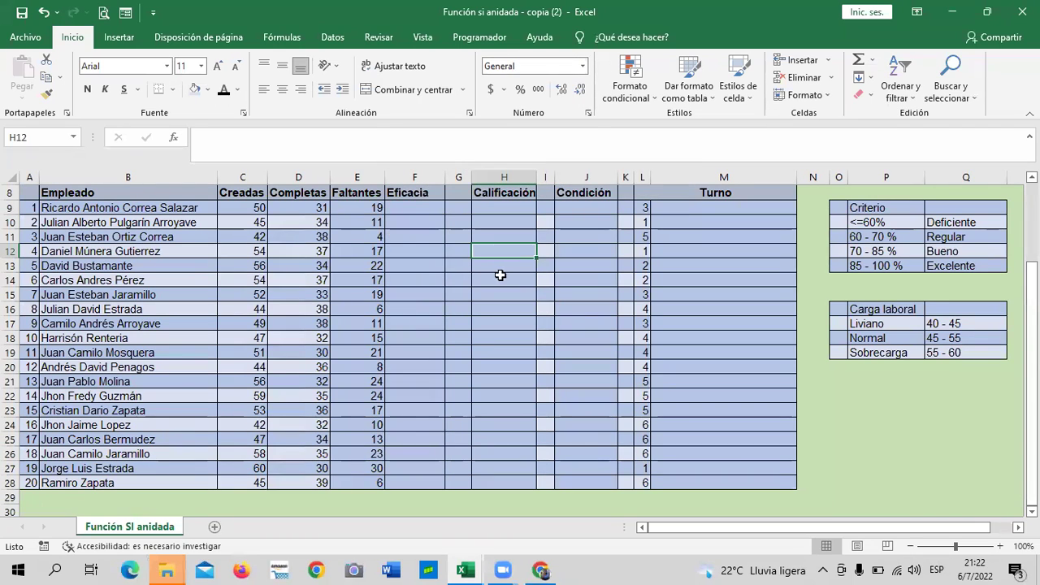
left_click(407, 208)
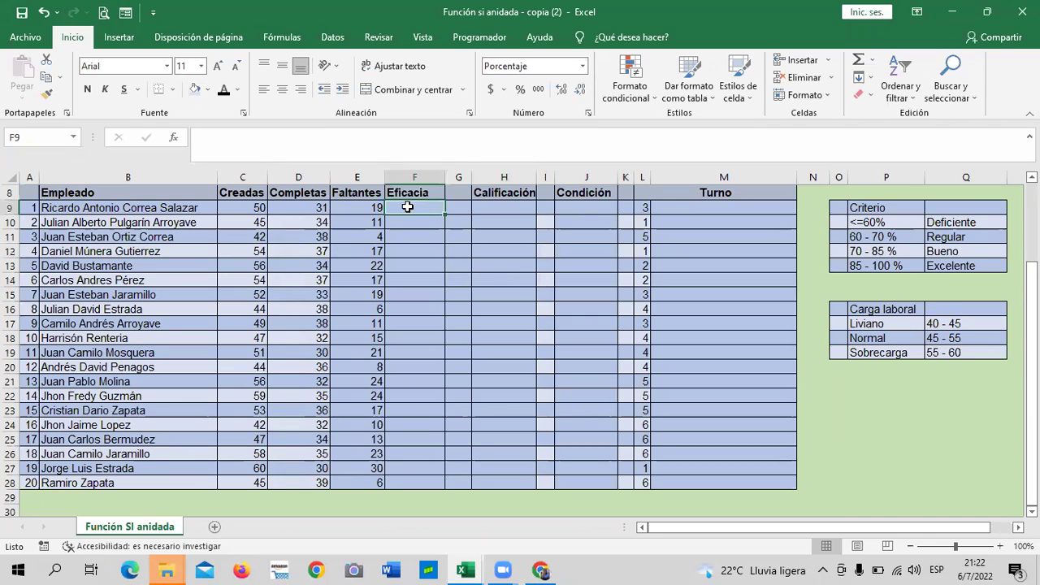
type("=")
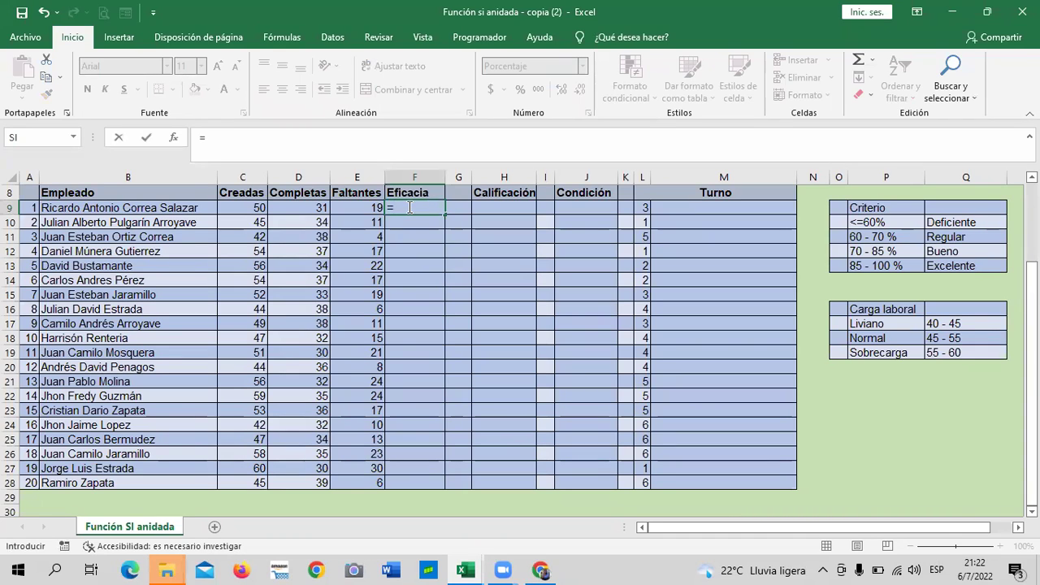
type("(")
key("BackSpace")
key("BackSpace")
key("Return")
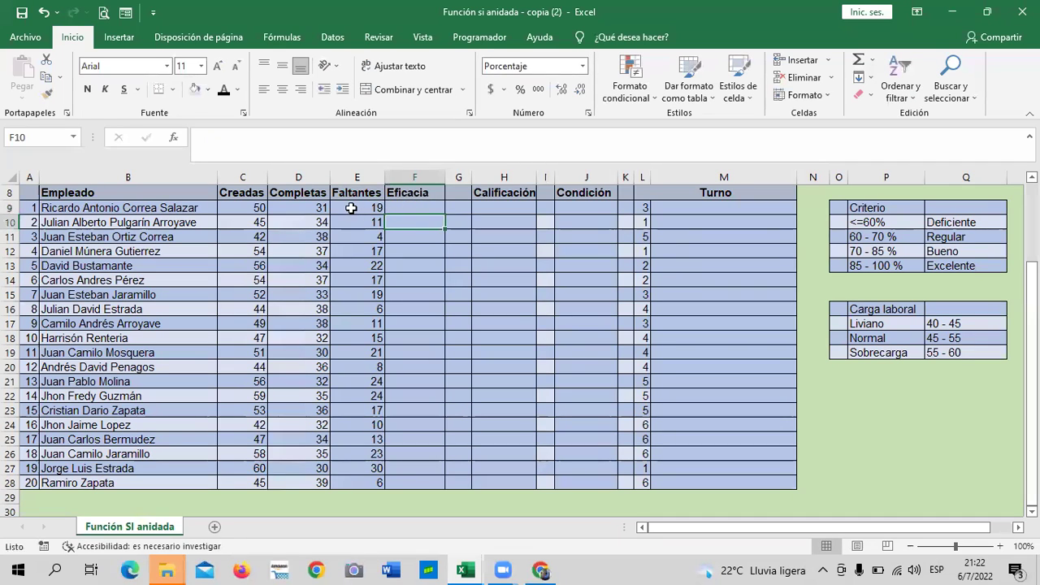
left_click(351, 205)
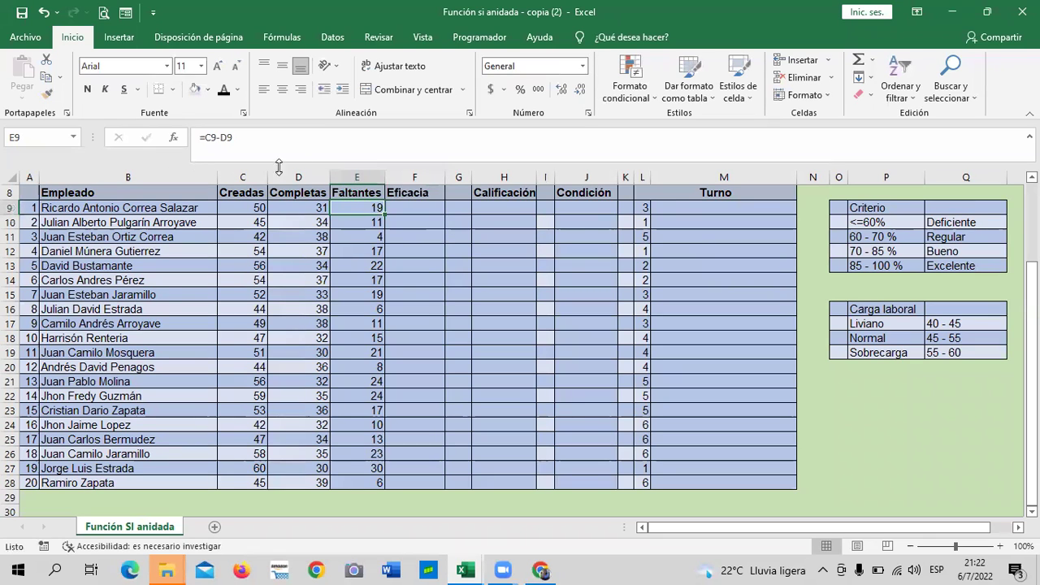
Step: Enter =(D9*100%)/C9 in F9 to give the first employee's Eficacia of 62%
left_click(412, 203)
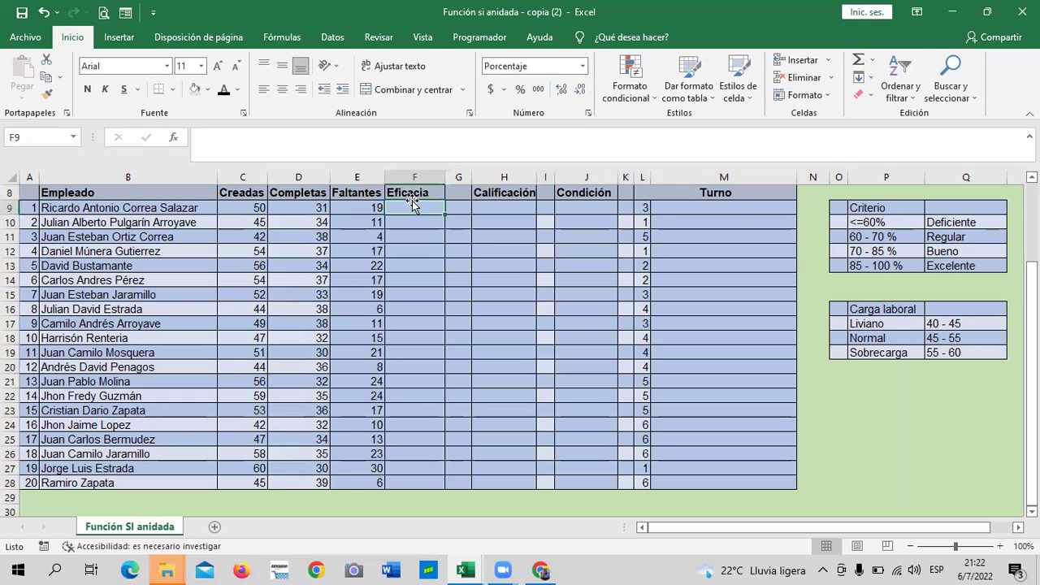
type("=")
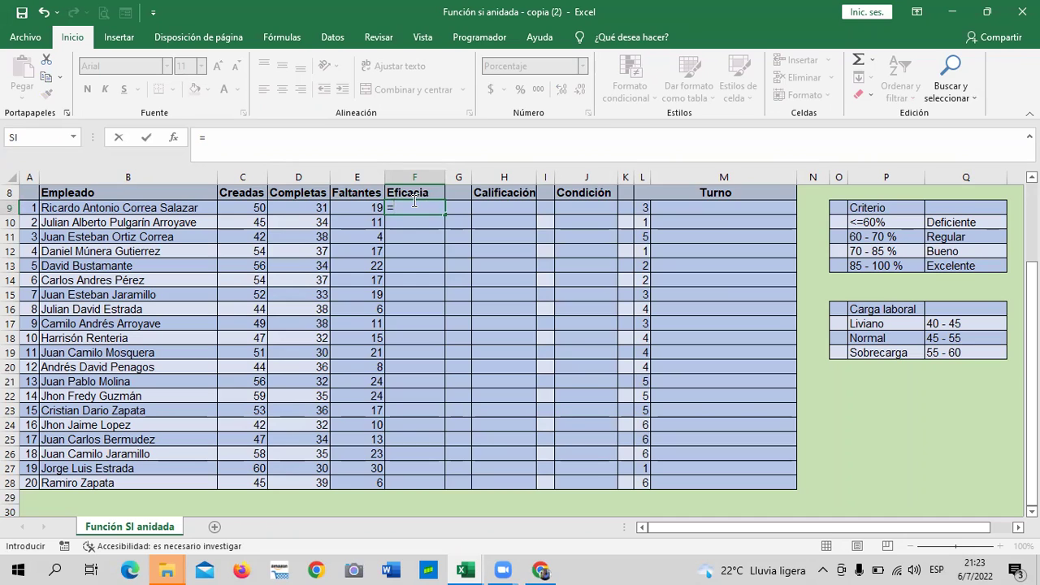
type("(")
left_click(295, 206)
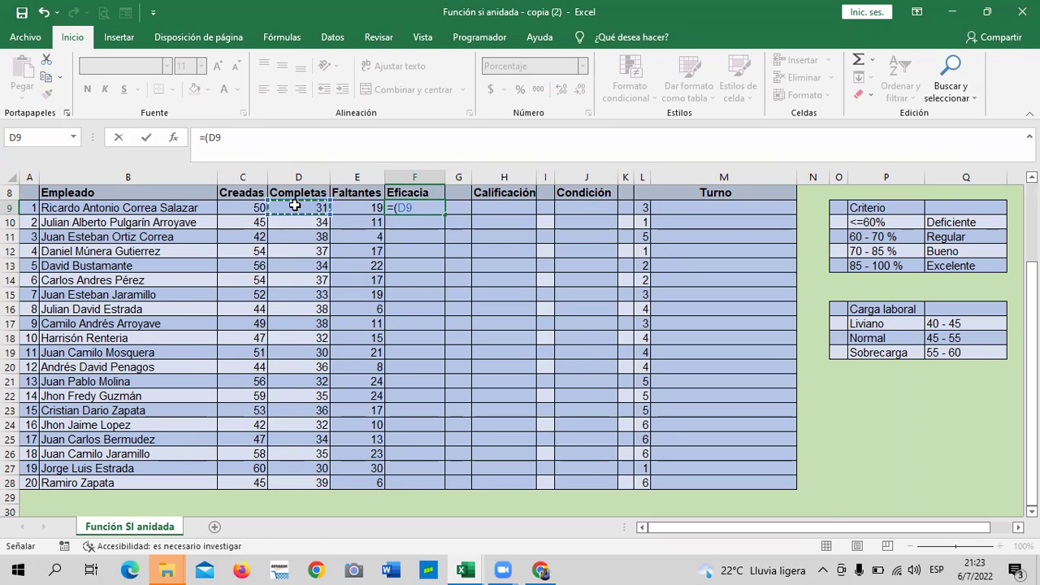
type("+")
key("BackSpace")
type("*100%")
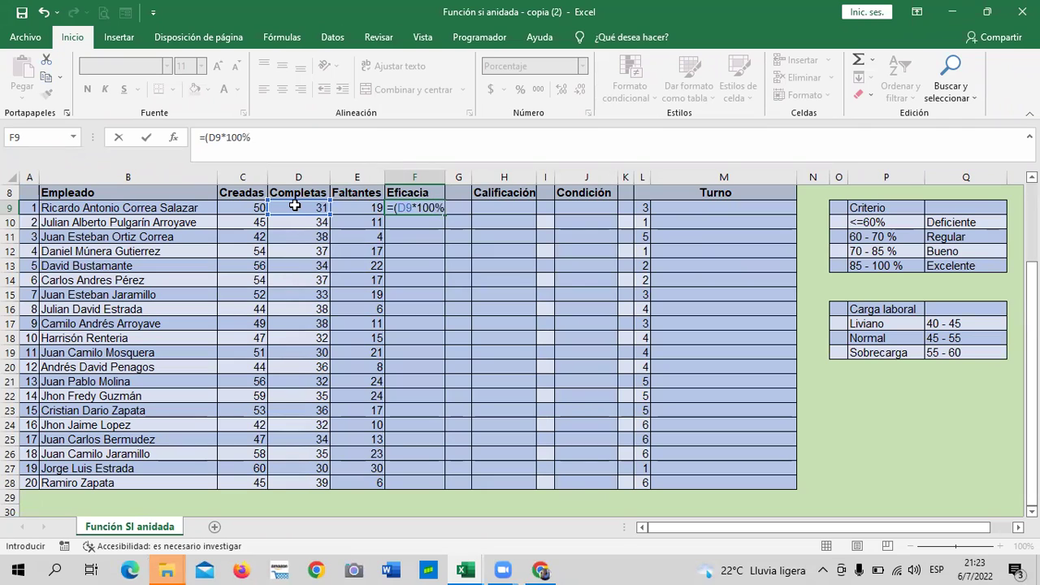
type(")")
type("/")
left_click(234, 209)
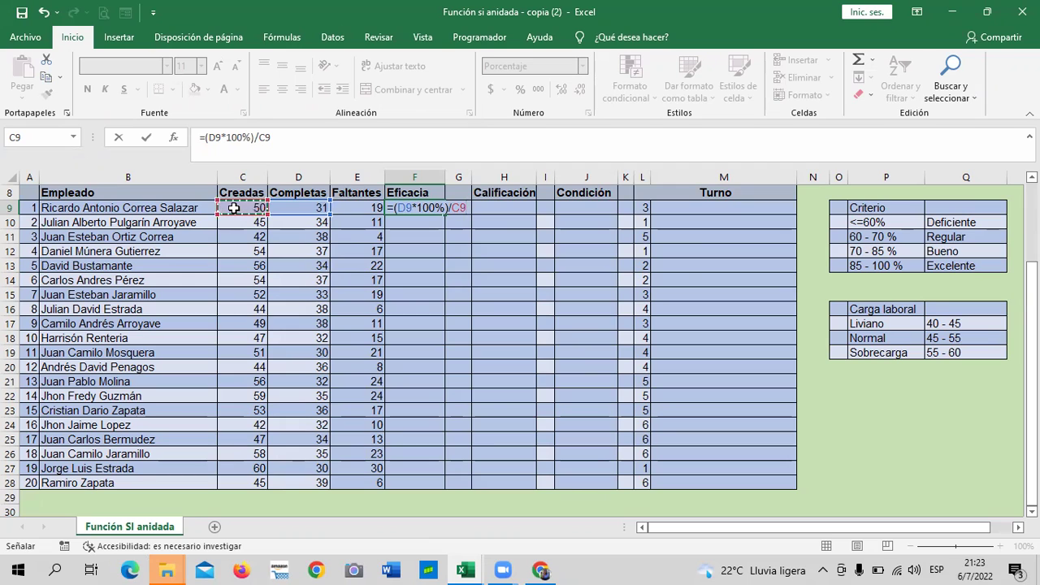
key("Return")
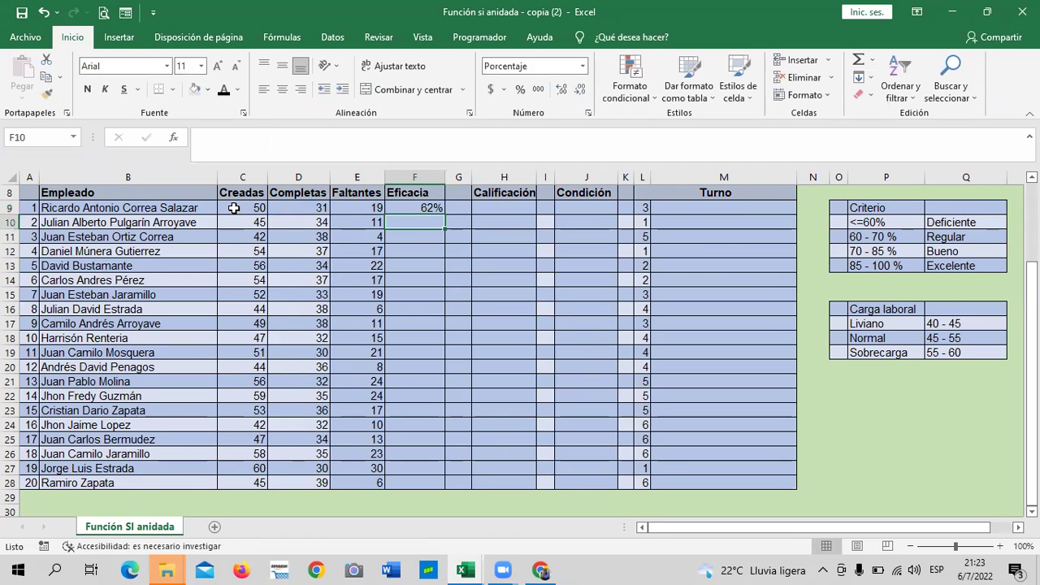
left_click(400, 207)
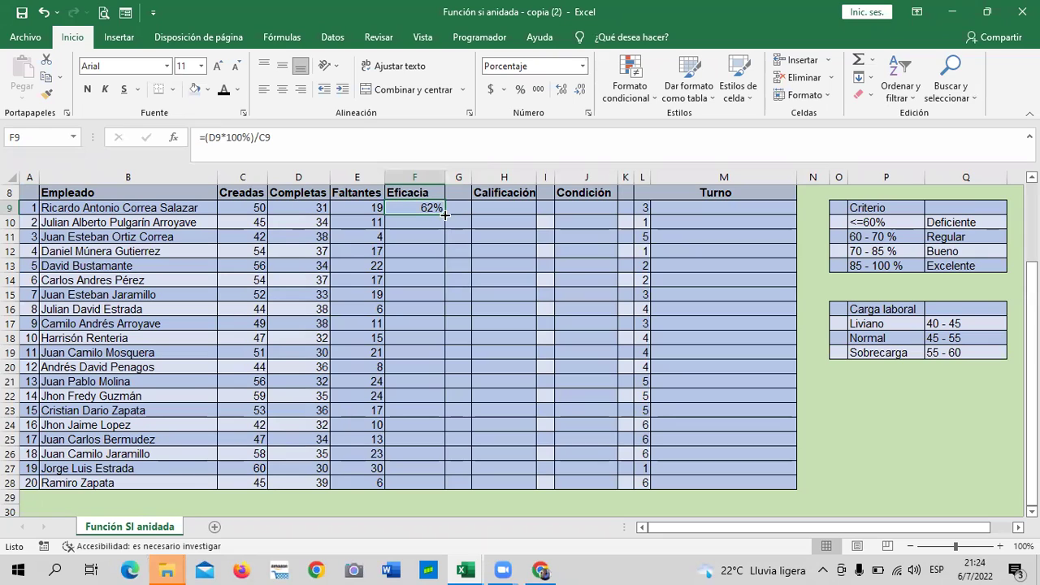
Step: Copy F9's Eficacia formula down through F28, giving values from 62% to 87%
left_click_drag(444, 215, 459, 469)
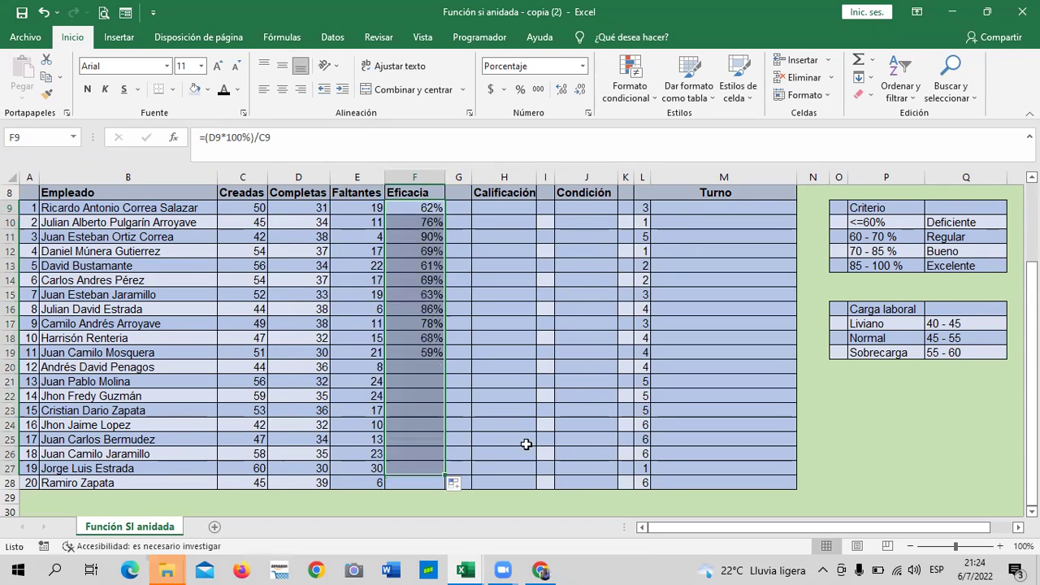
left_click(493, 409)
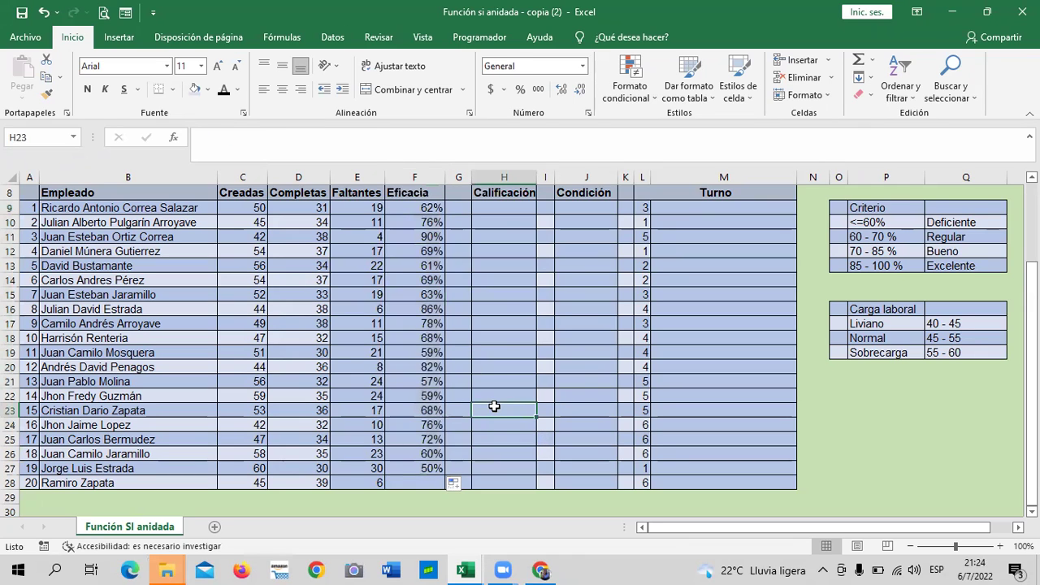
left_click(407, 468)
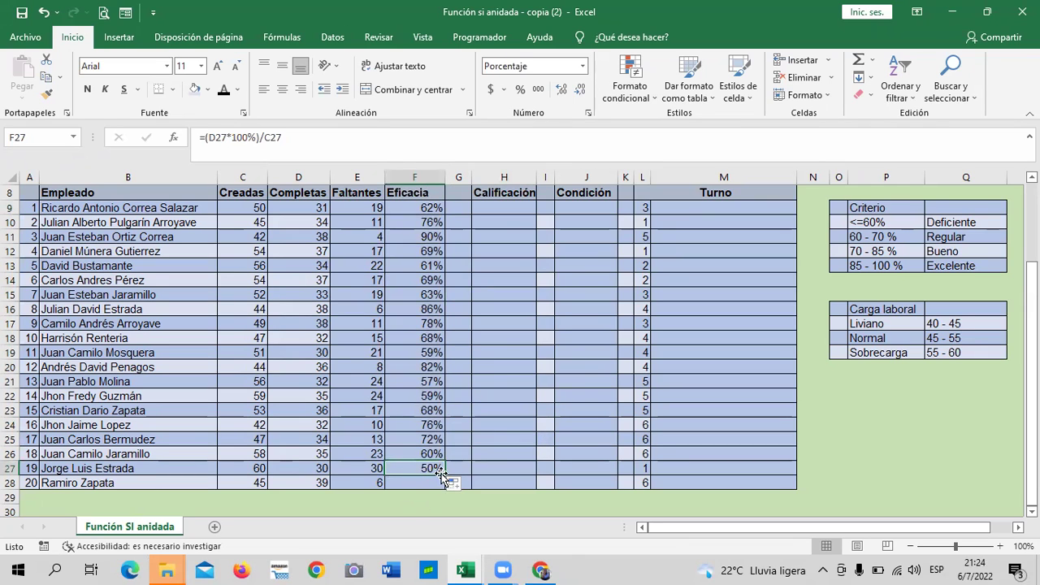
left_click_drag(445, 476, 446, 490)
left_click(508, 463)
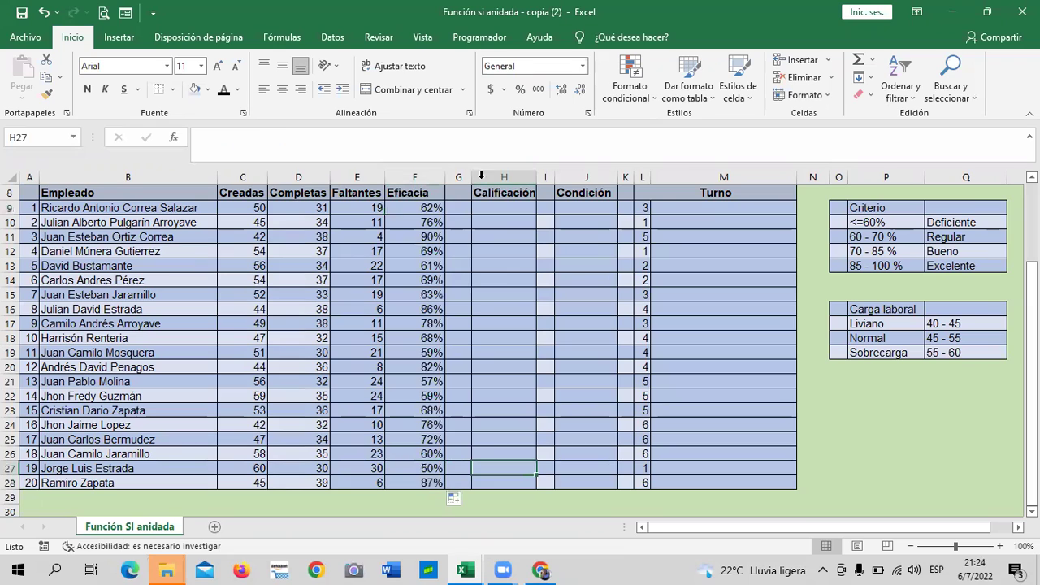
left_click(422, 213)
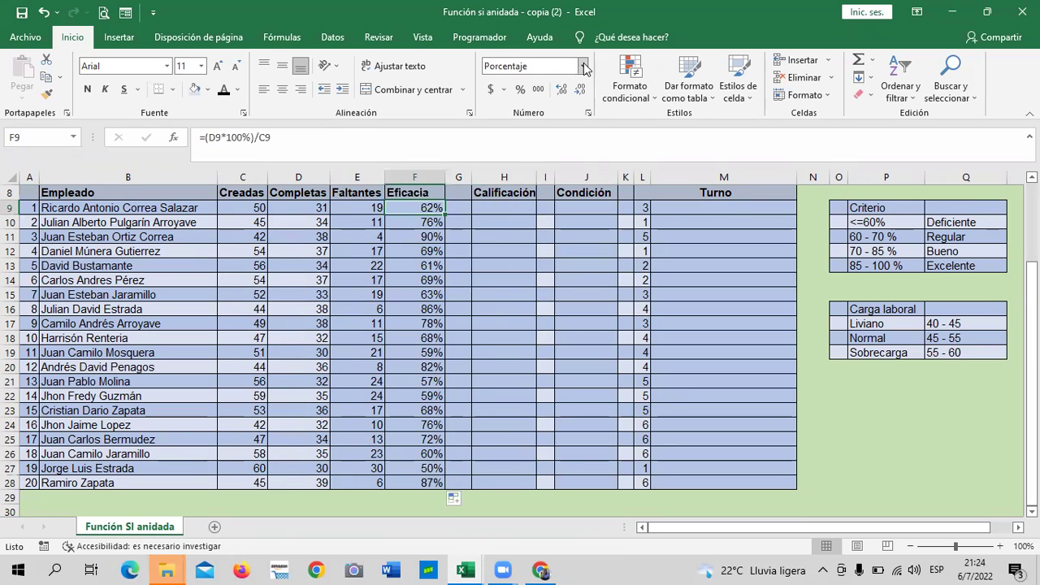
Step: Switch F9's number format so its Eficacia shows as the plain decimal 0.62
left_click(582, 66)
left_click(412, 210)
left_click(583, 67)
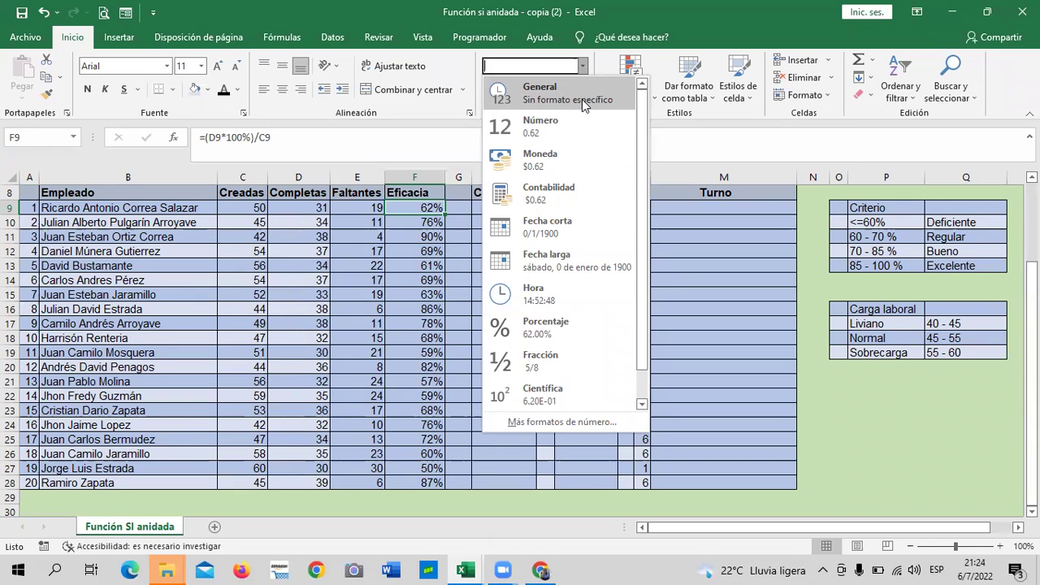
left_click(582, 99)
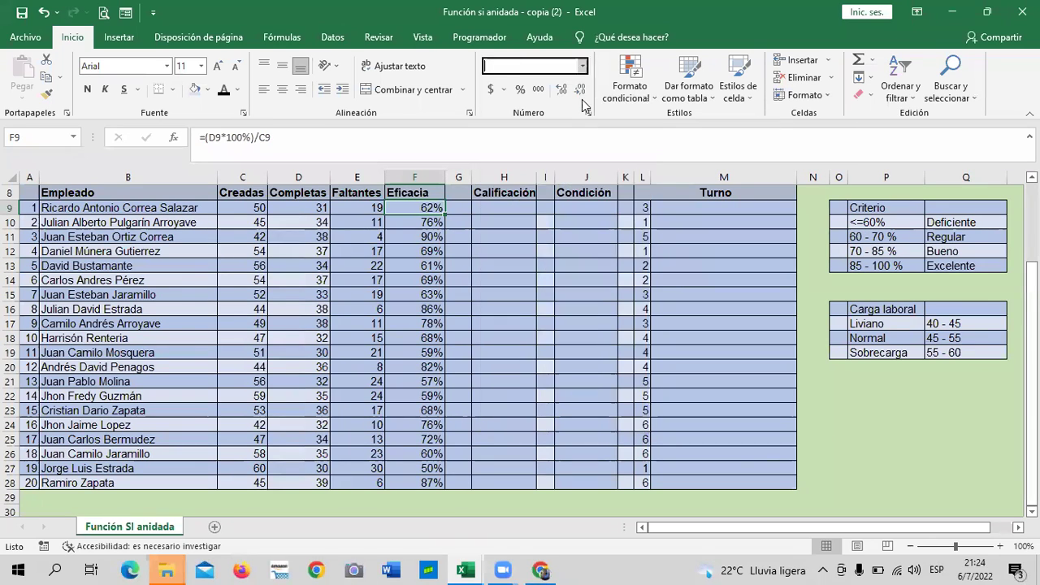
left_click(508, 380)
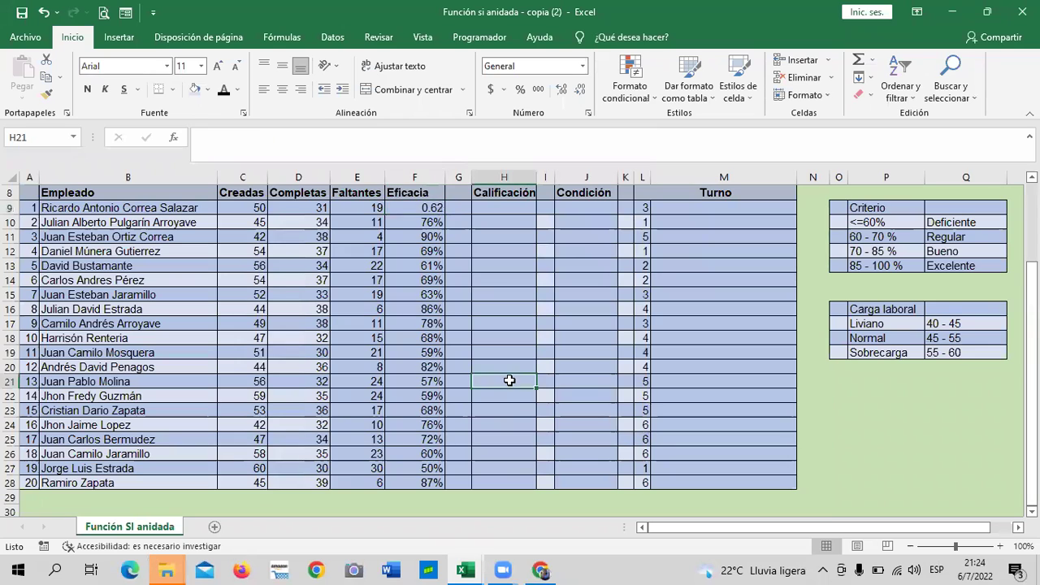
left_click(387, 199)
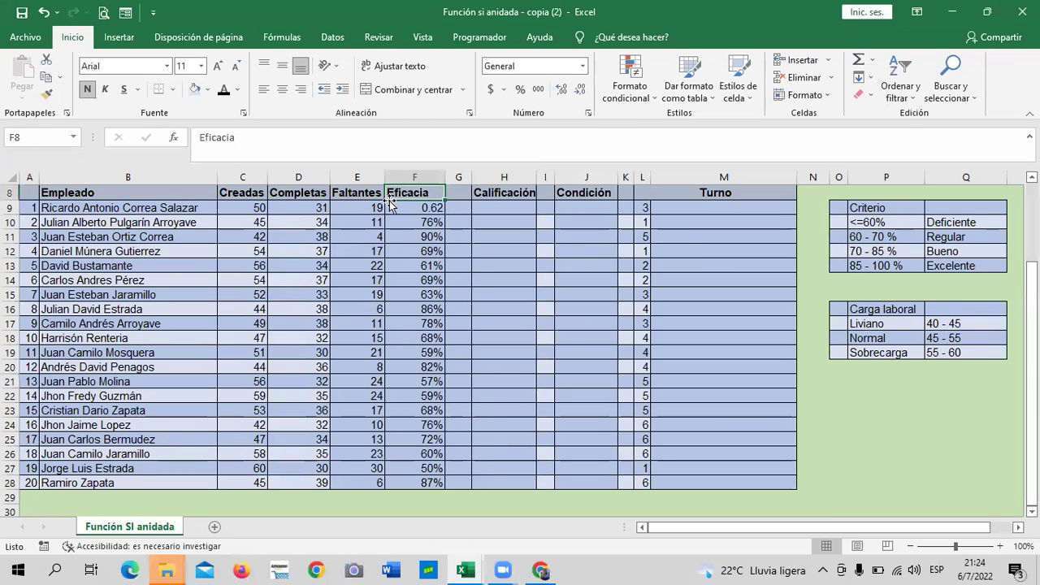
left_click(399, 204)
left_click(544, 309)
left_click(414, 206)
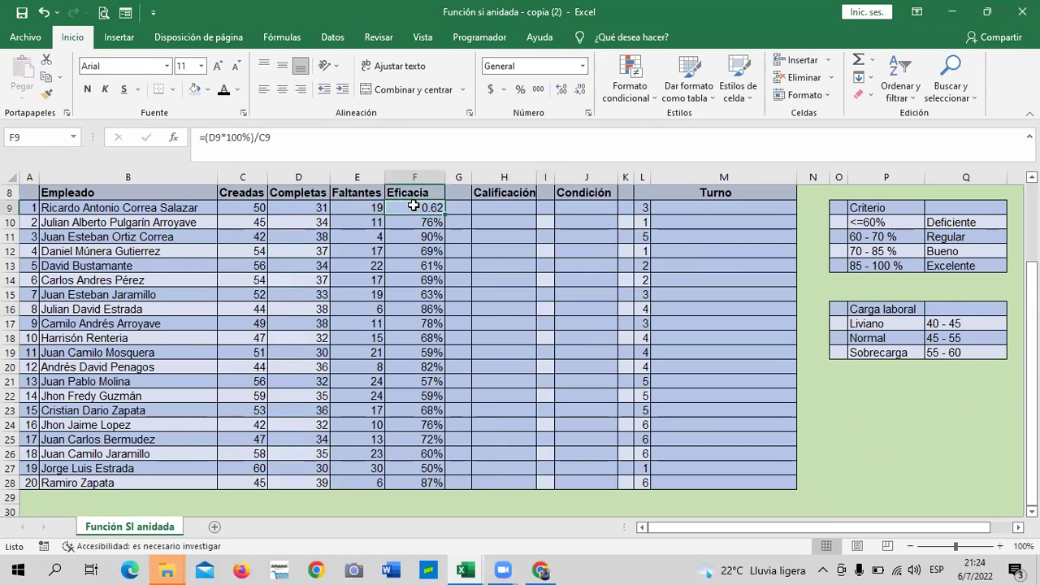
left_click(556, 278)
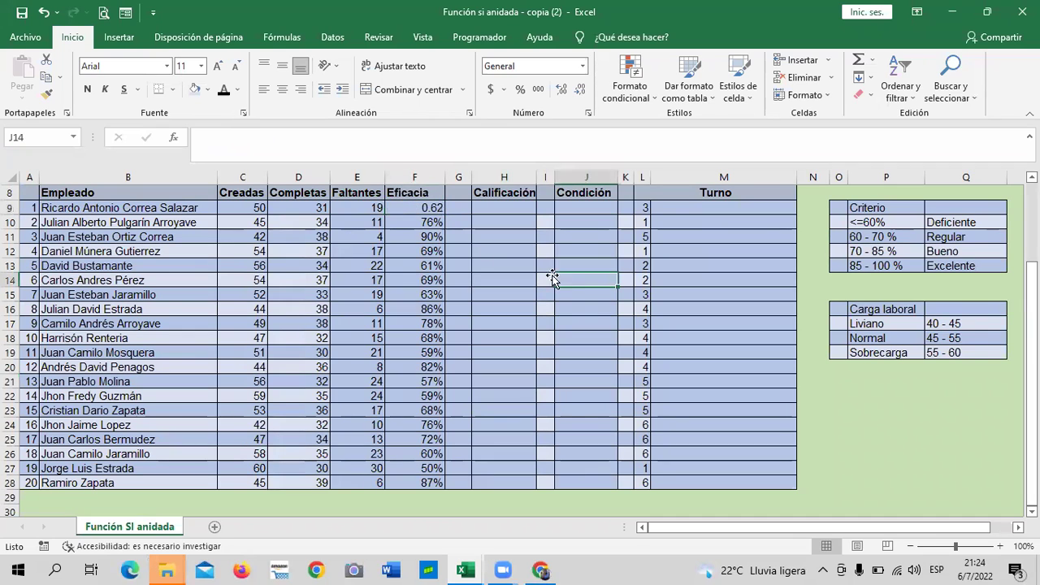
left_click(399, 195)
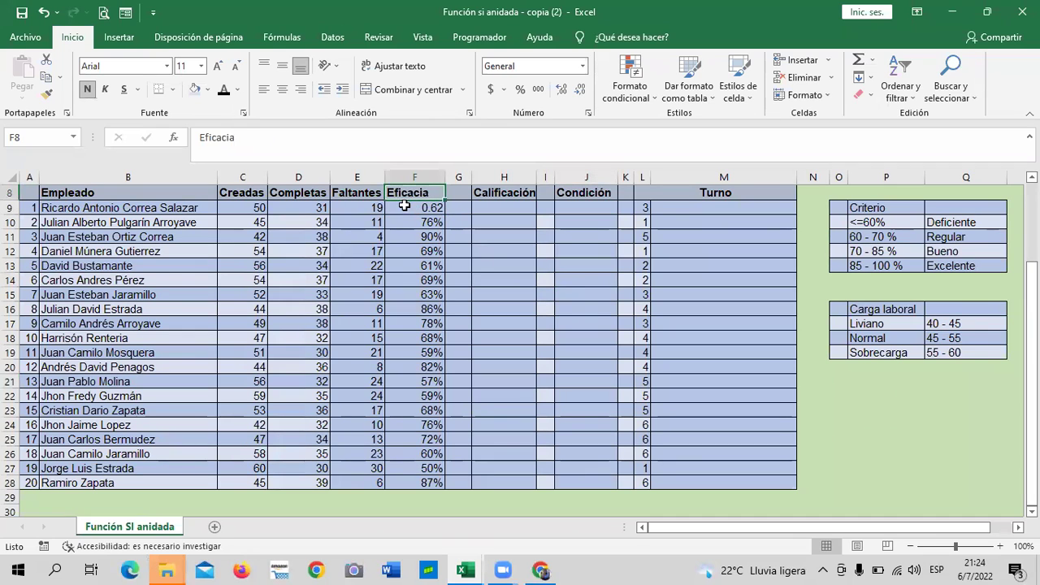
left_click(402, 207)
Step: Apply the plain Number format to F9 and compare it with other Eficacia cells
left_click(582, 65)
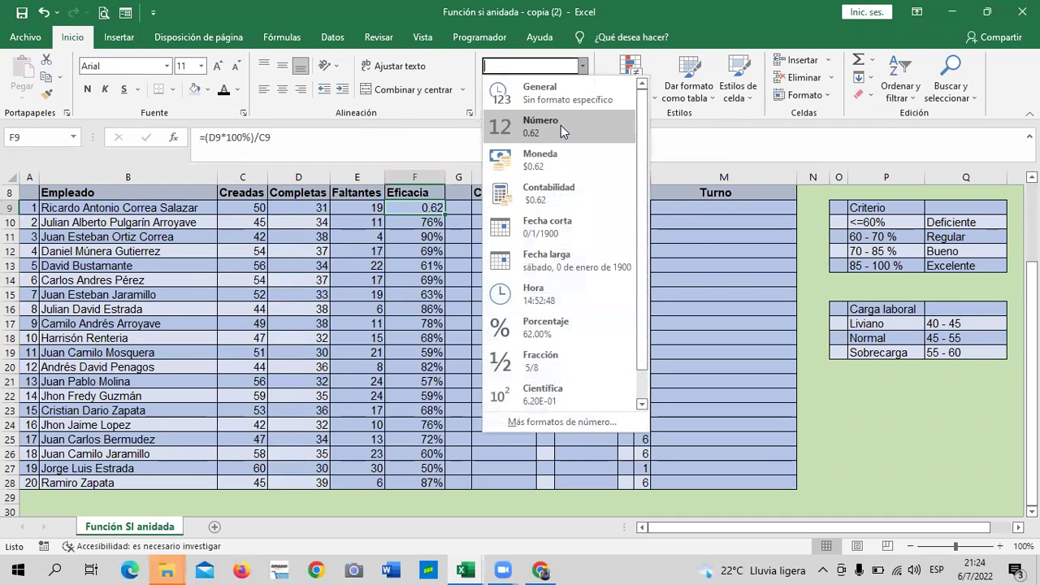
left_click(561, 125)
left_click(493, 295)
left_click(403, 208)
left_click(582, 66)
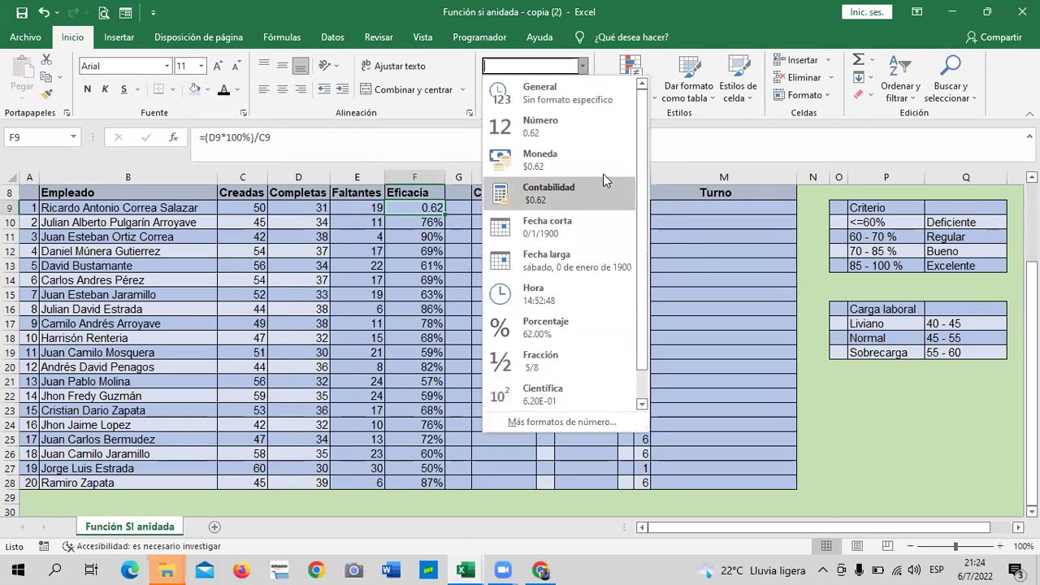
left_click(559, 122)
left_click(440, 280)
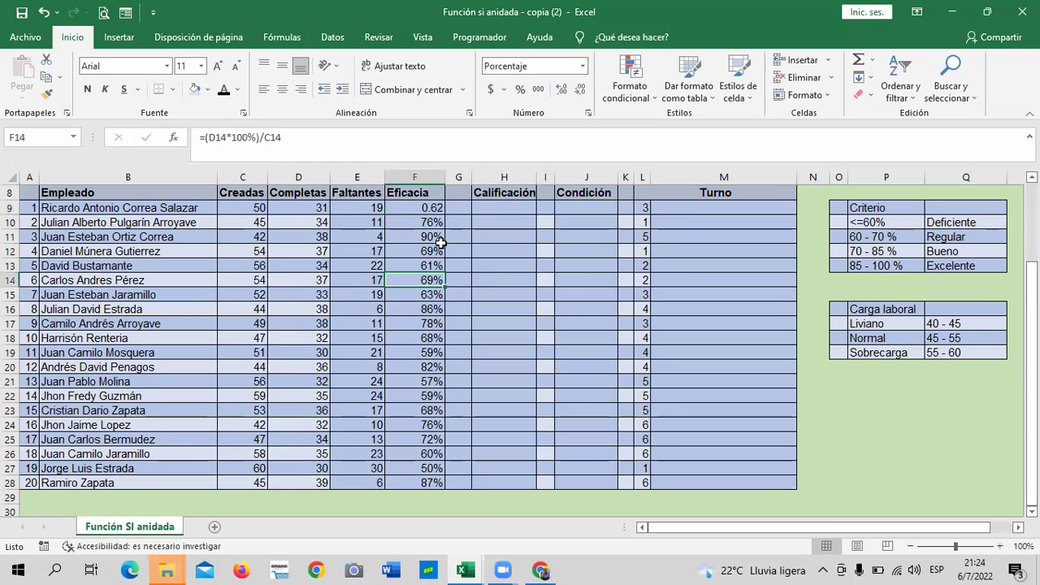
left_click(419, 208)
left_click(505, 257)
left_click(430, 208)
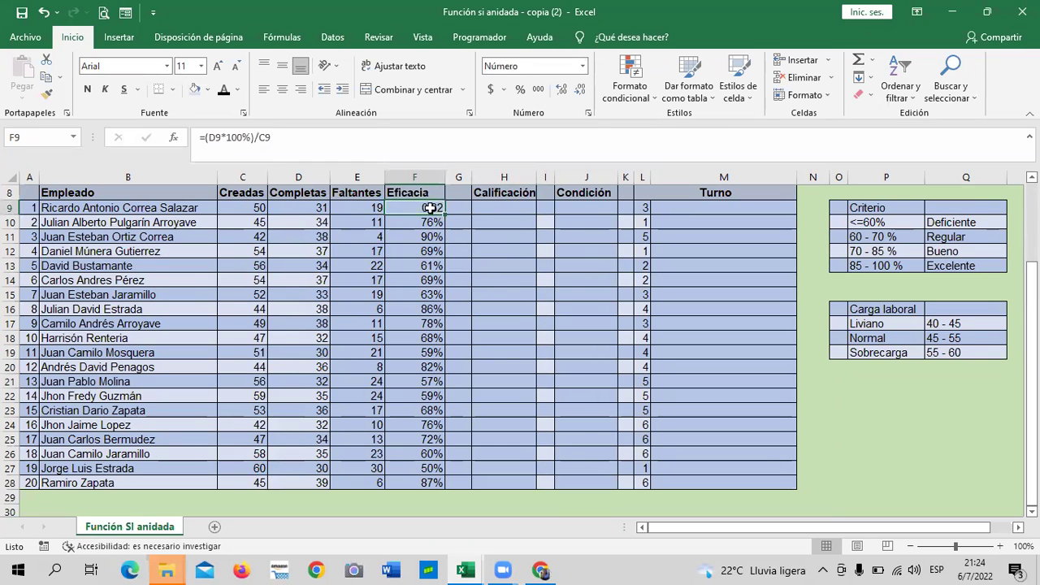
Step: Format F9 as Porcentaje and remove two decimals so it shows 62%
left_click(583, 67)
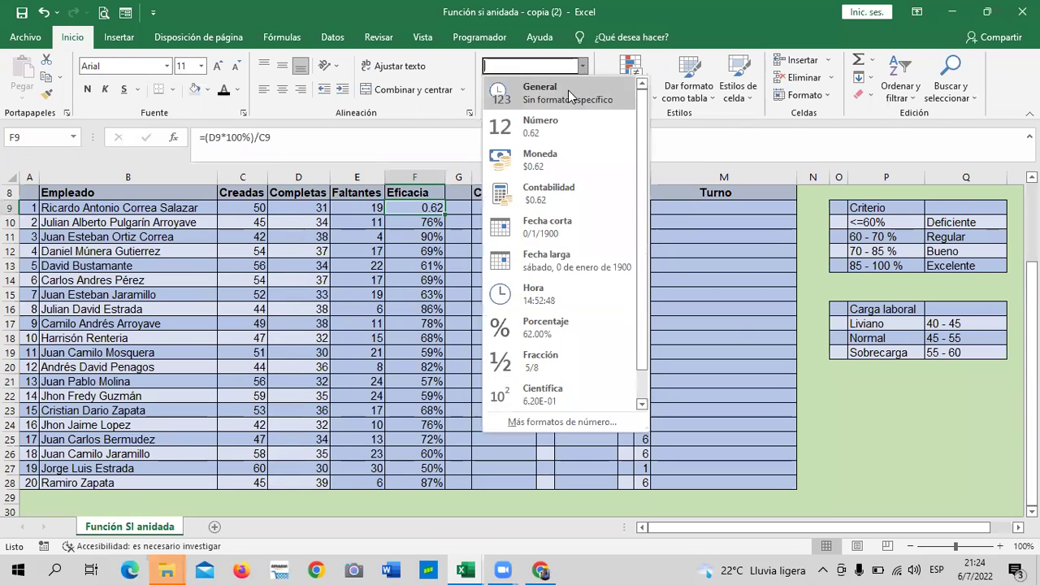
left_click(592, 318)
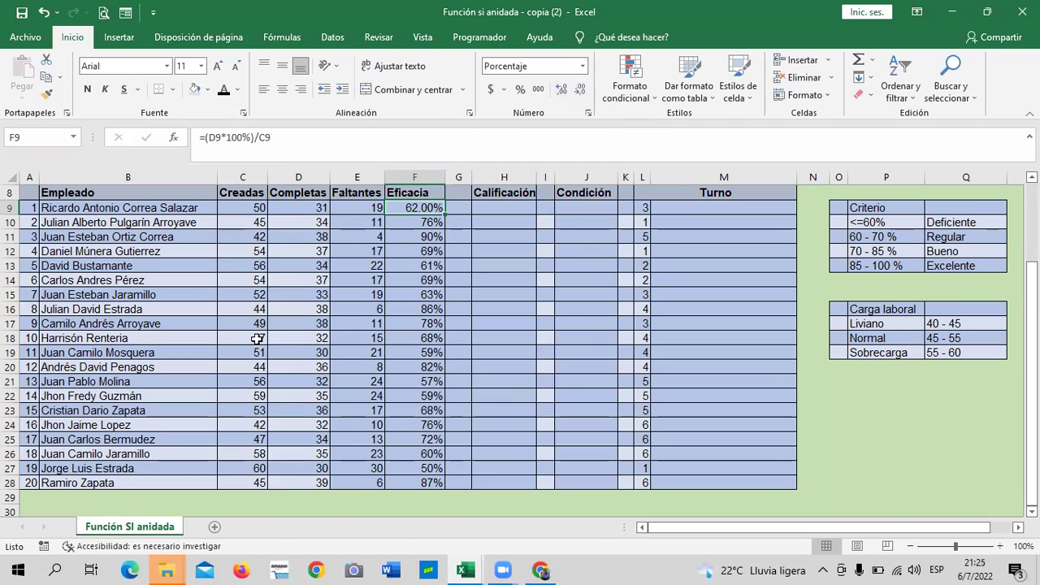
left_click(504, 381)
left_click(416, 206)
left_click(581, 90)
left_click(582, 90)
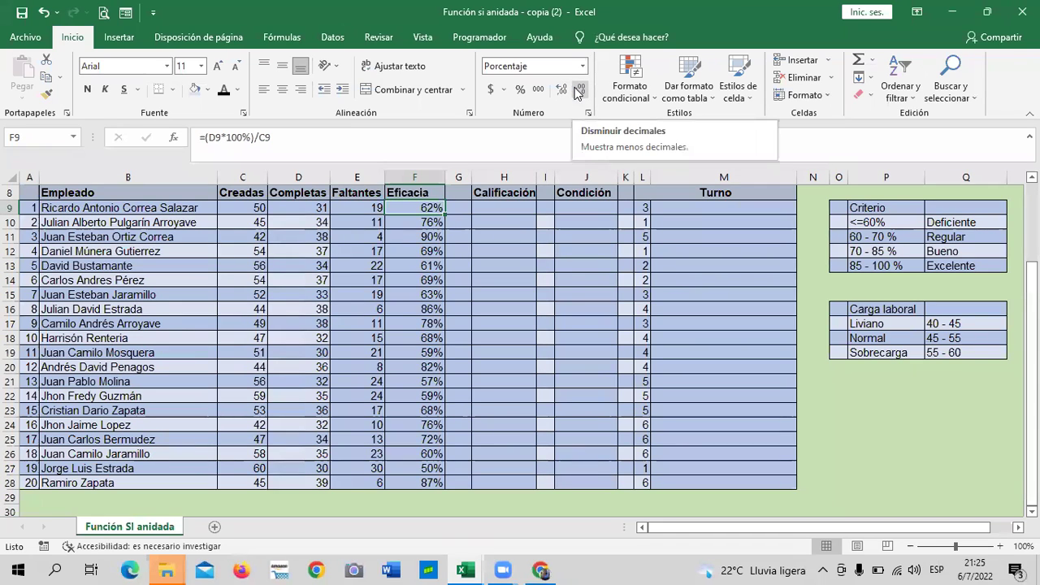
left_click(507, 419)
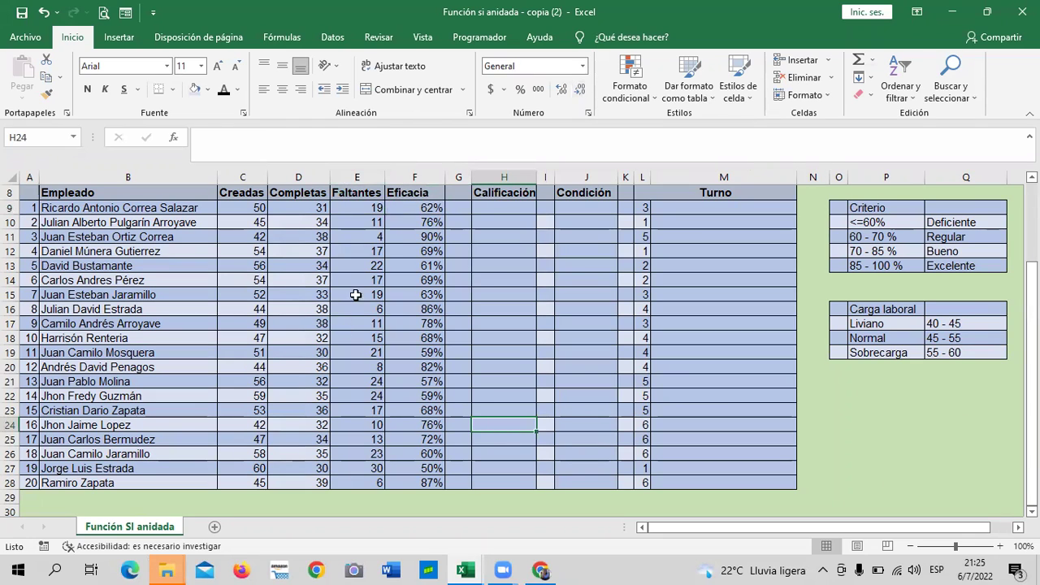
left_click(360, 210)
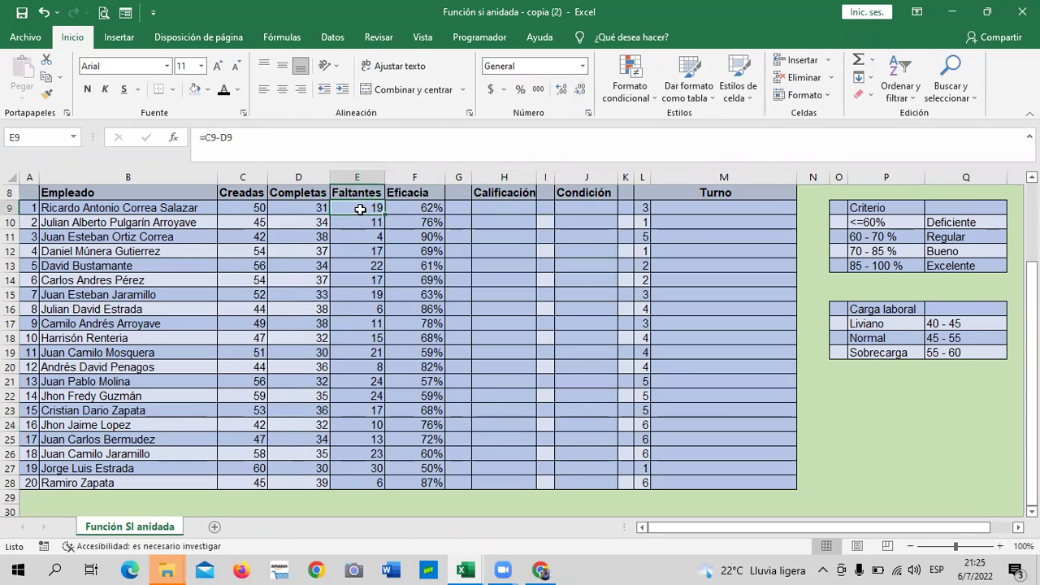
left_click(421, 211)
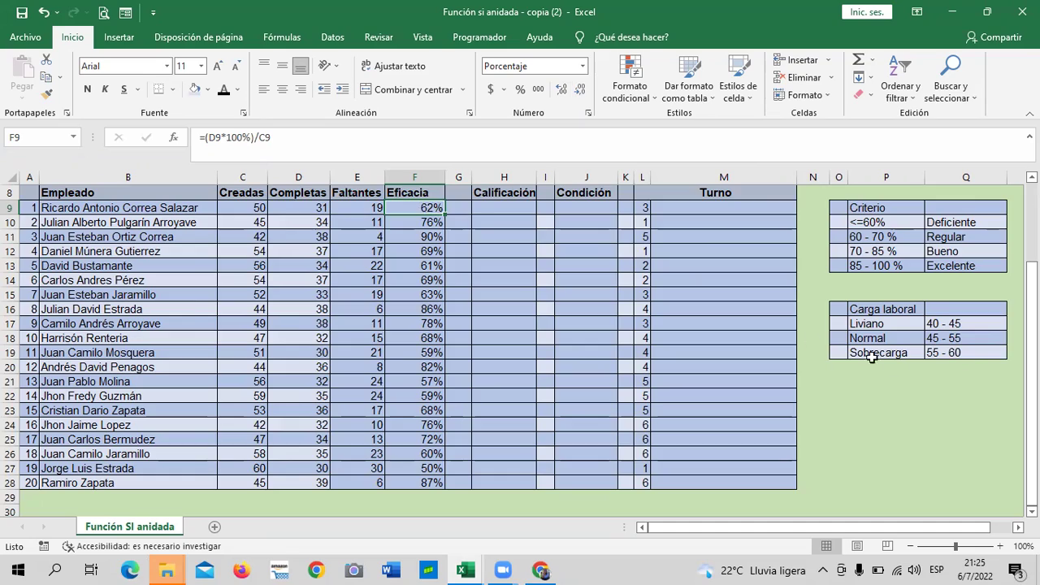
scroll(967, 369, "up", 3)
scroll(960, 385, "down", 1)
scroll(960, 386, "down", 1)
scroll(959, 382, "up", 2)
scroll(957, 380, "down", 2)
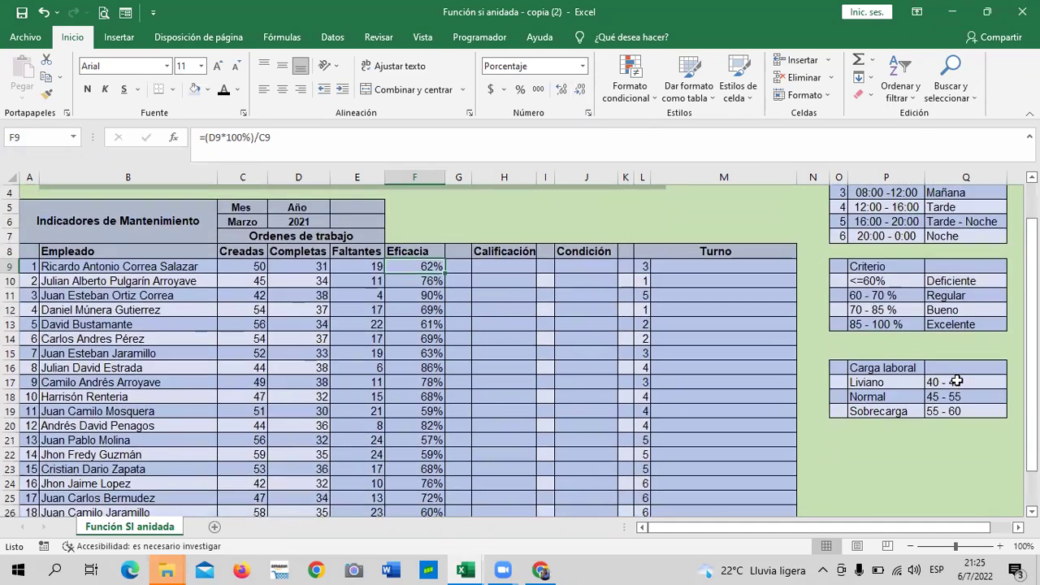
scroll(957, 380, "down", 1)
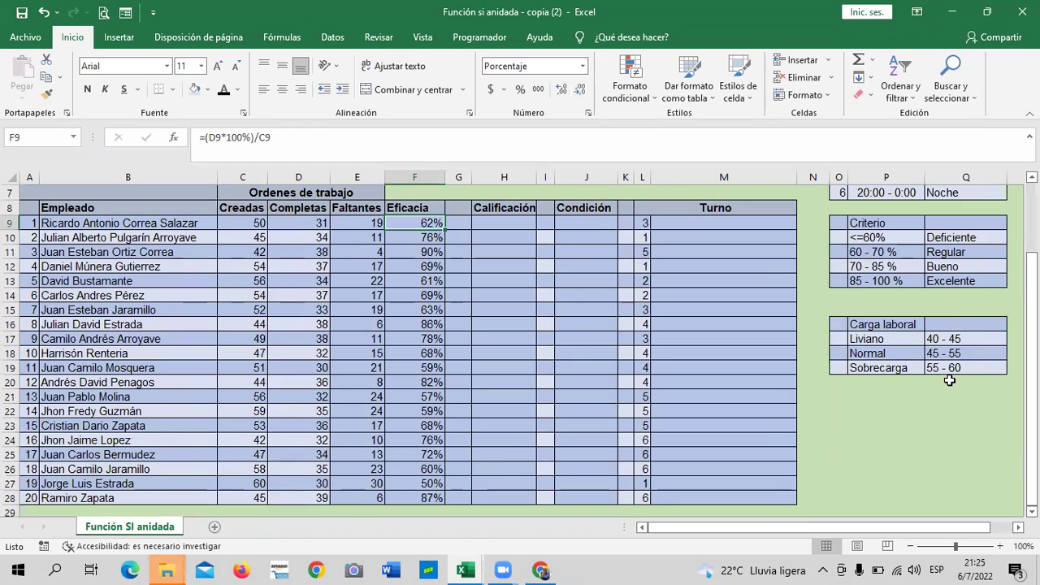
left_click(854, 440)
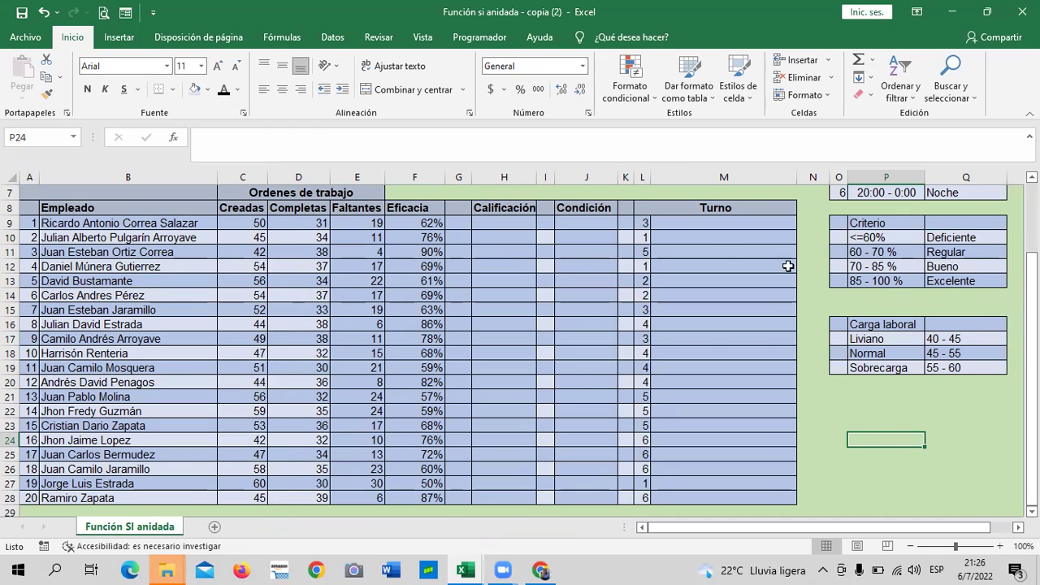
left_click(510, 222)
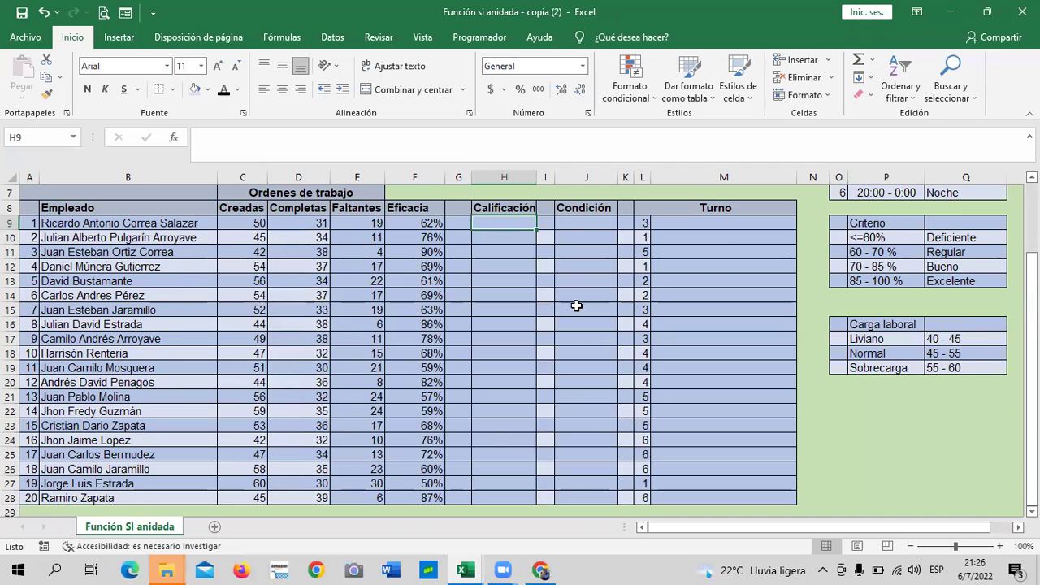
scroll(576, 307, "up", 1)
scroll(577, 307, "down", 1)
left_click(502, 324)
left_click(480, 226)
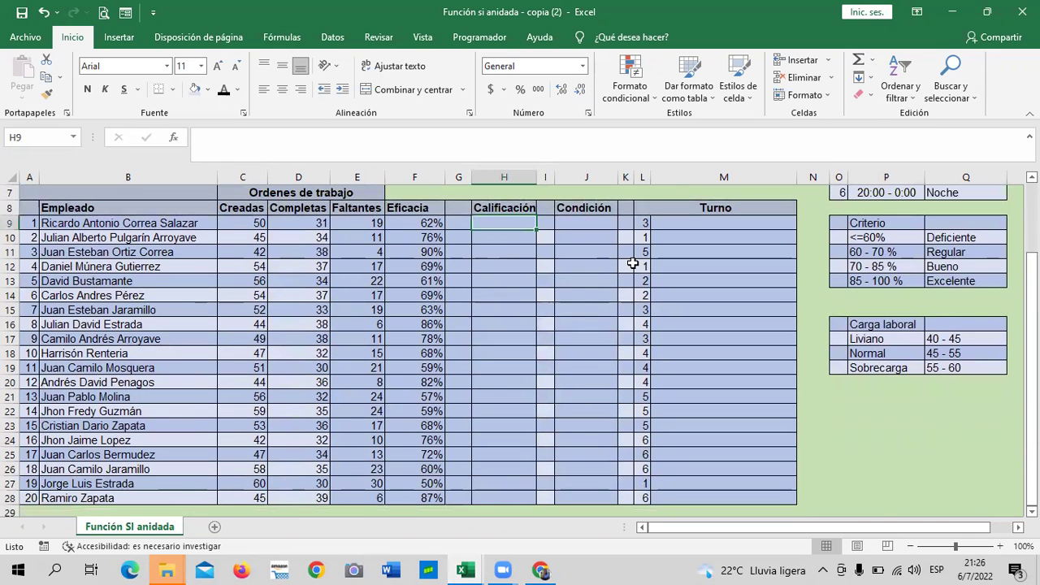
type("=")
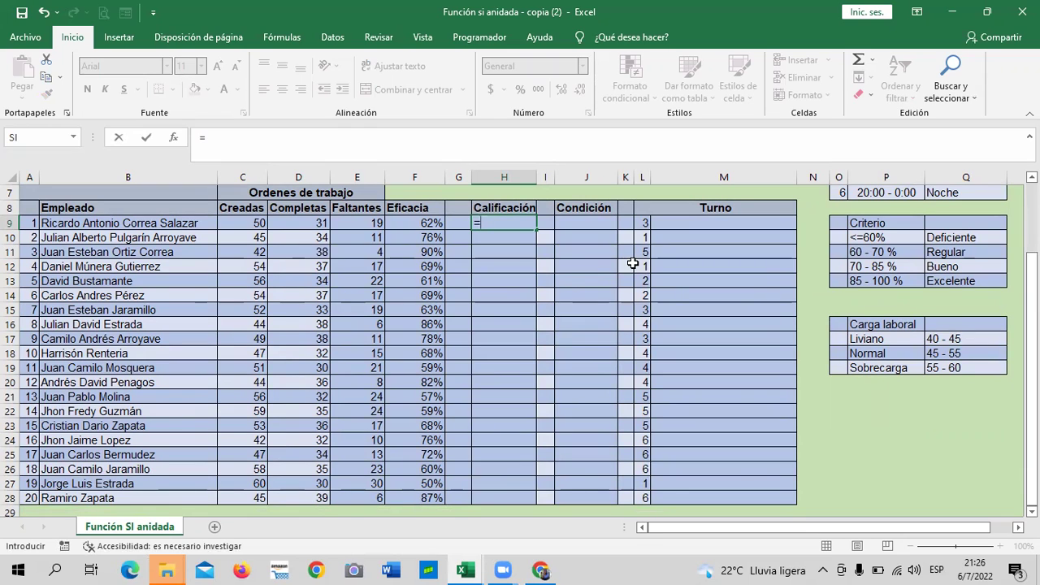
type("si")
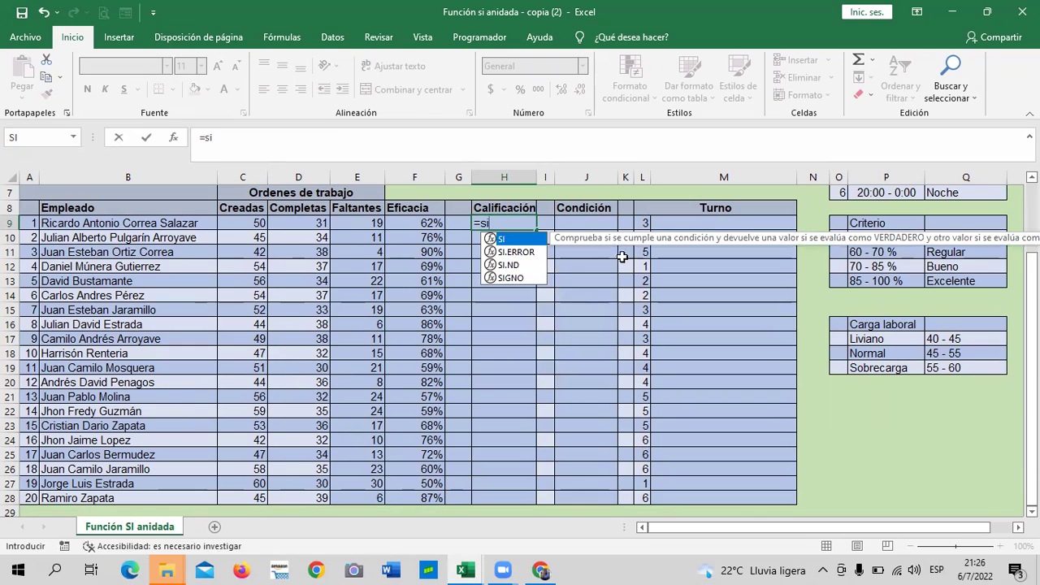
double_click(504, 241)
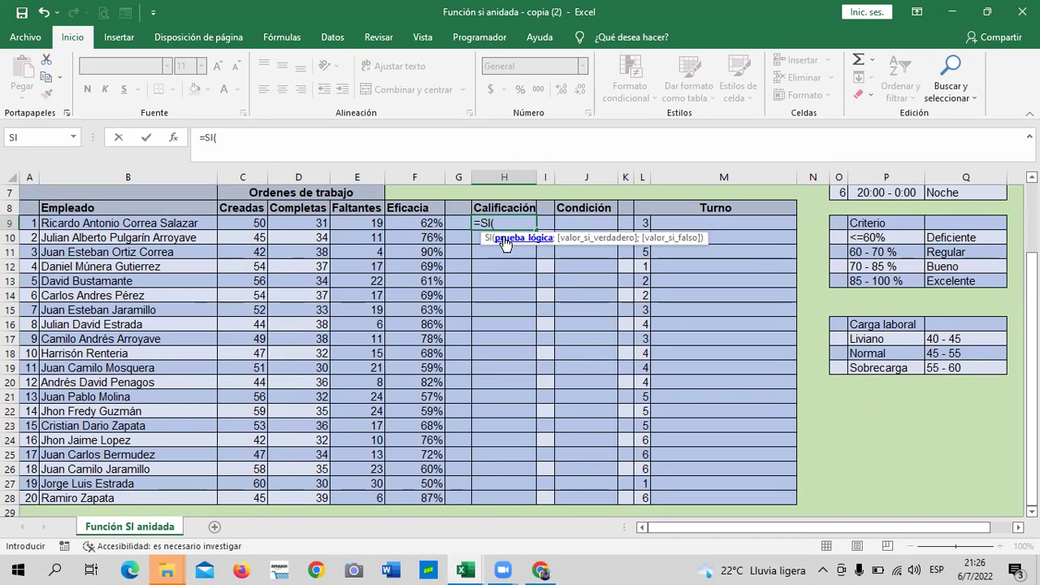
left_click(395, 225)
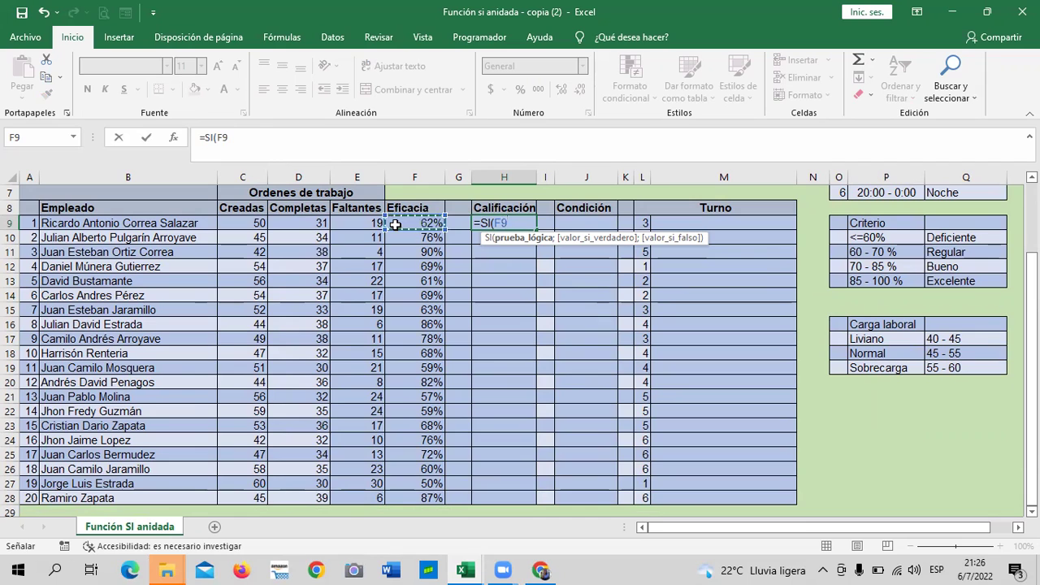
key("Escape")
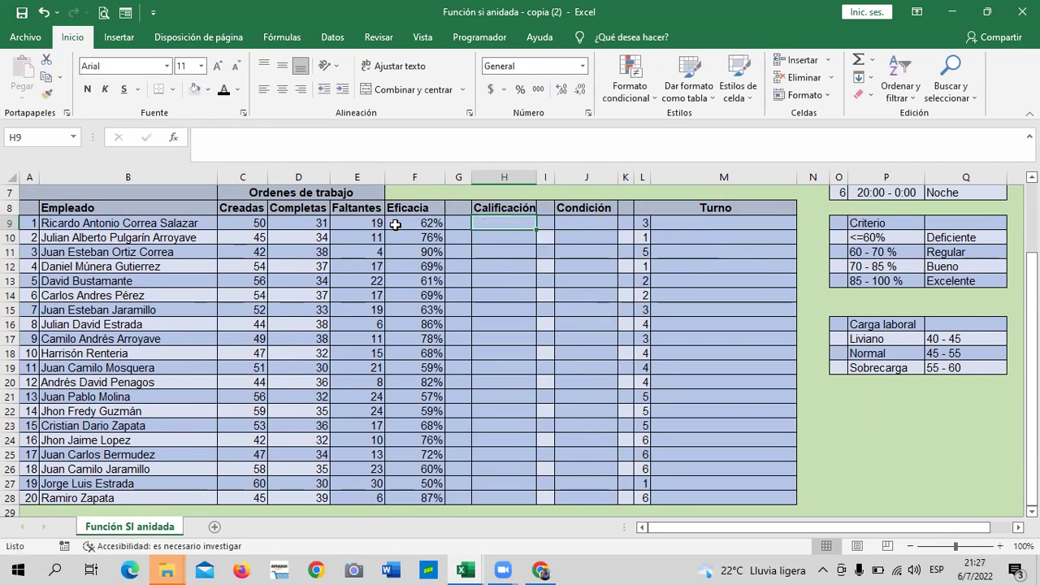
left_click(499, 281)
left_click(505, 223)
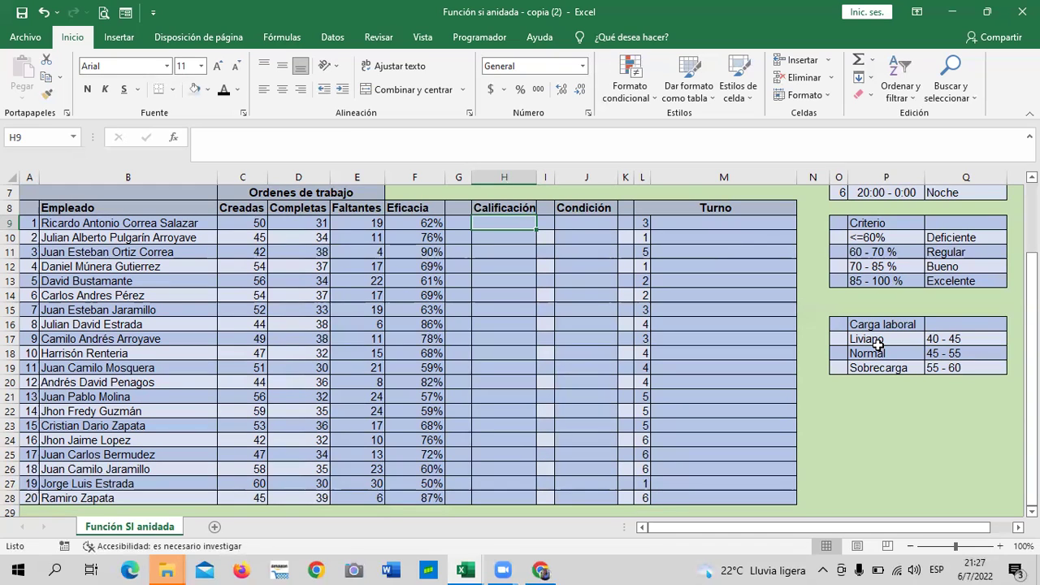
left_click(902, 267)
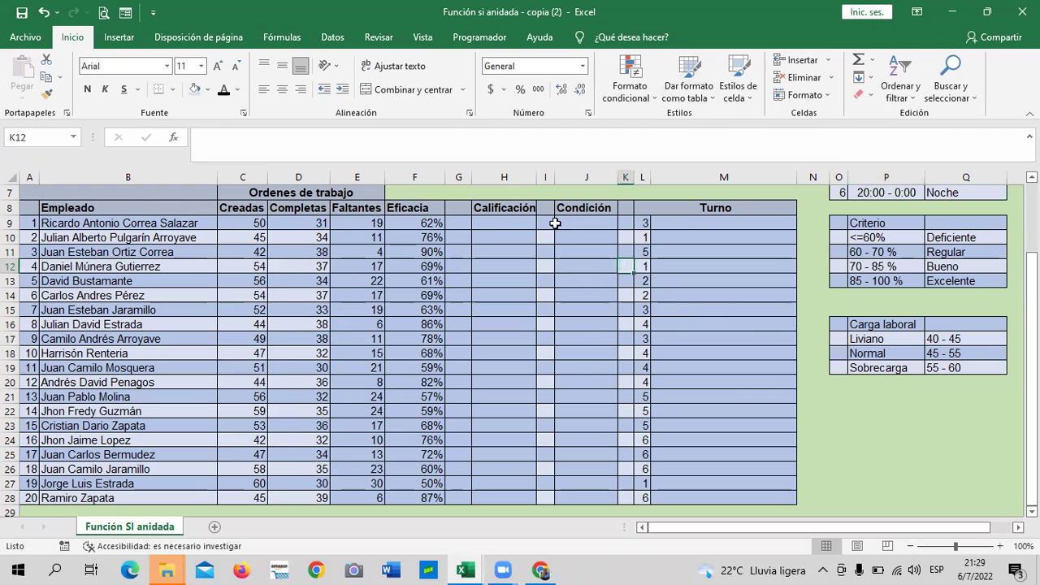
Step: Start H9's formula =SI(F9<=60%;"Defiente"; followed by a nested SI
left_click(495, 230)
type("=")
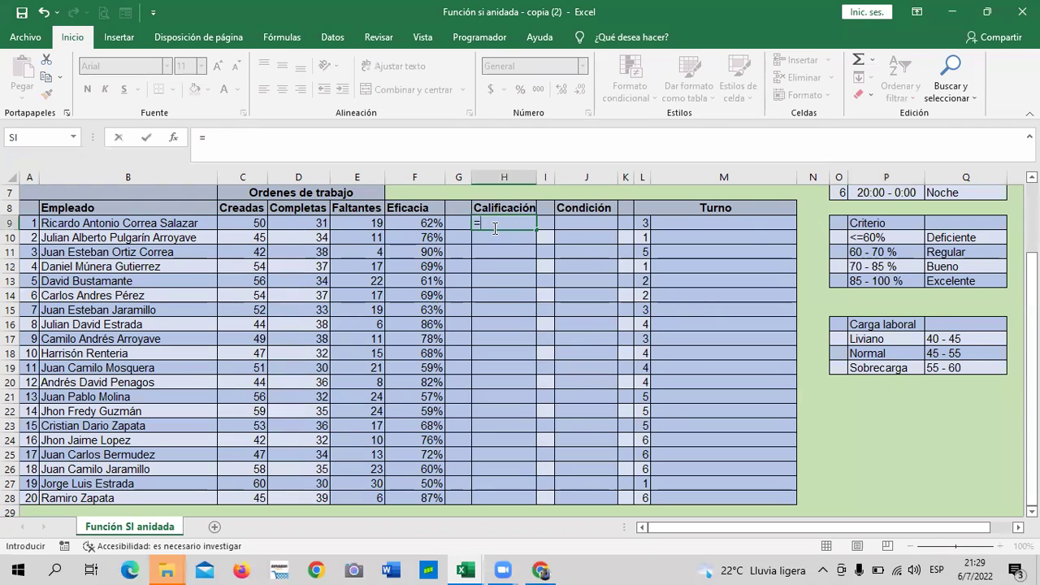
type("si")
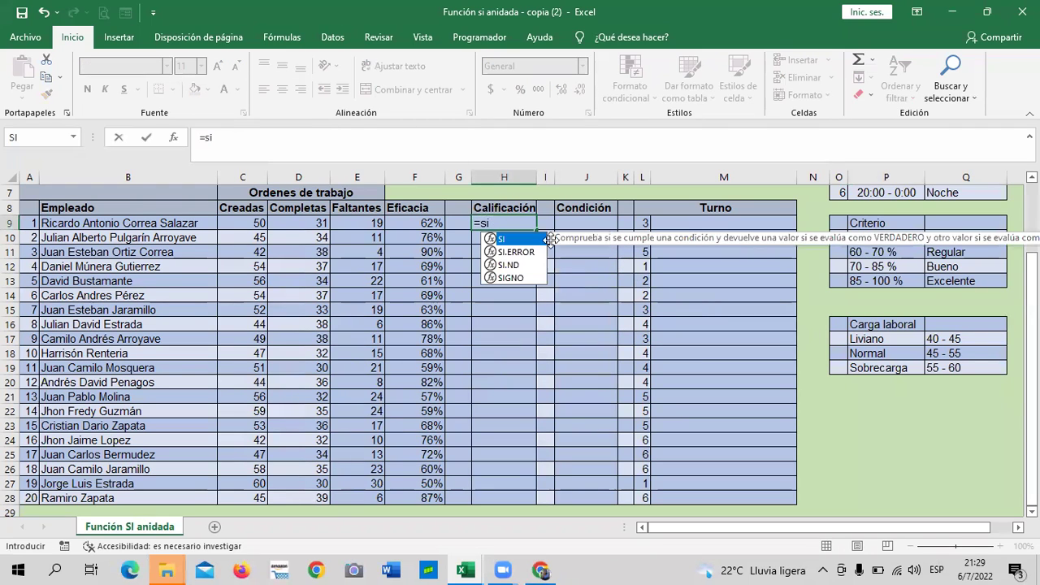
key("Tab")
left_click(395, 221)
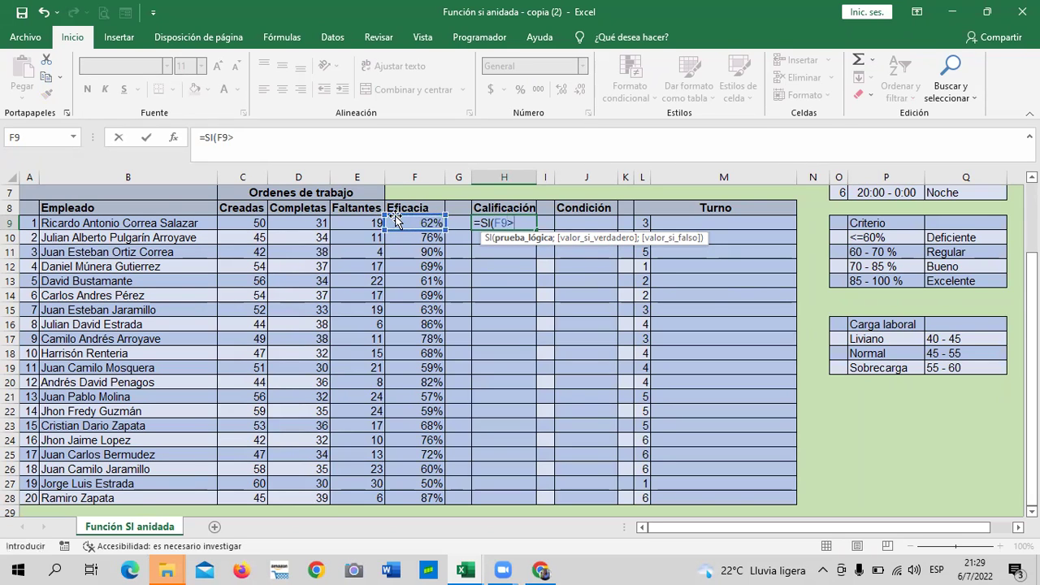
type("<=60%")
type(";\"")
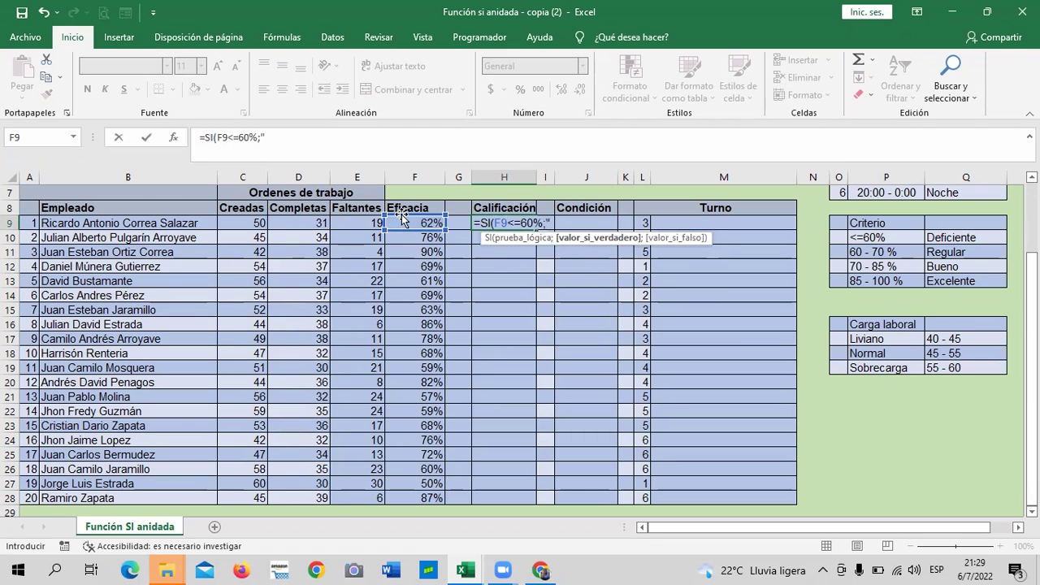
type("D")
type("efiente")
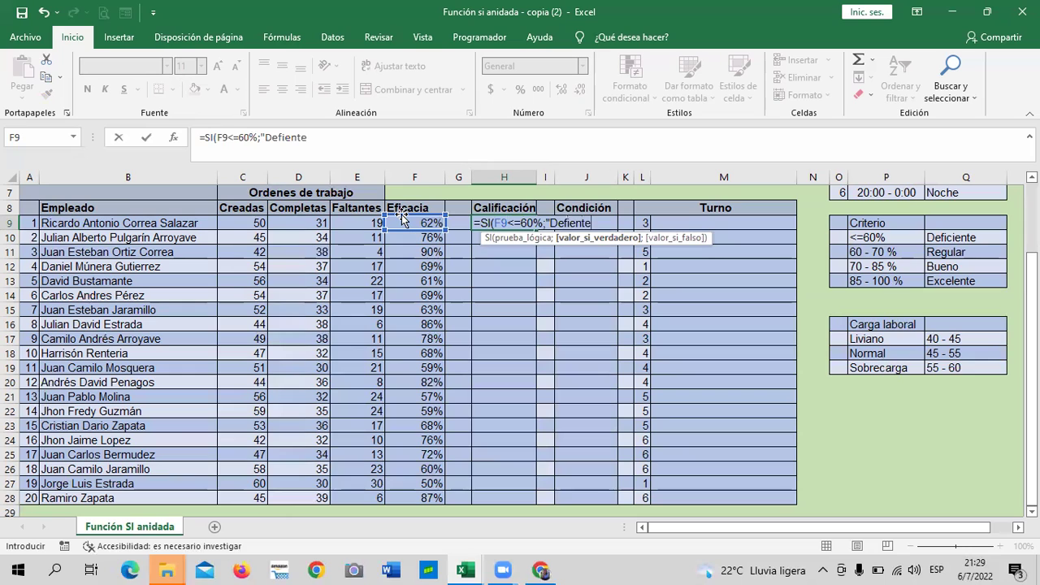
type("\";")
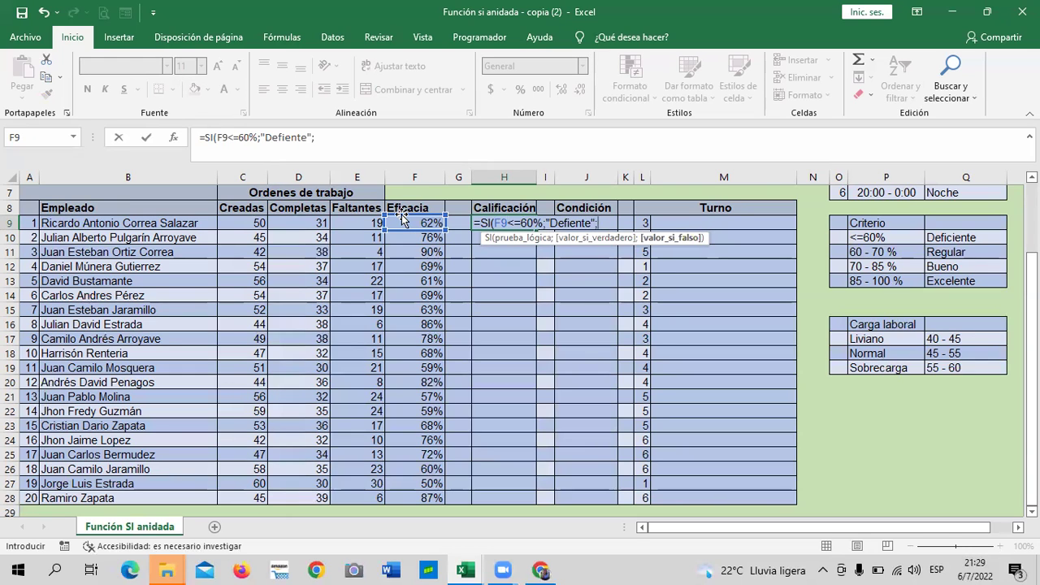
type("si")
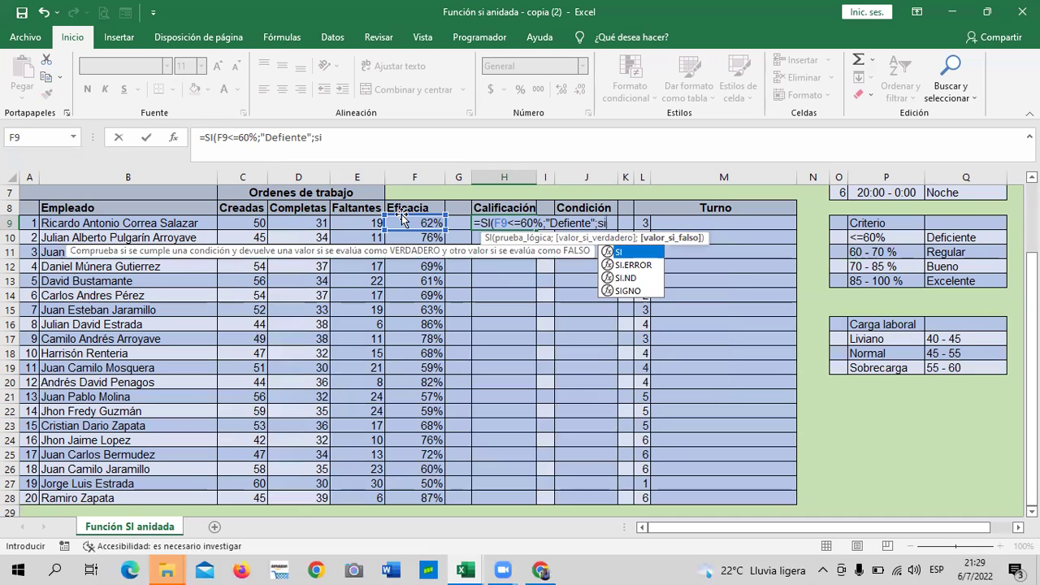
double_click(650, 252)
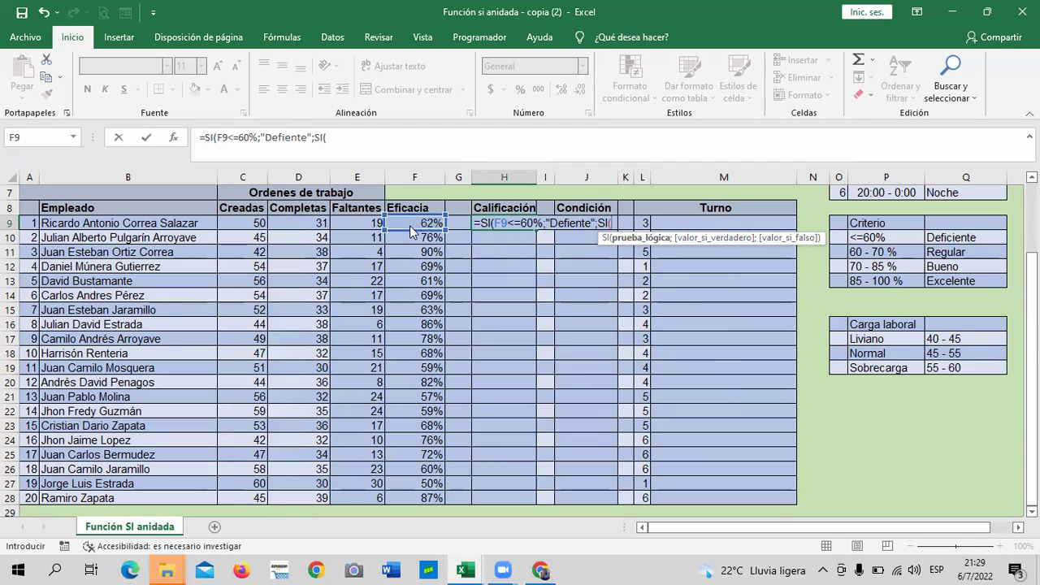
Step: Add nested conditions F9<=70% returning "Regular" and F9<=85% returning "Bueno"
left_click(408, 226)
left_click(387, 135)
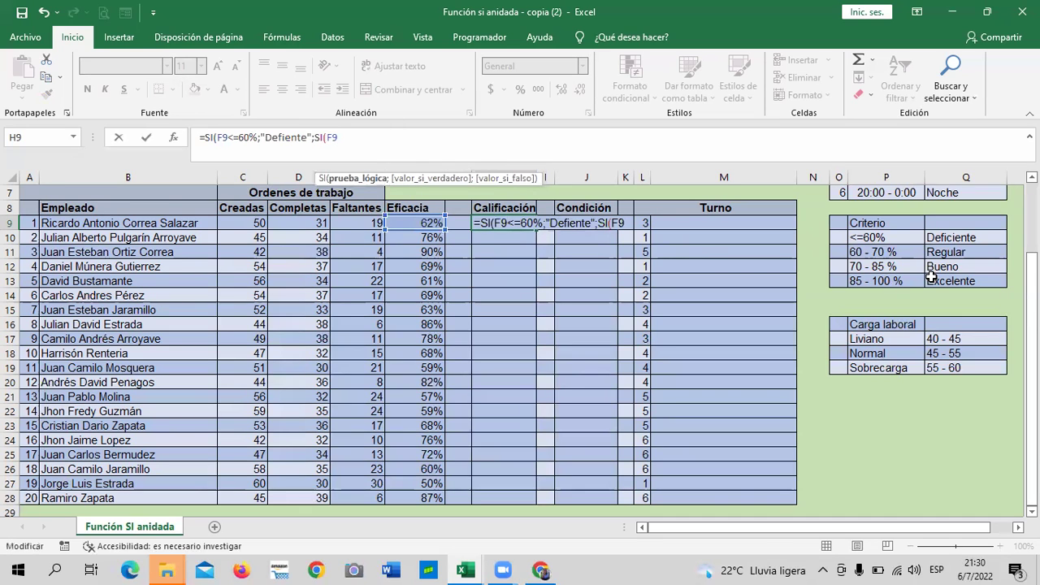
type("<=")
type("70%;")
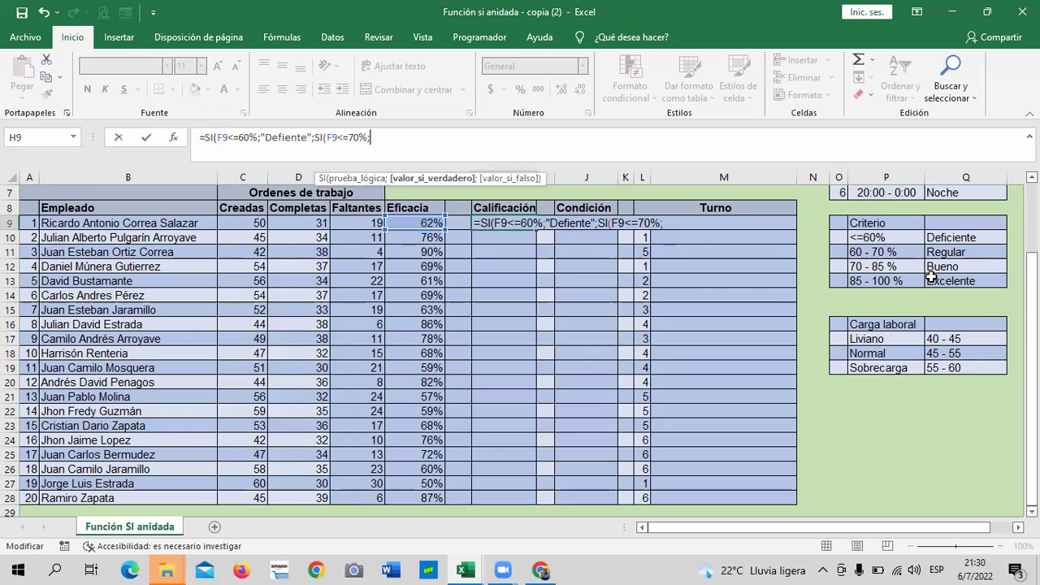
type("\"")
type("Regular\"")
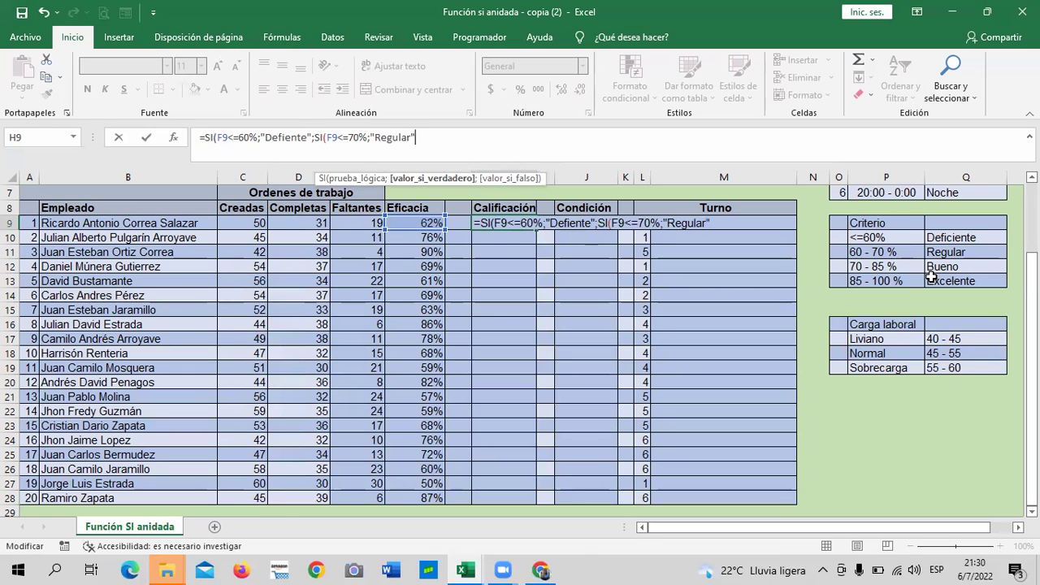
type(";")
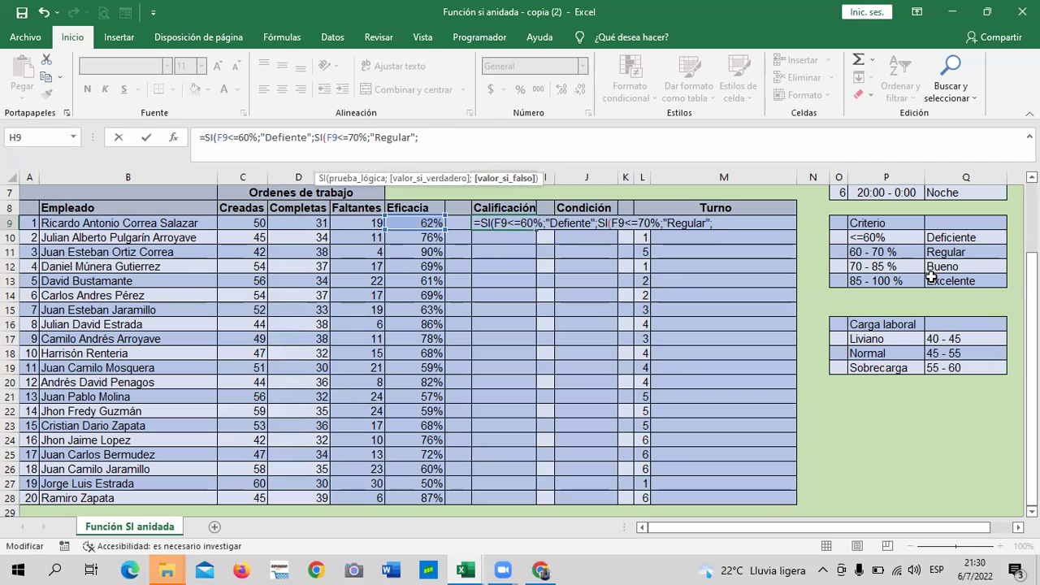
type("si")
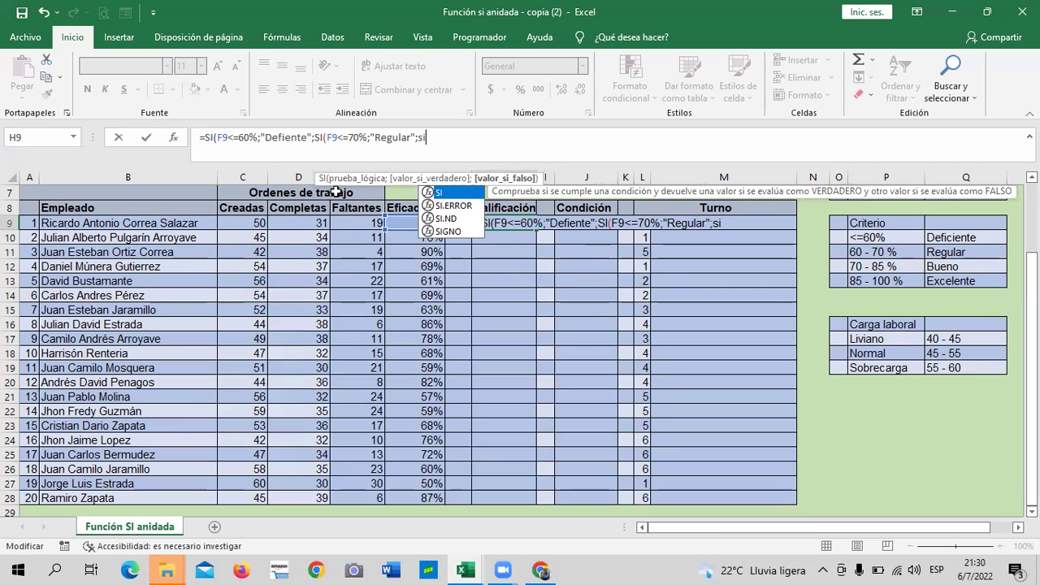
double_click(443, 193)
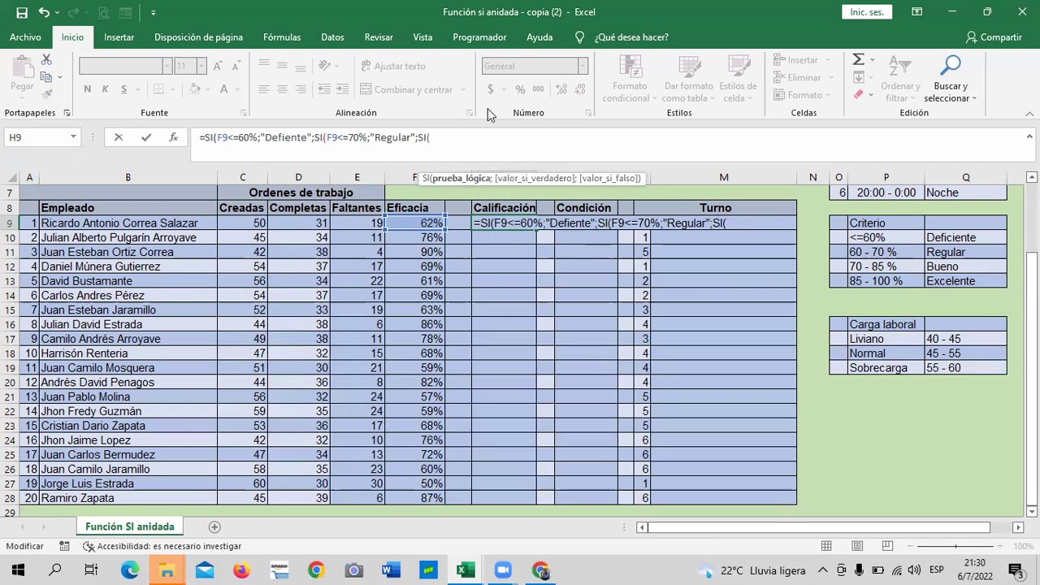
left_click(409, 229)
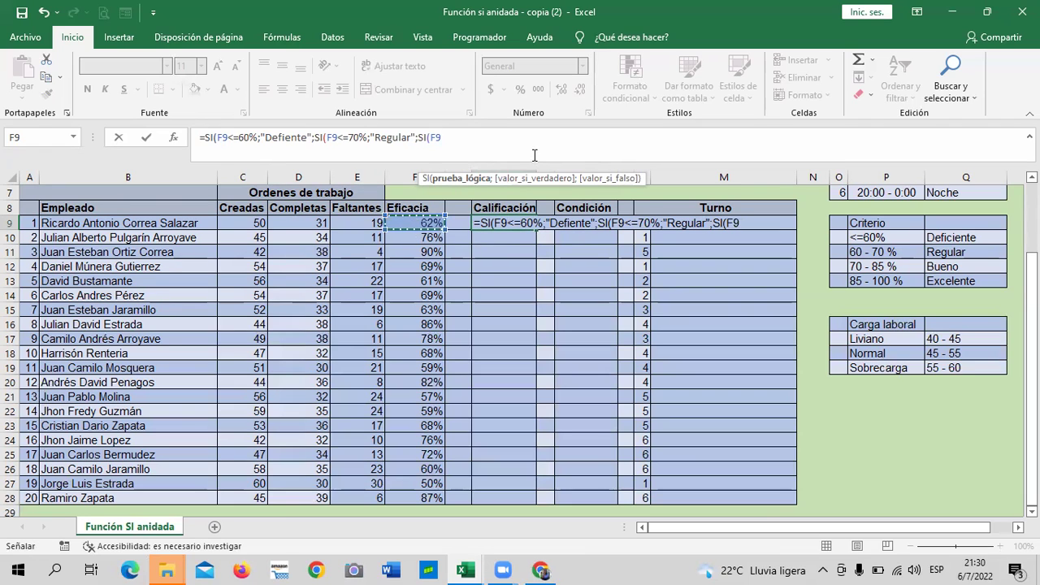
type("<")
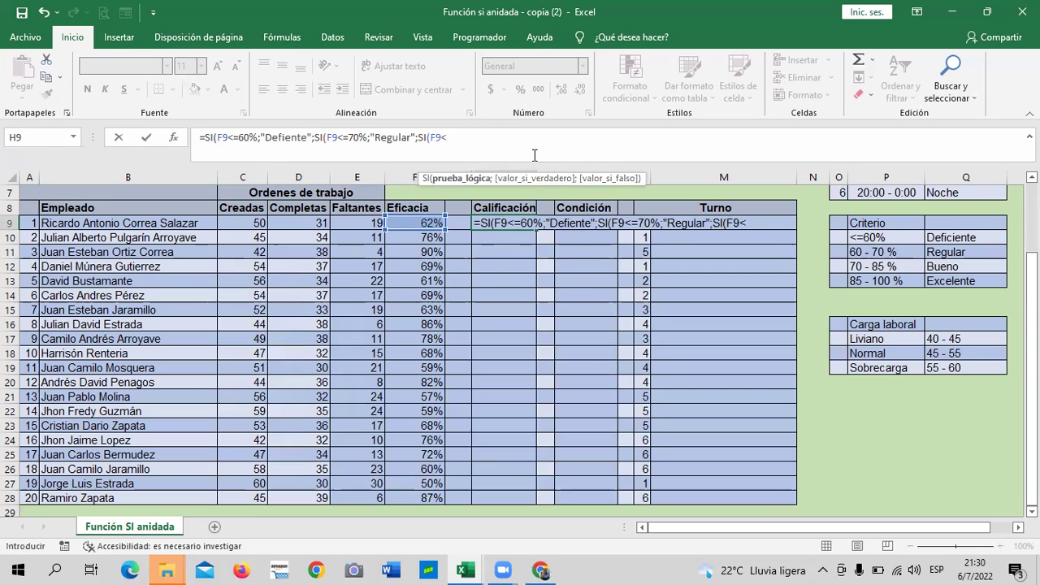
type("=")
type("85")
type("%")
type(";")
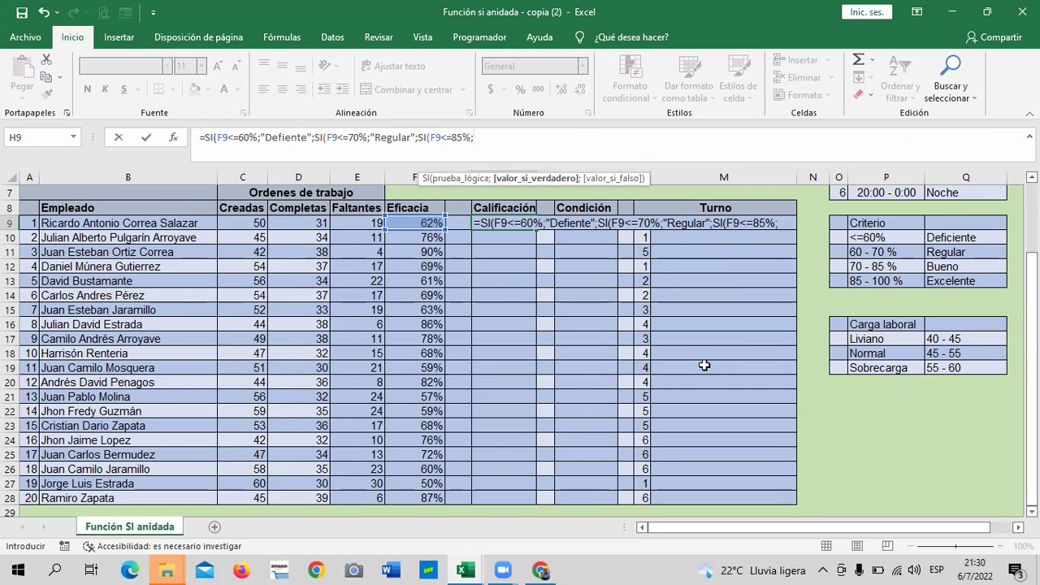
type("\"")
type("Bueno")
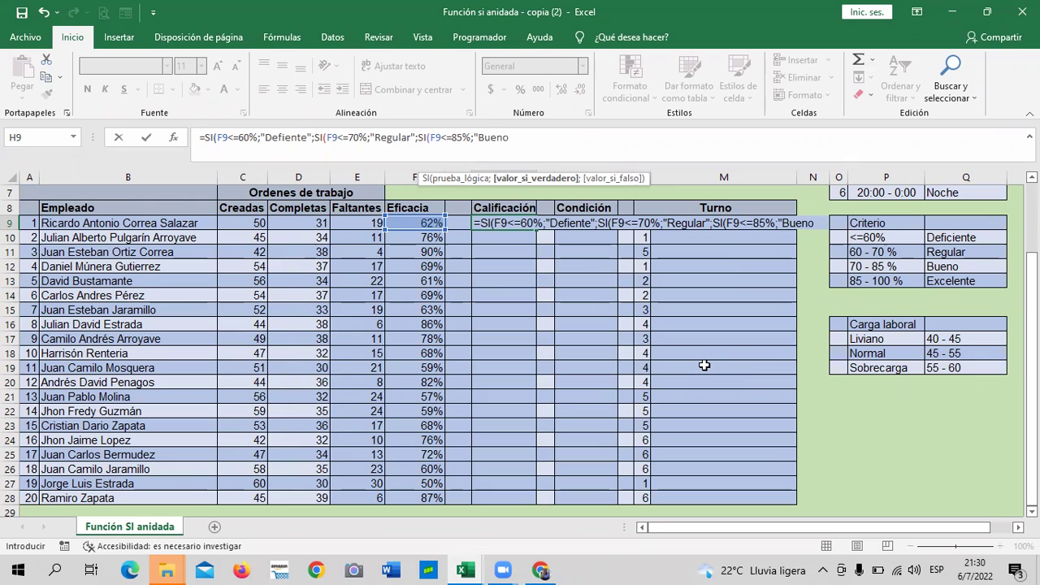
type("\"")
type(";si")
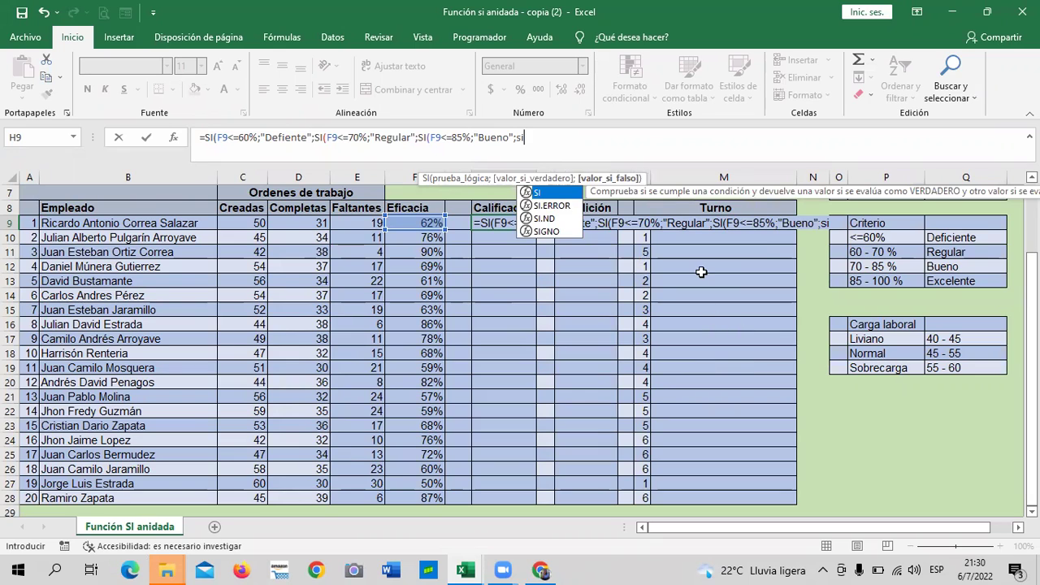
Step: Finish with F9>85% returning "Excelente", balance the closing parentheses, and commit to get Regular
double_click(553, 193)
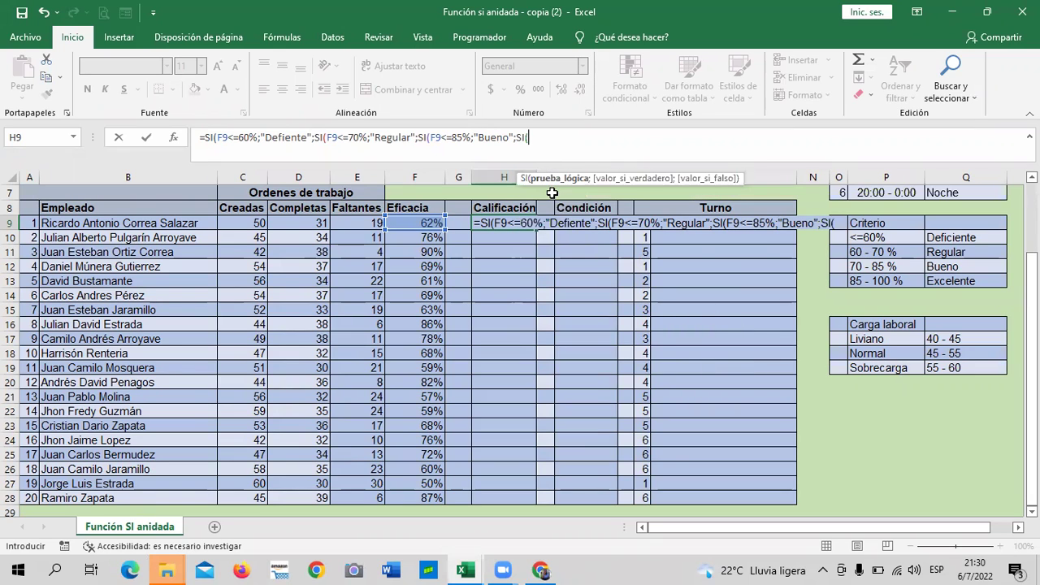
left_click(422, 223)
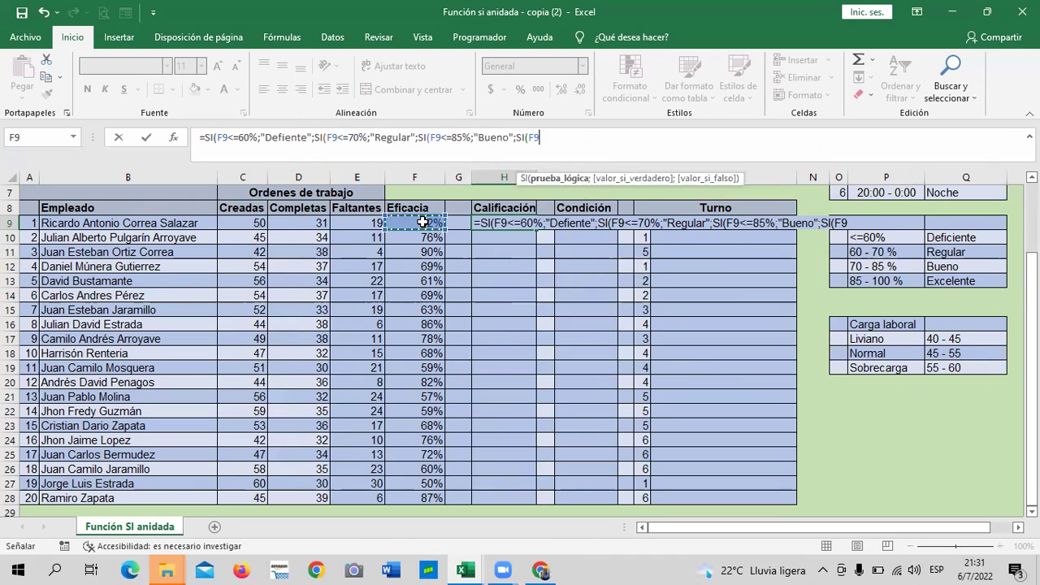
type("<")
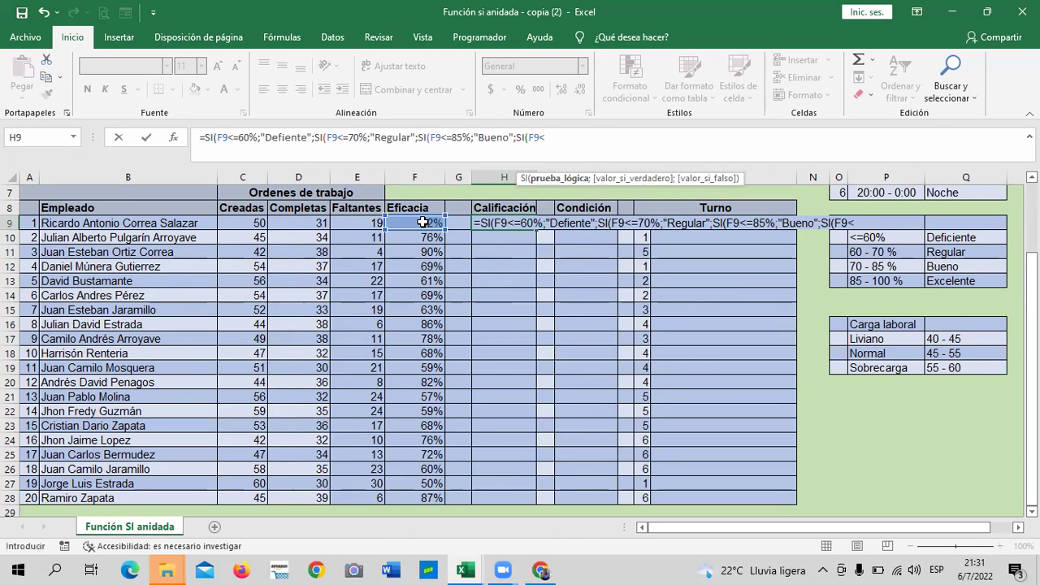
key("BackSpace")
type(">")
type("85%;")
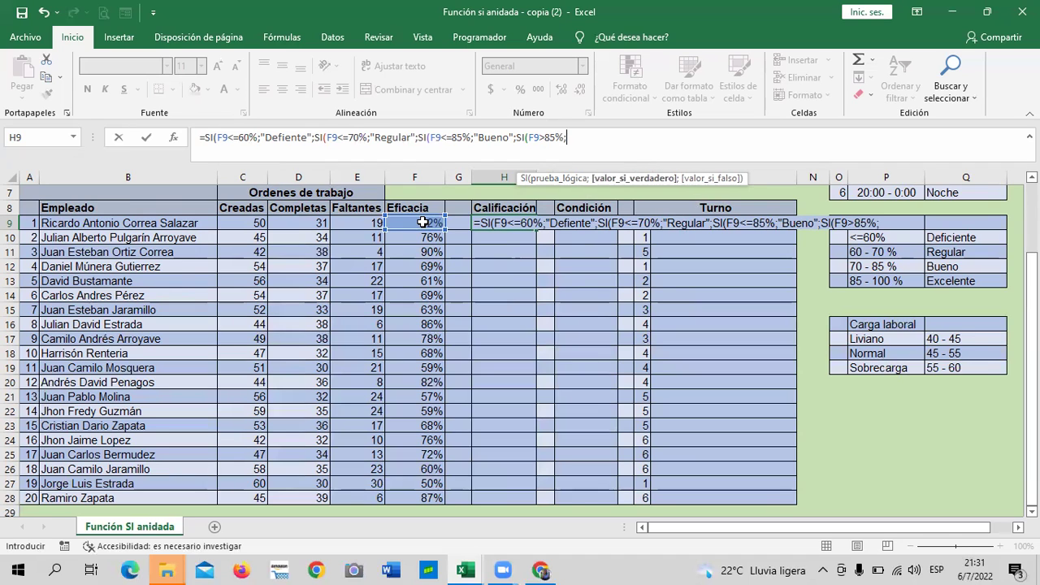
type("\"")
type("Excelente")
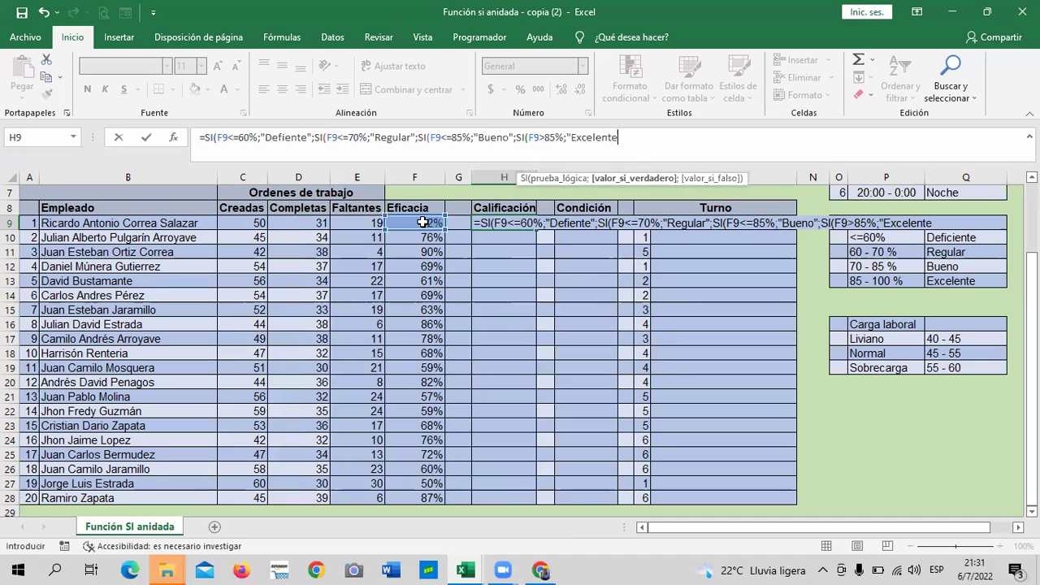
type("\"")
type("))))")
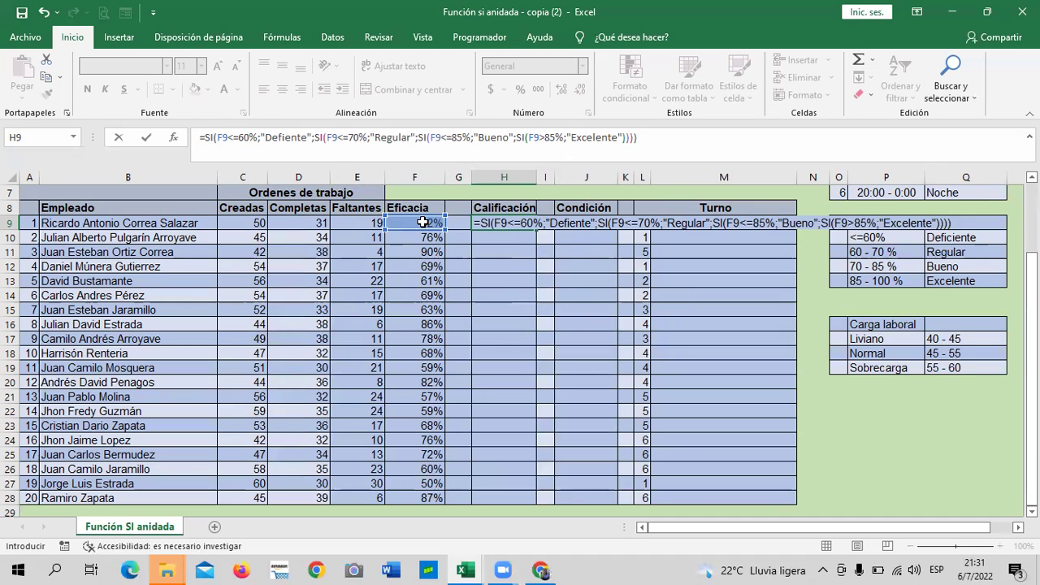
key("BackSpace")
key("BackSpace")
key("BackSpace")
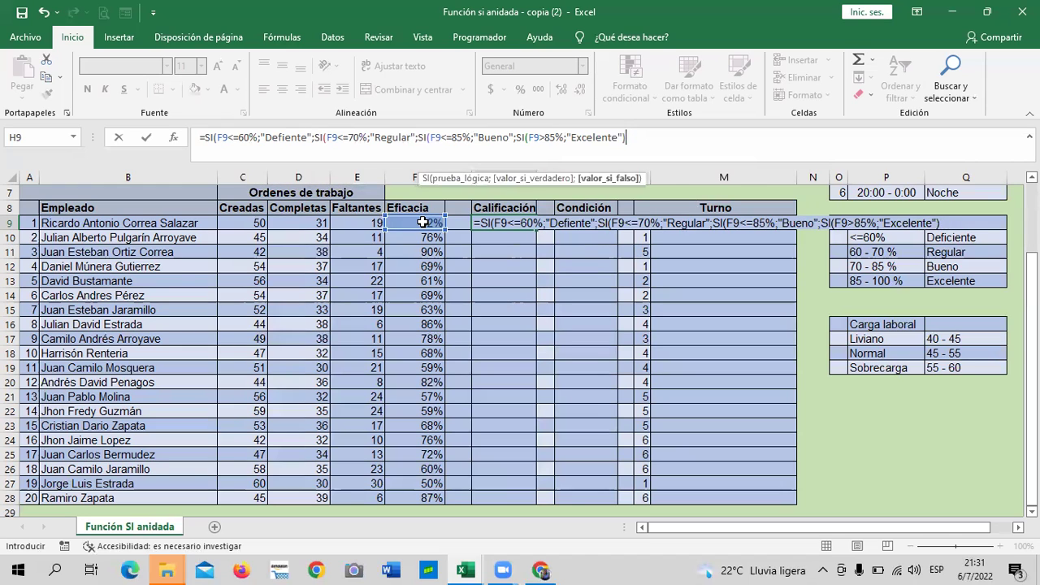
key("BackSpace")
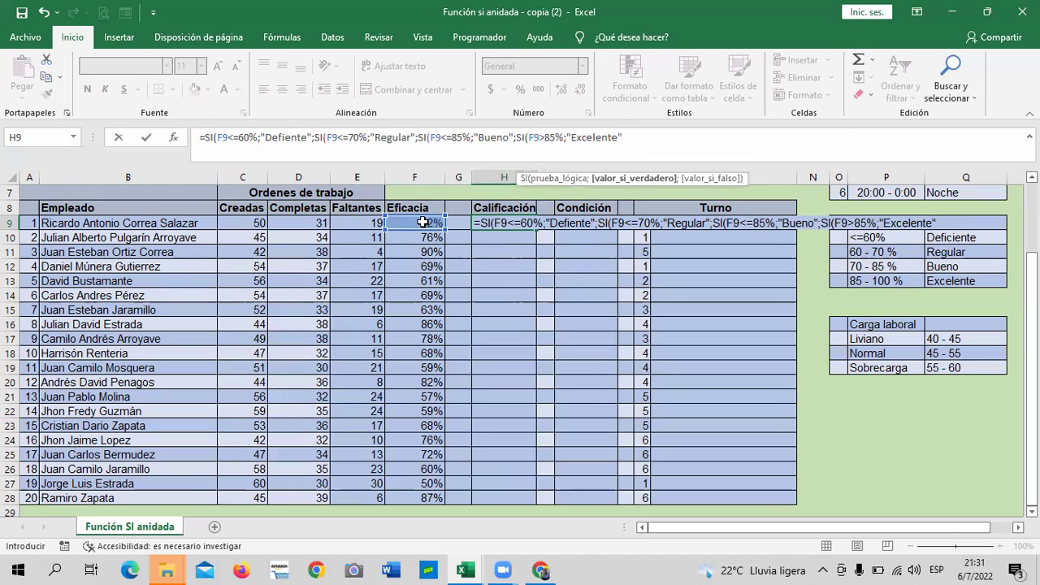
type(")")
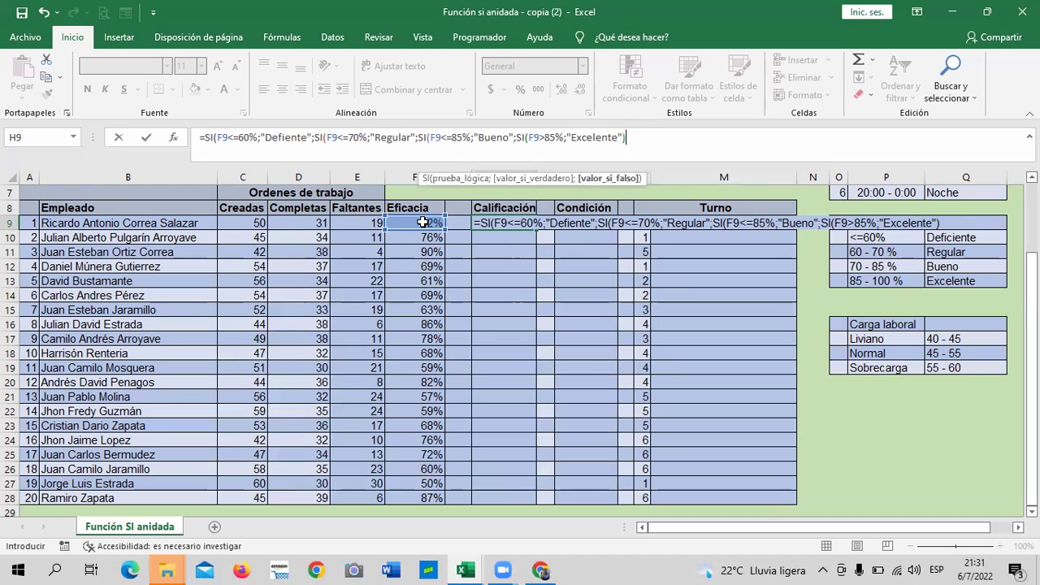
type("))")
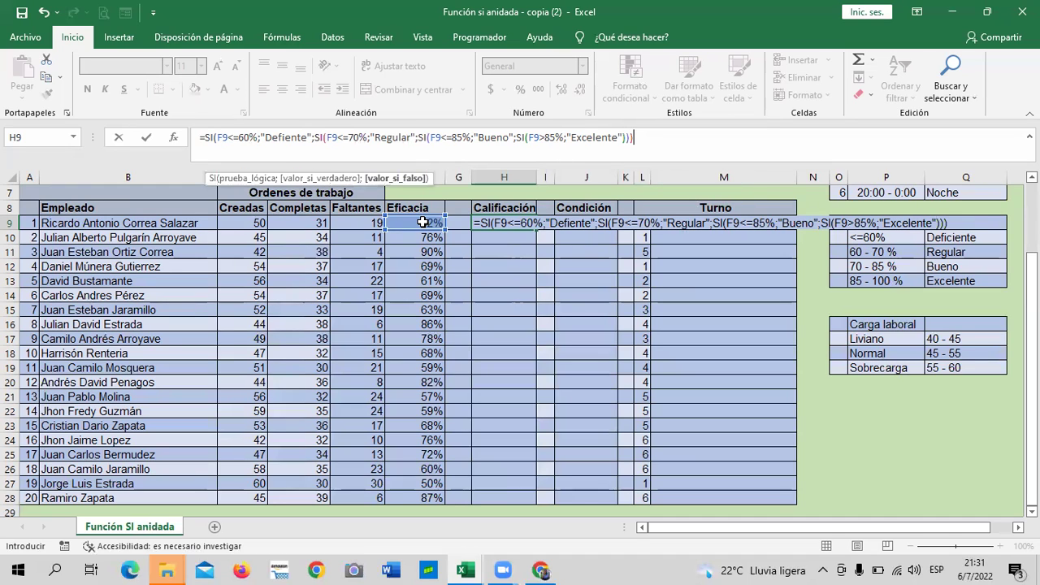
type(")")
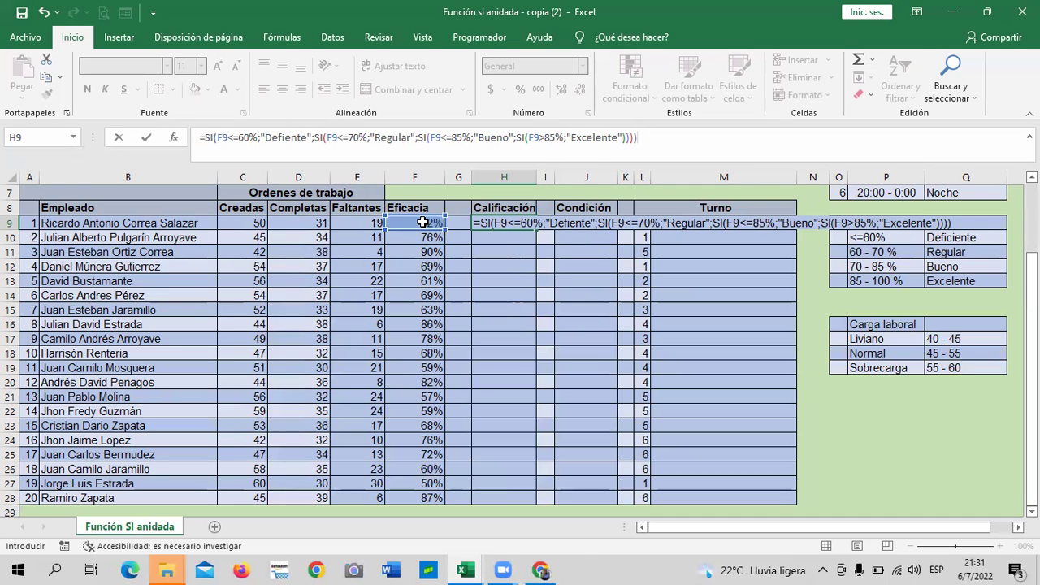
key("Return")
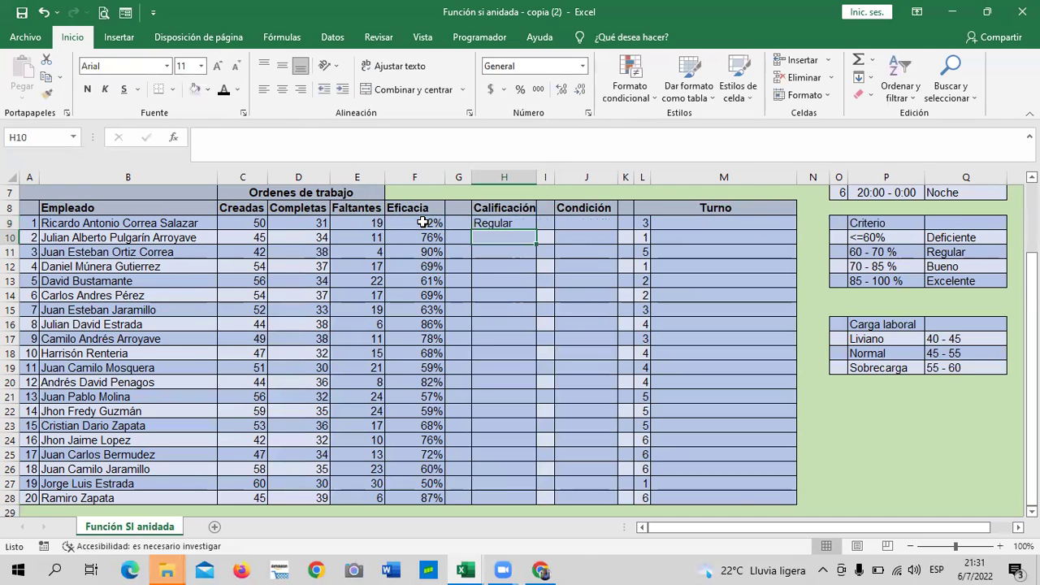
Step: Insert "si" into "Defiente" in H9's formula so it reads "Defisiente", and recommit
left_click(499, 224)
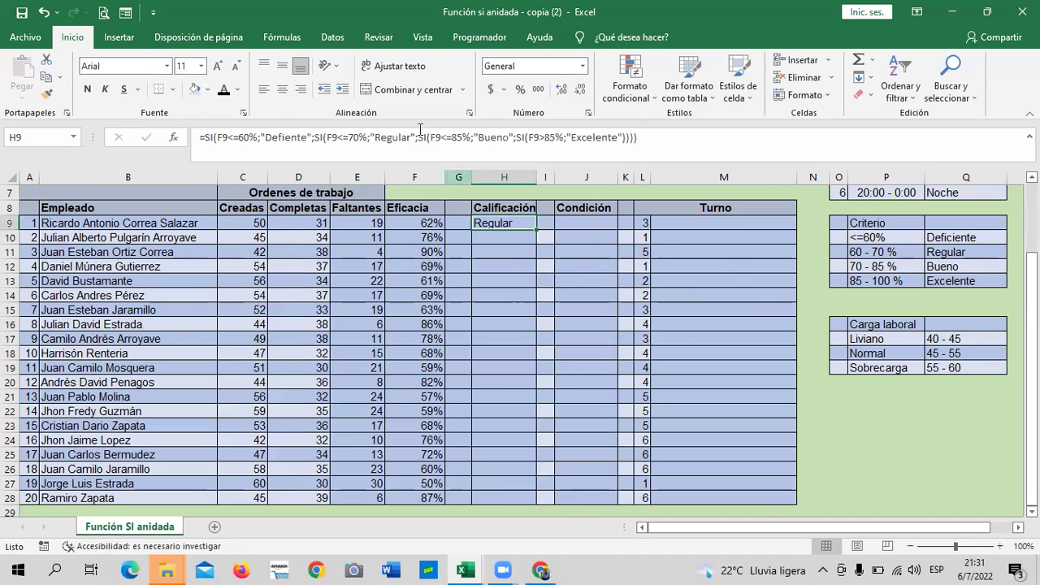
key("ctrl+c")
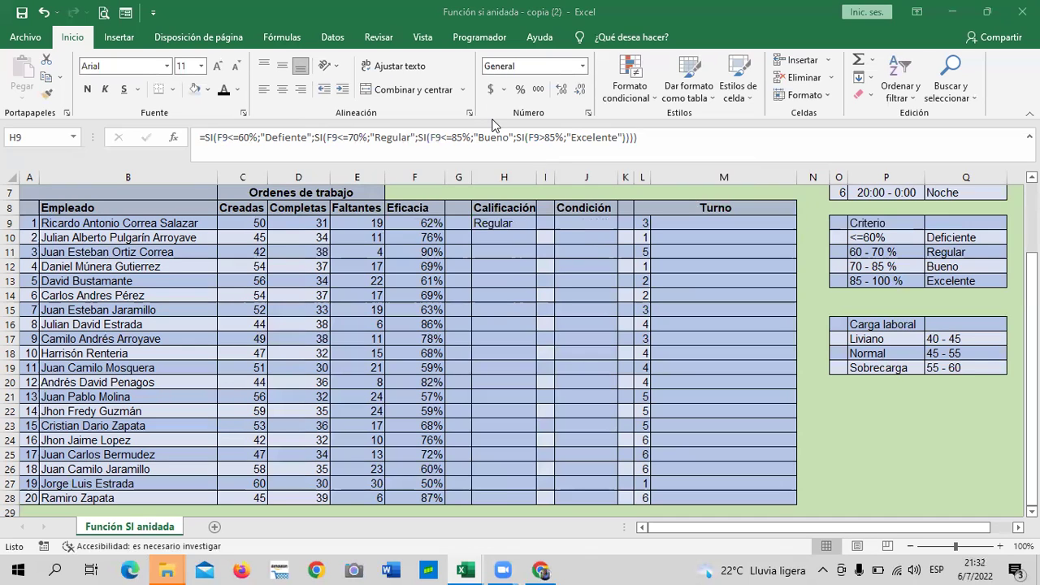
left_click(517, 220)
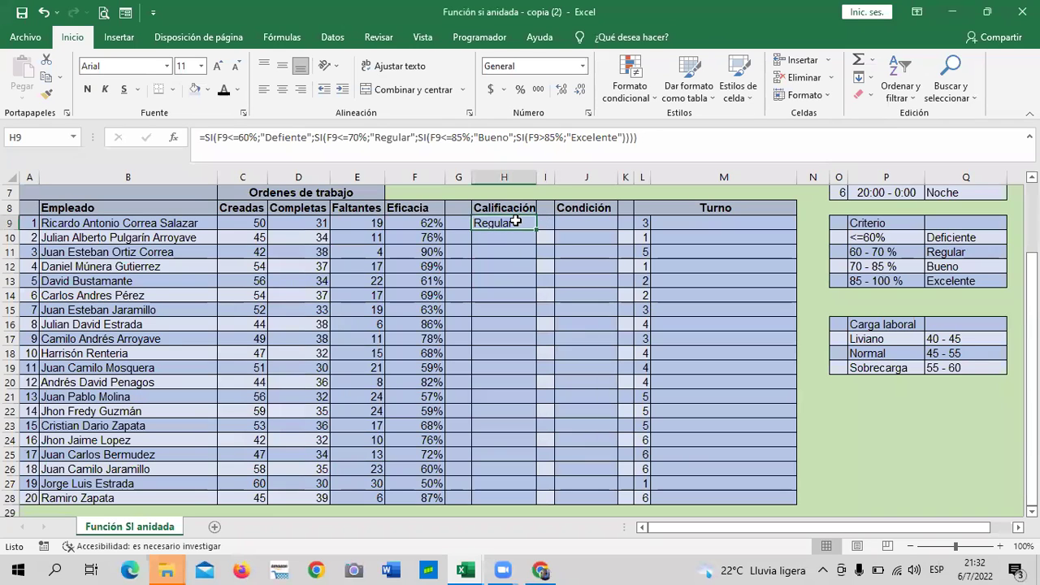
left_click(282, 137)
type("si")
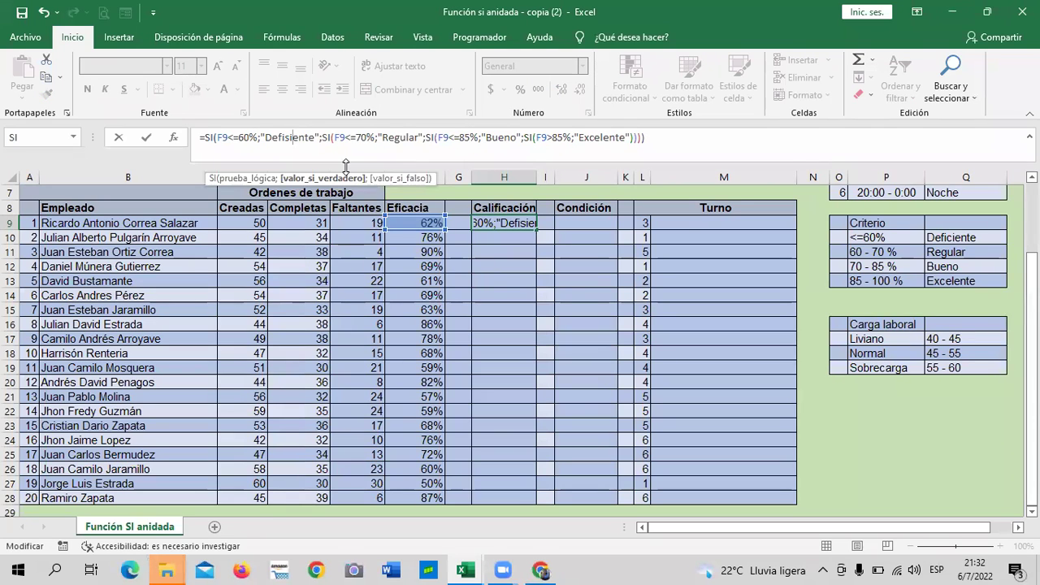
key("Return")
left_click(508, 223)
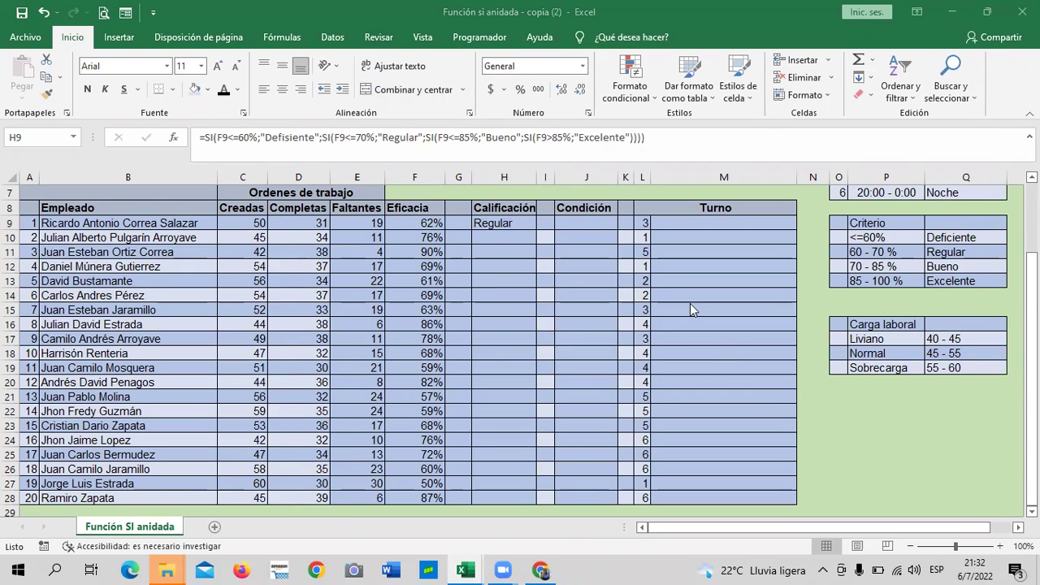
left_click(499, 223)
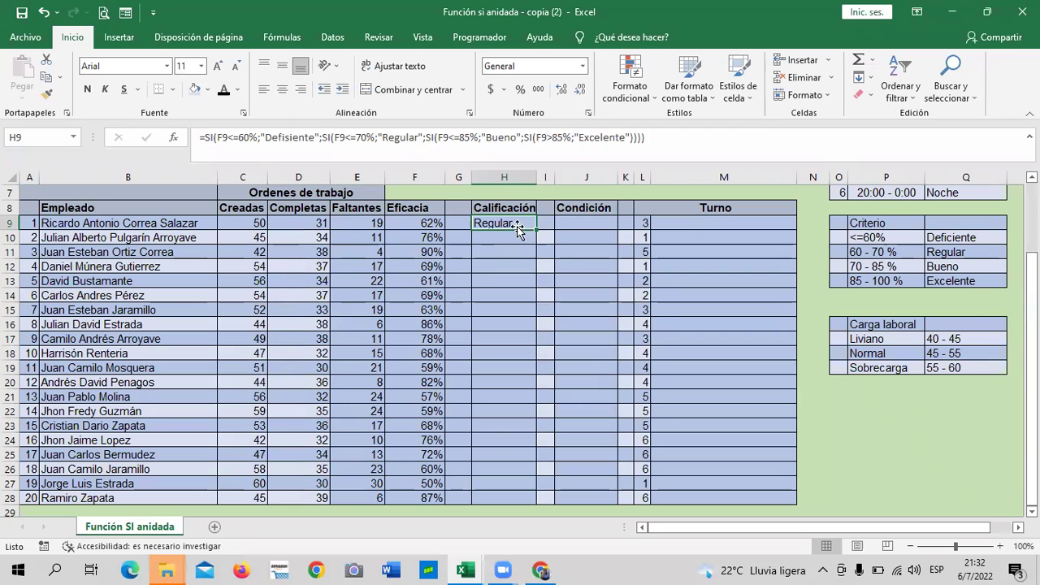
Step: Fill the Calificación formula from H9 down to H28 and review the ratings
left_click_drag(536, 230, 540, 499)
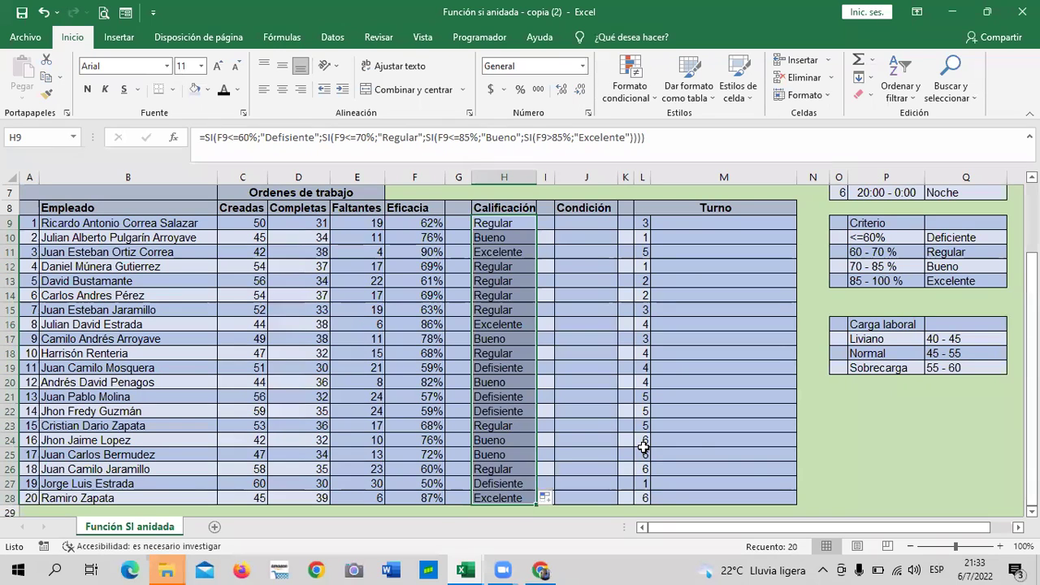
left_click(706, 450)
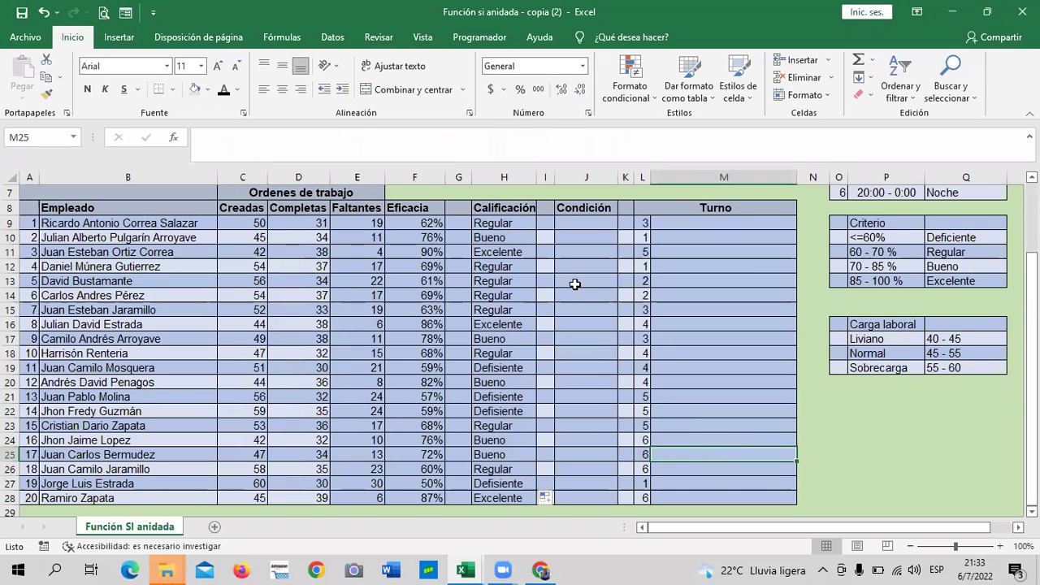
left_click(499, 223)
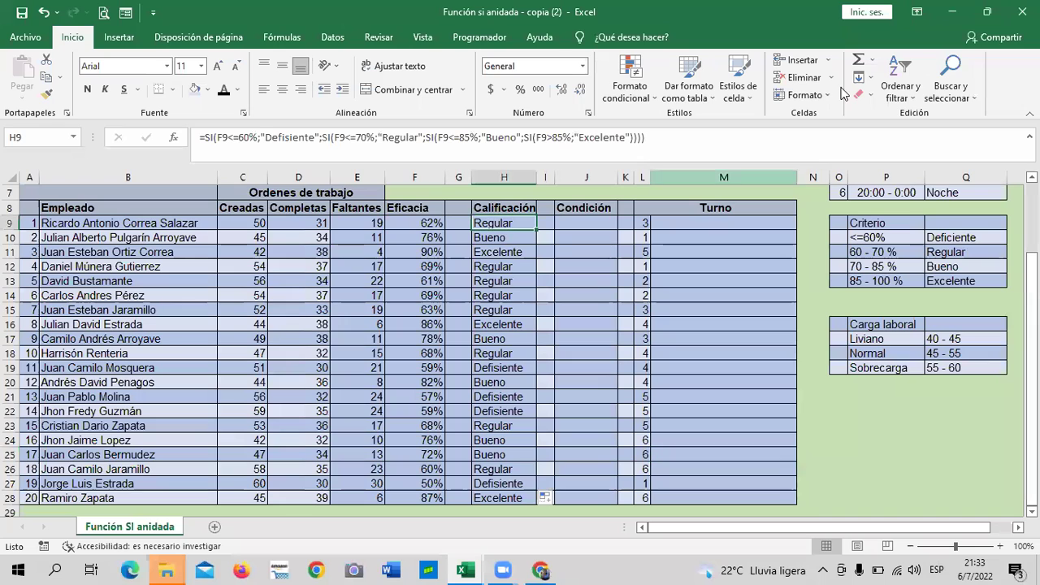
Step: Correct "Defisiente" to "Deficiente" in H9 and refill the formula down to H28
left_click(289, 137)
key("BackSpace")
type("c")
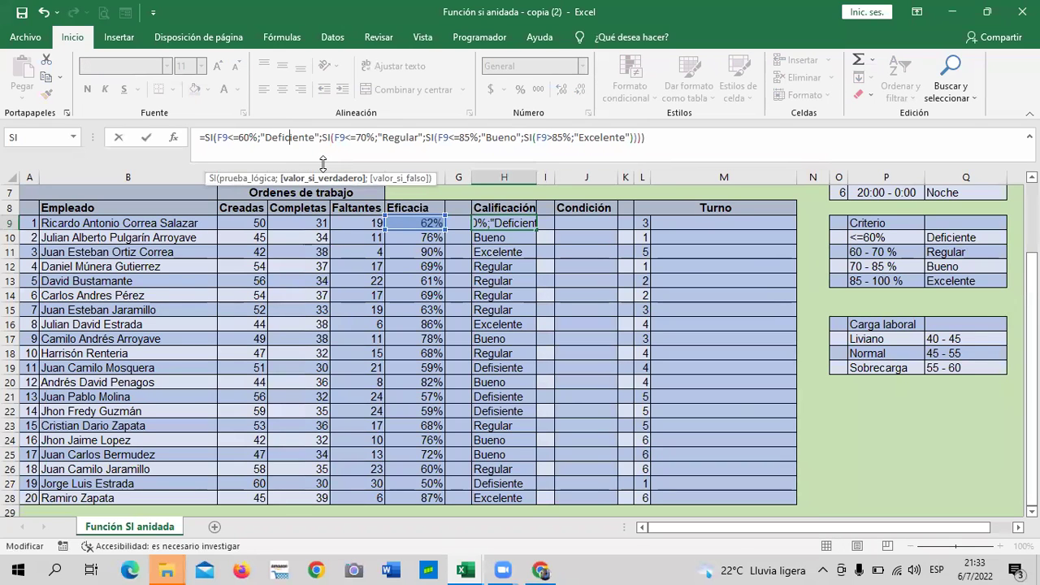
key("Return")
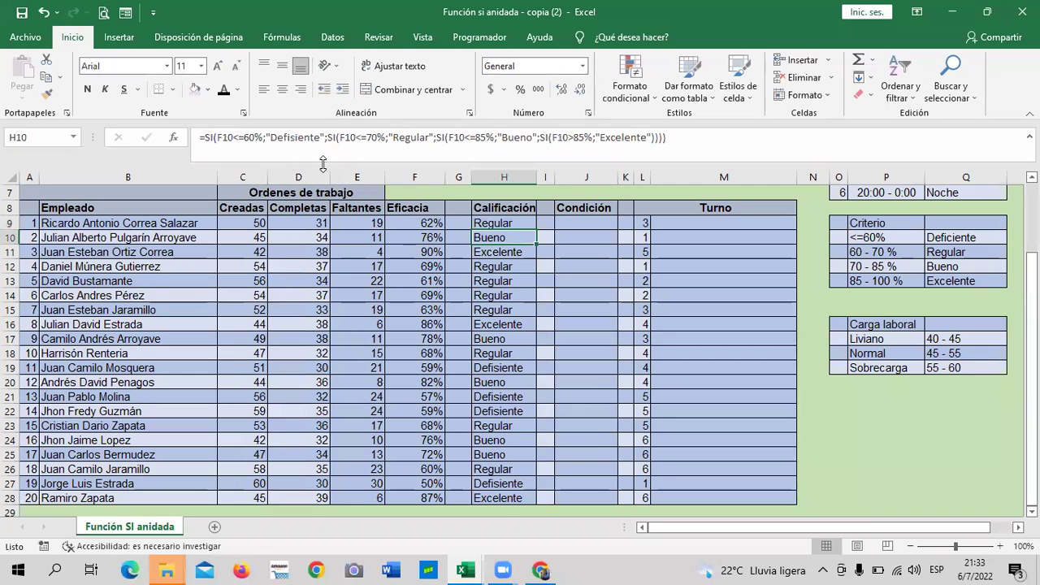
left_click(504, 224)
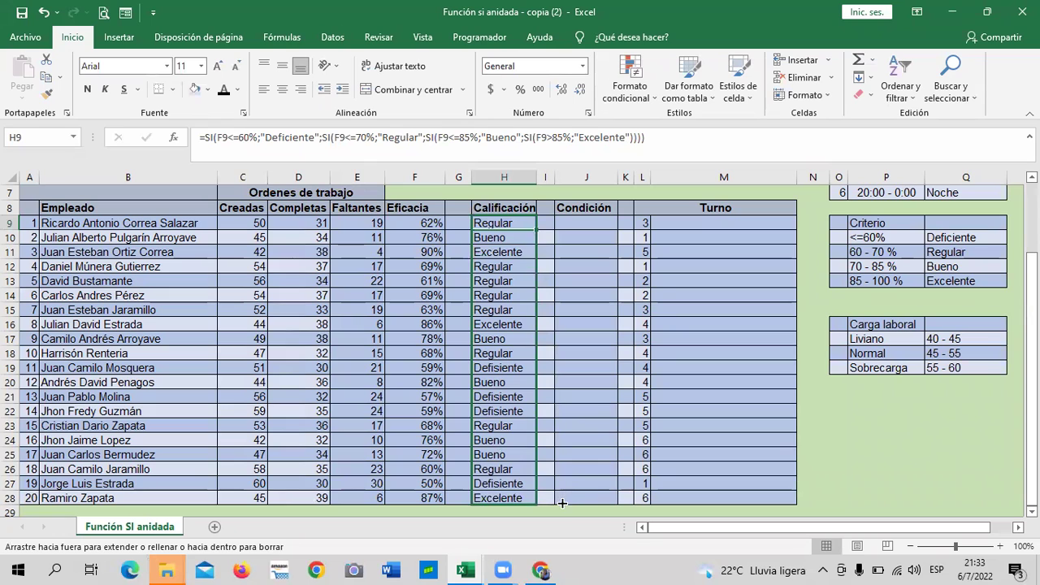
left_click_drag(540, 255, 561, 497)
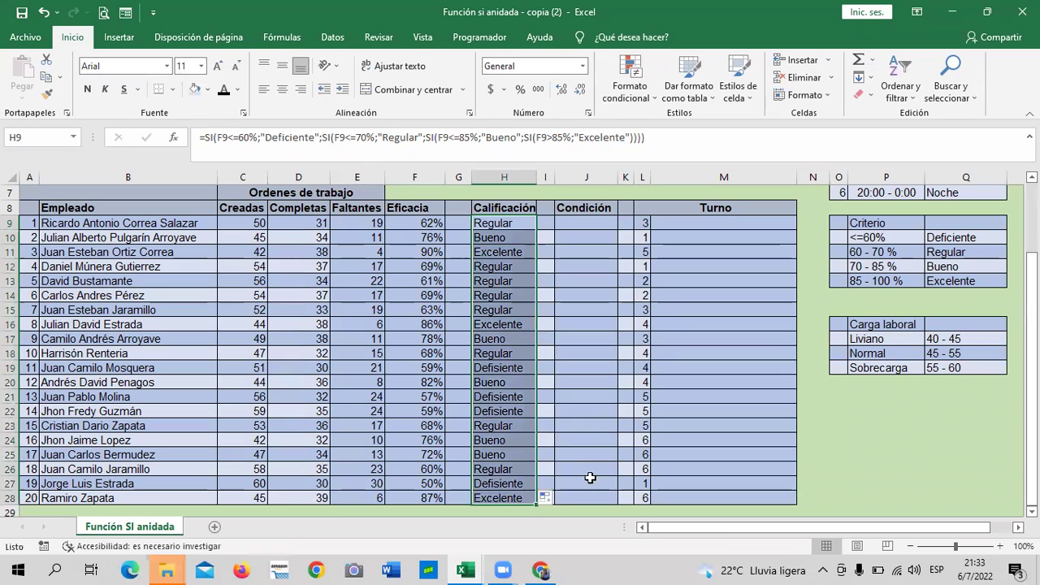
left_click(705, 439)
left_click(487, 222)
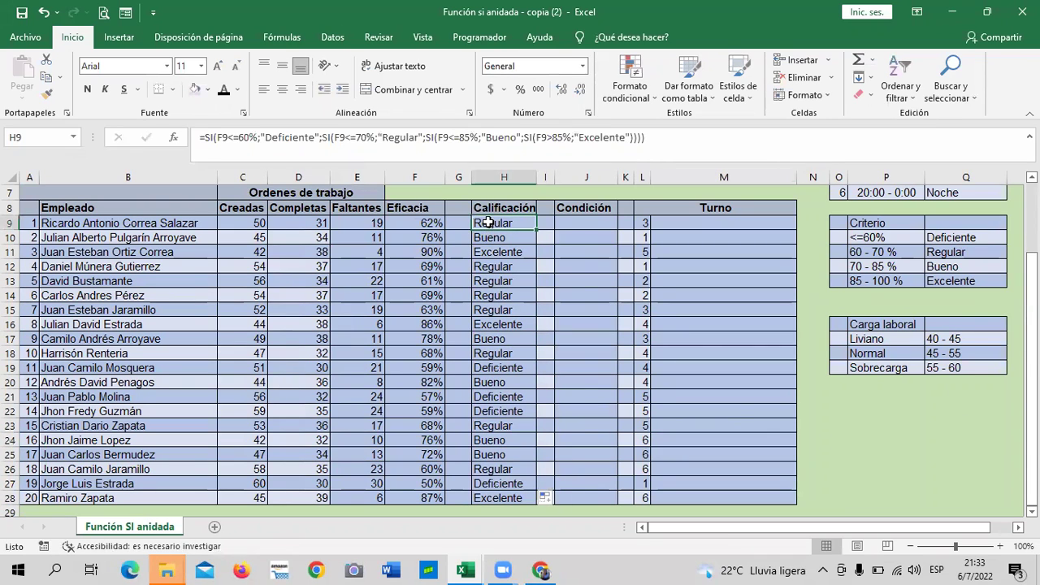
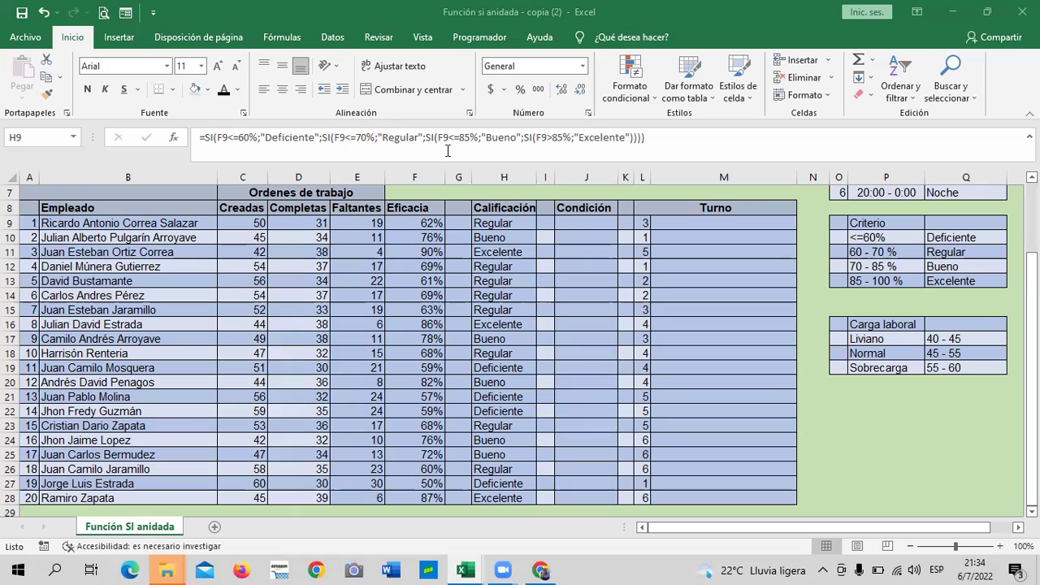
Step: Confirm the nested grading formulas in H9 and H10
left_click(663, 137)
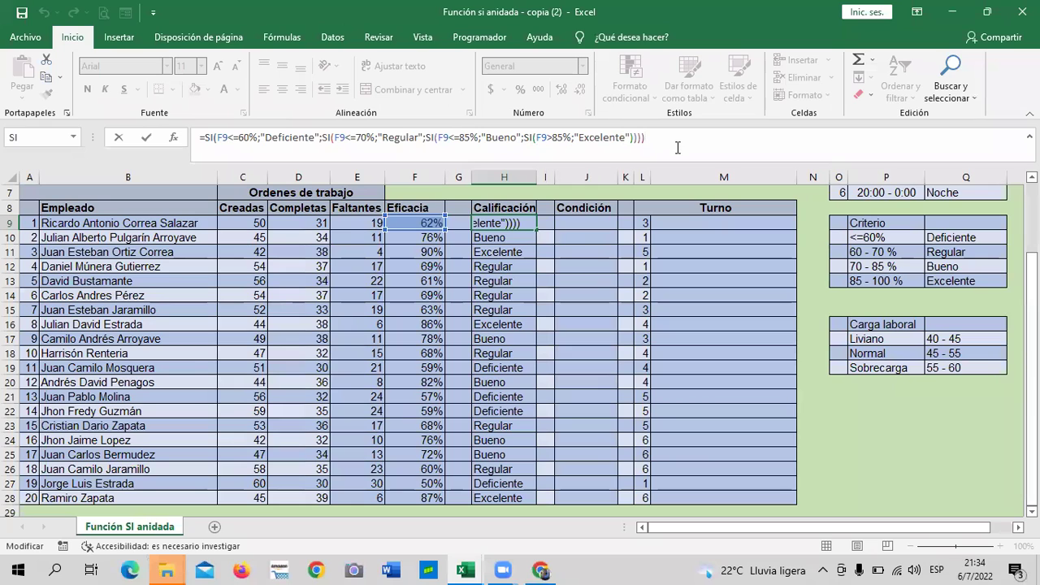
key("Return")
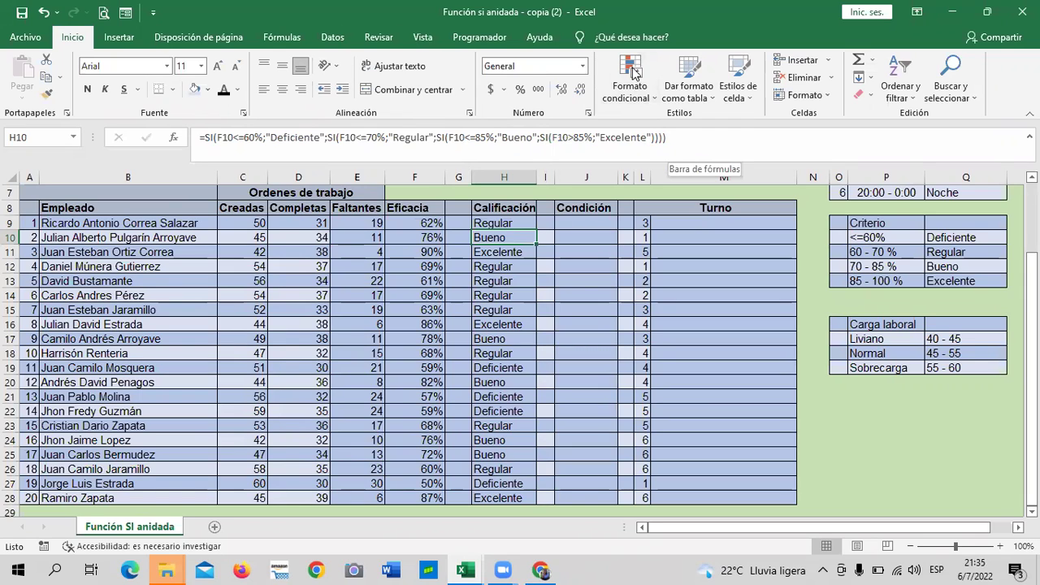
left_click(684, 141)
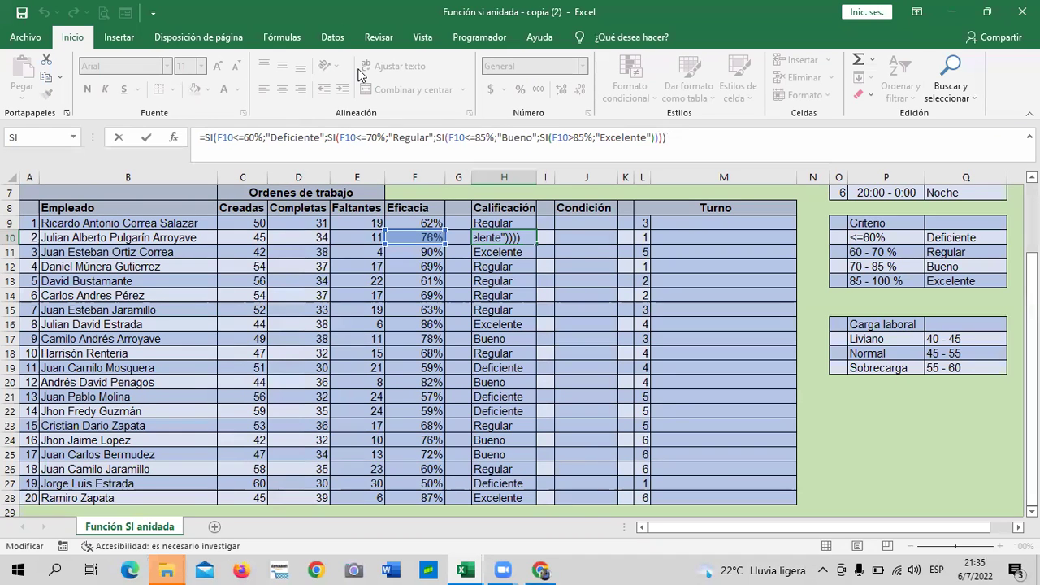
left_click(675, 132)
key("Return")
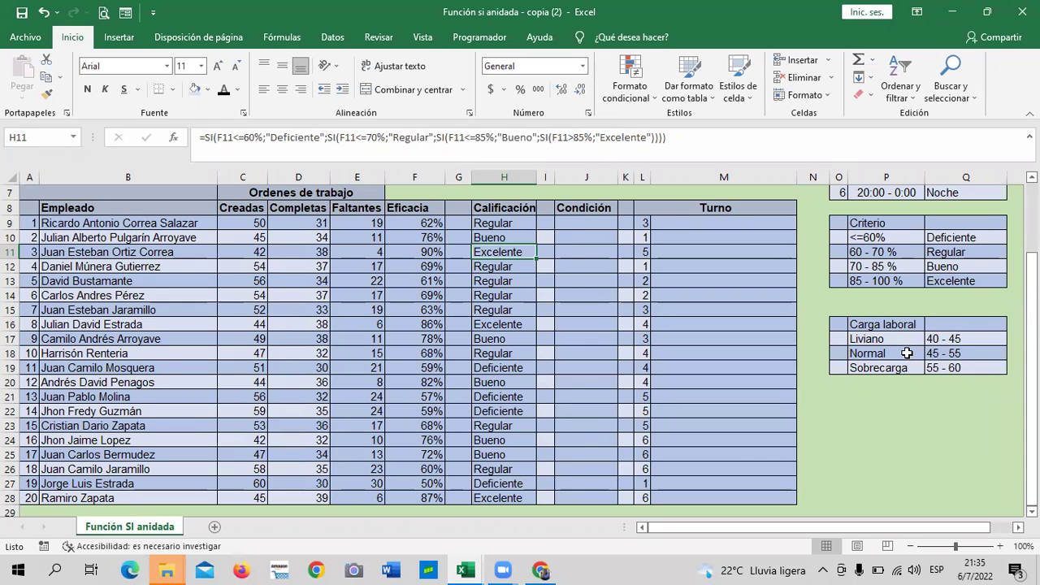
Step: Review the Creadas value in C9 and the Eficacia and Calificación formulas in F9 and H9
left_click(874, 467)
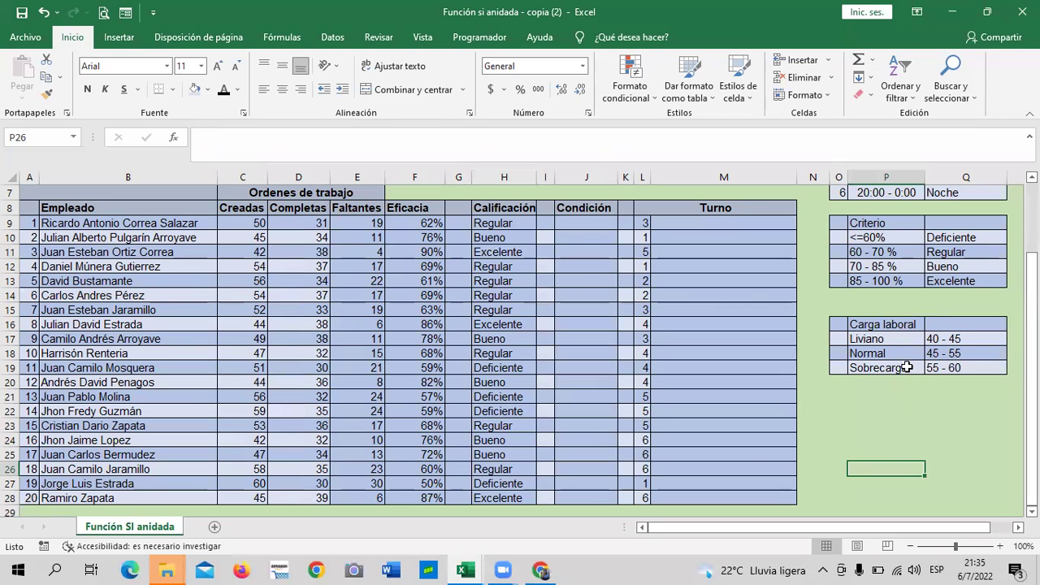
left_click(245, 221)
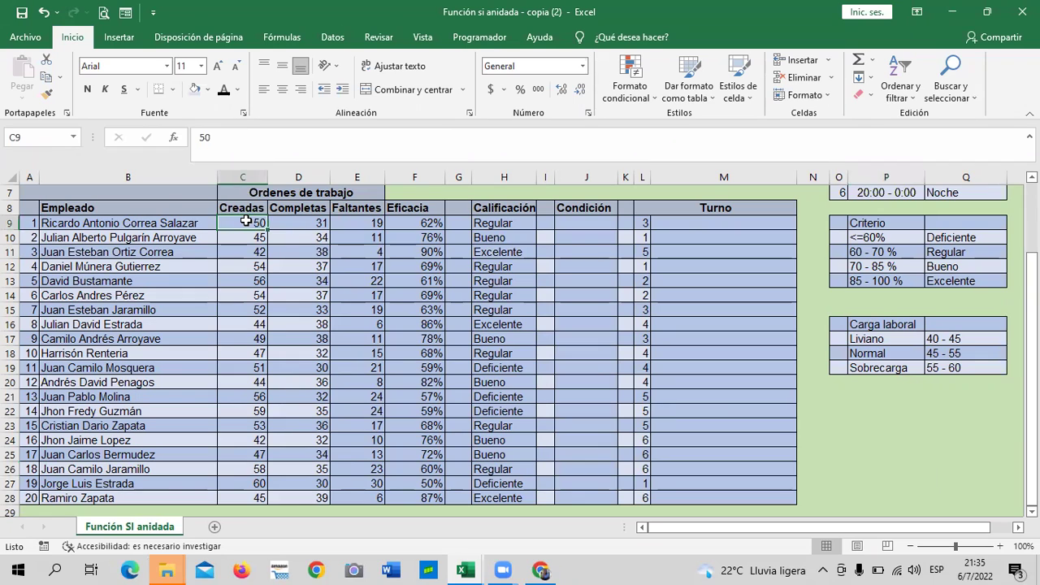
left_click(429, 223)
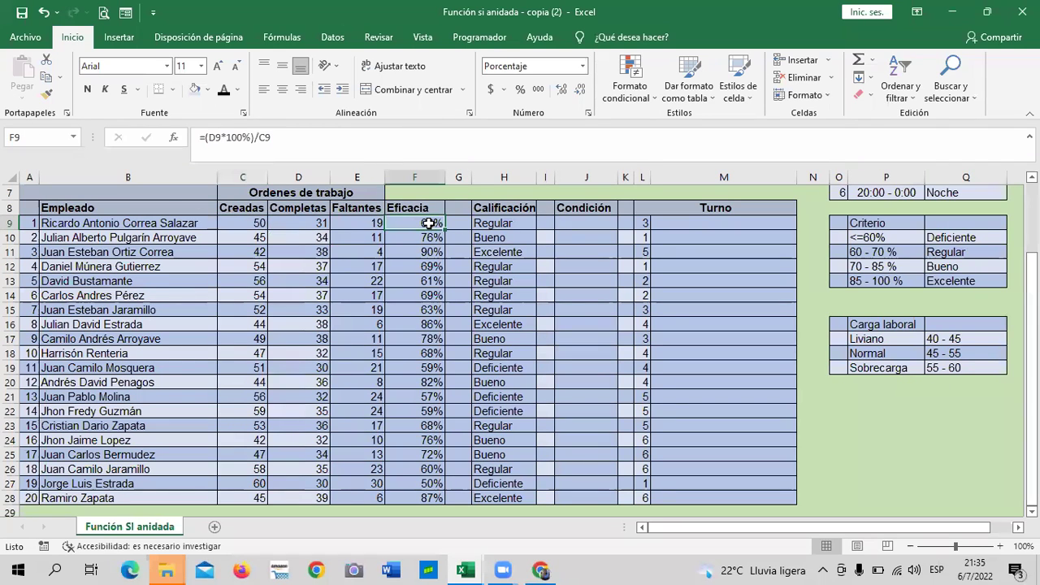
left_click(512, 211)
left_click(509, 222)
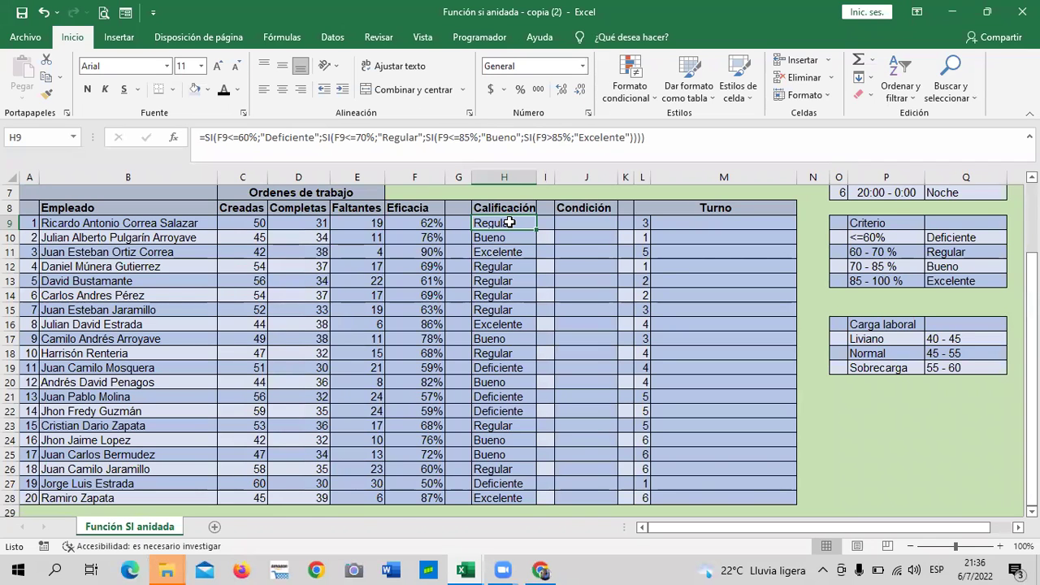
left_click(409, 222)
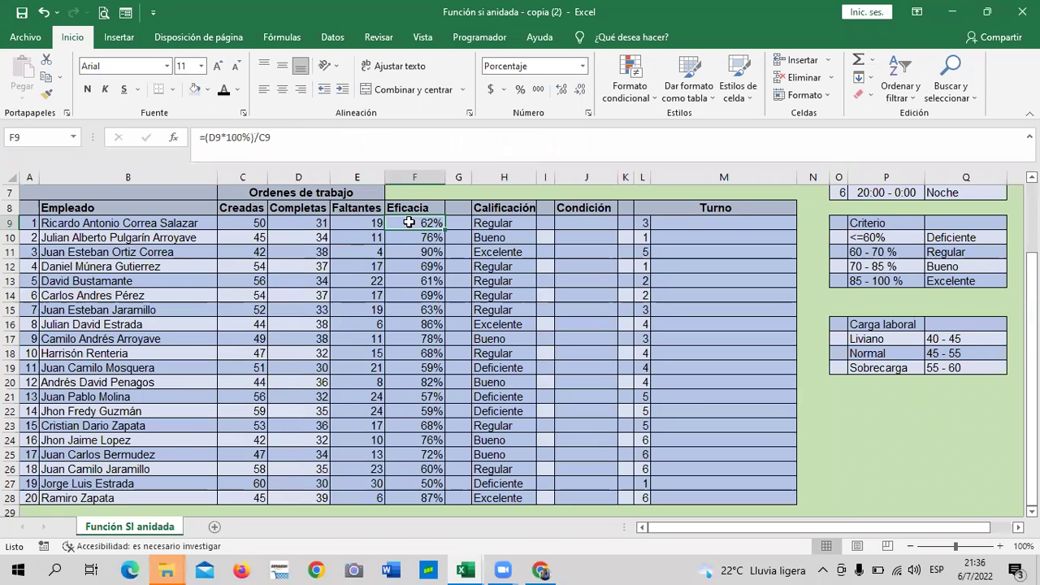
left_click(586, 222)
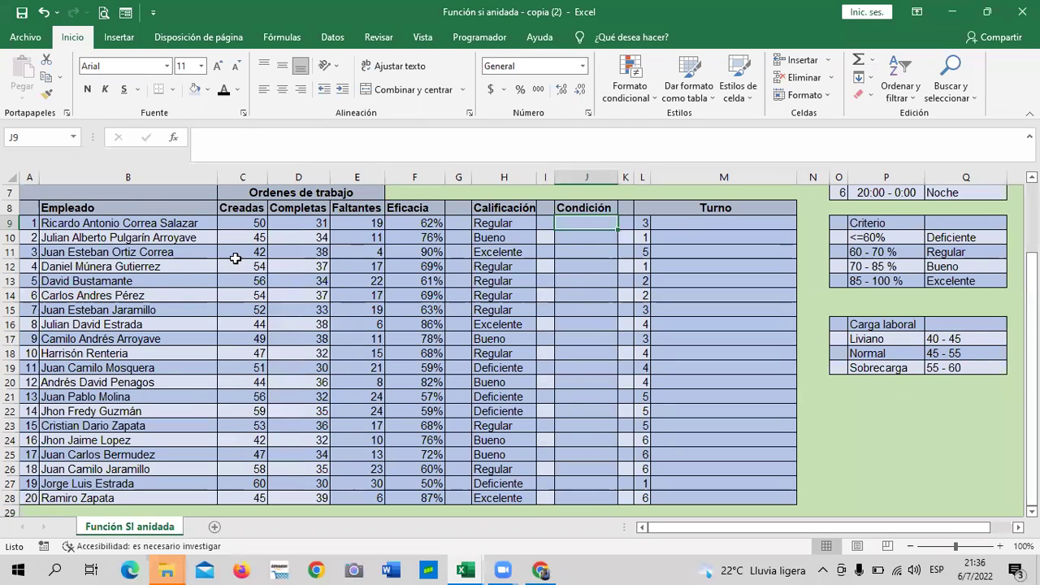
Step: Check the workload ranges: Liviano 40–45, Normal 45–55, Sobrecarga 55–60
left_click(922, 456)
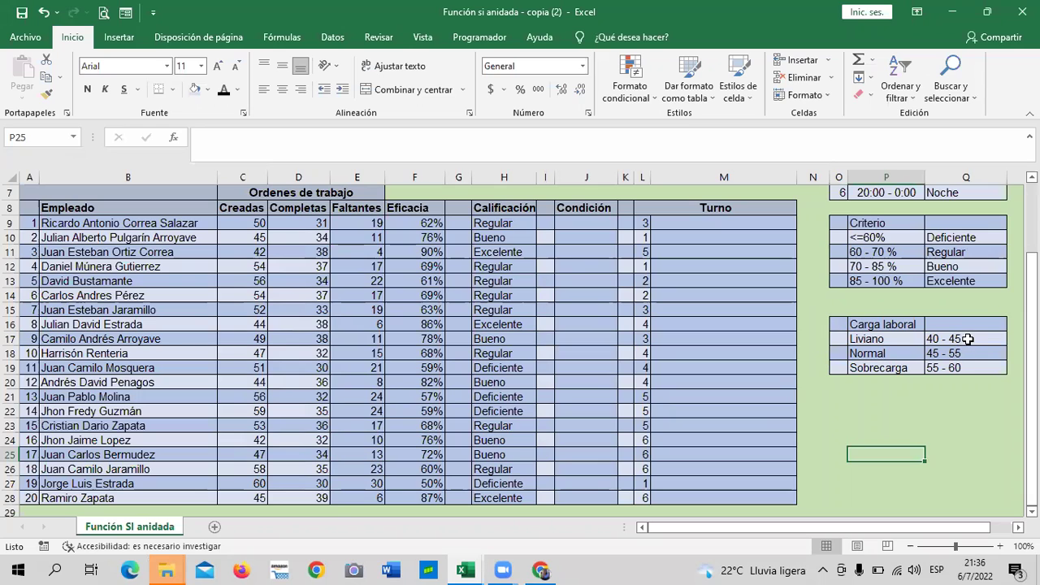
left_click(968, 339)
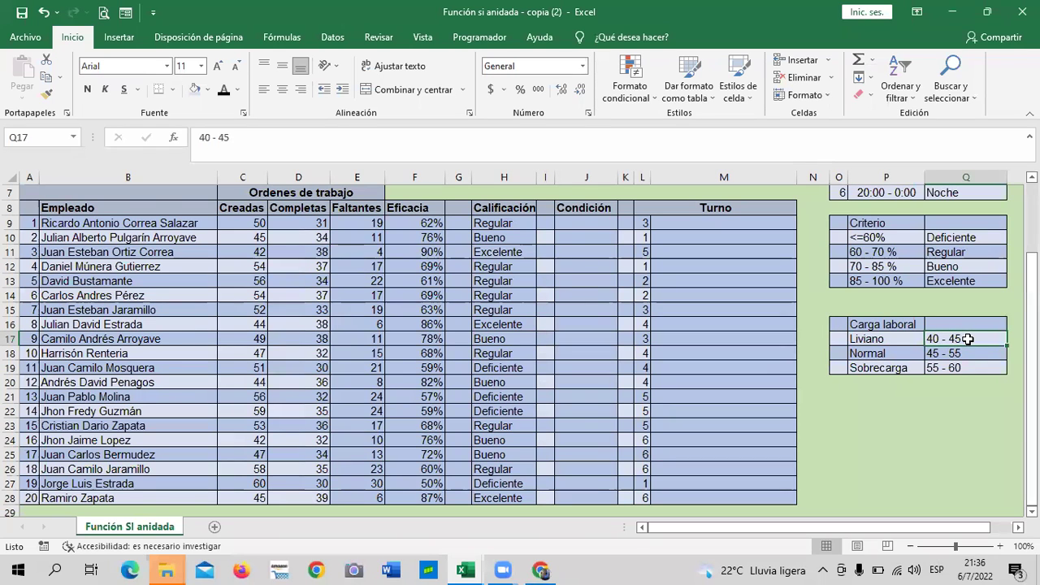
left_click(957, 359)
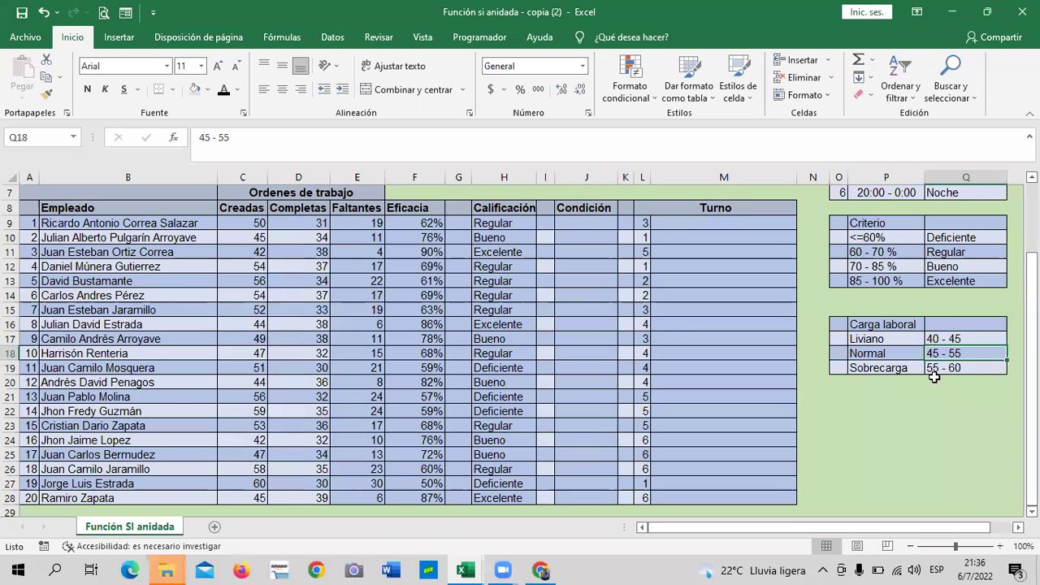
left_click(933, 368)
left_click(917, 421)
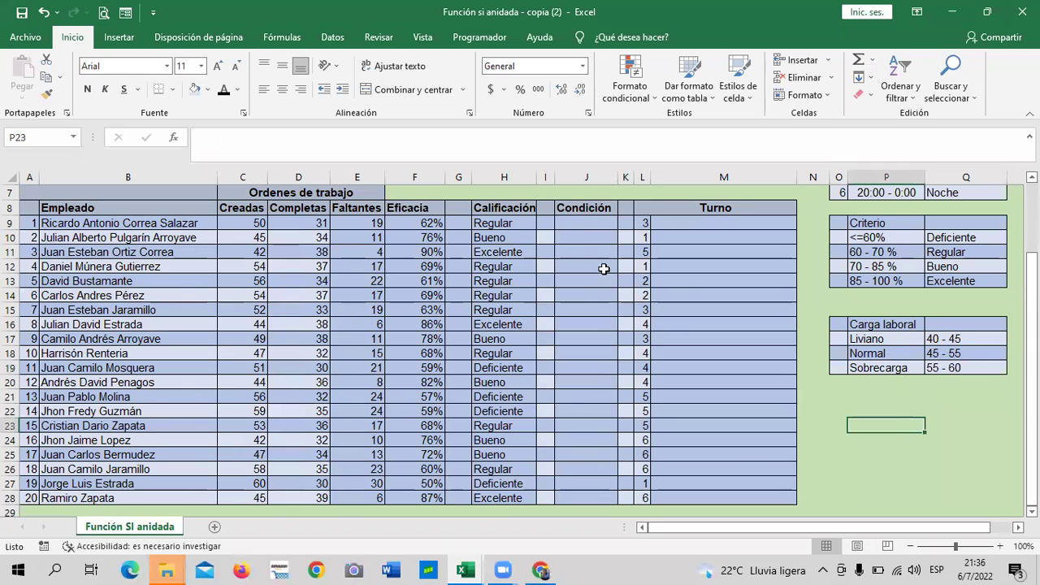
Step: Start J9's nested SI: C9<=45 returns "Liviano", C9<=55 returns "Normal"
left_click(582, 224)
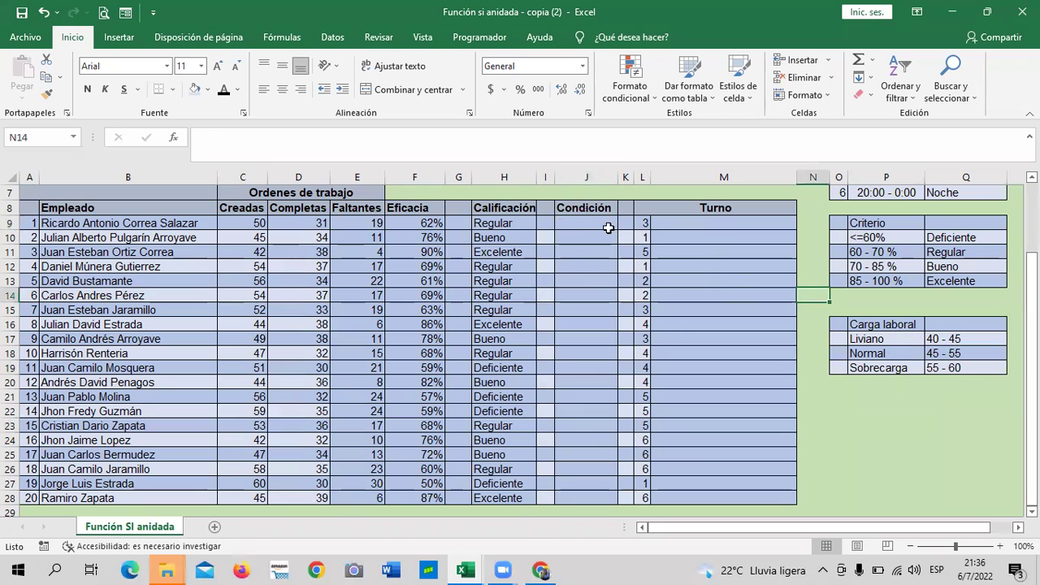
type("=si")
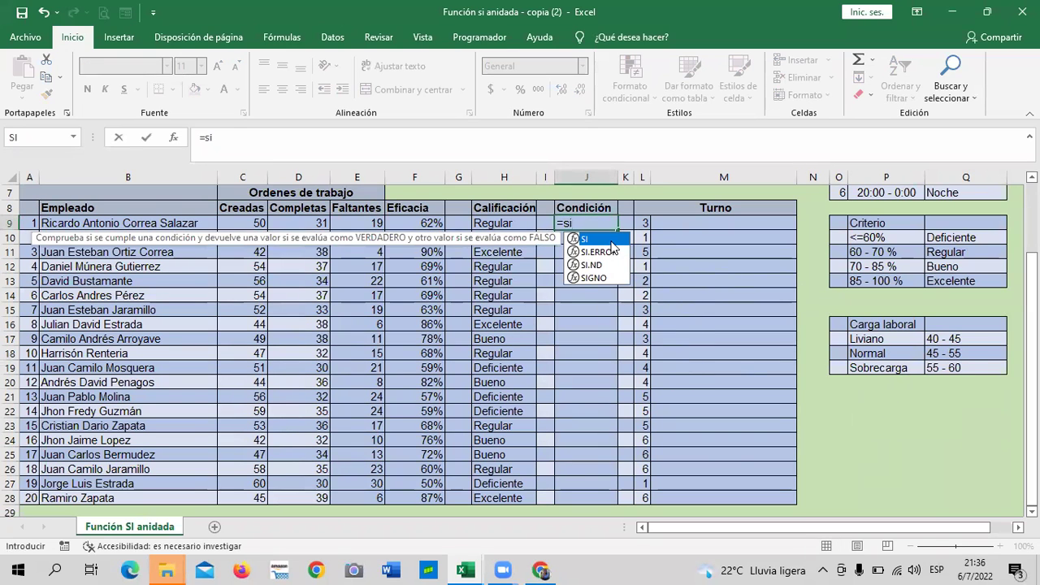
double_click(610, 239)
left_click(235, 223)
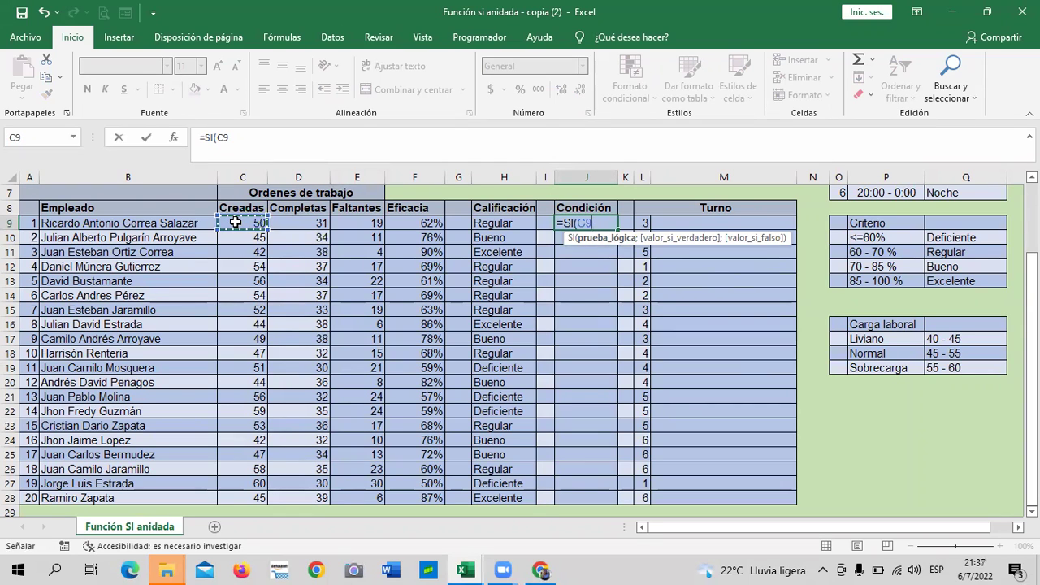
type("<")
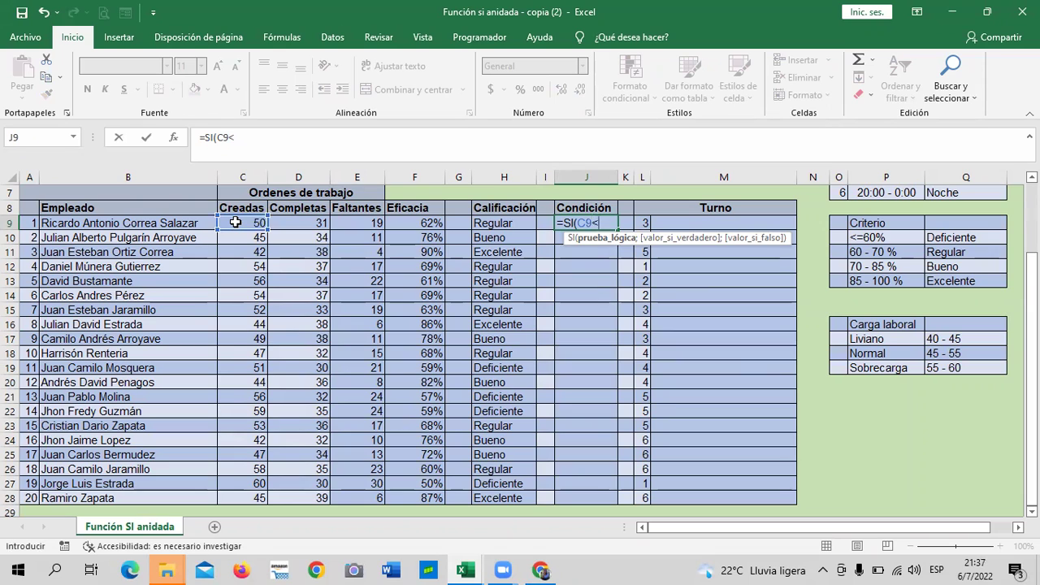
type("=45;\"")
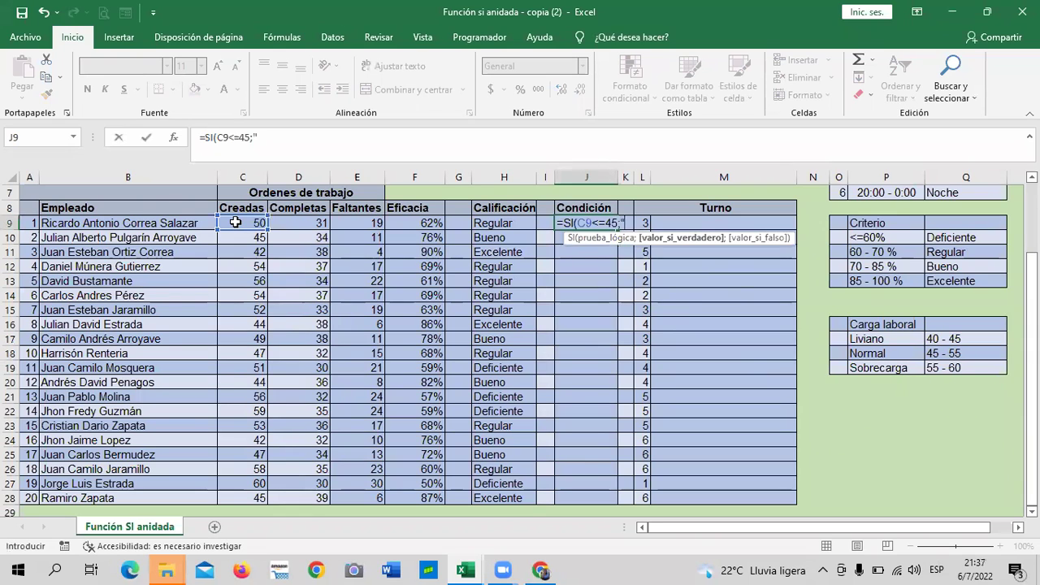
type("Liviano")
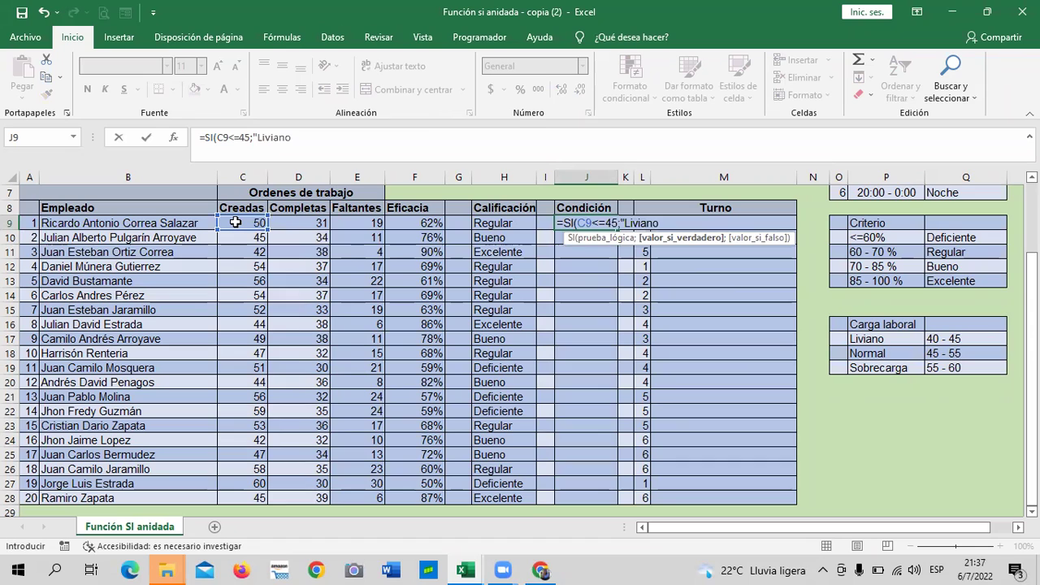
type("\";")
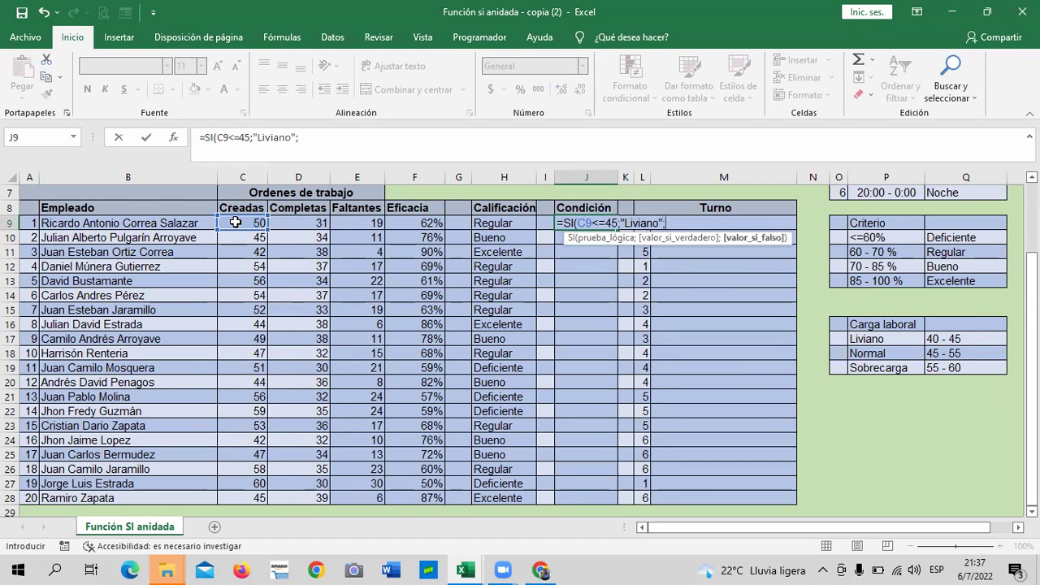
type("si")
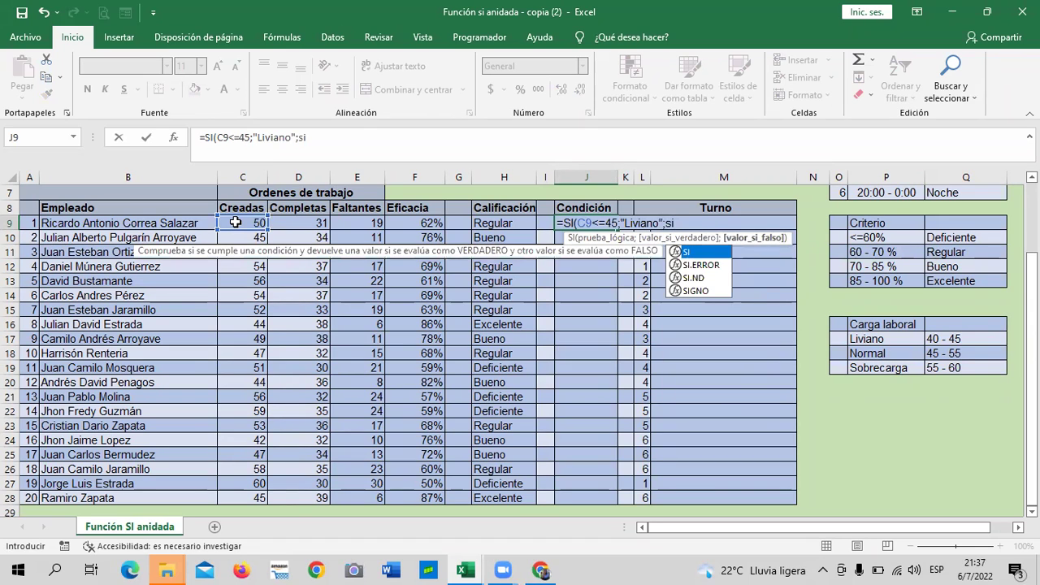
double_click(726, 252)
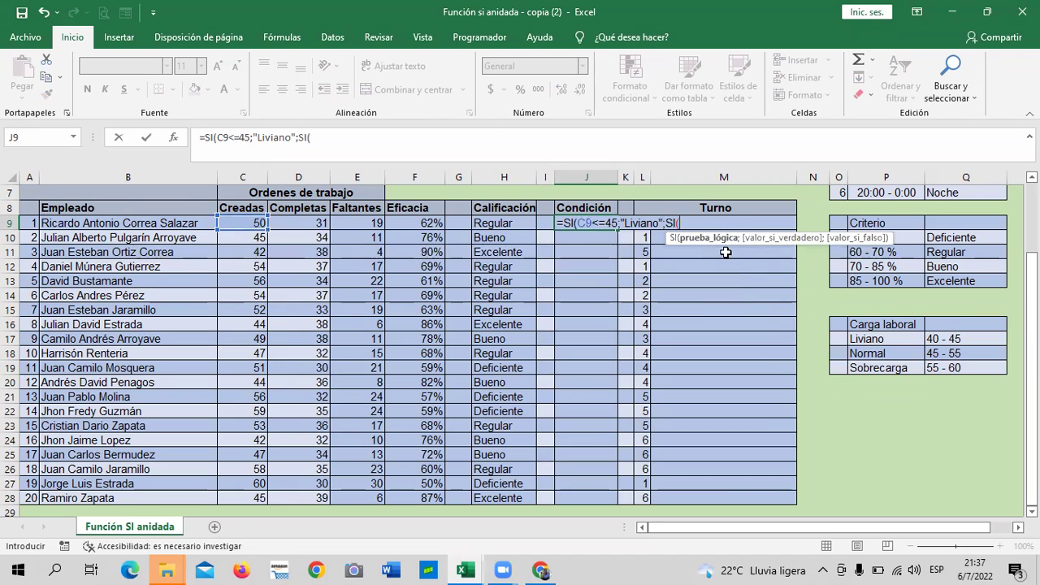
left_click(231, 224)
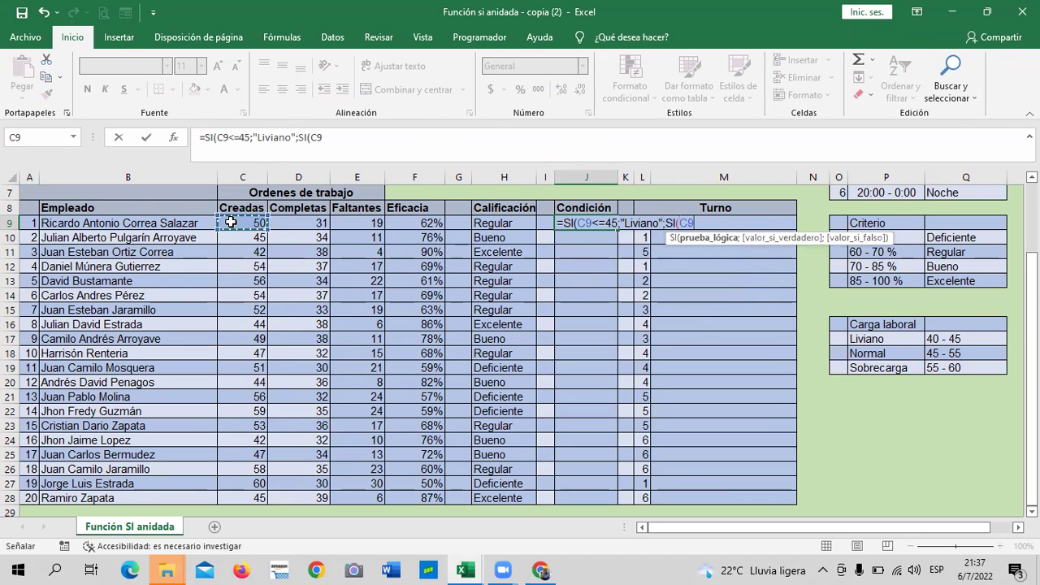
type("<")
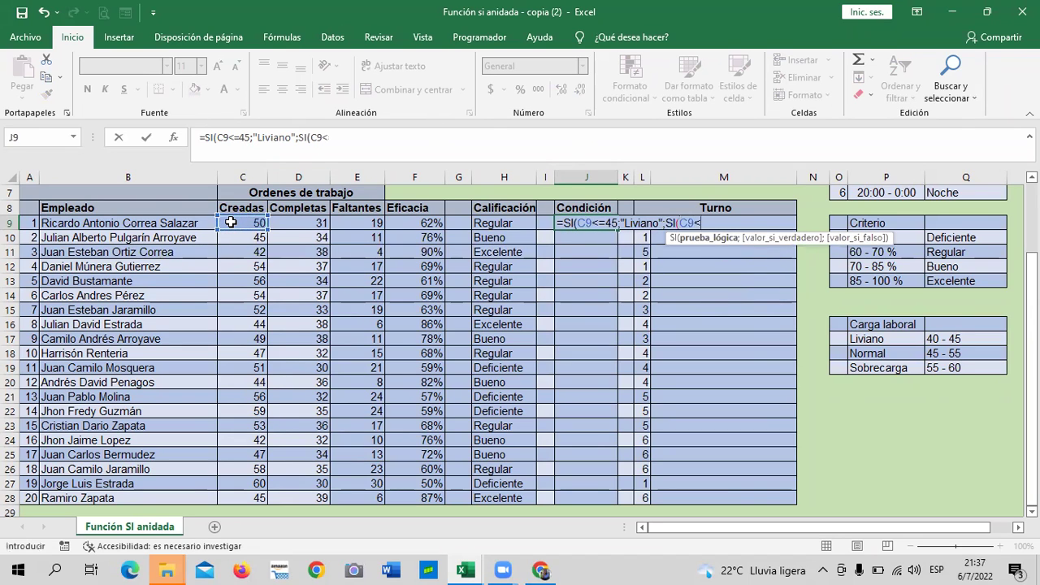
type("=")
type("55")
type(";\"")
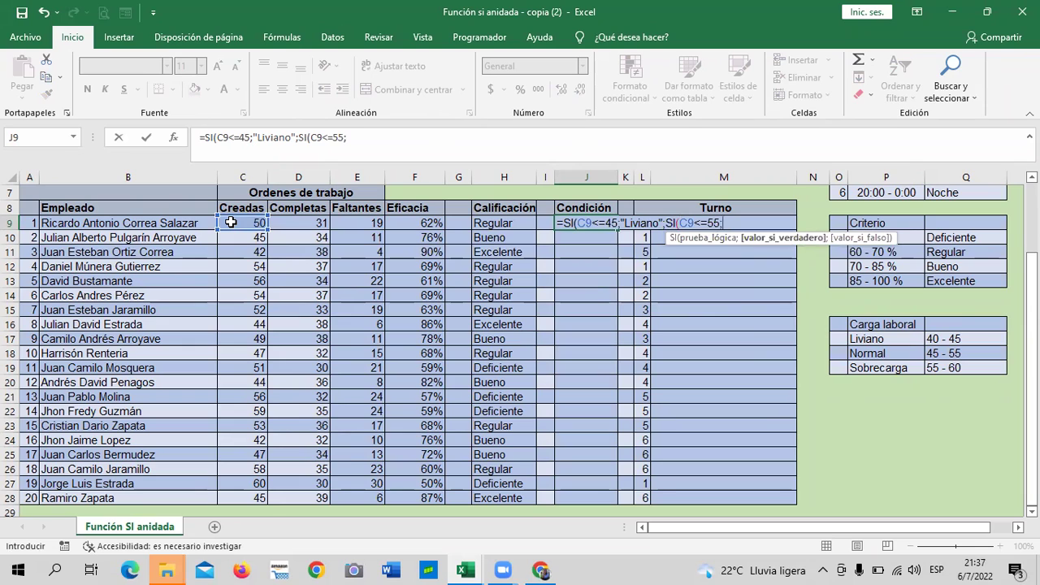
type("Normal")
type("\";")
Step: Add a third nested SI returning "Sobrecarga" when C9>55, closing the parentheses
left_click(422, 145)
type(";si")
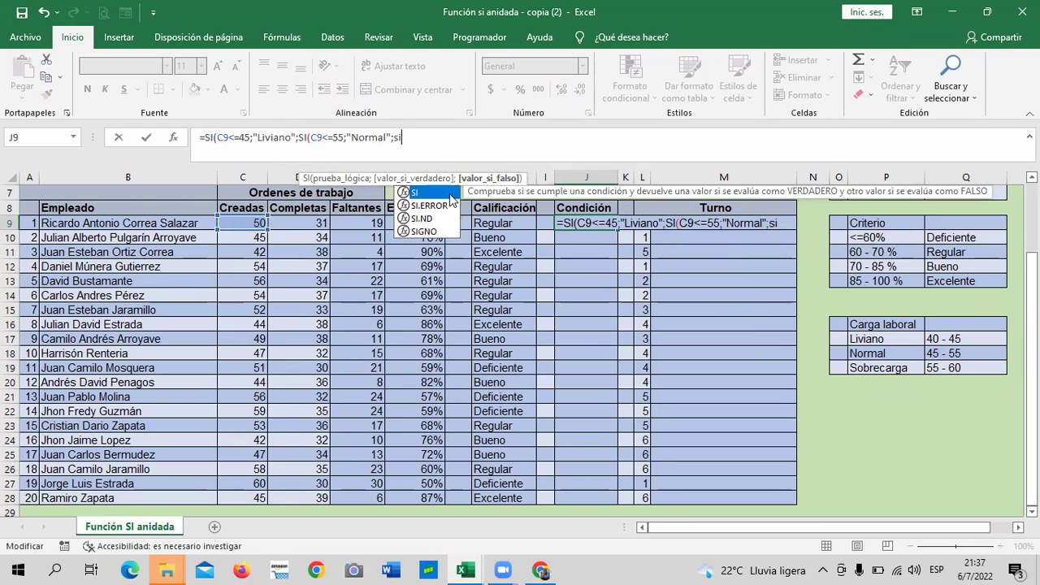
double_click(440, 195)
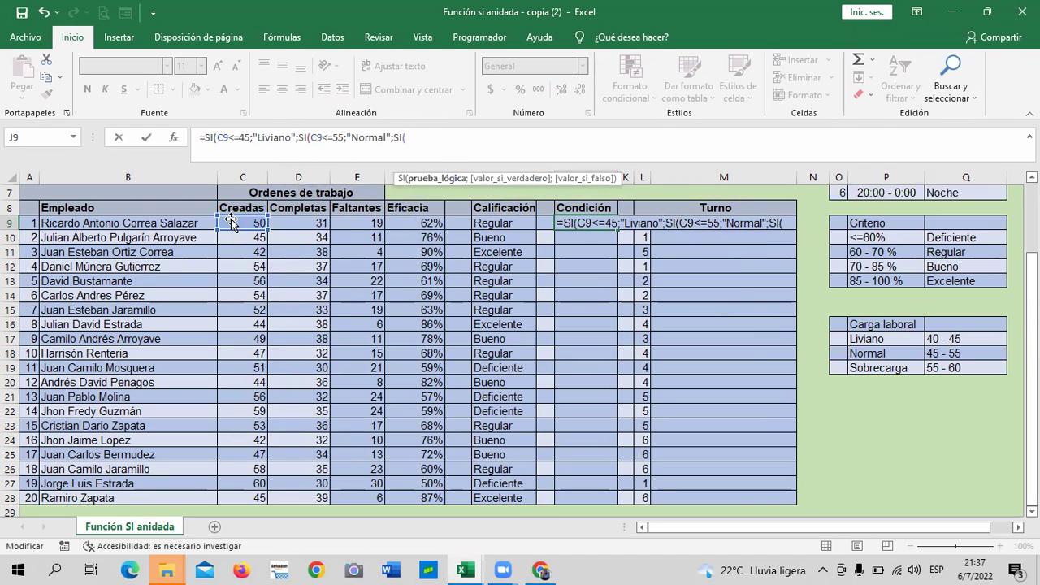
left_click(230, 223)
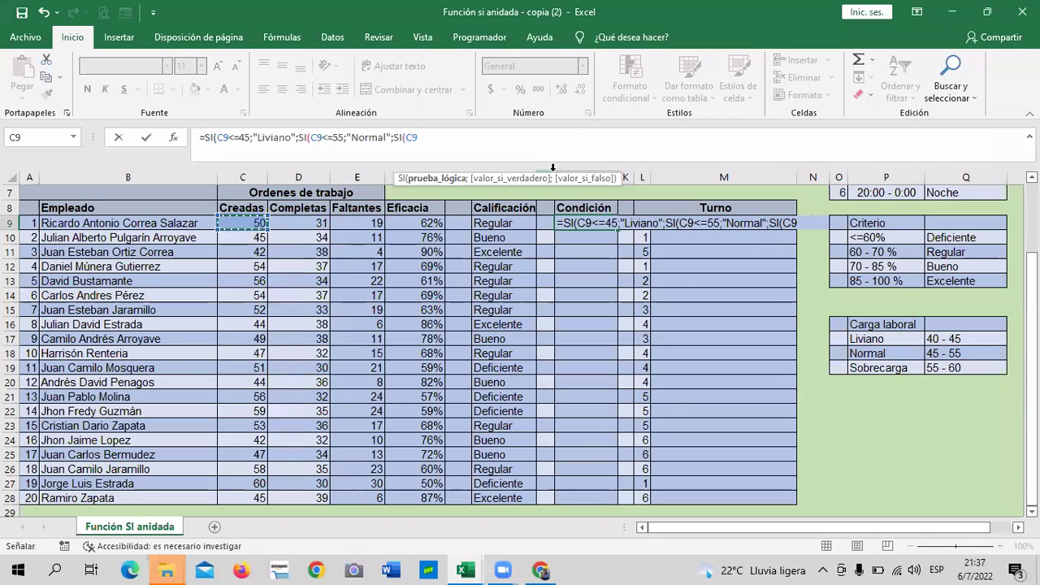
type(">55")
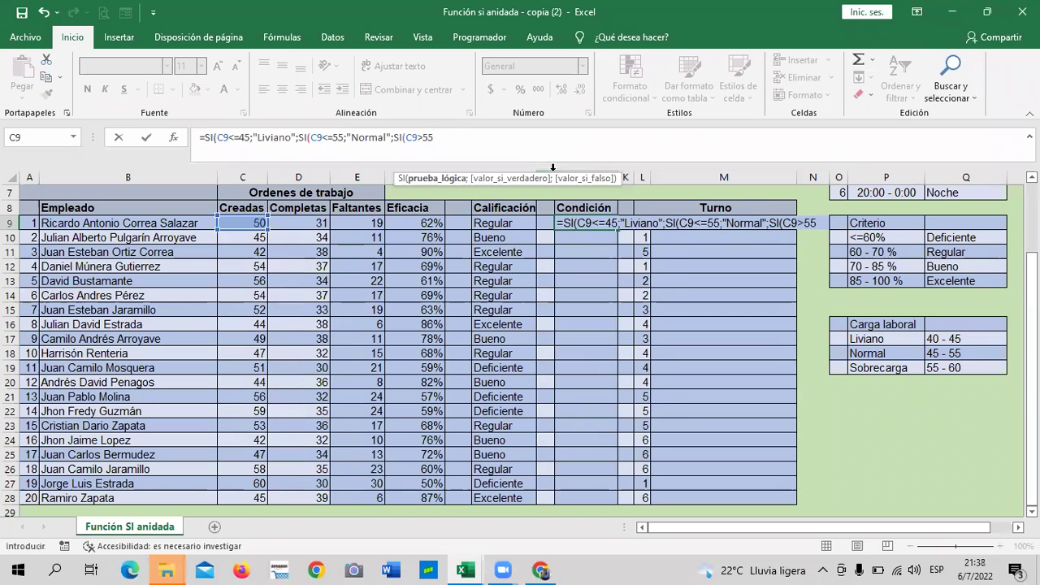
type(";\"")
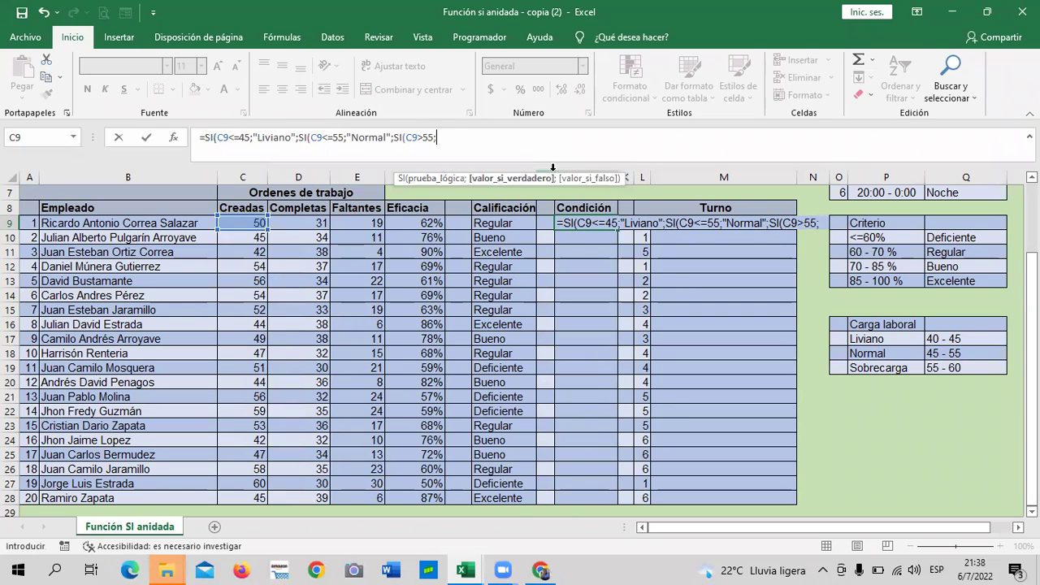
type("Sobrecarga")
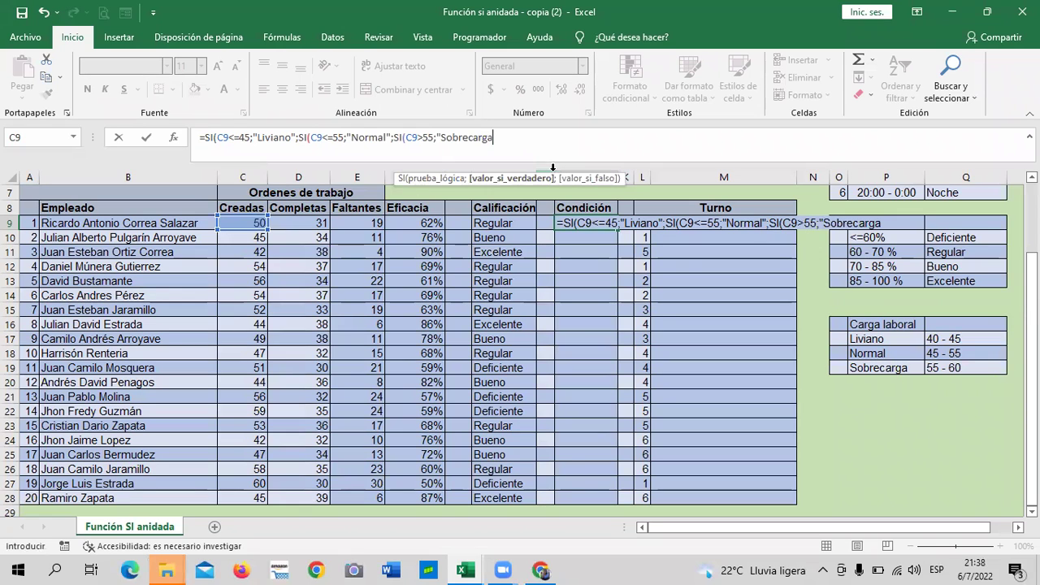
type("\"")
type(")")
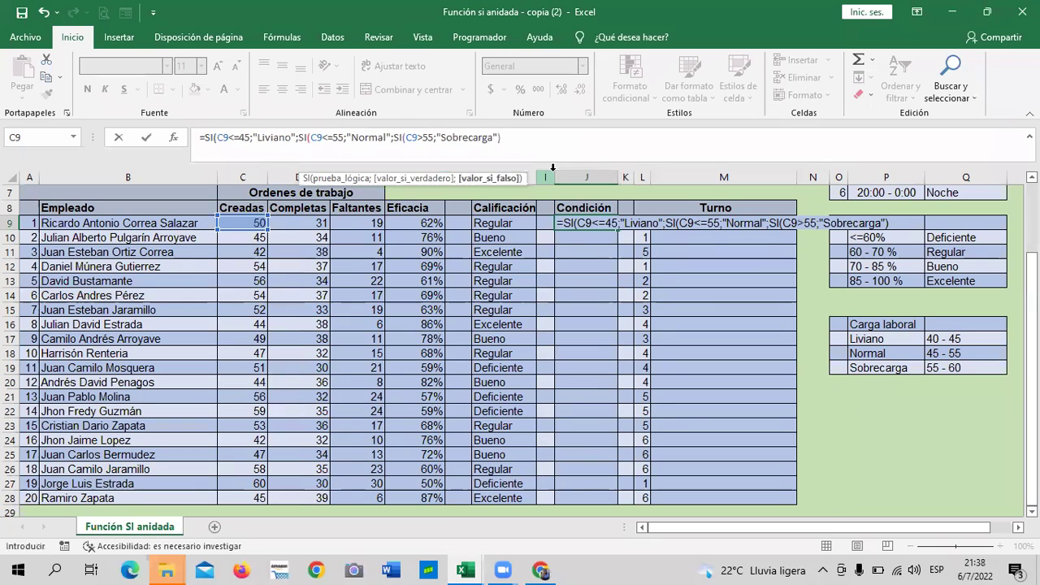
type(")")
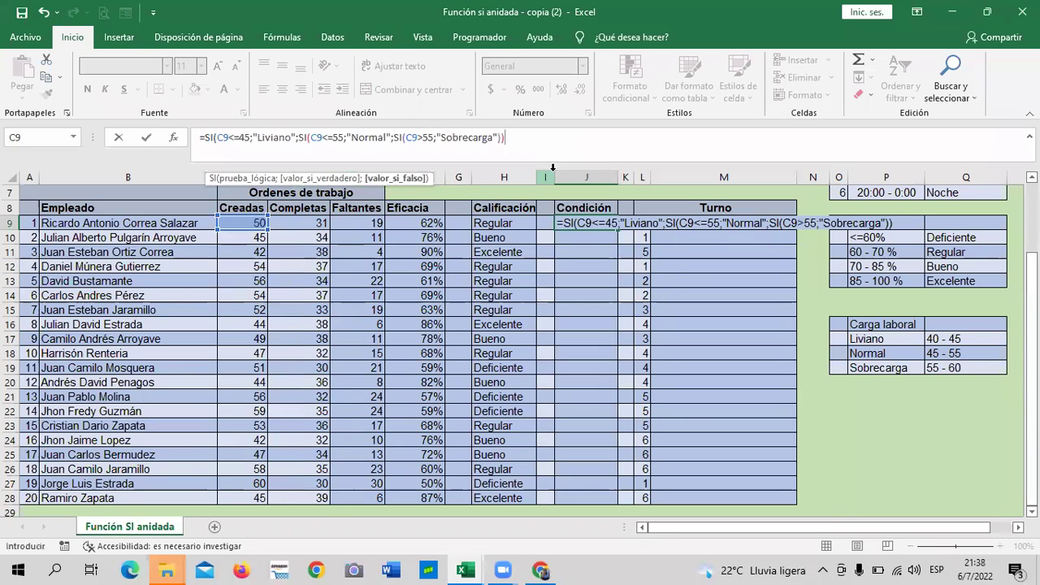
type(")")
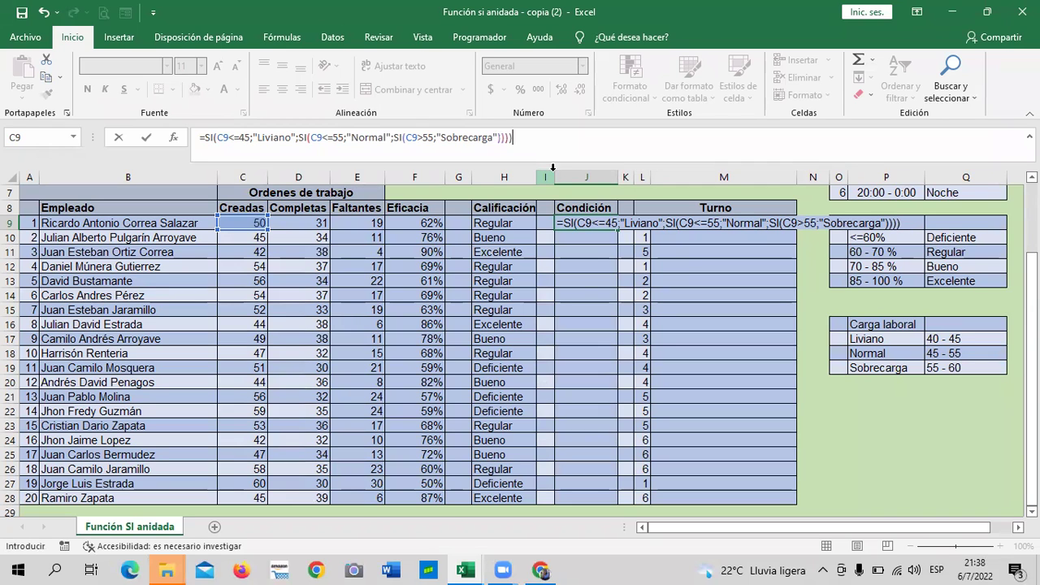
Step: Commit the J9 formula, accepting Excel's suggested correction, and recheck J9 showing Normal
key("Return")
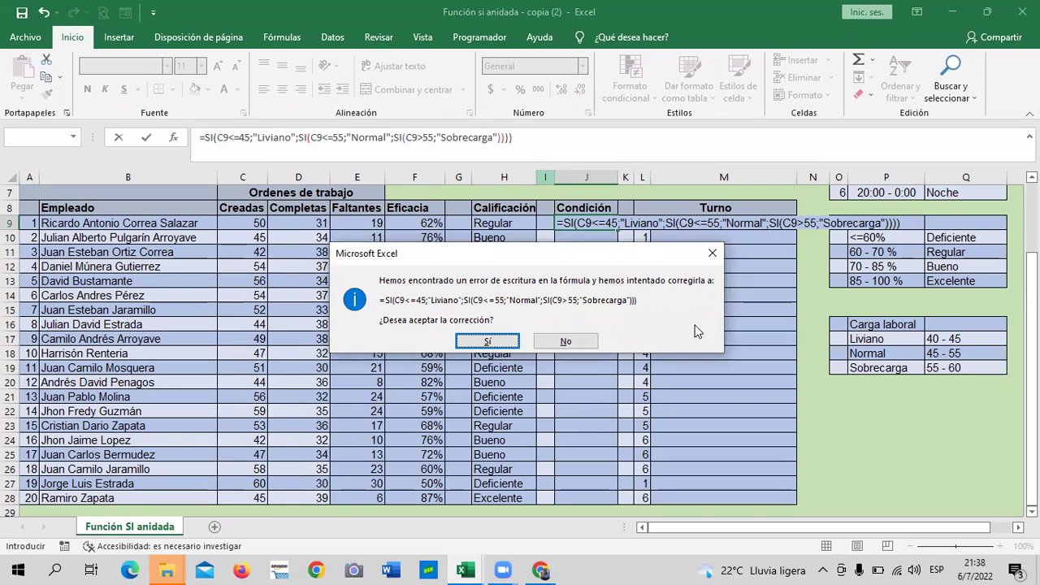
left_click(486, 343)
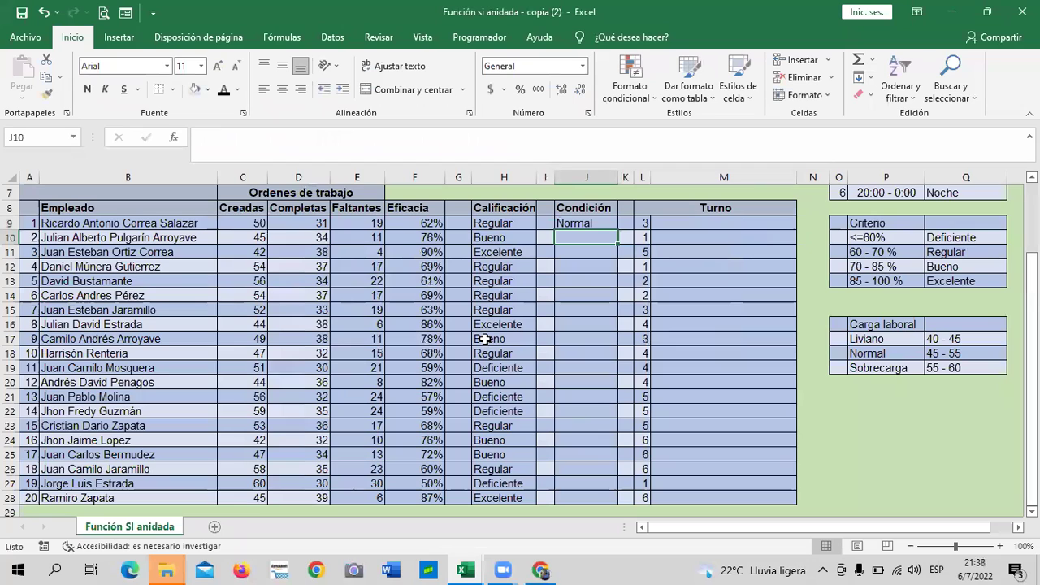
left_click(598, 223)
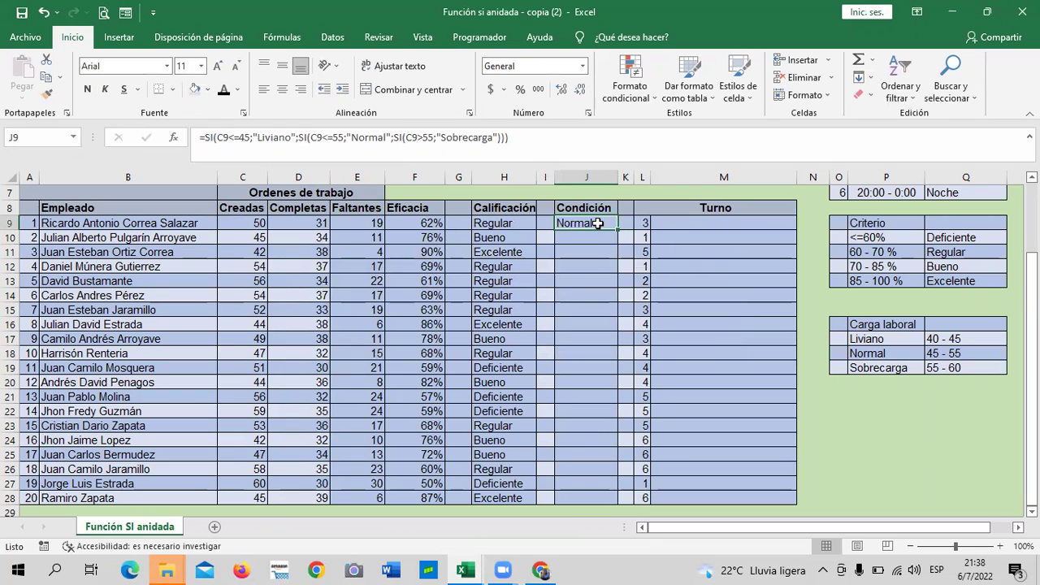
left_click(573, 268)
left_click(580, 224)
Step: Fill the J9 Condición formula down through J28 for all 20 employees
left_click(242, 219)
left_click(609, 224)
left_click_drag(616, 235, 632, 458)
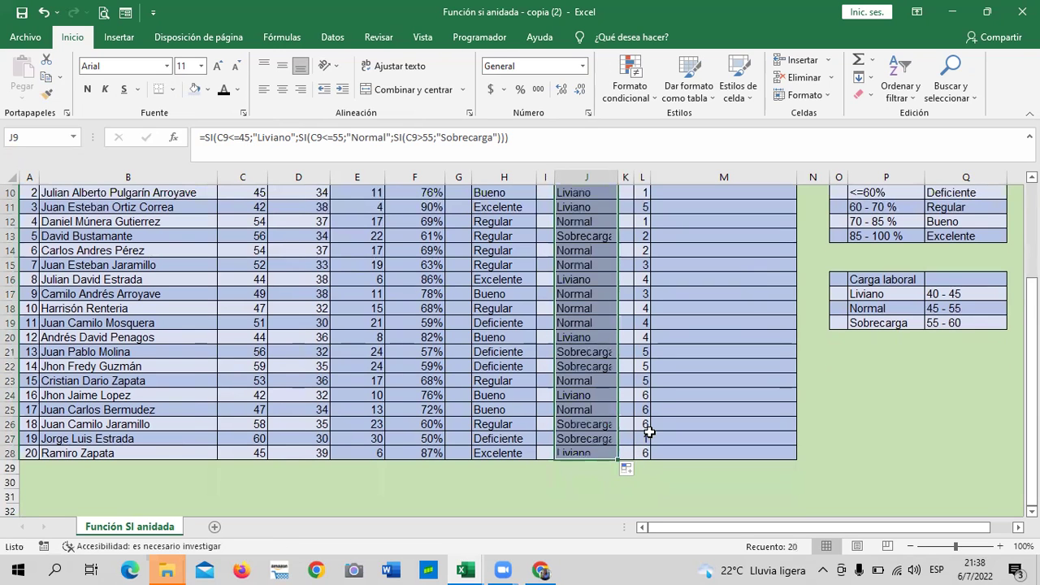
left_click_drag(672, 424, 673, 413)
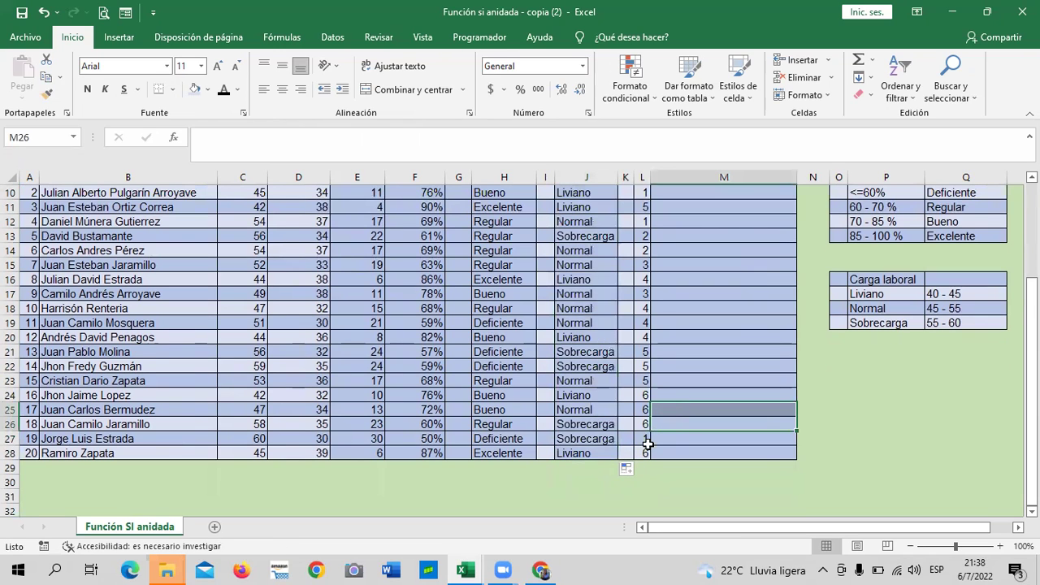
scroll(586, 439, "up", 1)
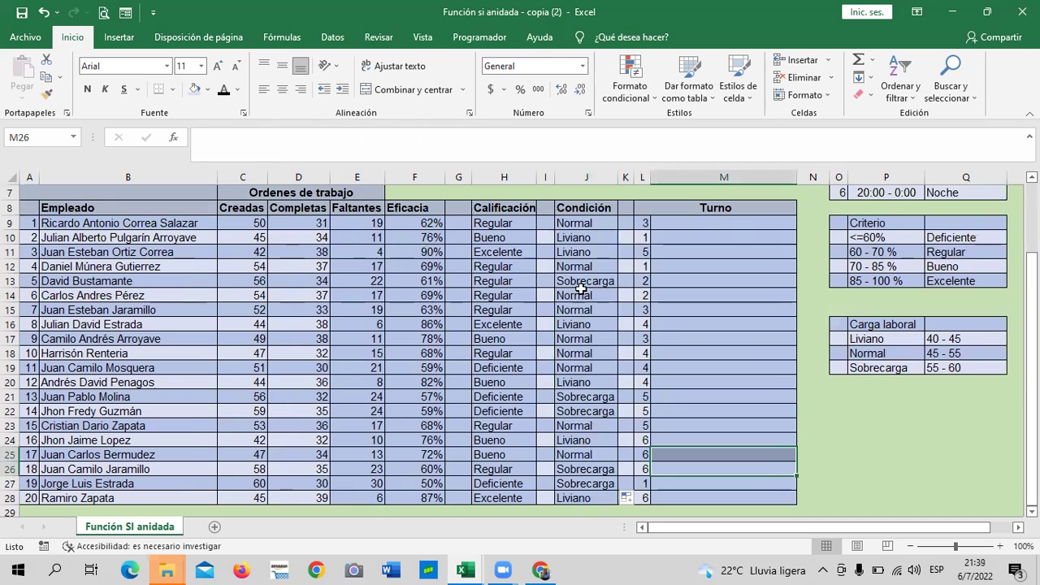
left_click(578, 276)
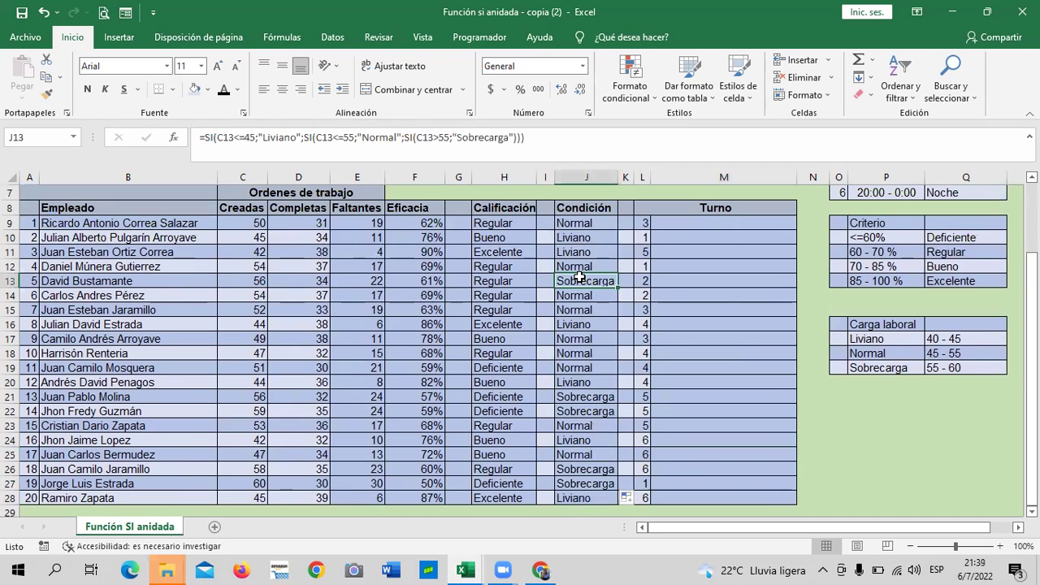
left_click(772, 313)
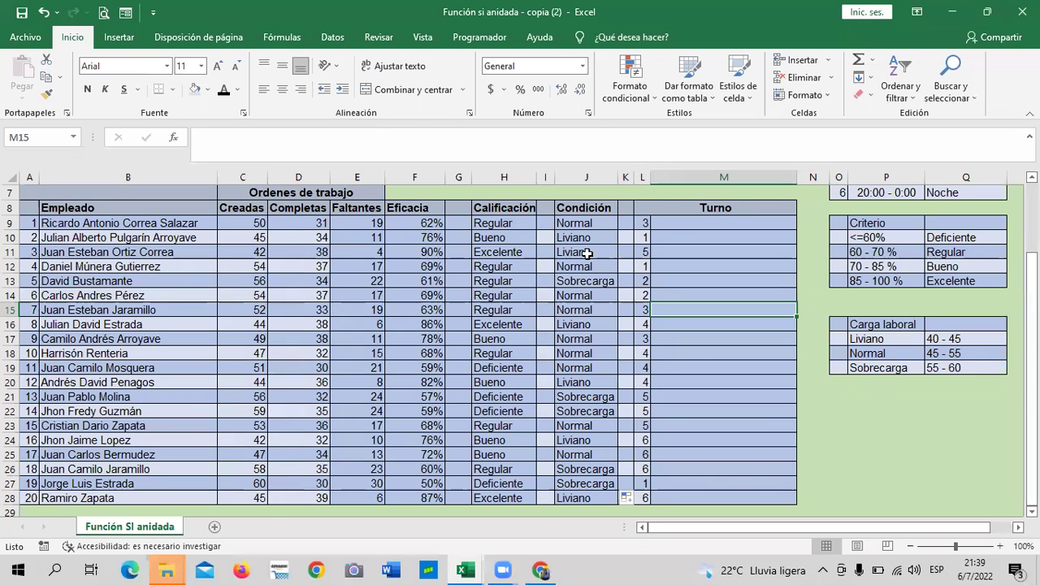
left_click(578, 279)
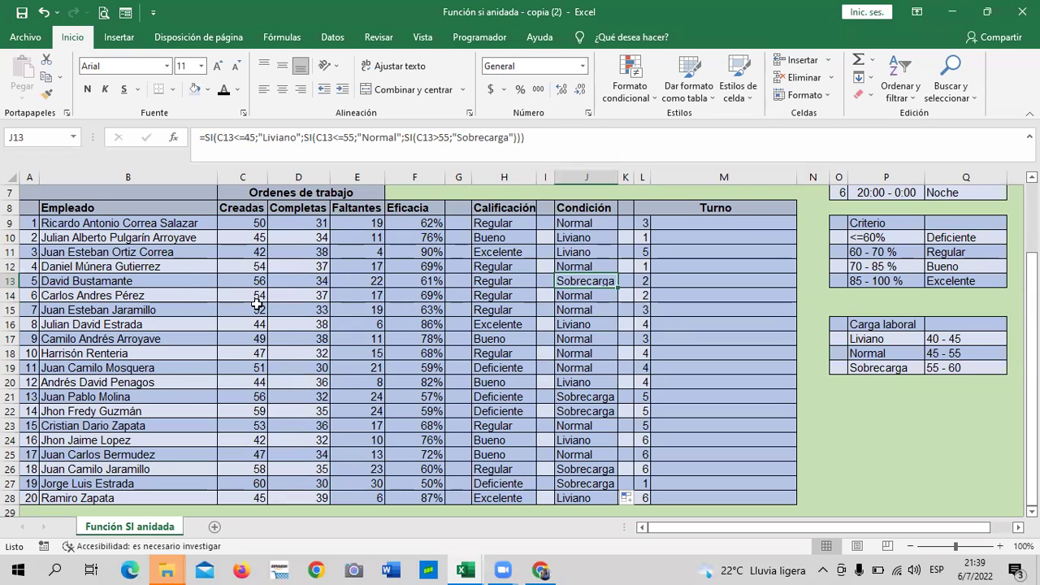
left_click(230, 280)
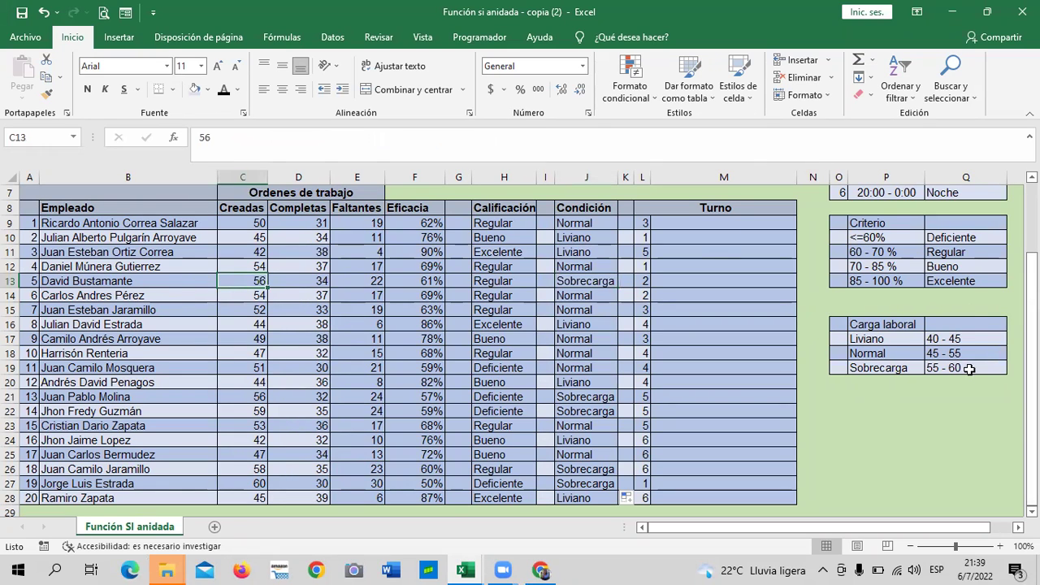
left_click(231, 483)
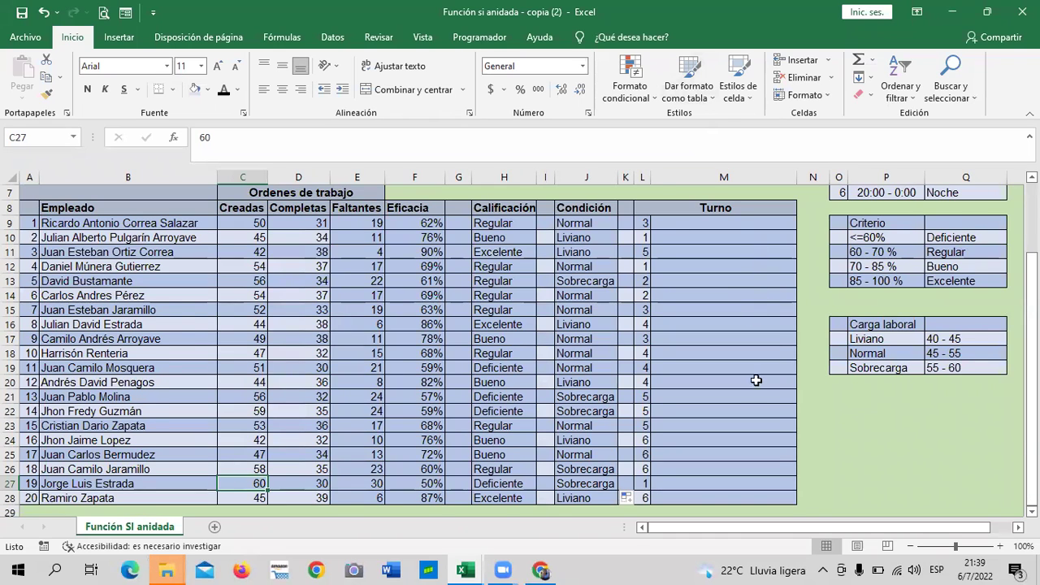
scroll(756, 379, "up", 2)
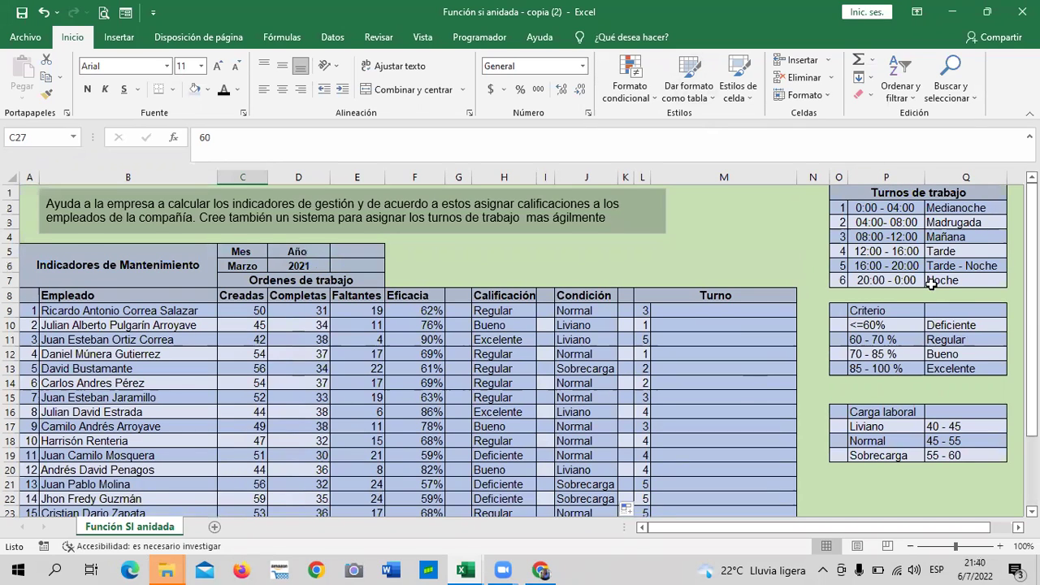
Step: Widen column L slightly and select the shift number 3 in L9
left_click(834, 279)
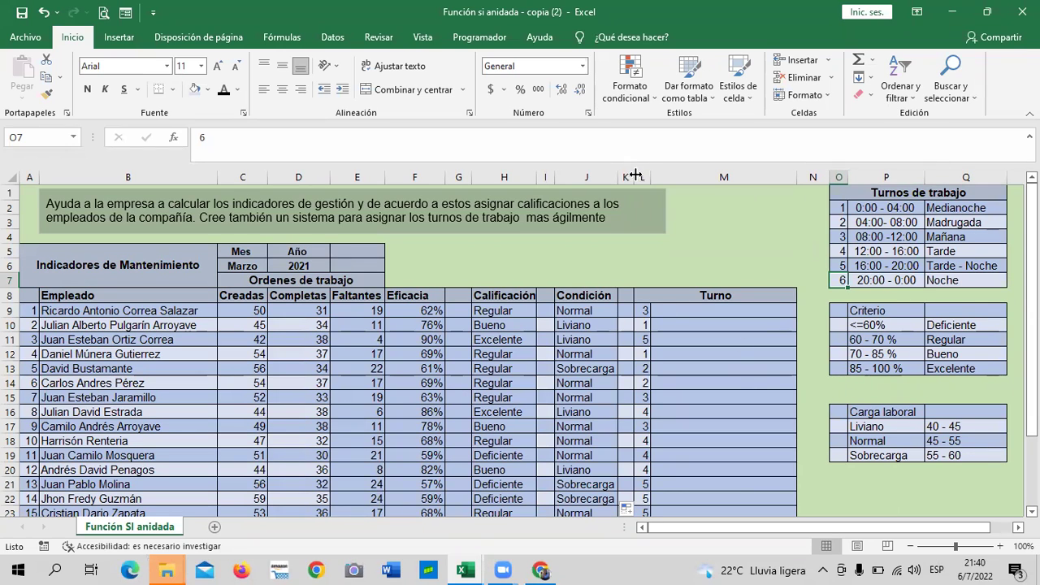
scroll(647, 412, "down", 1)
scroll(648, 412, "down", 2)
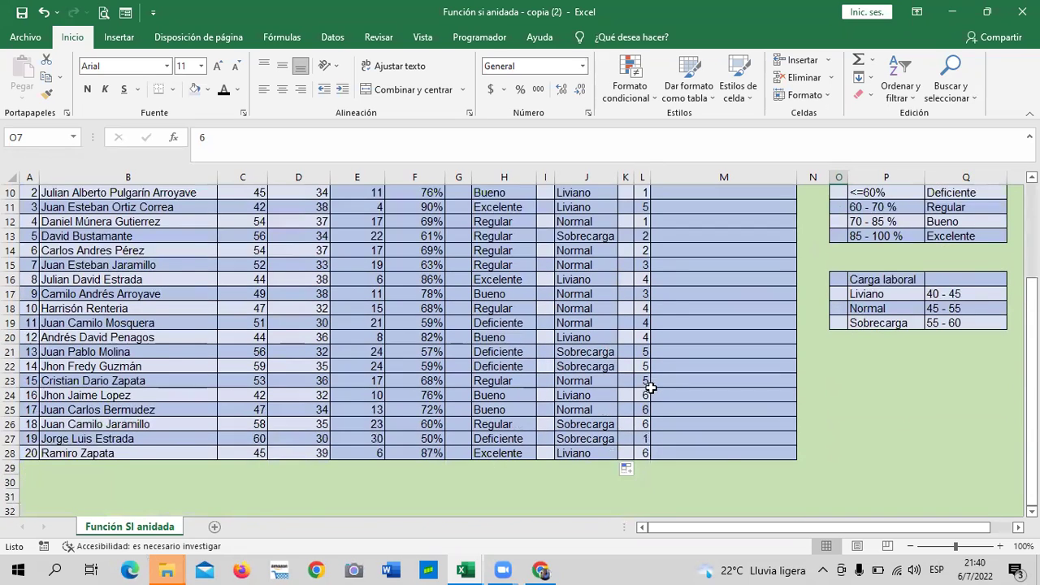
scroll(723, 463, "up", 2)
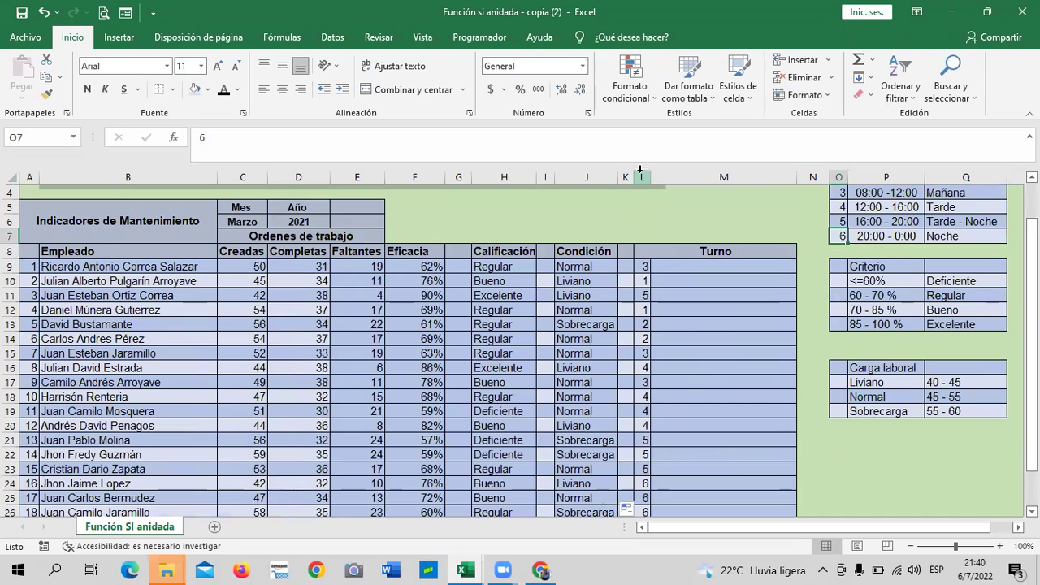
left_click_drag(650, 175, 657, 175)
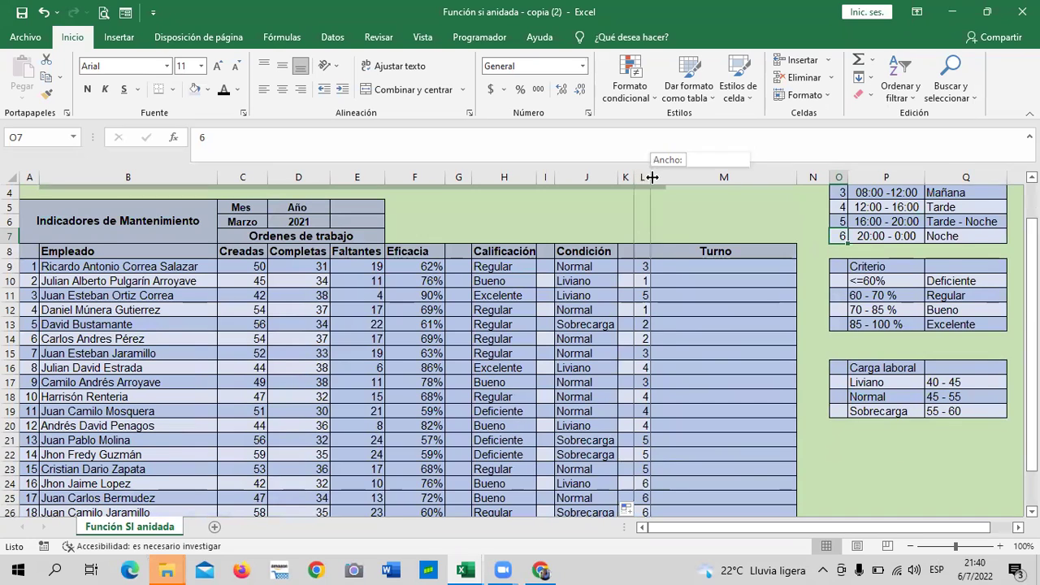
left_click(704, 349)
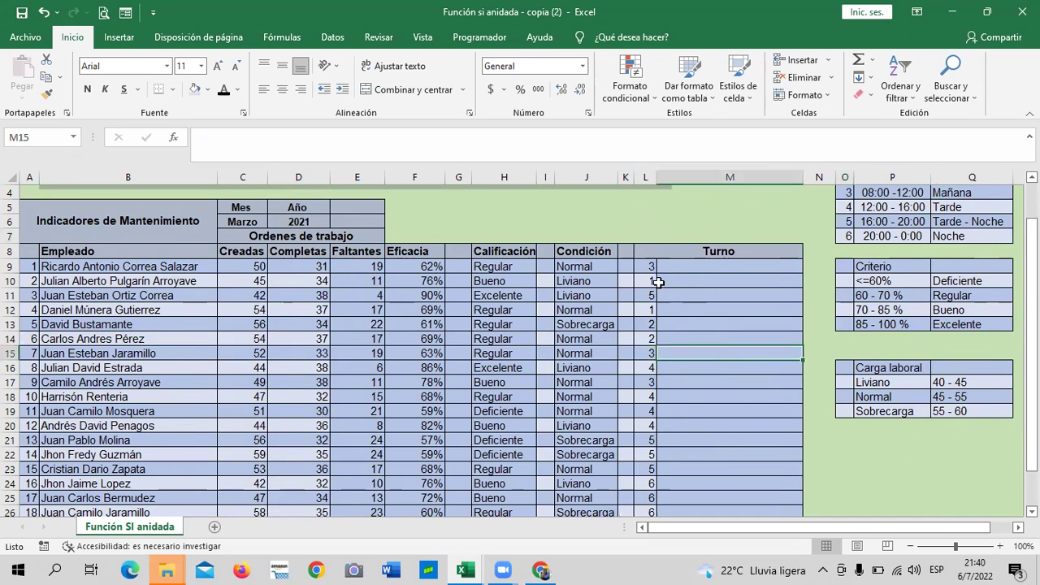
left_click(653, 265)
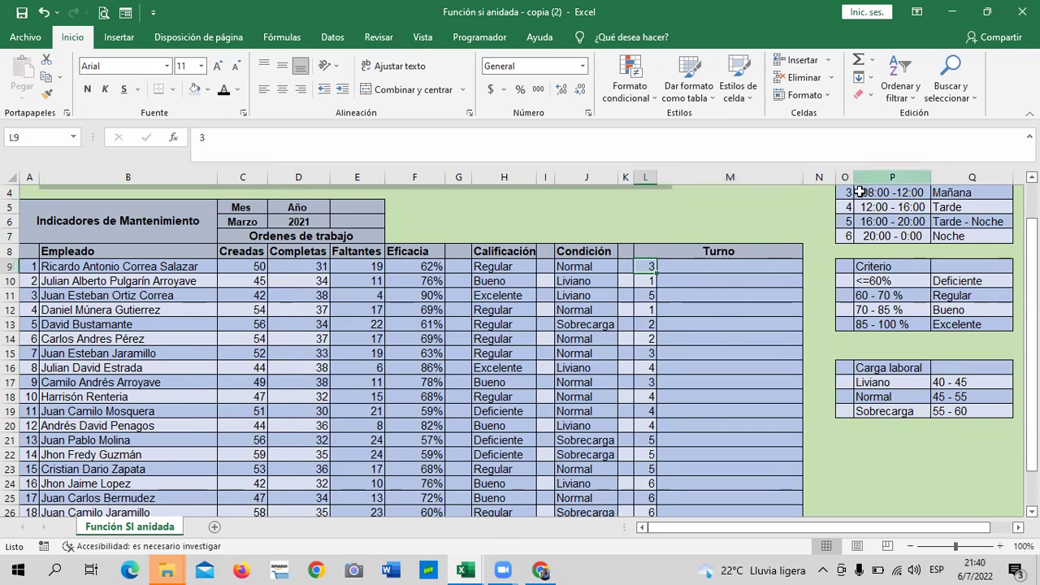
scroll(731, 319, "down", 3)
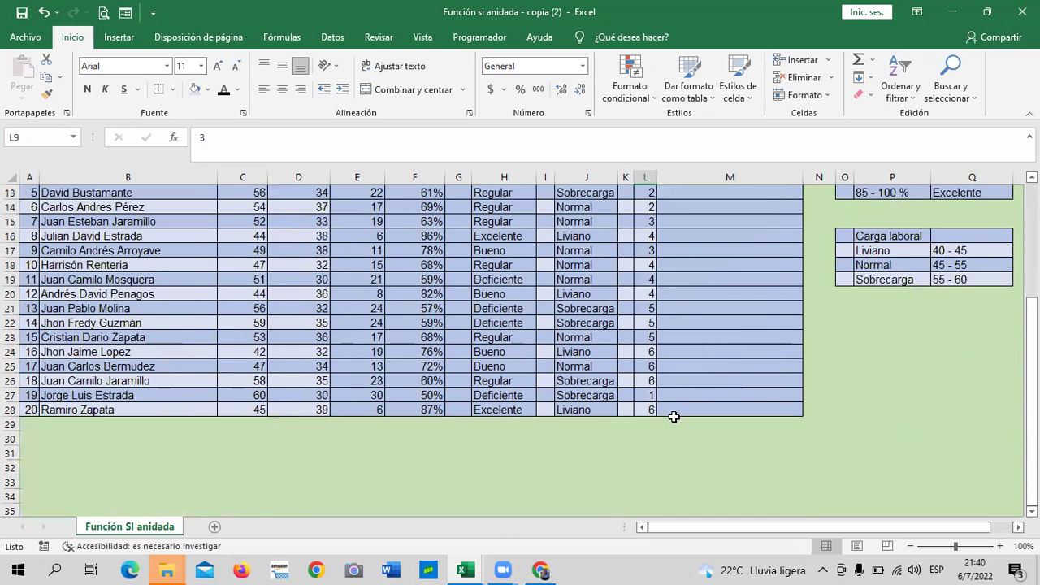
scroll(674, 417, "up", 3)
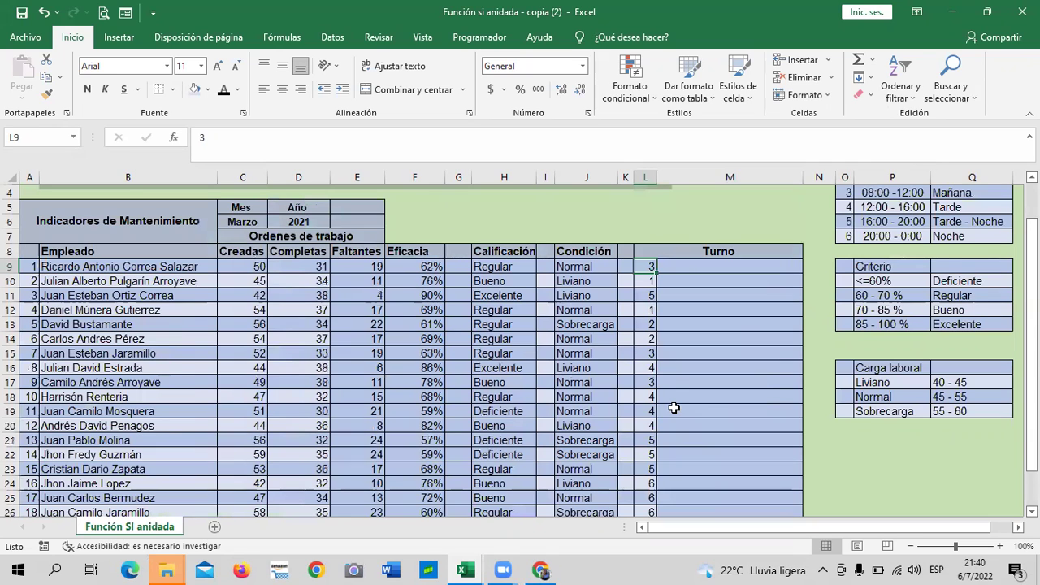
scroll(674, 408, "up", 1)
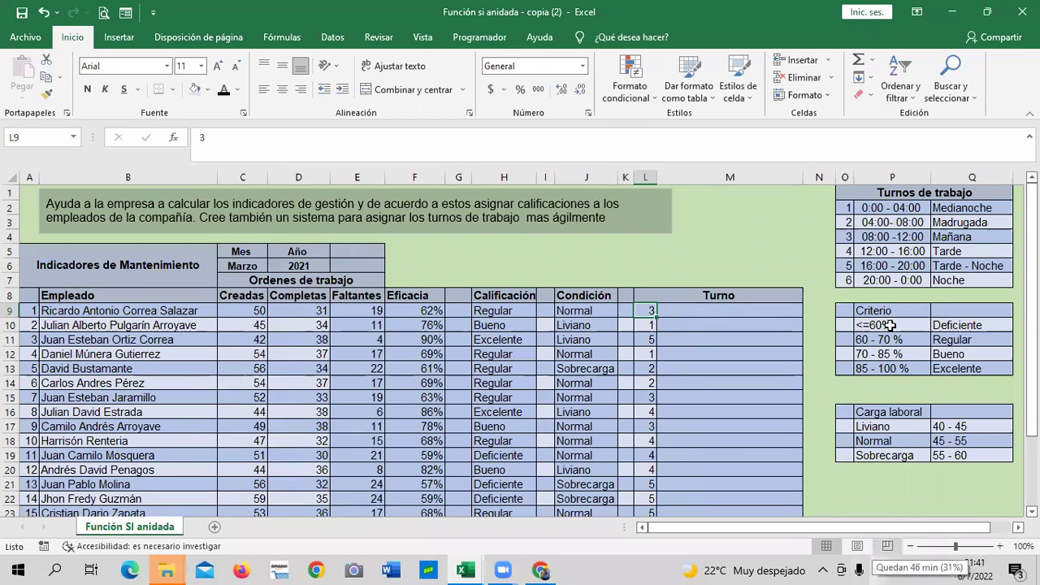
Step: In M9, begin nested SI: L9=1 "Medianoche", L9=2 "Madrugada", L9=3 "Mañana"
left_click(774, 312)
type("=si")
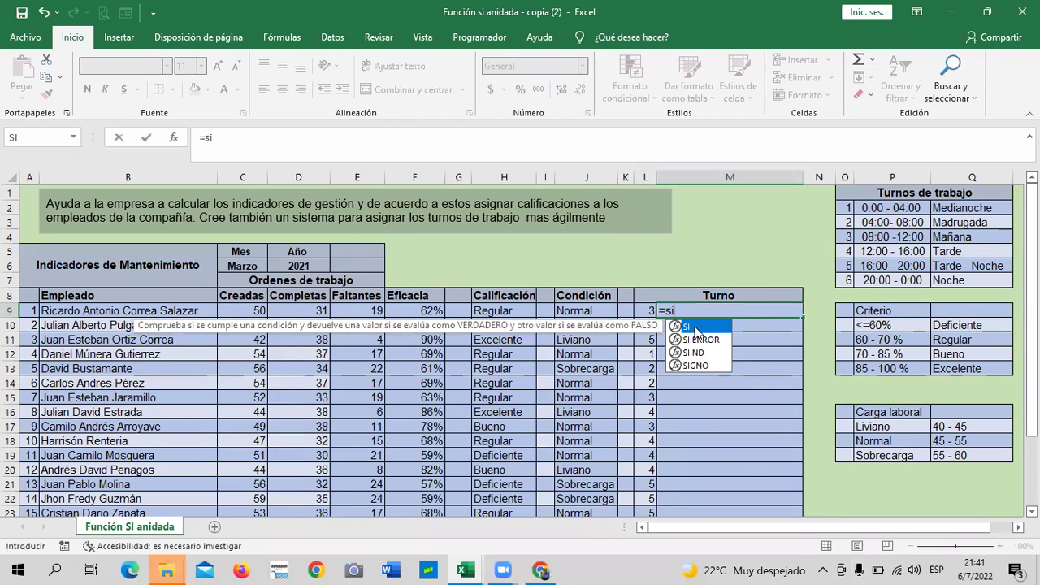
double_click(696, 327)
left_click(644, 309)
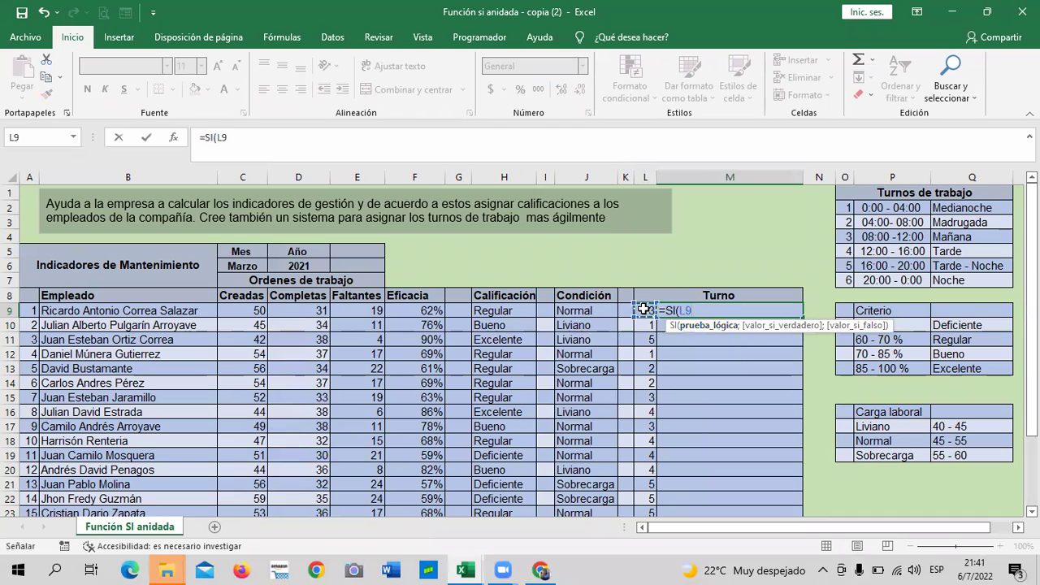
type("=1;")
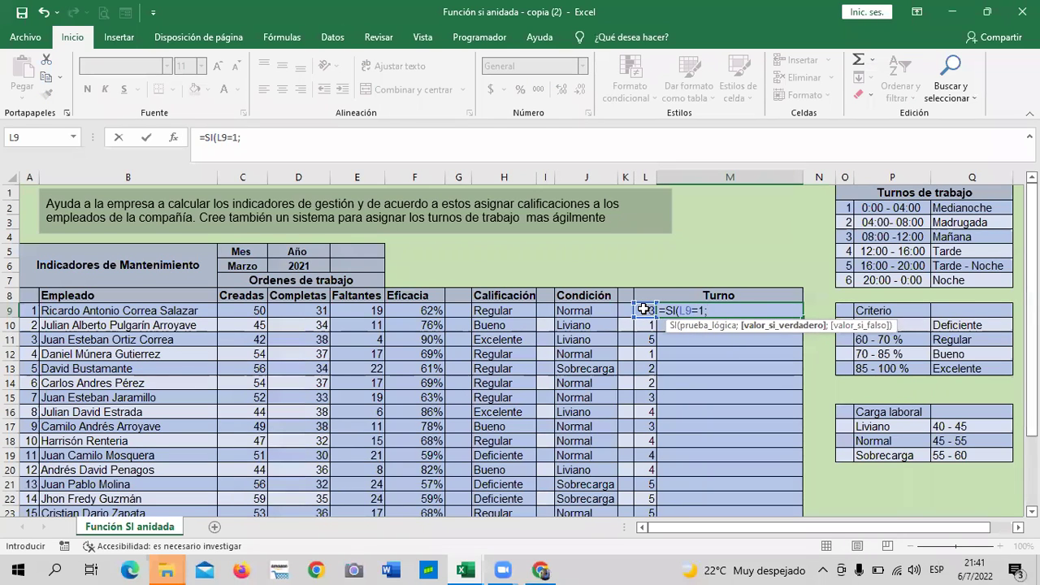
type("\"Medianoche\";")
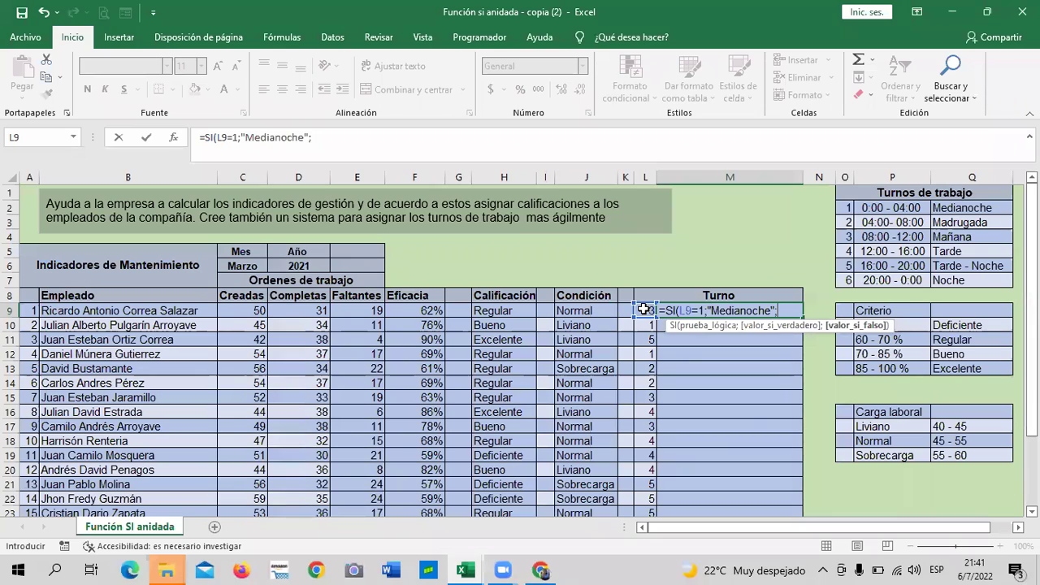
type("si")
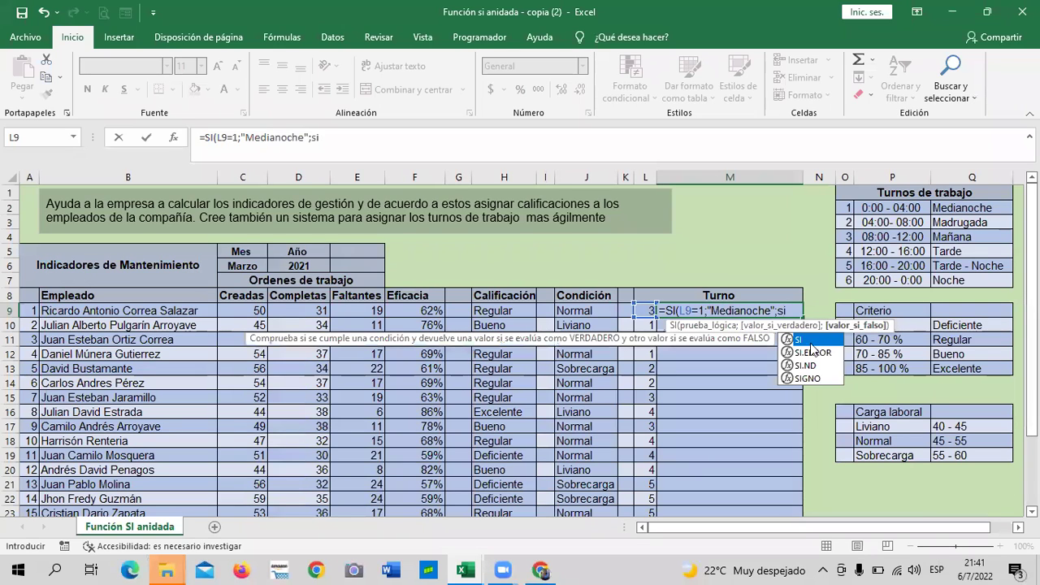
double_click(833, 341)
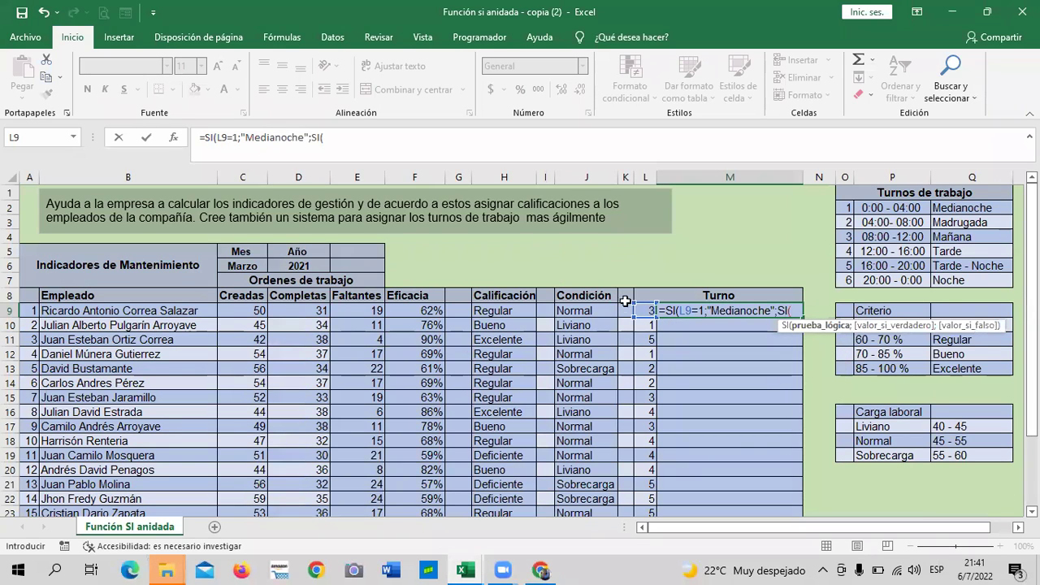
left_click(634, 315)
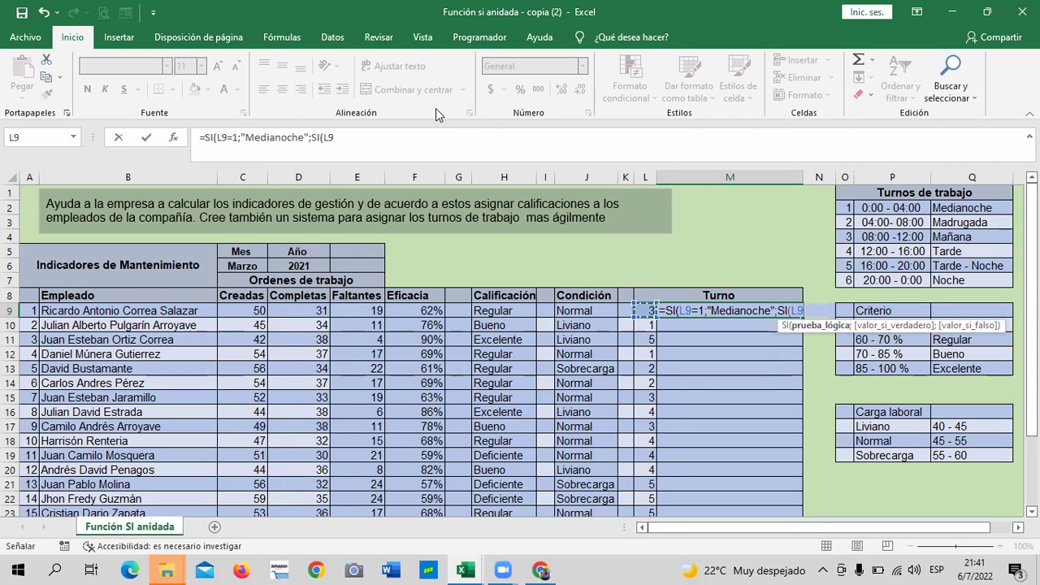
type("=2")
type(";\"")
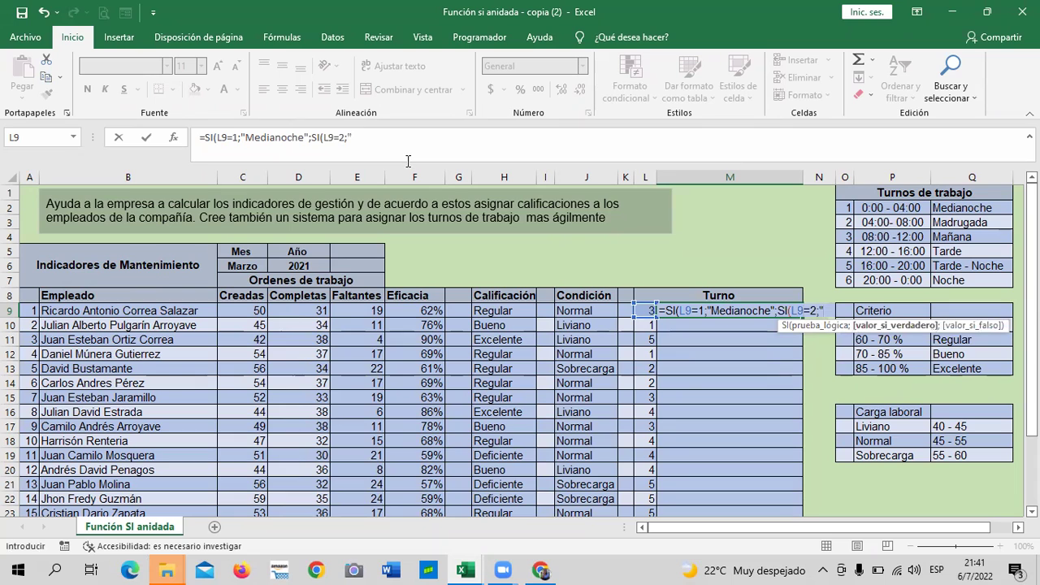
type("Madrugada\"")
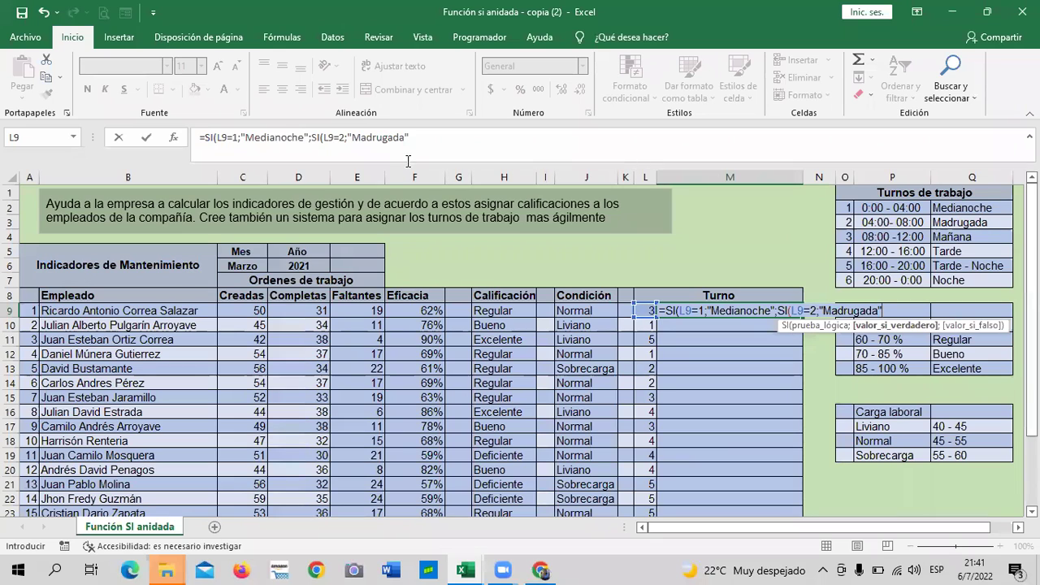
type(";si")
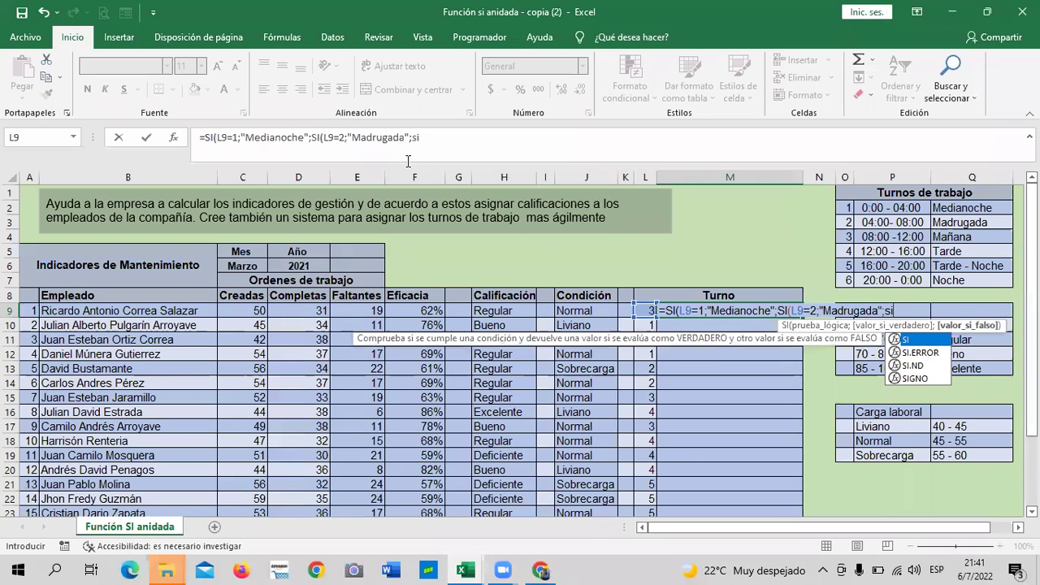
double_click(922, 340)
left_click(646, 313)
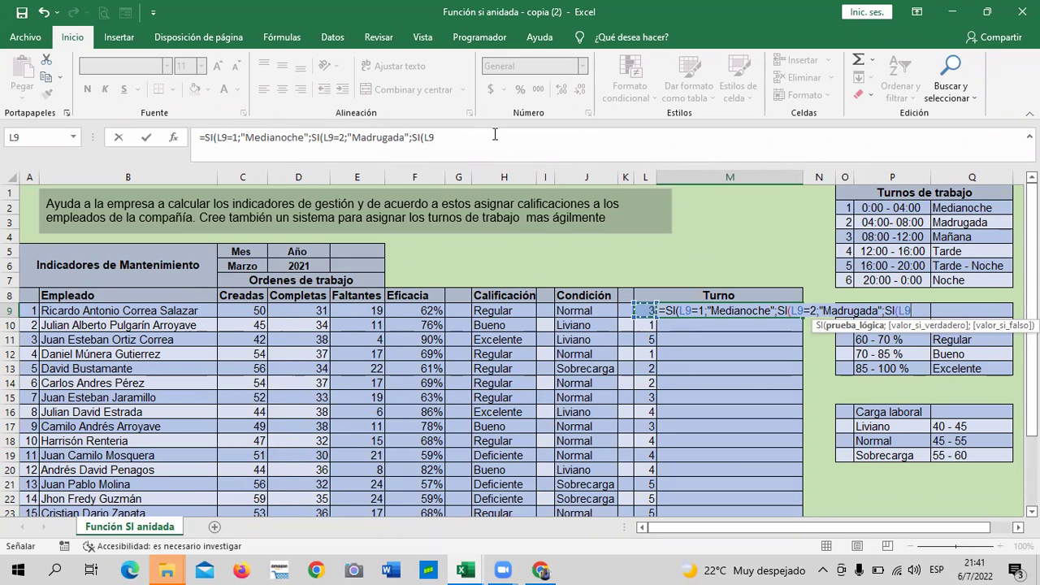
type("=3")
type(";\"")
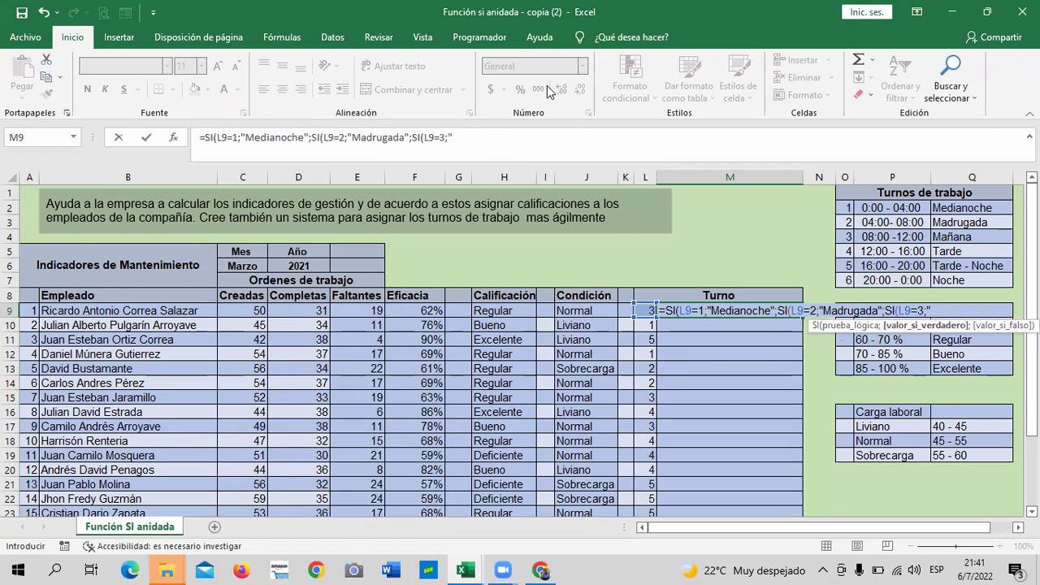
type("Mañana\";s")
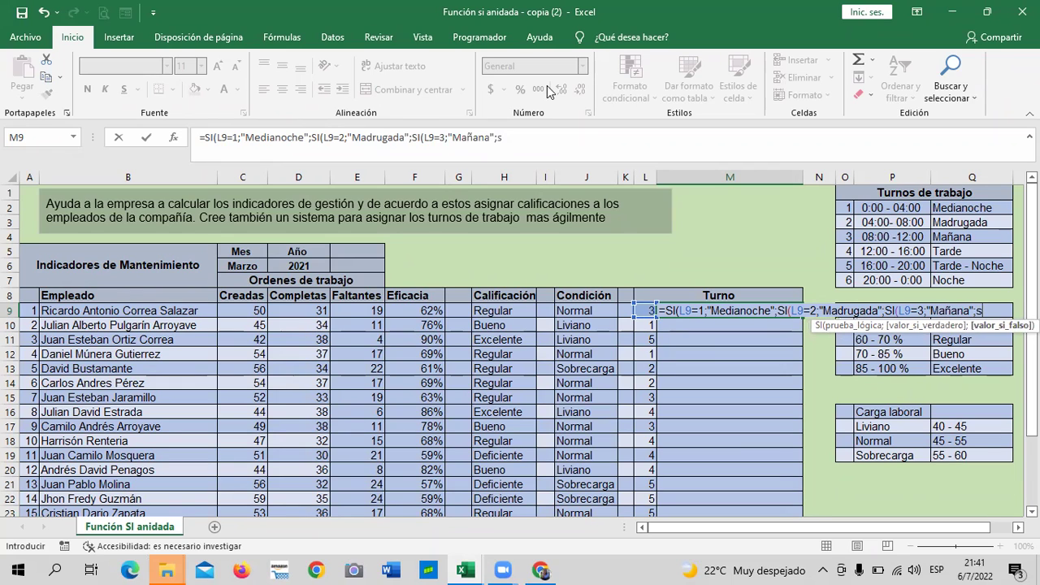
type("i")
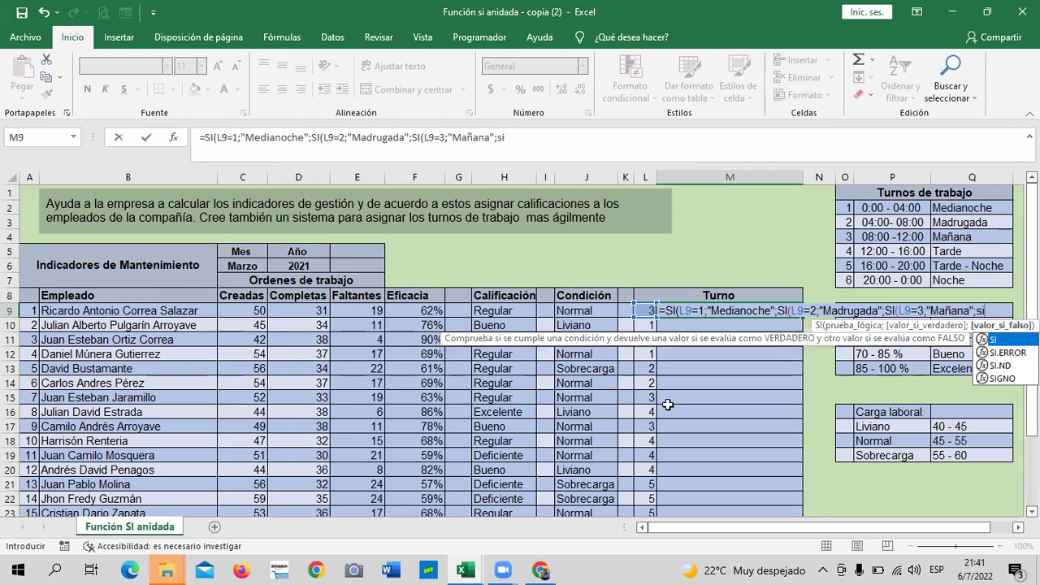
Step: Add the fourth nested test L9=4 to the M9 Turno formula
key("Tab")
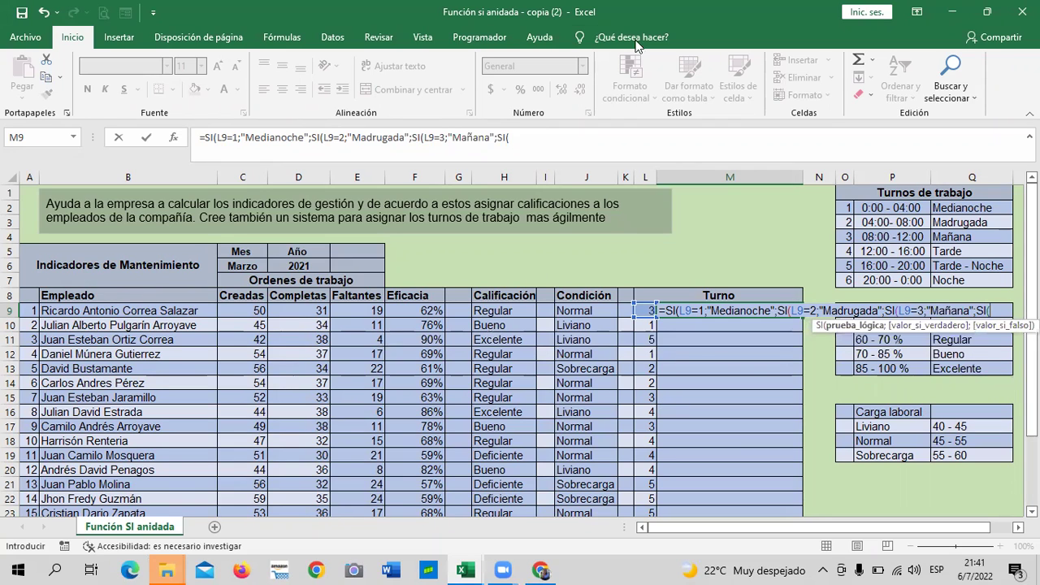
left_click(649, 308)
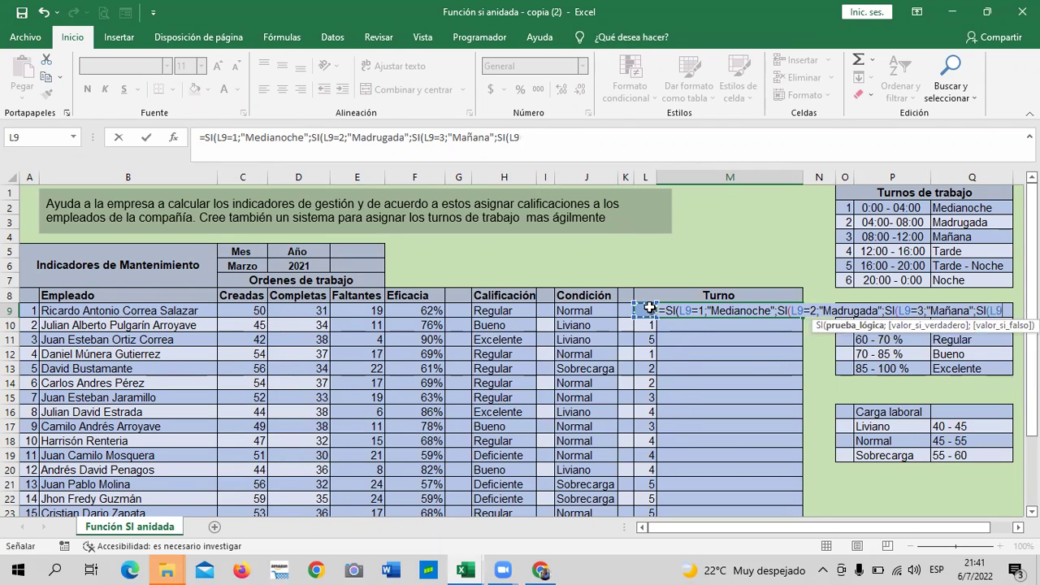
type("=")
type("4;")
type("\"")
type("Tarde")
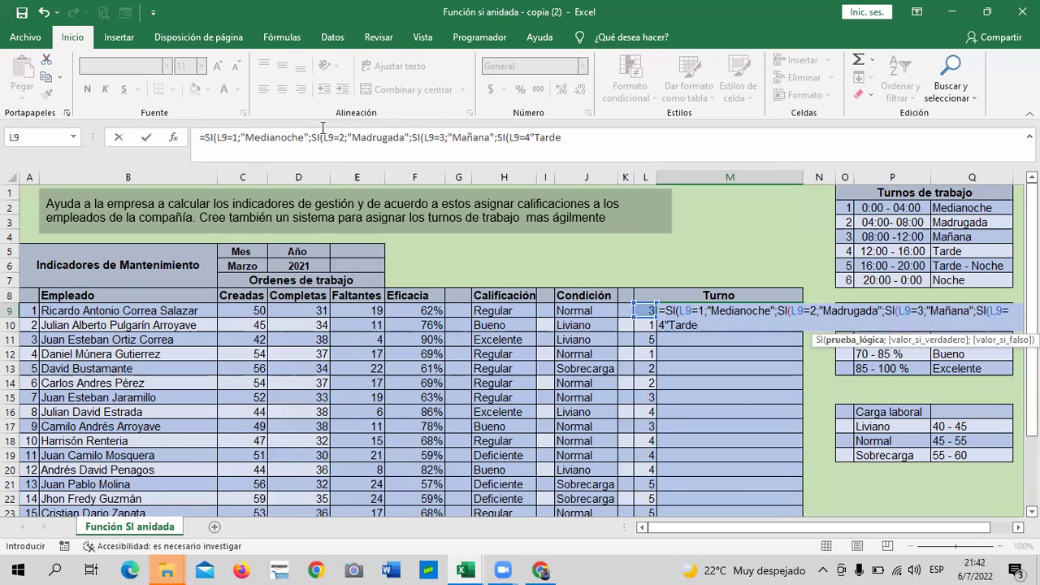
left_click(527, 138)
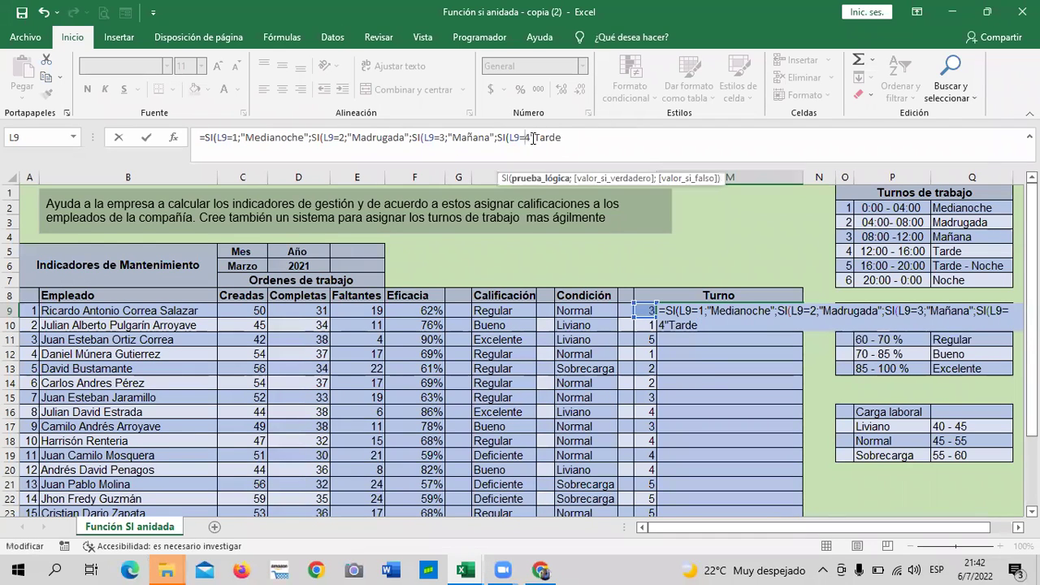
type(";")
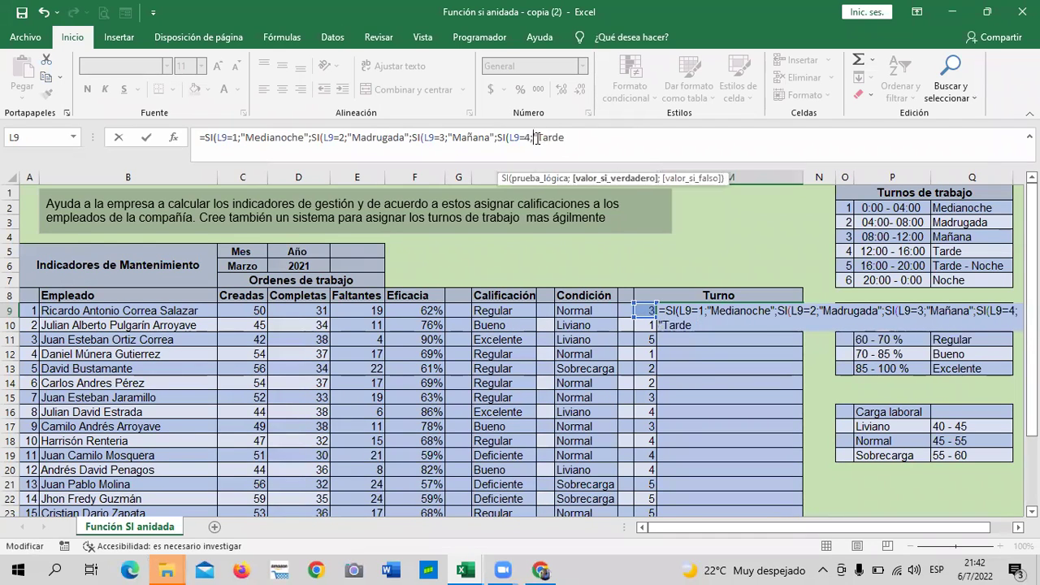
left_click(578, 137)
type("-")
type("Noche\"")
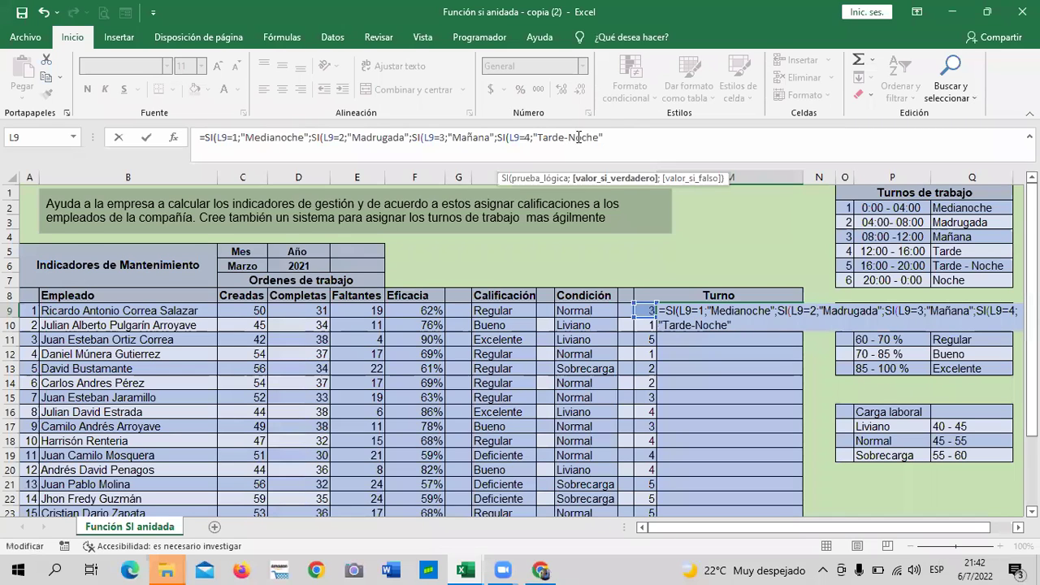
type(";si")
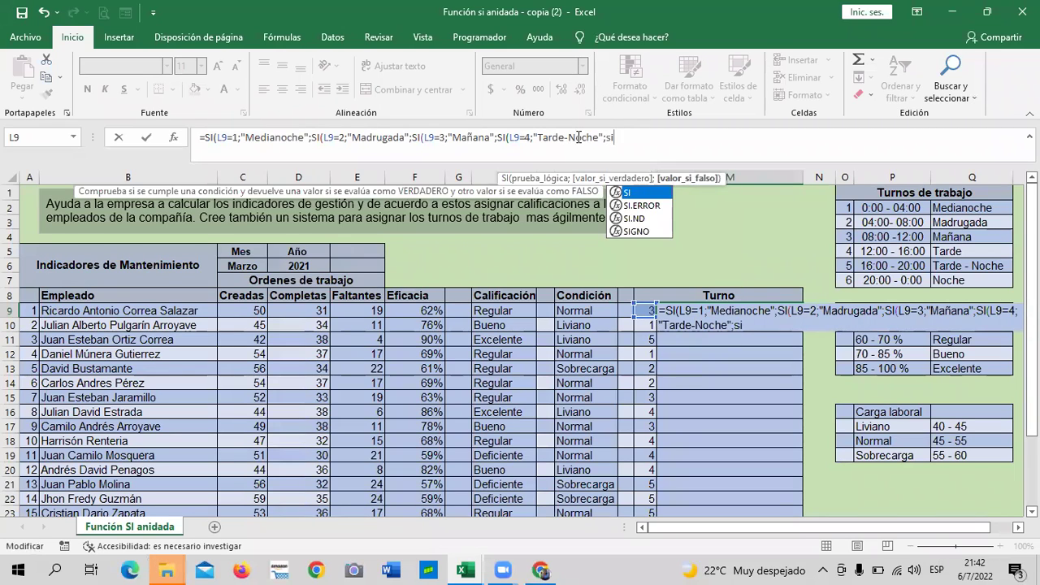
Step: Add L9=5 returning "Tarde-Noche" and correct shift 4 to return "Tarde"
double_click(658, 192)
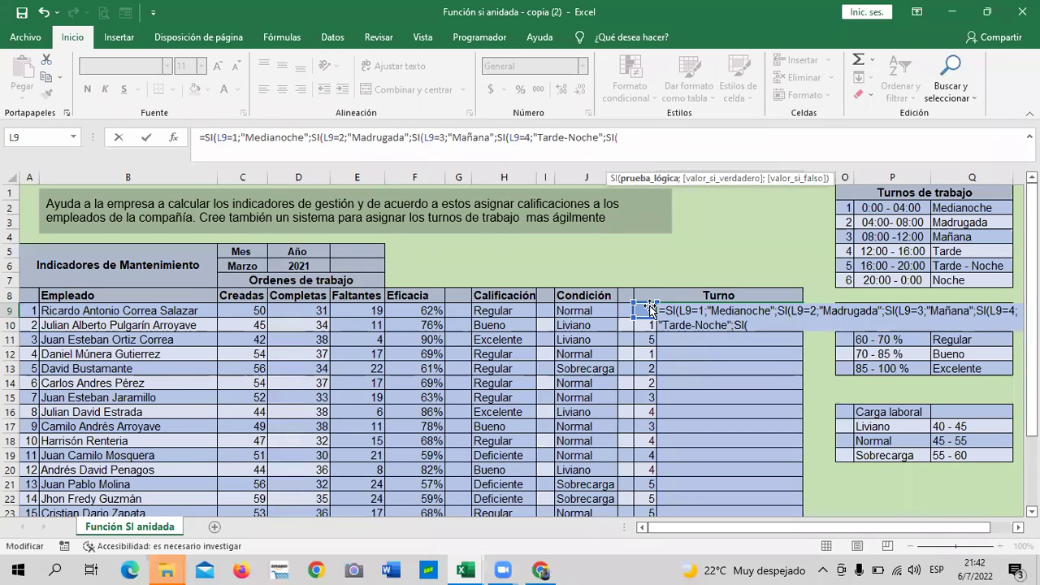
left_click(651, 310)
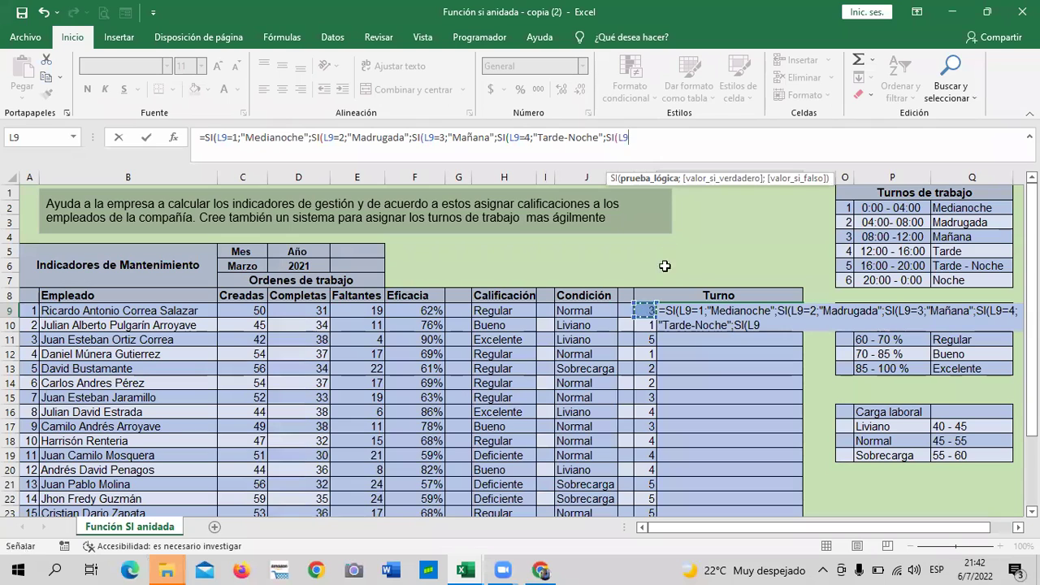
type("=5;")
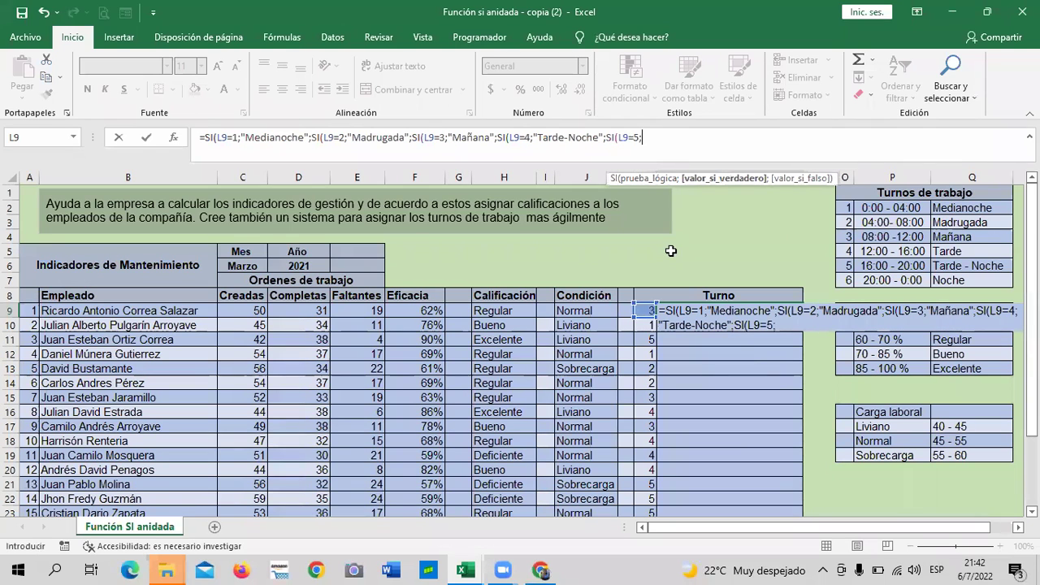
type("\"")
left_click(599, 137)
key("BackSpace")
key("BackSpace")
key("BackSpace")
key("BackSpace")
key("BackSpace")
key("BackSpace")
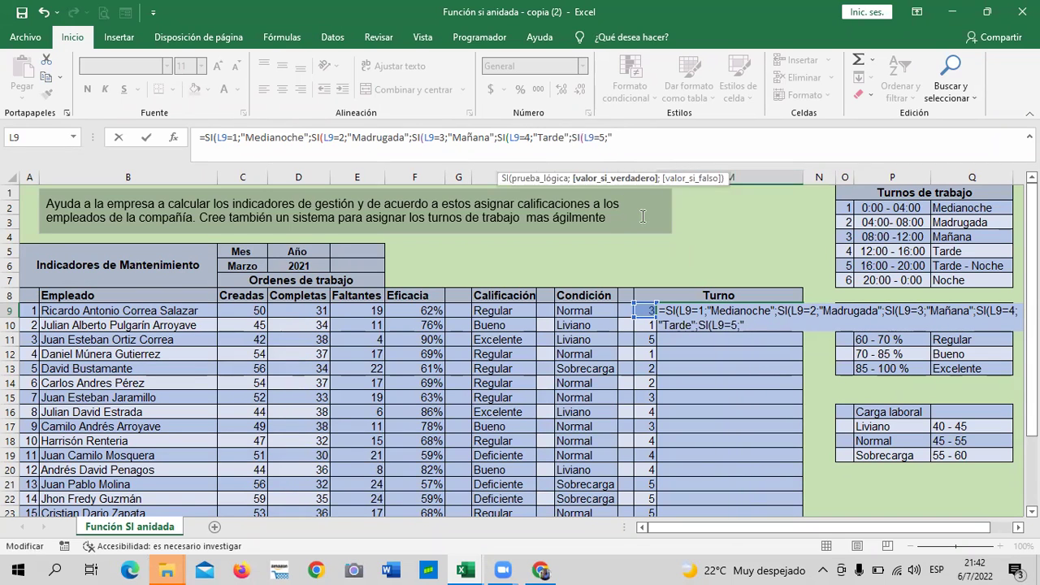
left_click(634, 138)
type("Tarde")
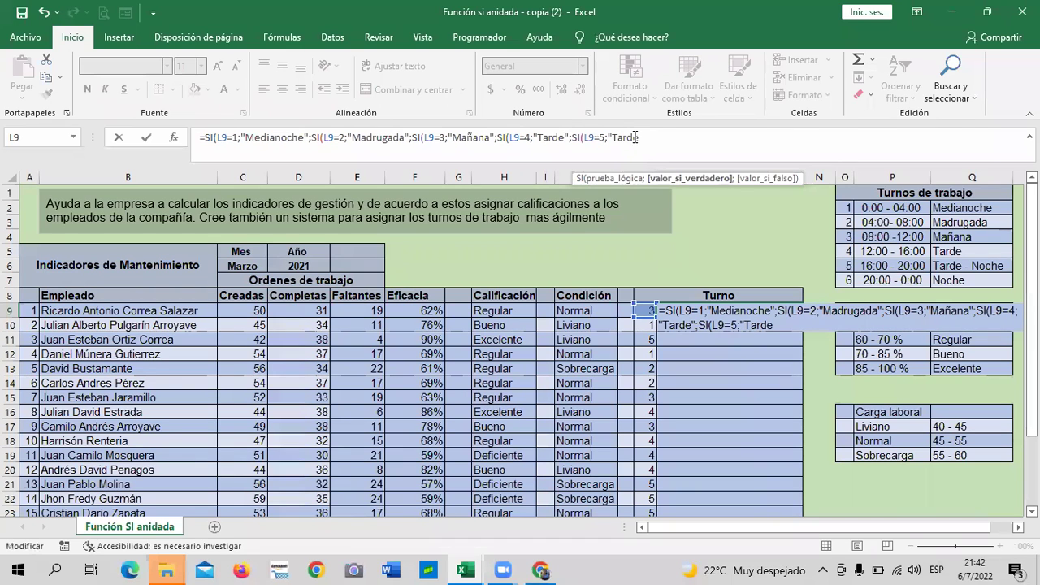
type("-NOche")
key("BackSpace")
key("BackSpace")
key("BackSpace")
key("BackSpace")
type("oche\";si")
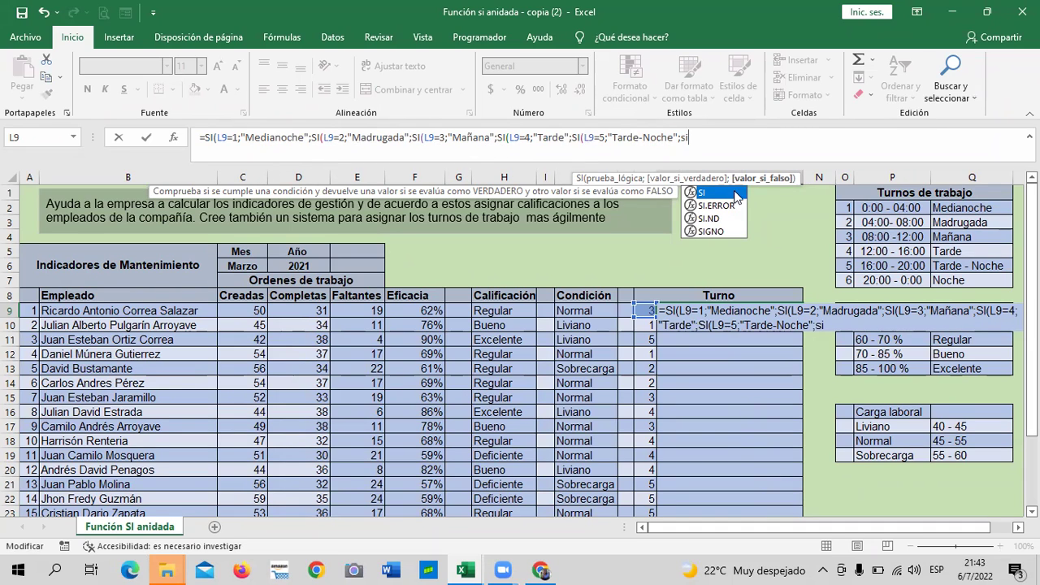
Step: Finish with L9=6 returning "Noche", close all parentheses and enter the formula
double_click(734, 191)
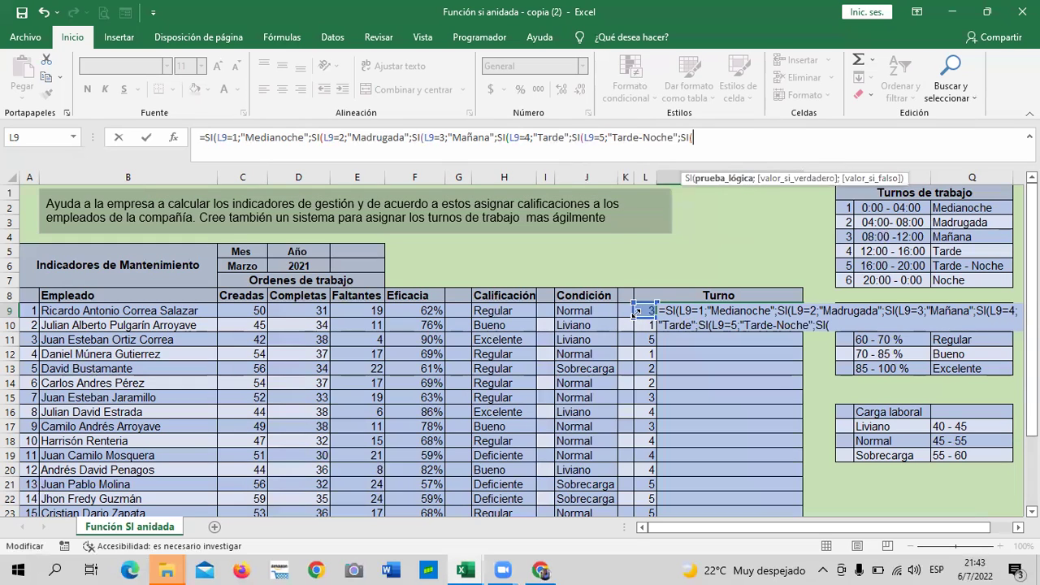
left_click(645, 309)
type("=6;\"")
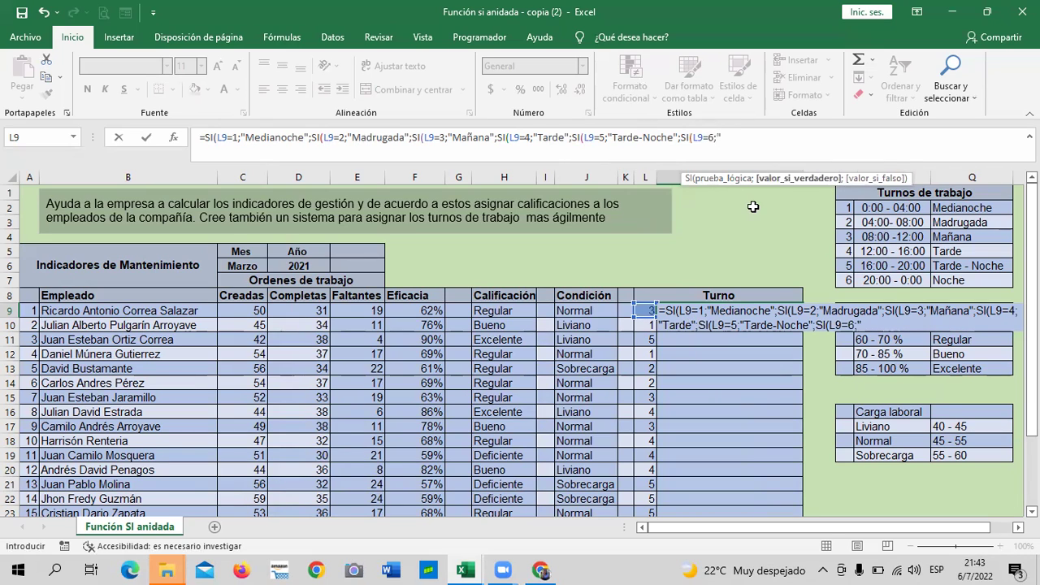
type("NOche")
key("BackSpace")
key("BackSpace")
key("BackSpace")
key("BackSpace")
type("oche\"")
type(")))")
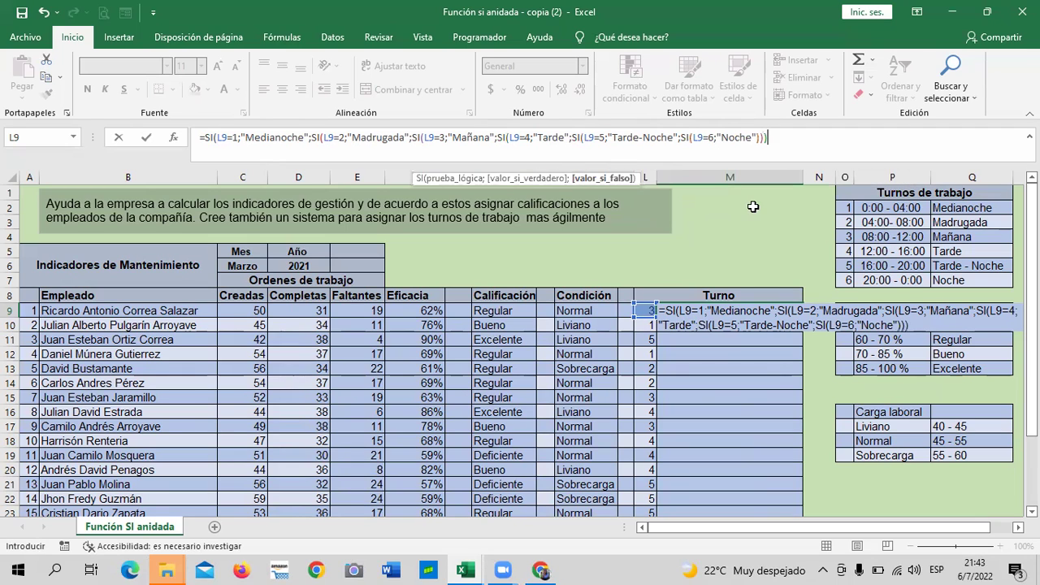
type("))")
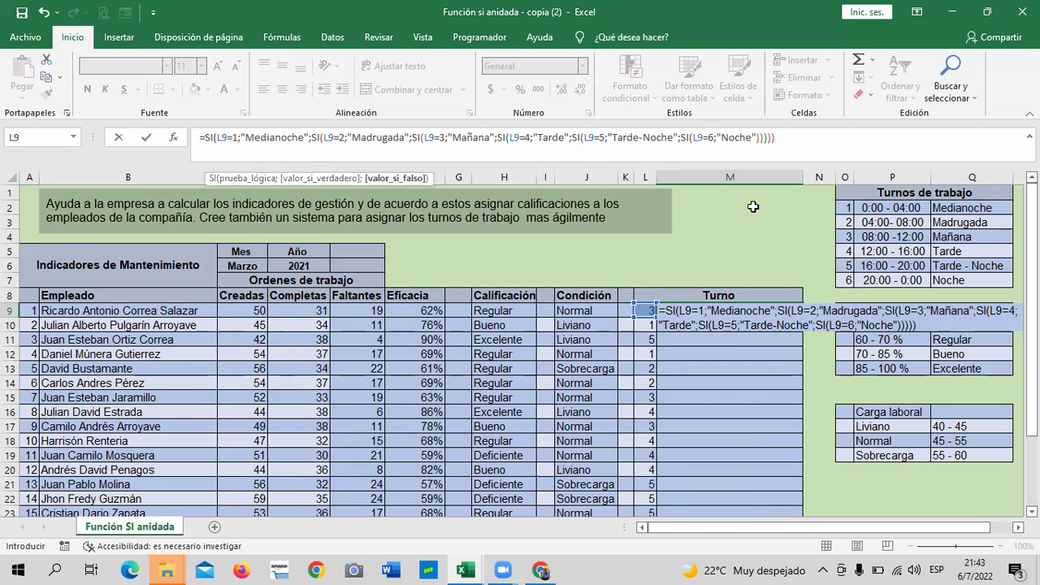
type(")")
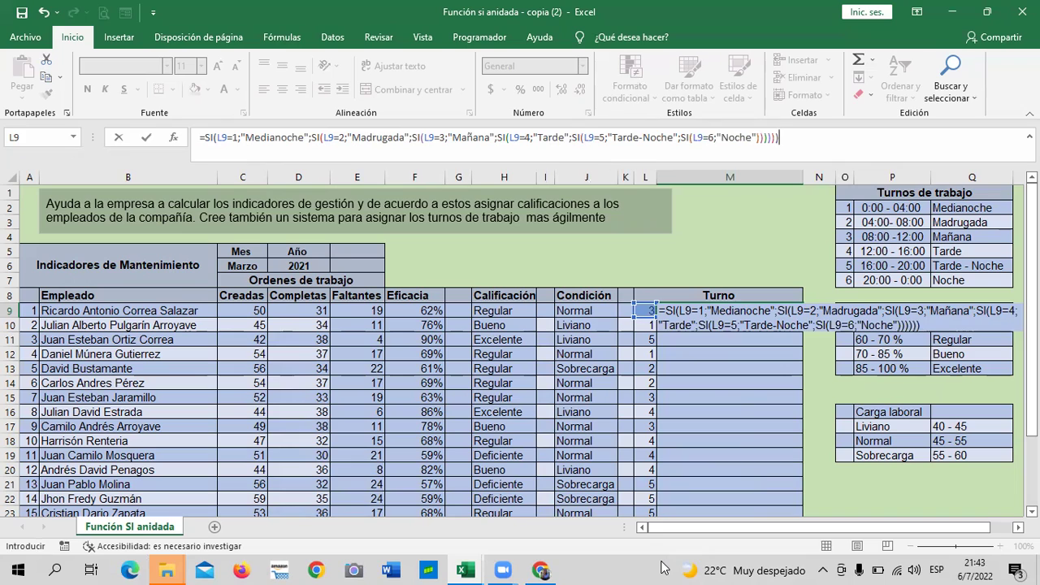
key("Return")
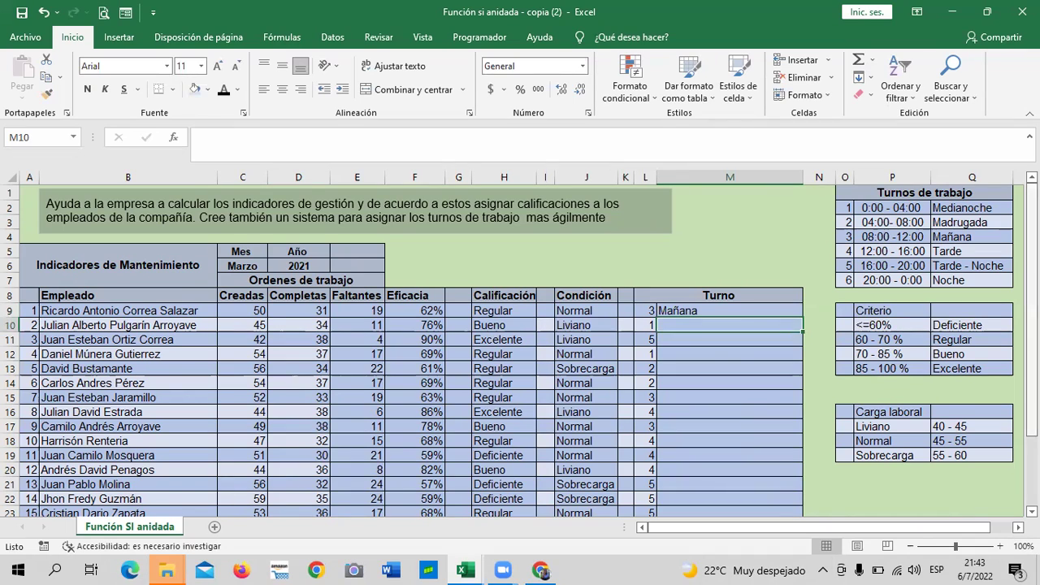
Step: Copy the M9 Turno formula down to M28 and narrow column M to about 20.57
left_click(738, 310)
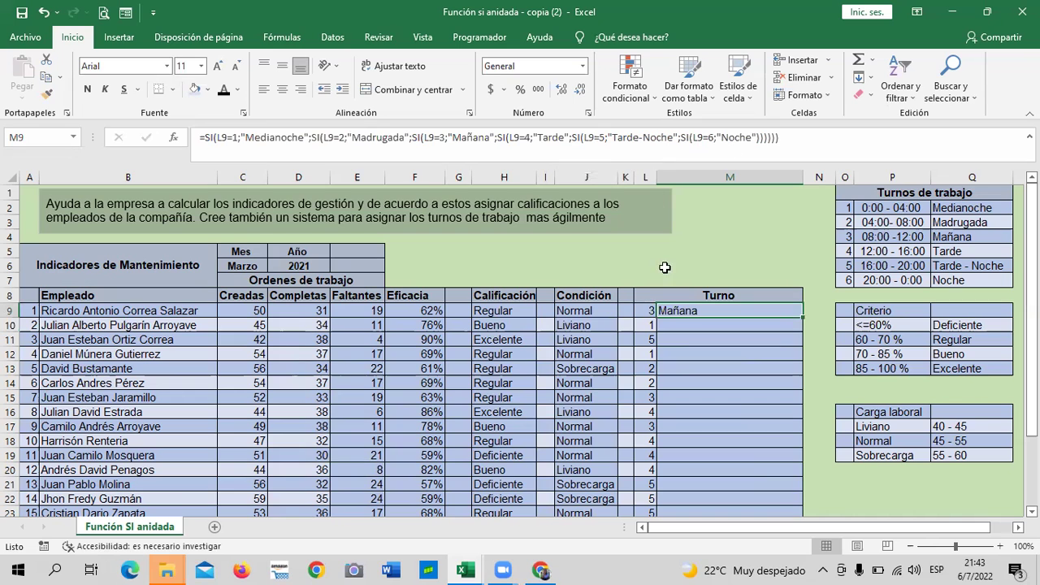
scroll(668, 419, "down", 2)
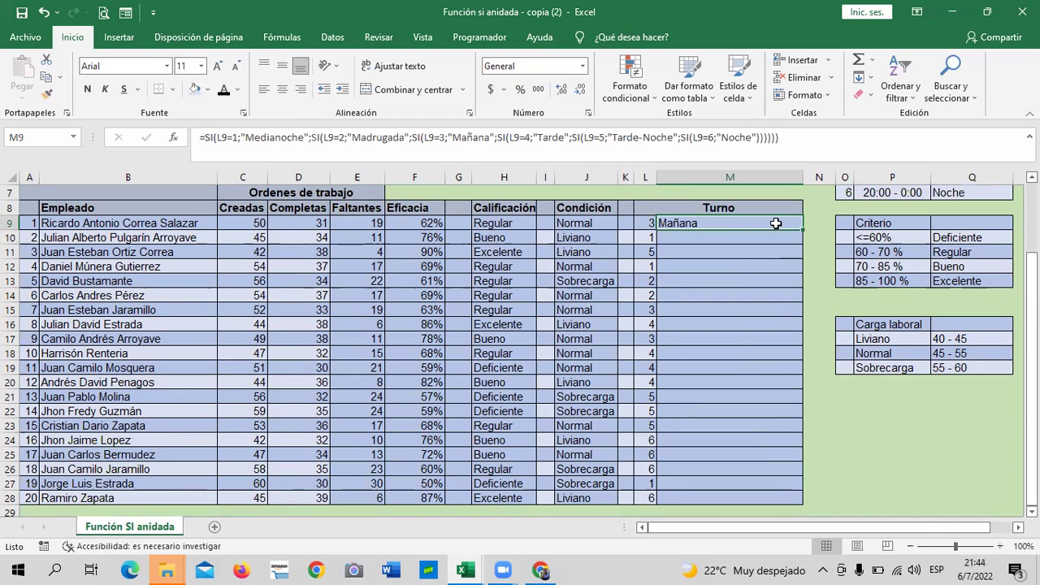
left_click_drag(805, 232, 779, 501)
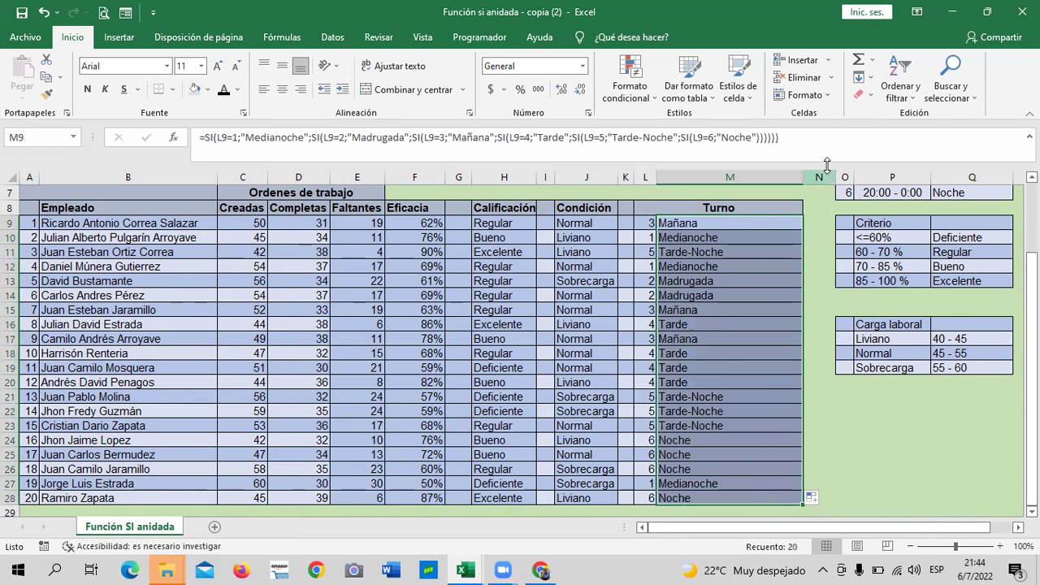
left_click_drag(802, 177, 766, 185)
left_click(834, 455)
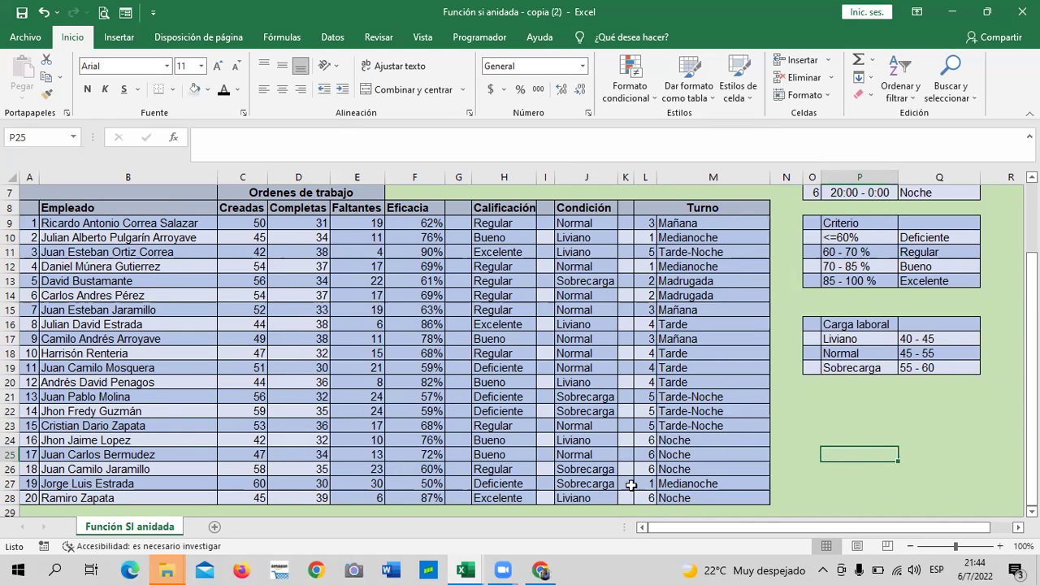
left_click(646, 498)
left_click(643, 484)
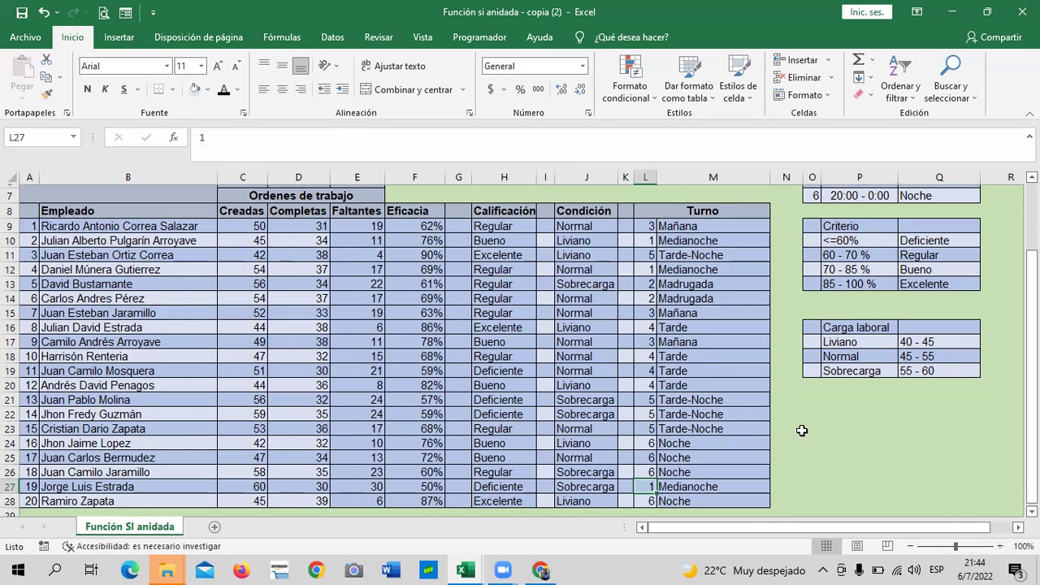
scroll(801, 429, "up", 2)
scroll(801, 431, "down", 1)
scroll(802, 429, "up", 2)
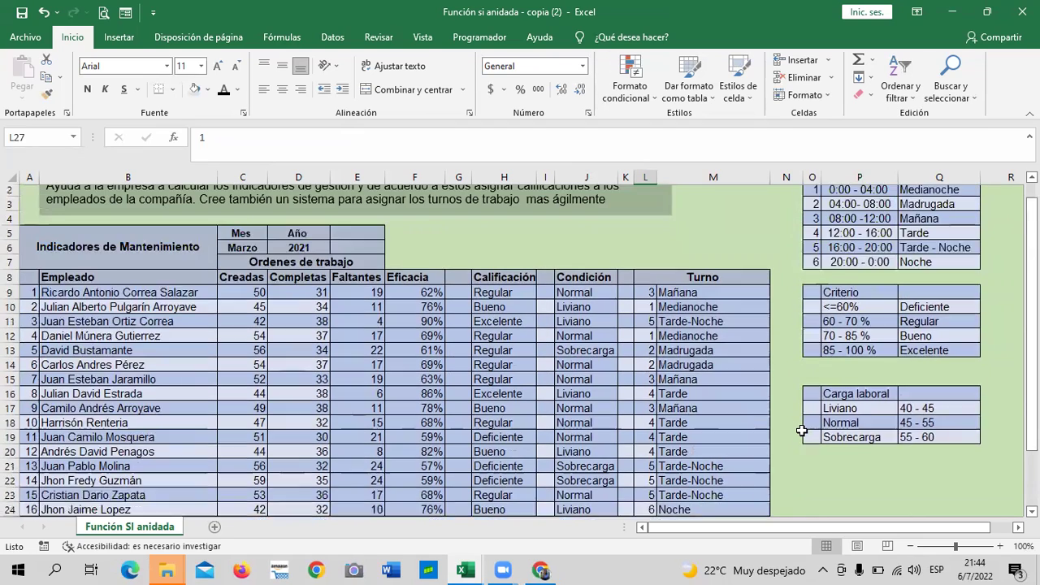
scroll(801, 429, "down", 2)
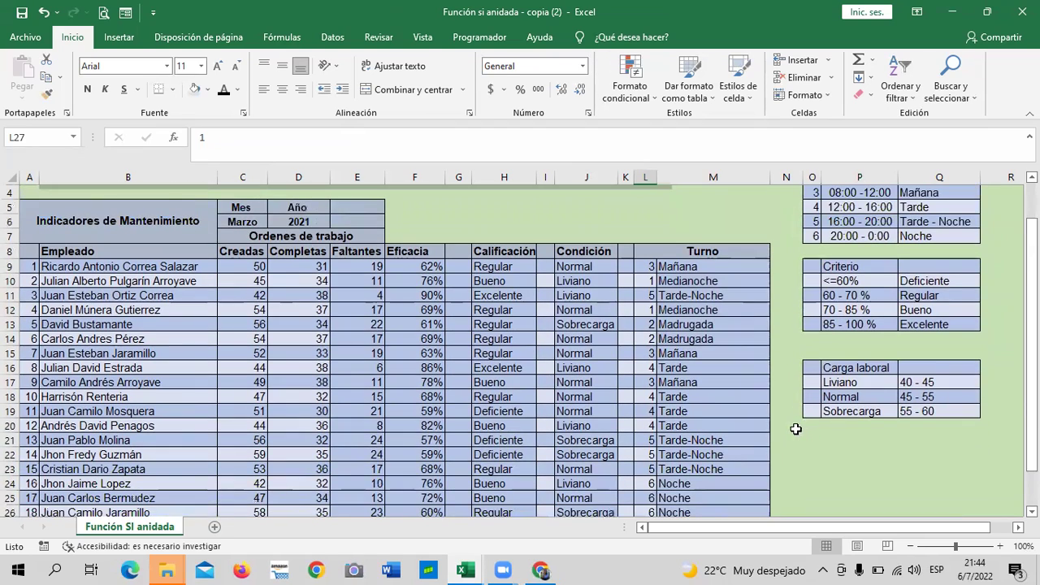
scroll(836, 240, "up", 1)
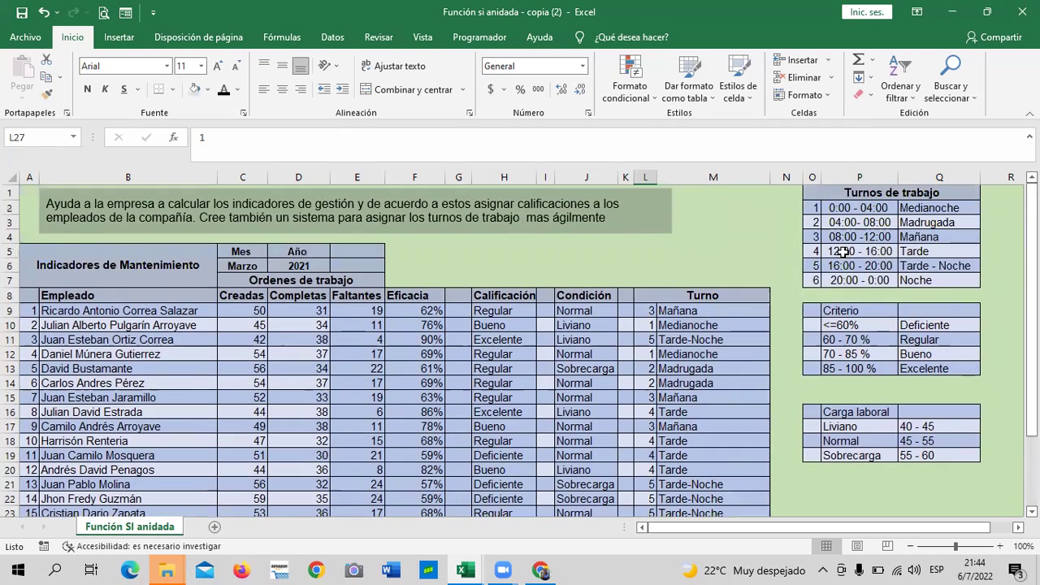
scroll(841, 253, "down", 1)
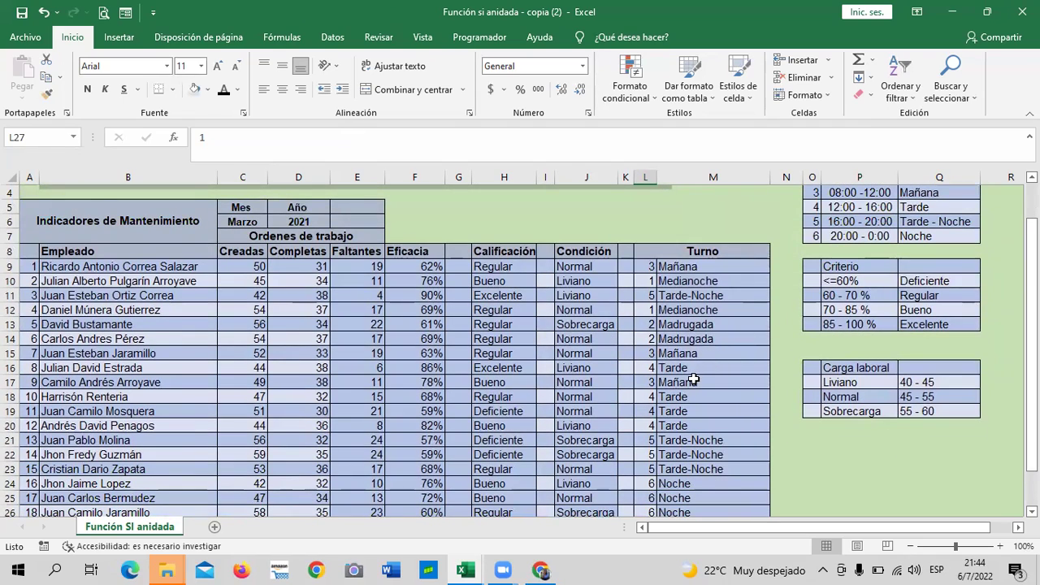
scroll(684, 379, "down", 1)
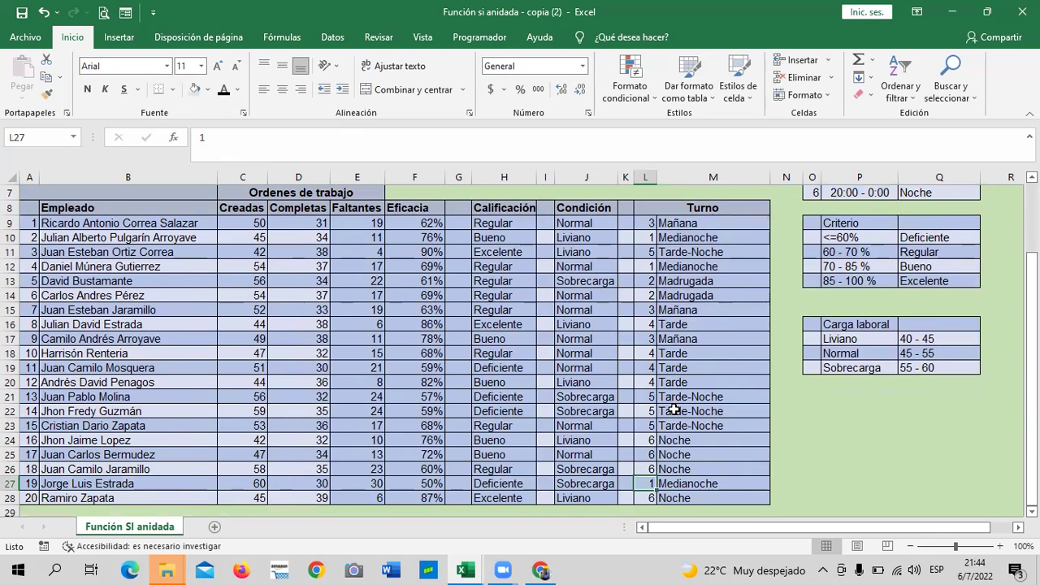
scroll(674, 408, "down", 2)
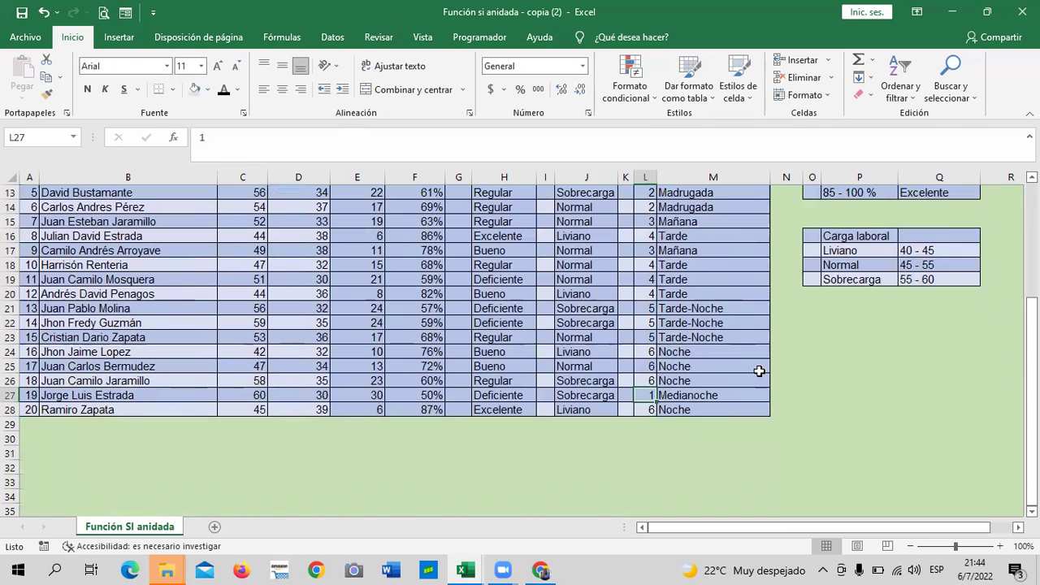
scroll(759, 371, "up", 3)
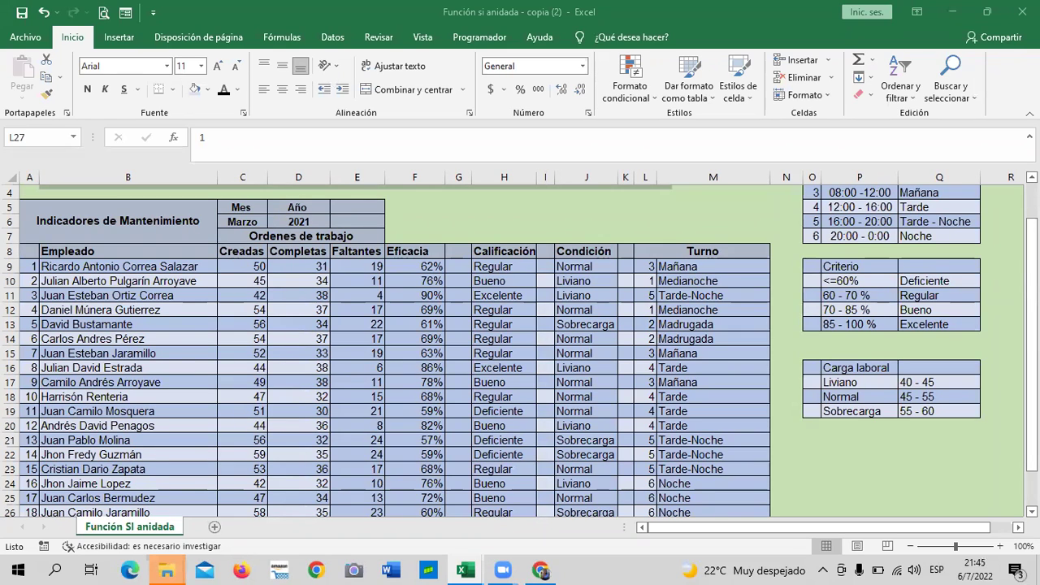
scroll(940, 248, "up", 1)
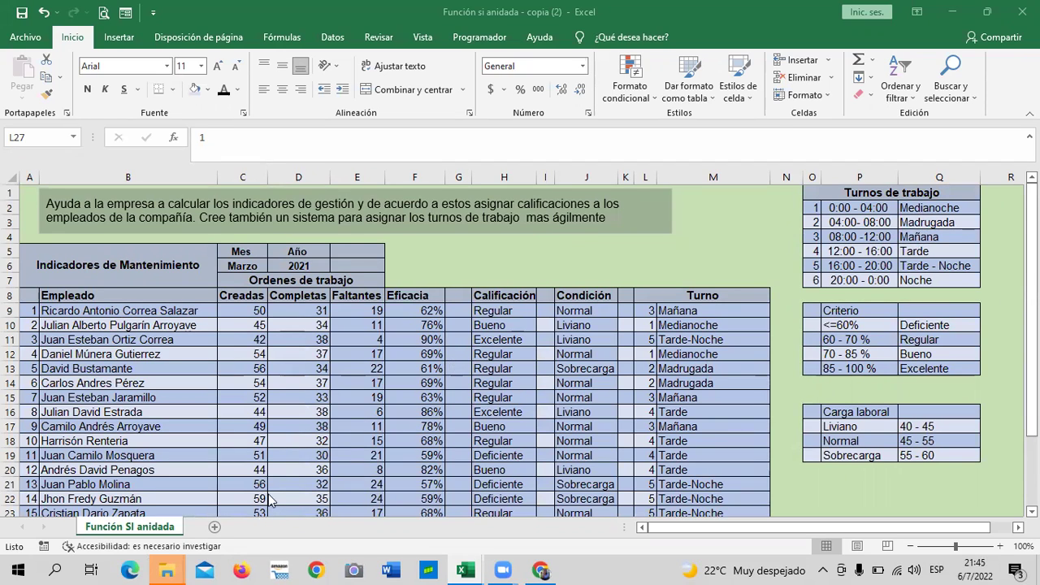
scroll(273, 499, "down", 2)
scroll(827, 477, "up", 2)
scroll(665, 415, "down", 3)
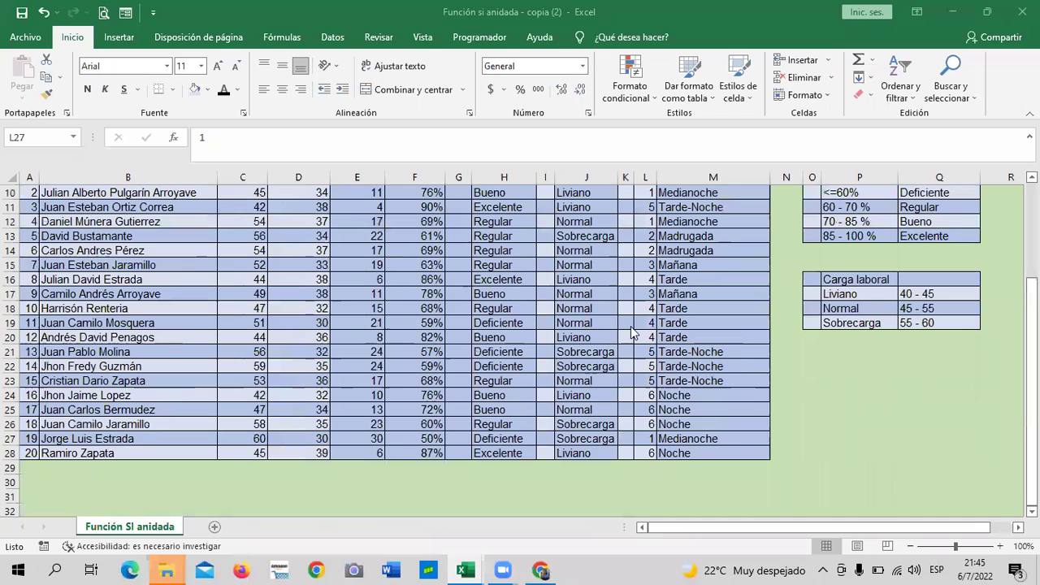
scroll(642, 333, "up", 2)
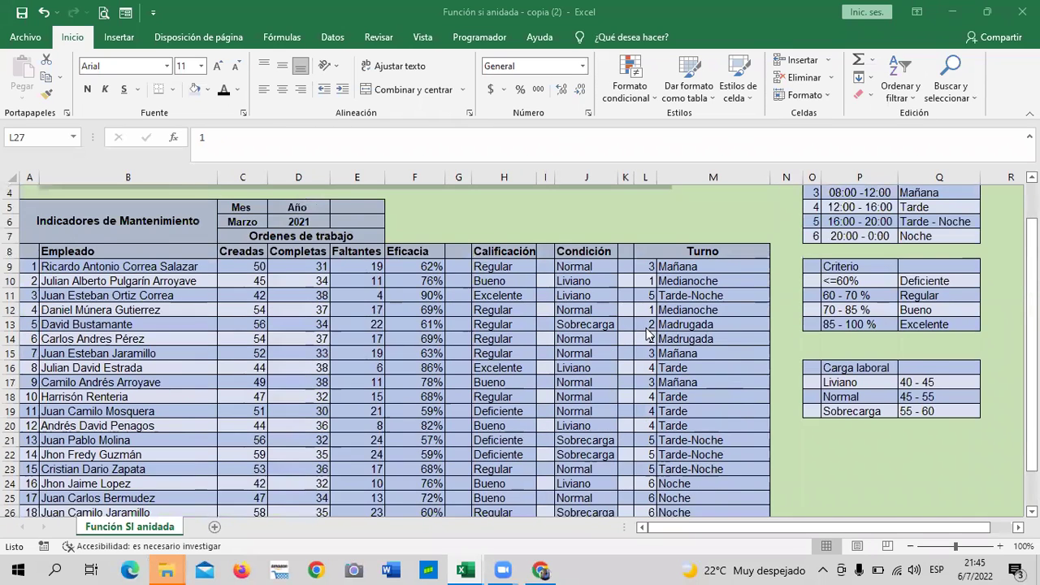
scroll(647, 334, "up", 1)
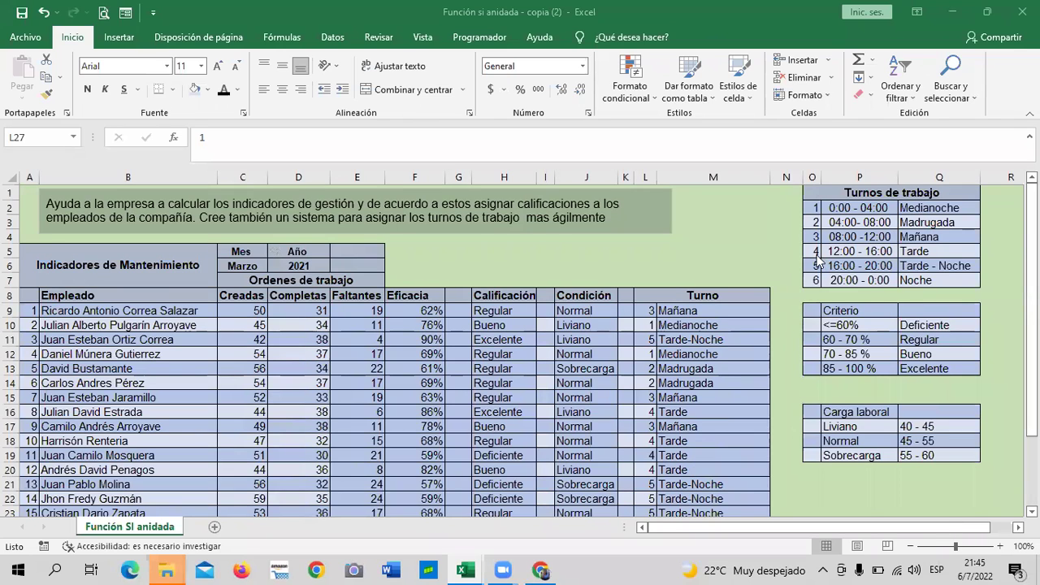
scroll(692, 340, "down", 2)
scroll(699, 346, "up", 1)
scroll(762, 357, "up", 1)
scroll(764, 353, "down", 2)
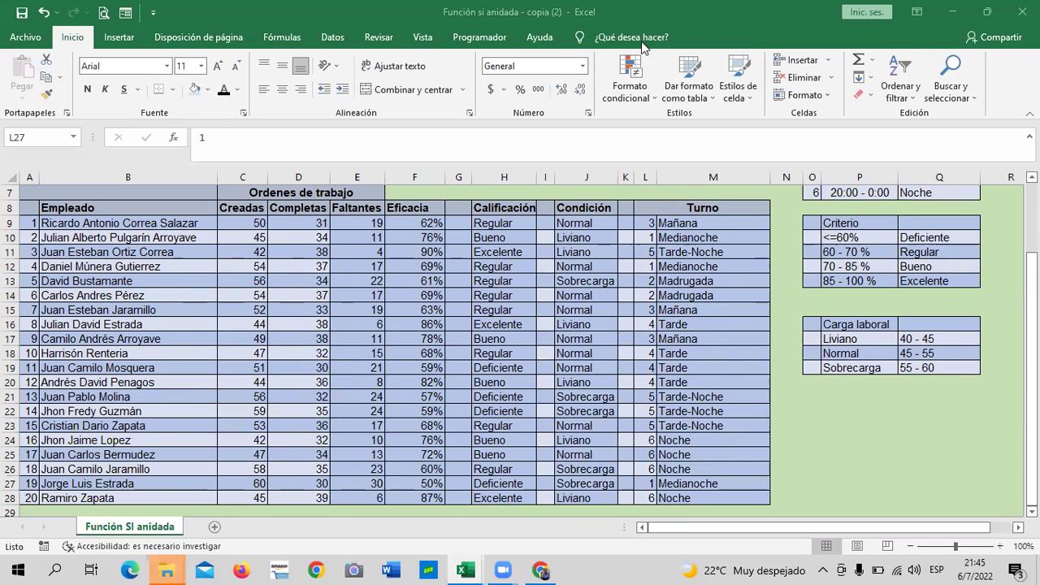
scroll(865, 271, "up", 2)
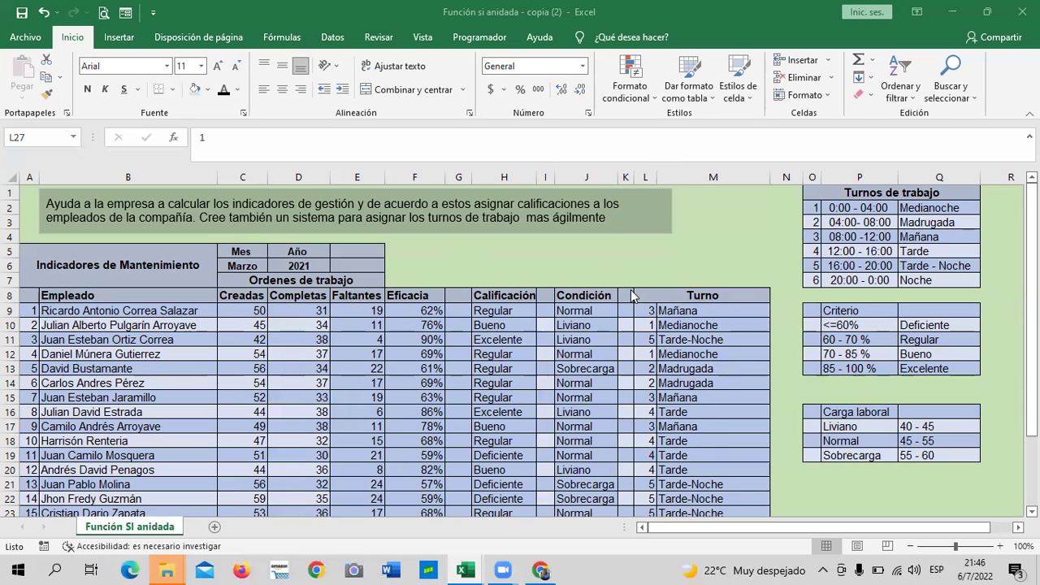
scroll(632, 296, "down", 1)
scroll(632, 296, "down", 1)
scroll(633, 295, "down", 1)
scroll(633, 295, "down", 2)
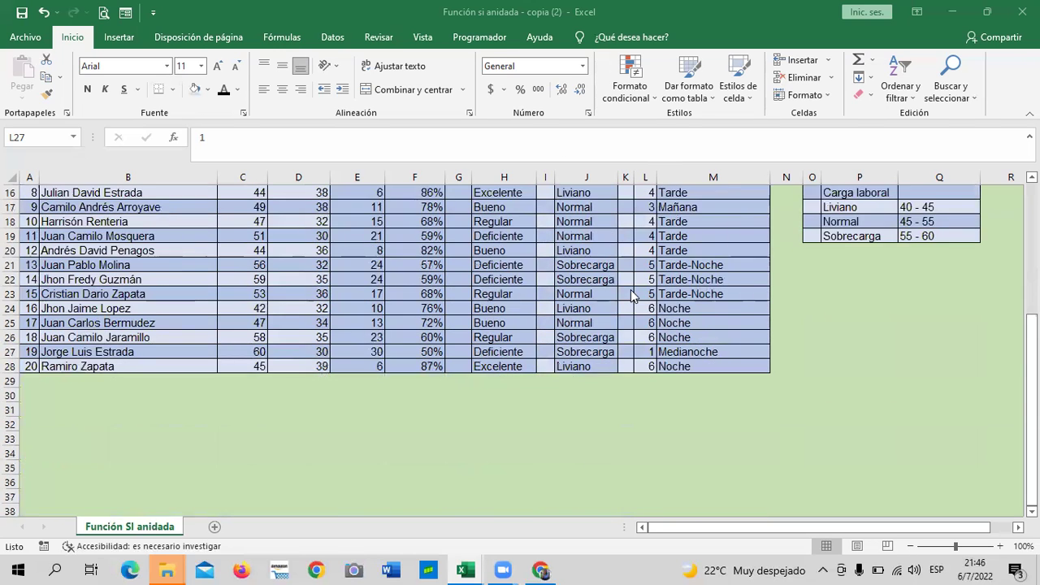
scroll(776, 403, "up", 1)
scroll(781, 399, "up", 3)
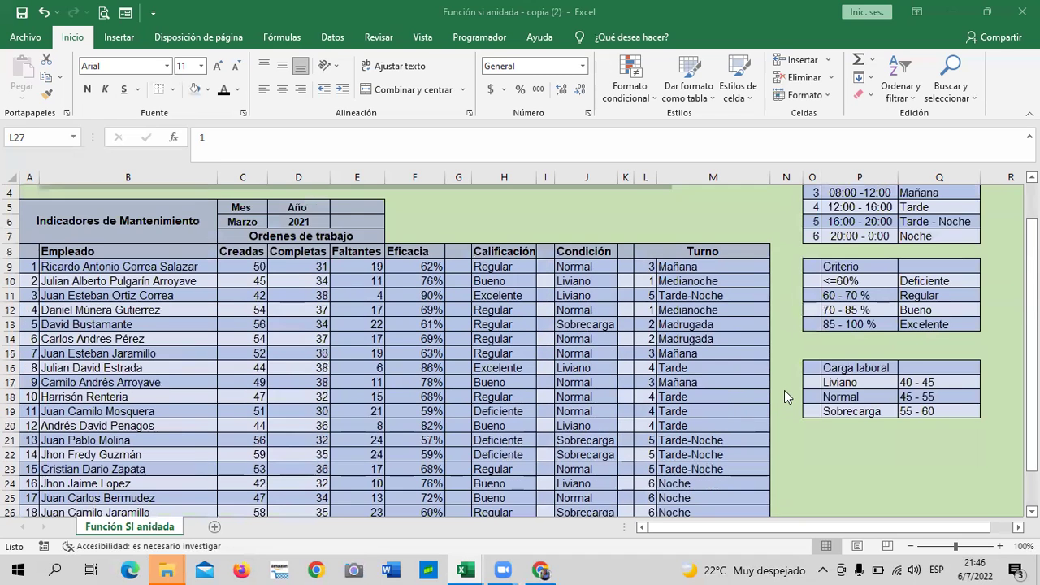
scroll(778, 369, "down", 1)
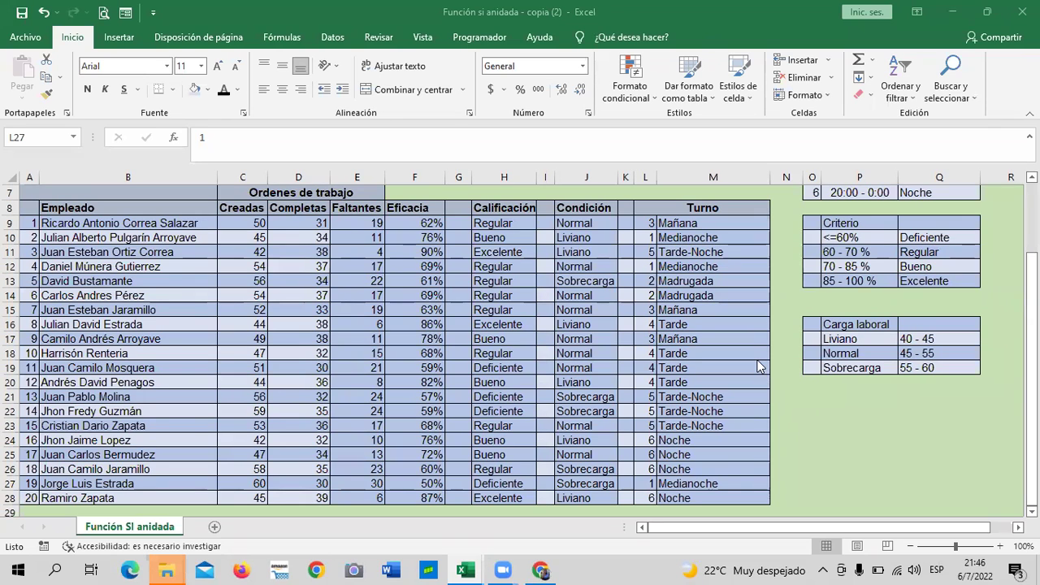
scroll(789, 425, "up", 2)
scroll(789, 425, "down", 2)
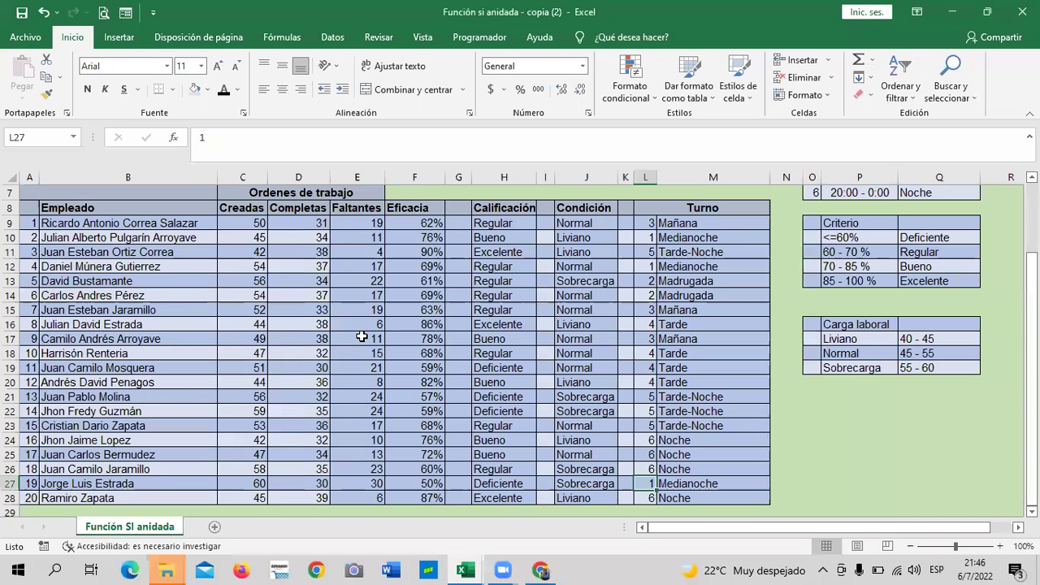
scroll(362, 336, "up", 2)
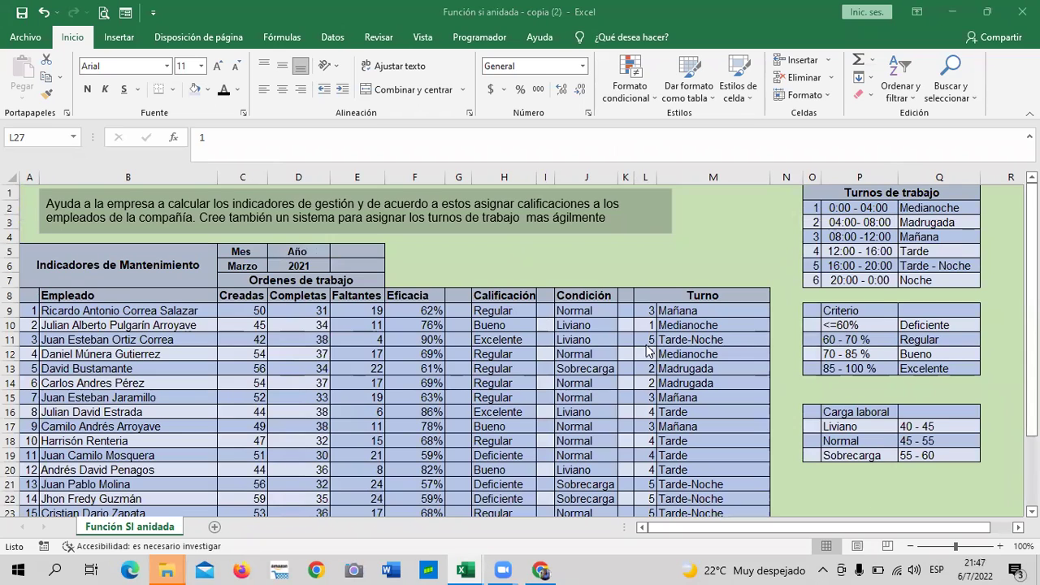
scroll(616, 370, "down", 2)
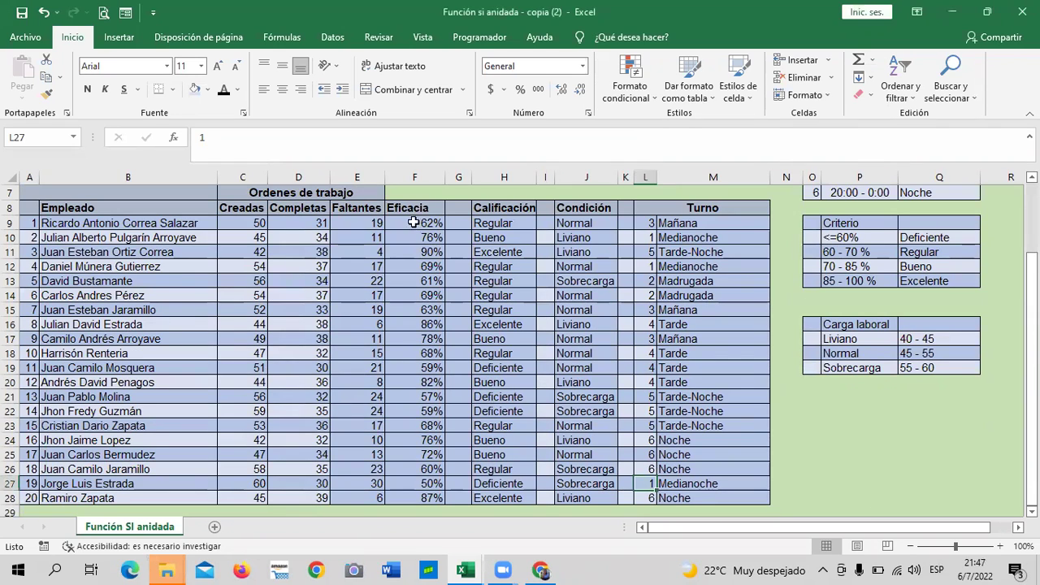
left_click(412, 227)
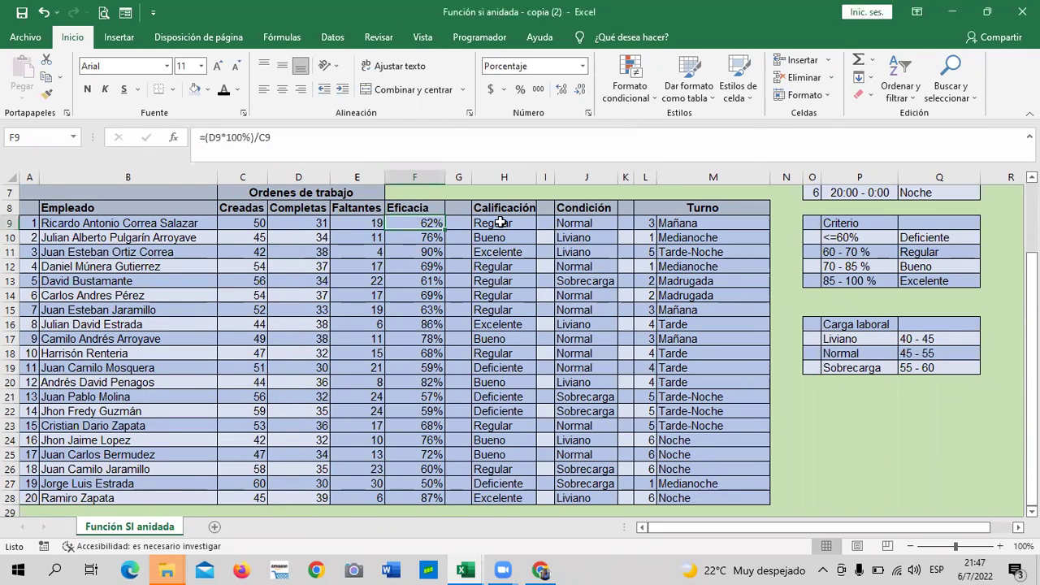
left_click(502, 226)
left_click(593, 222)
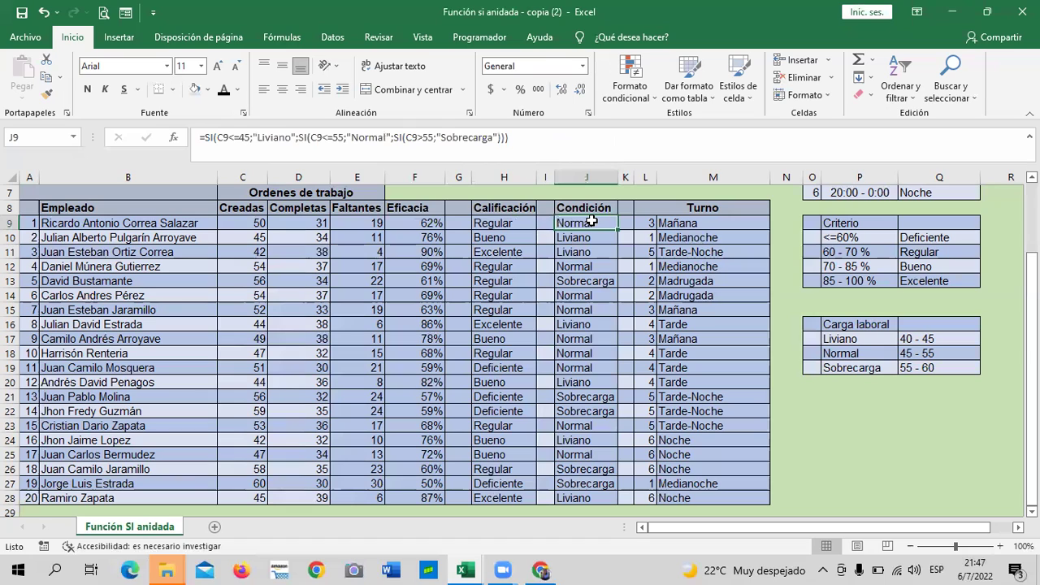
left_click(697, 221)
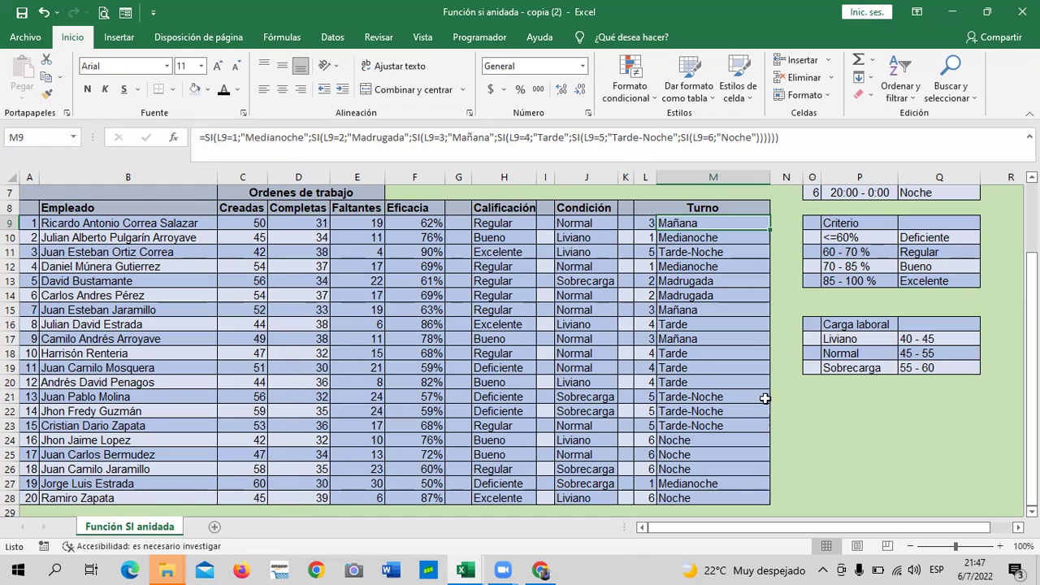
left_click(909, 466)
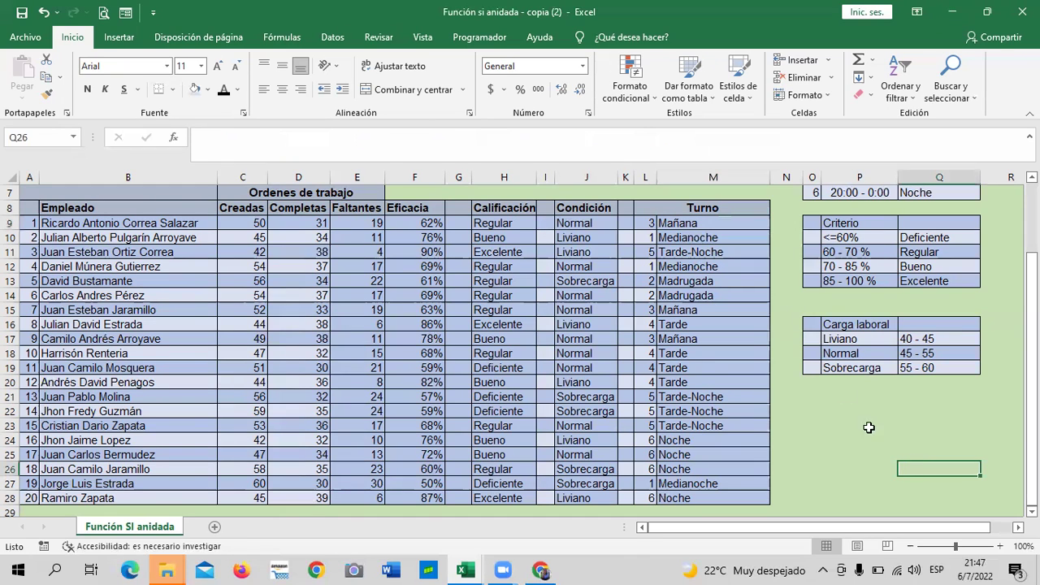
left_click(712, 221)
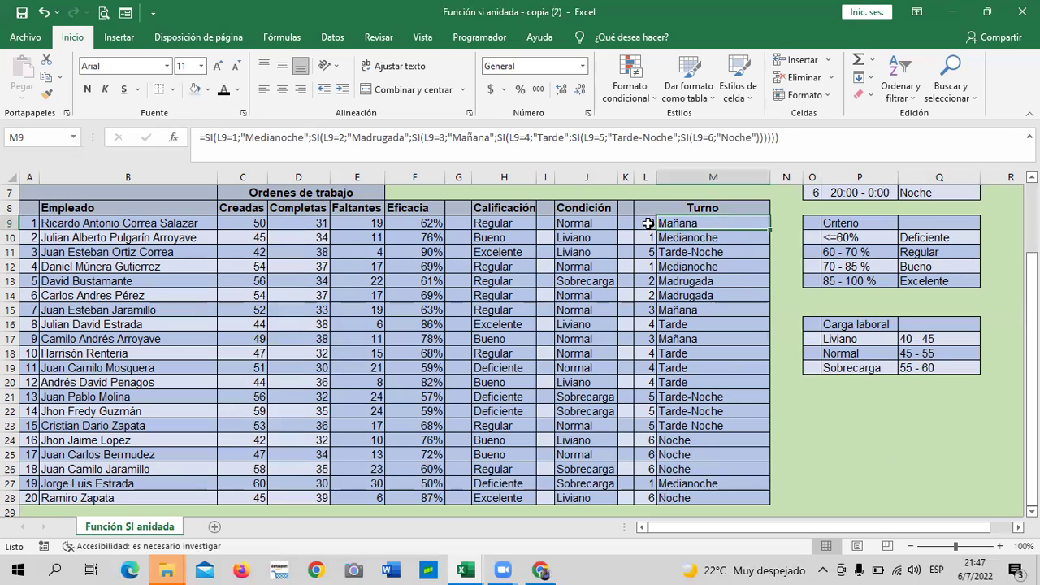
Step: Change the shift number in L9 to 1 so row 9 shows Medianoche
left_click(646, 224)
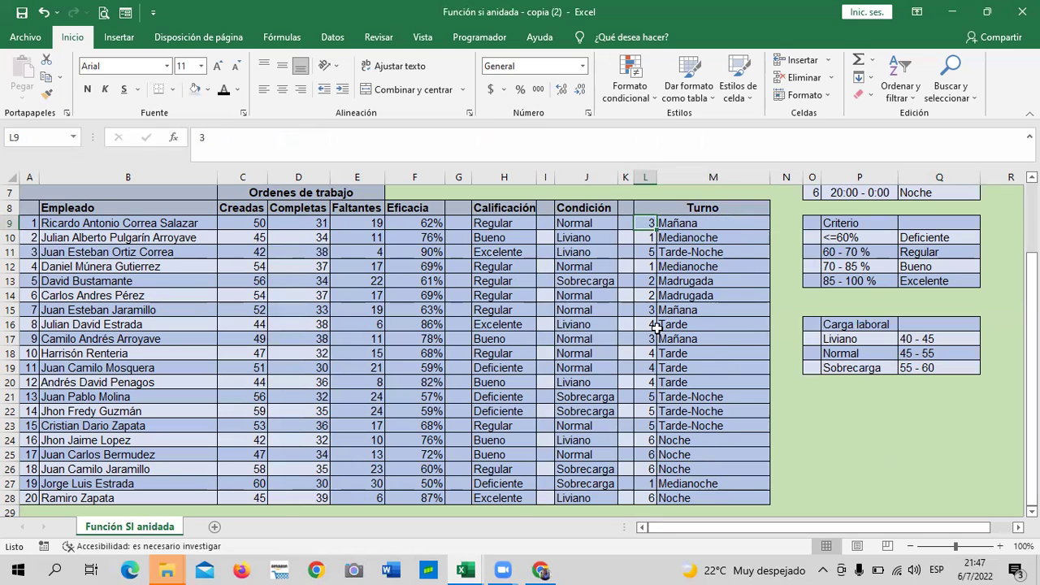
left_click(723, 283)
left_click(647, 224)
type("1")
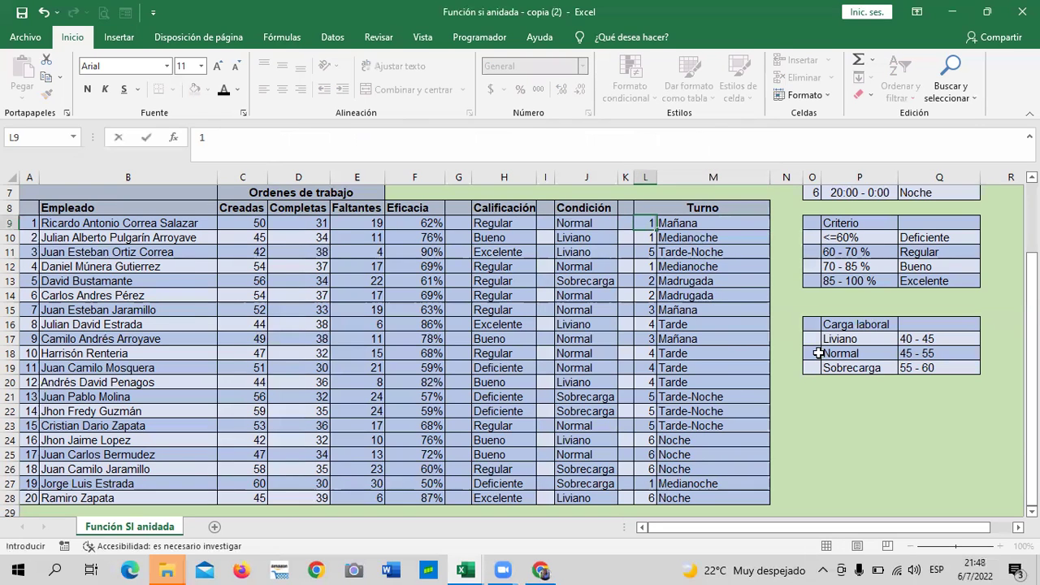
key("Return")
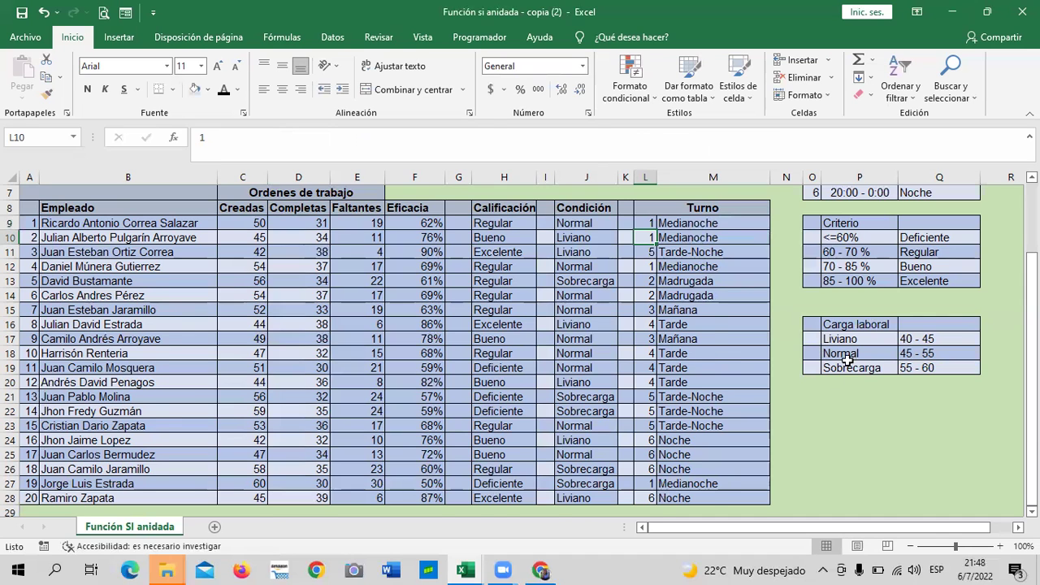
scroll(819, 354, "up", 2)
scroll(822, 387, "down", 2)
Step: Change L28 to 5, then undo it to restore shift 6 Noche
left_click(646, 496)
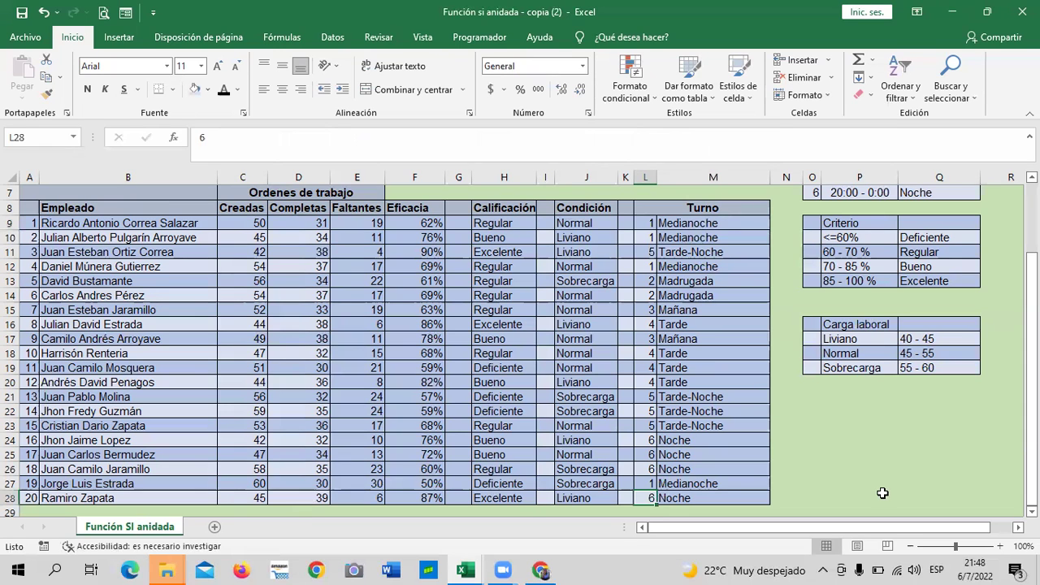
type("5")
key("Return")
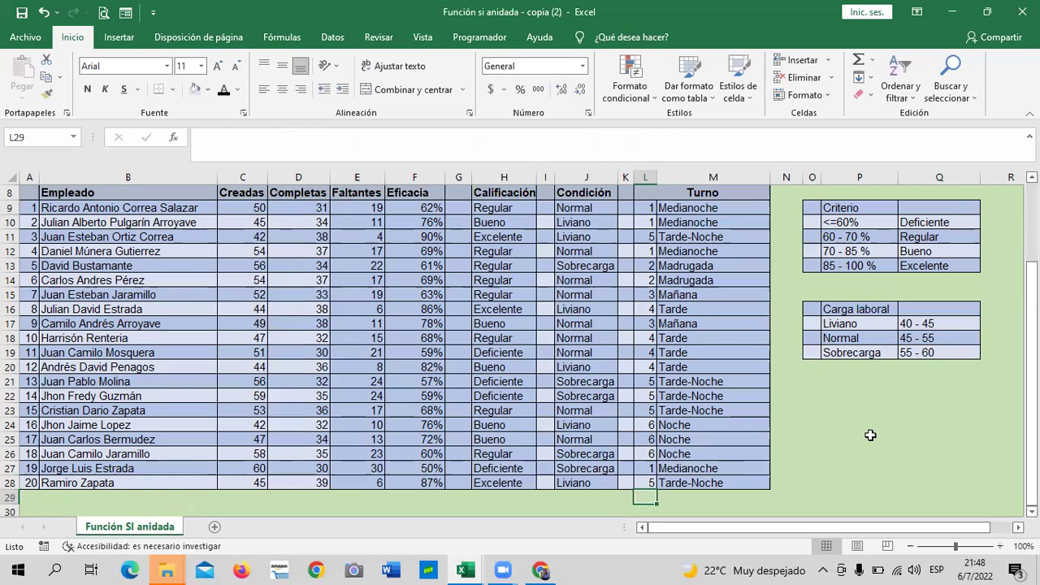
scroll(642, 479, "up", 2)
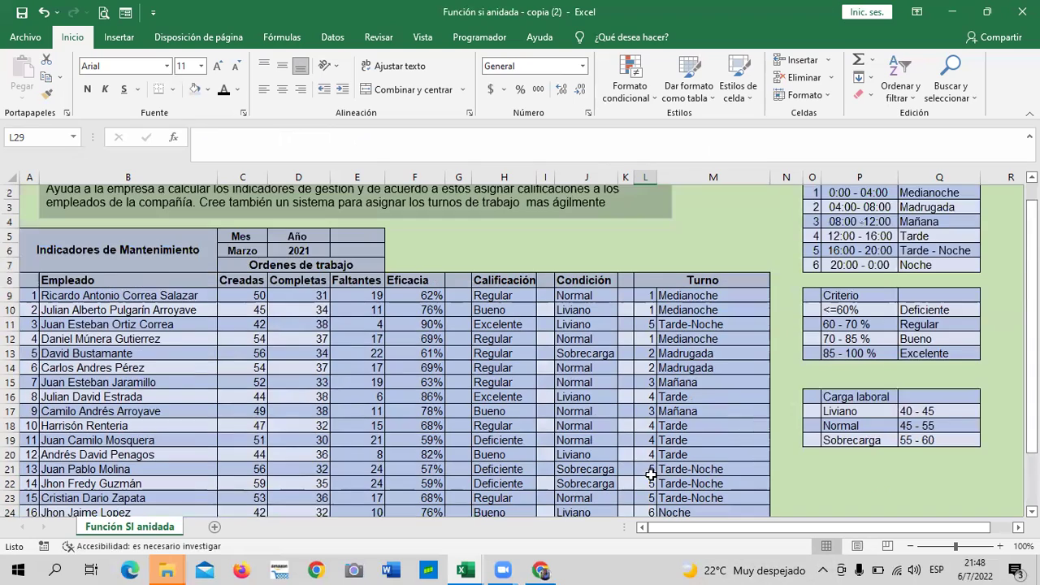
scroll(642, 422, "down", 1)
scroll(638, 382, "down", 2)
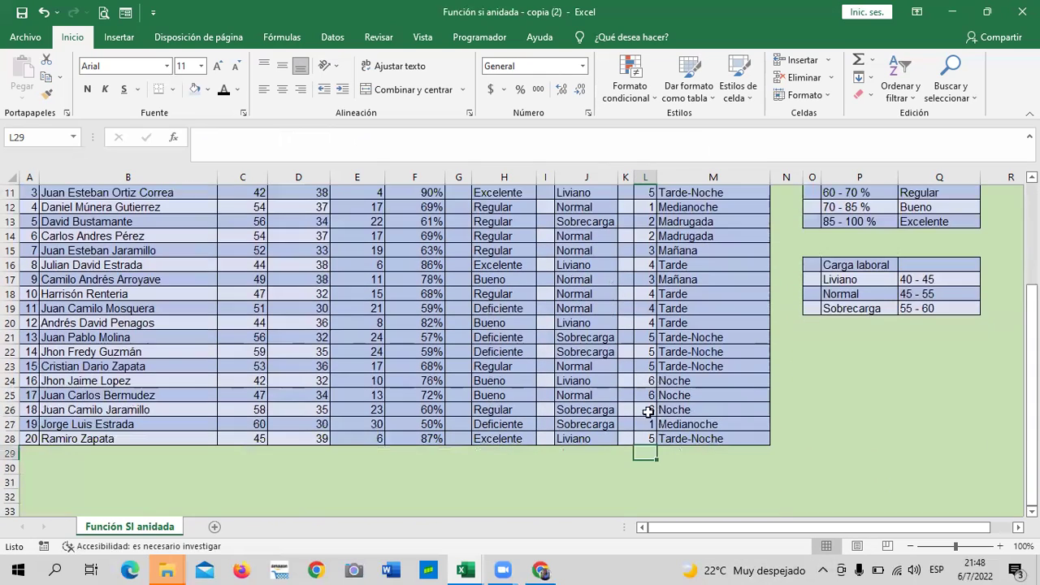
left_click(704, 425)
left_click_drag(649, 439, 649, 423)
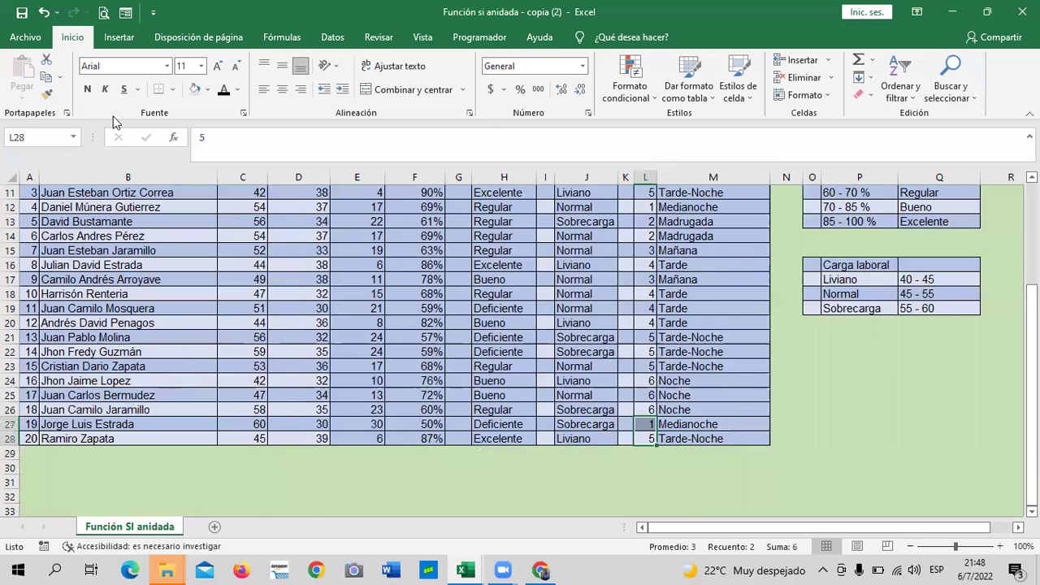
scroll(113, 116, "up", 3)
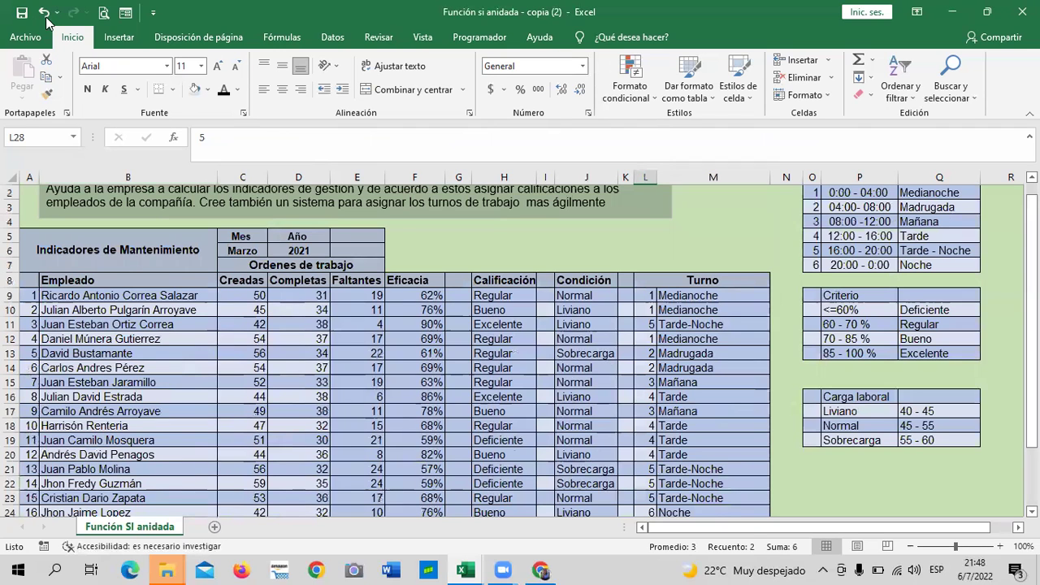
left_click(44, 13)
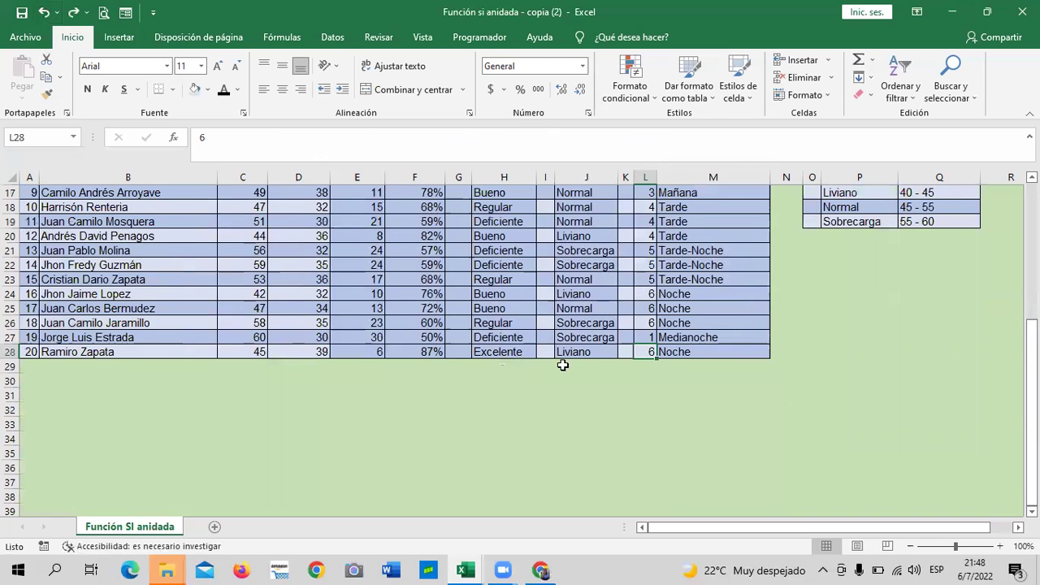
left_click(474, 382)
scroll(476, 374, "up", 4)
scroll(473, 378, "down", 2)
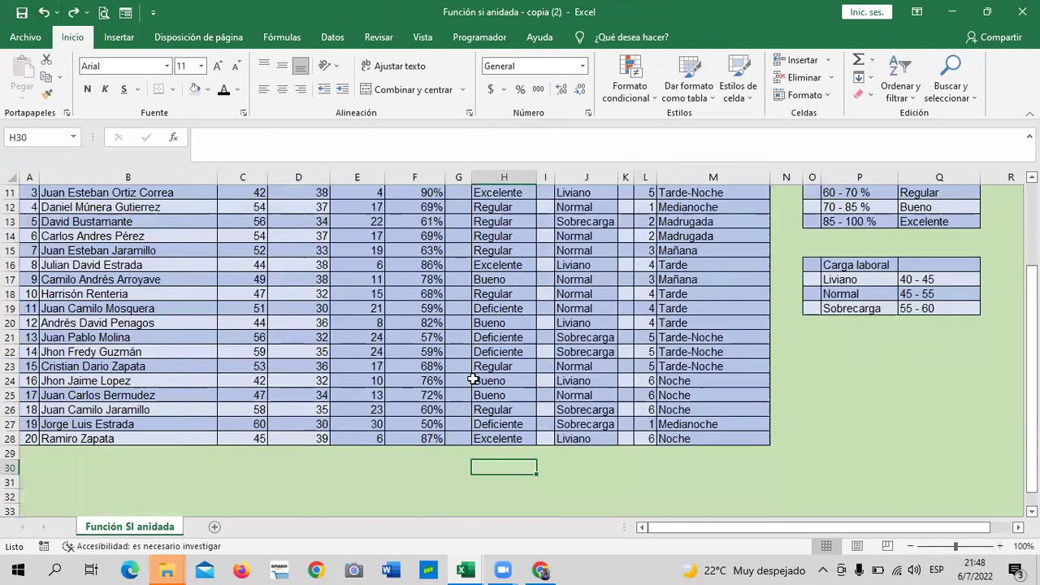
mouse_move(475, 566)
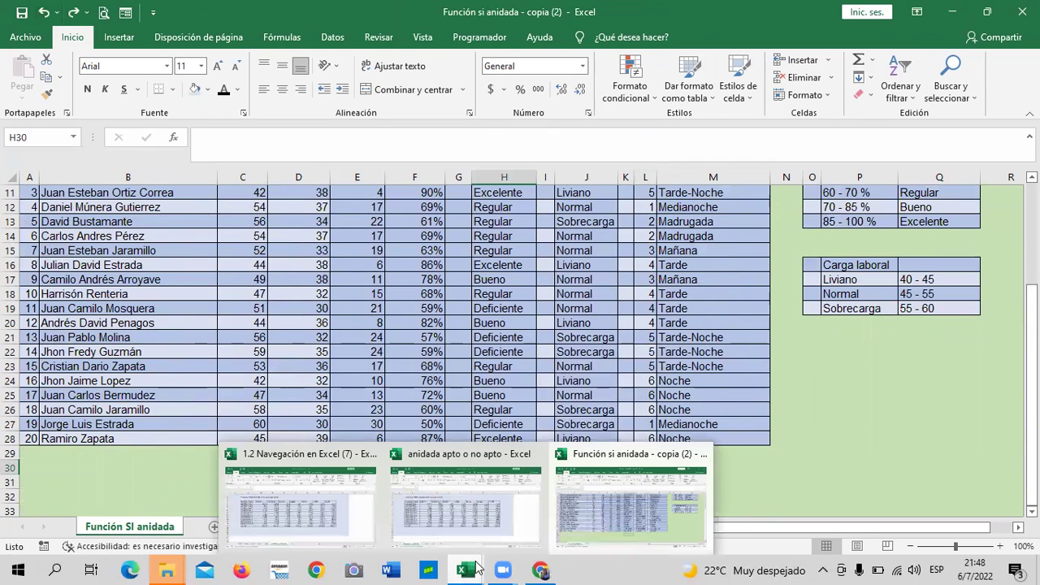
Step: Switch to the anidada apto o no apto workbook and open sheet 7 (2)
left_click(466, 500)
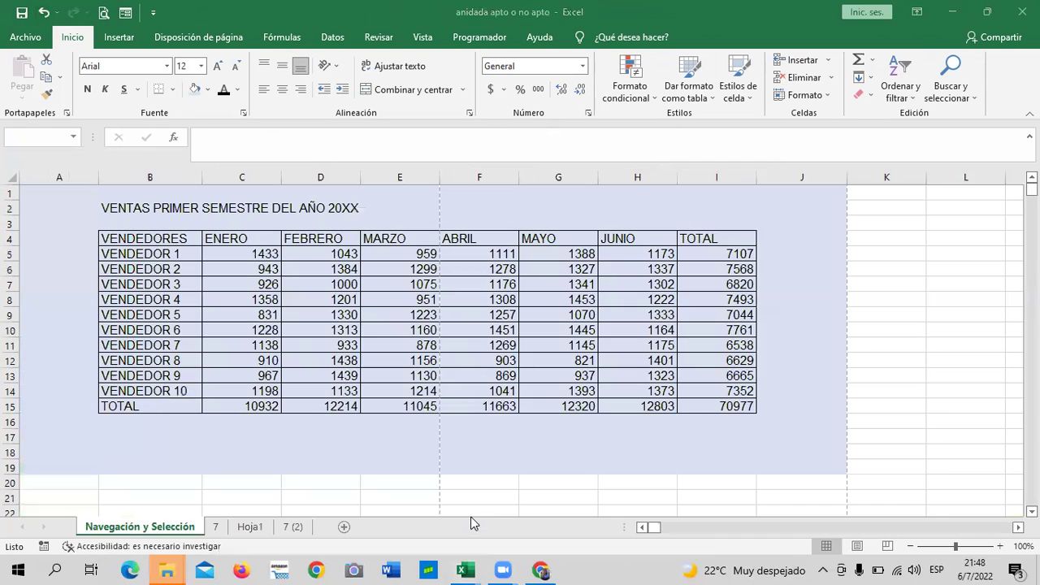
left_click(292, 527)
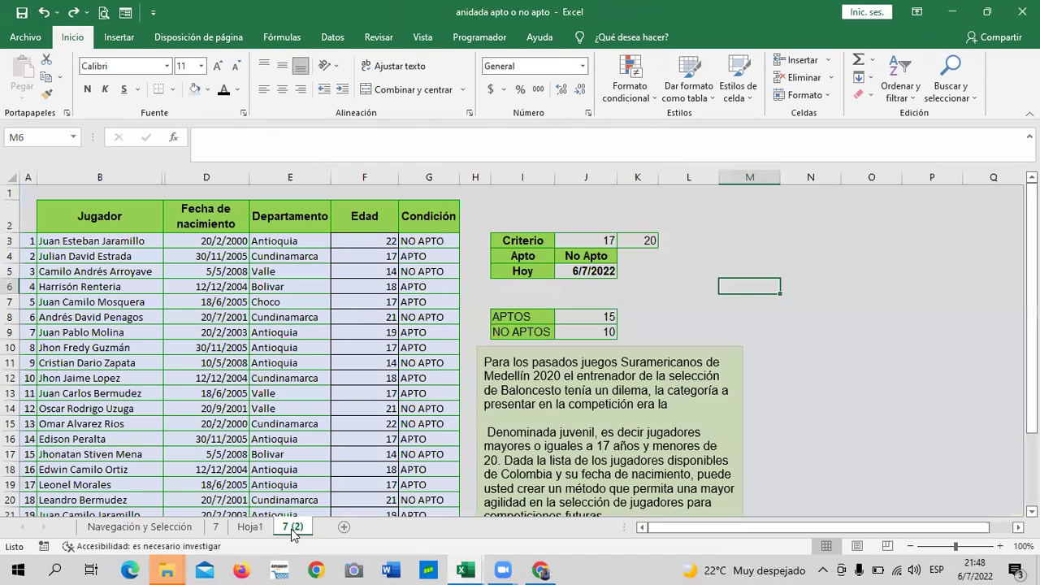
left_click(792, 323)
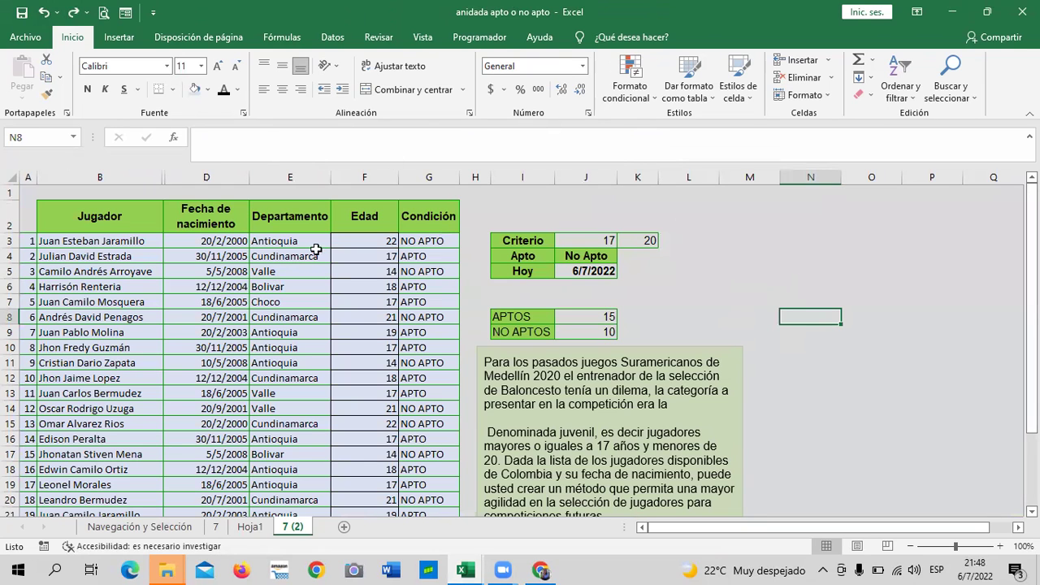
left_click(755, 273)
scroll(762, 307, "down", 5)
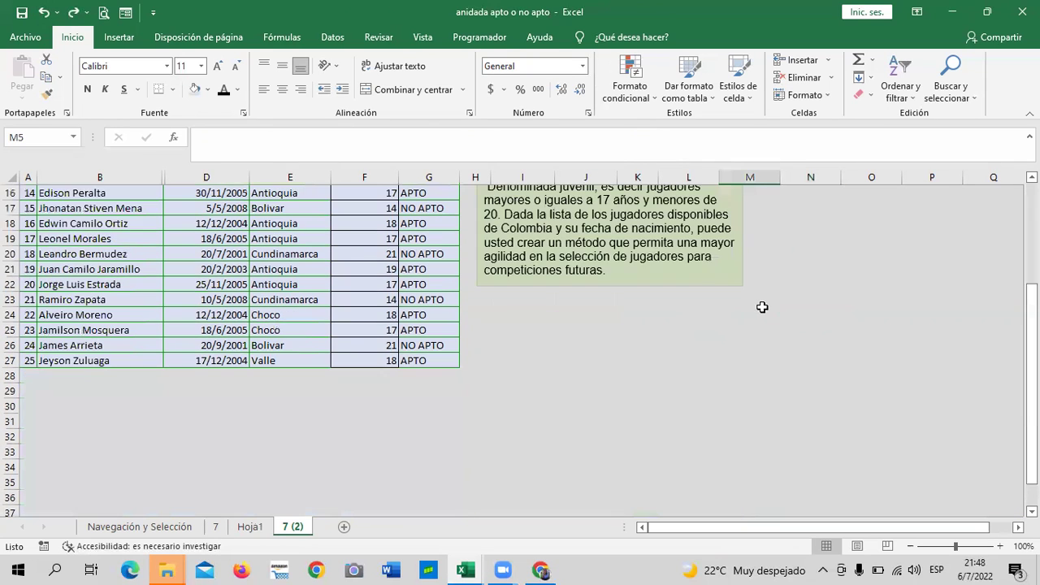
scroll(756, 341, "up", 4)
scroll(439, 277, "up", 1)
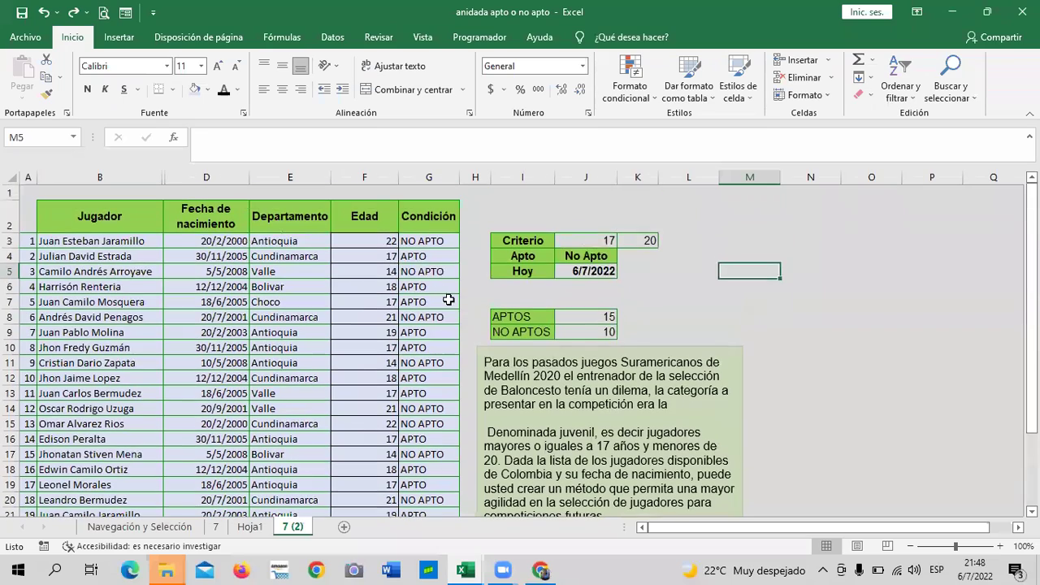
Step: Clear the Condición results in G4:G27
left_click_drag(426, 256, 456, 495)
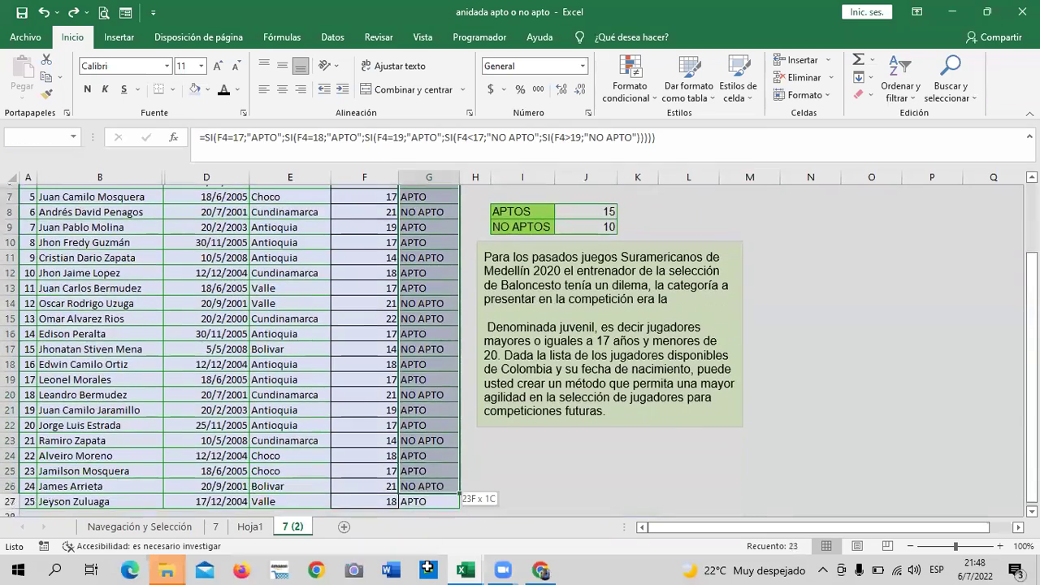
left_click_drag(455, 505, 413, 481)
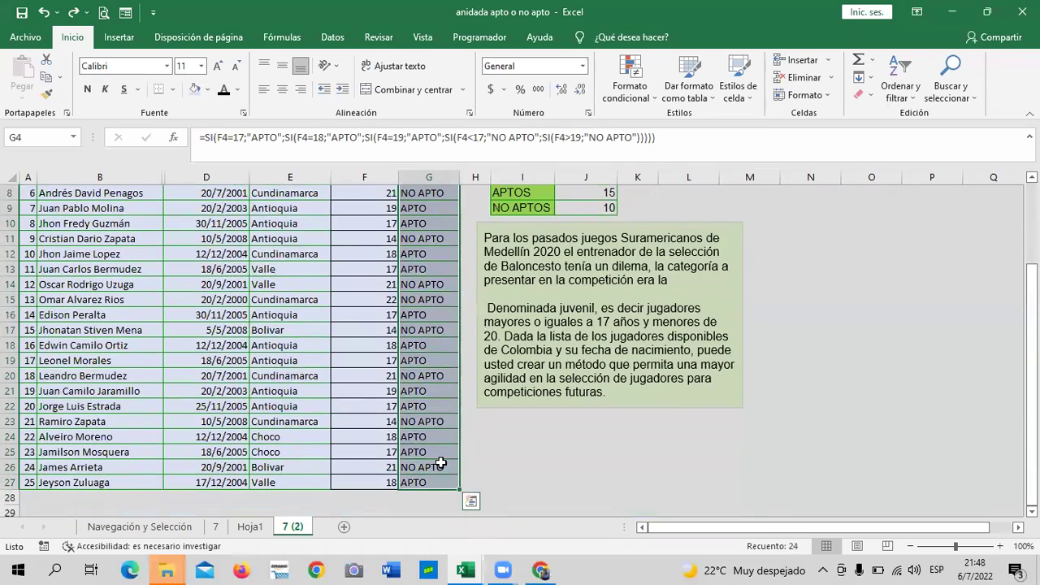
key("Delete")
scroll(440, 463, "up", 3)
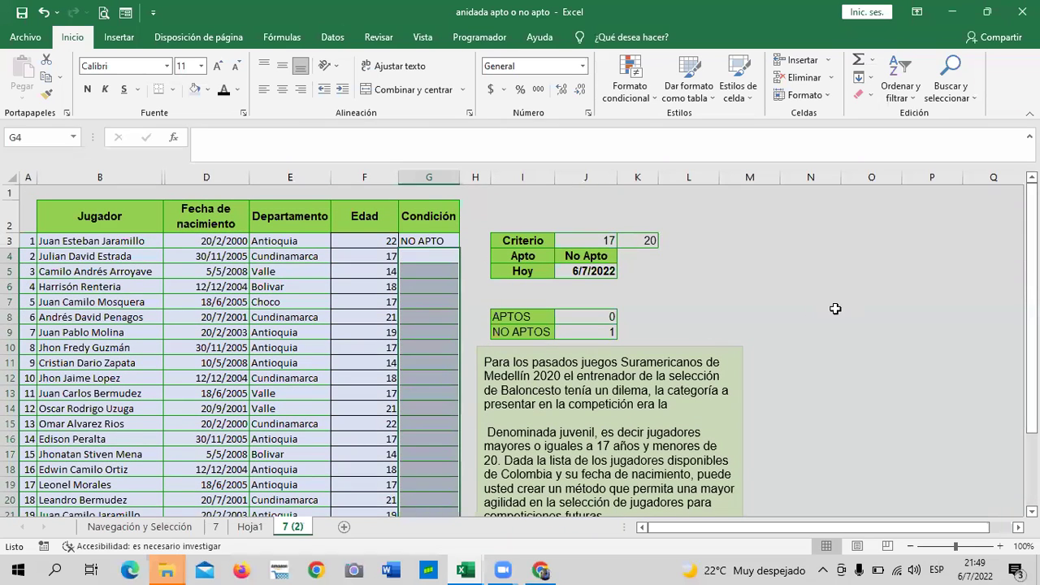
left_click(839, 305)
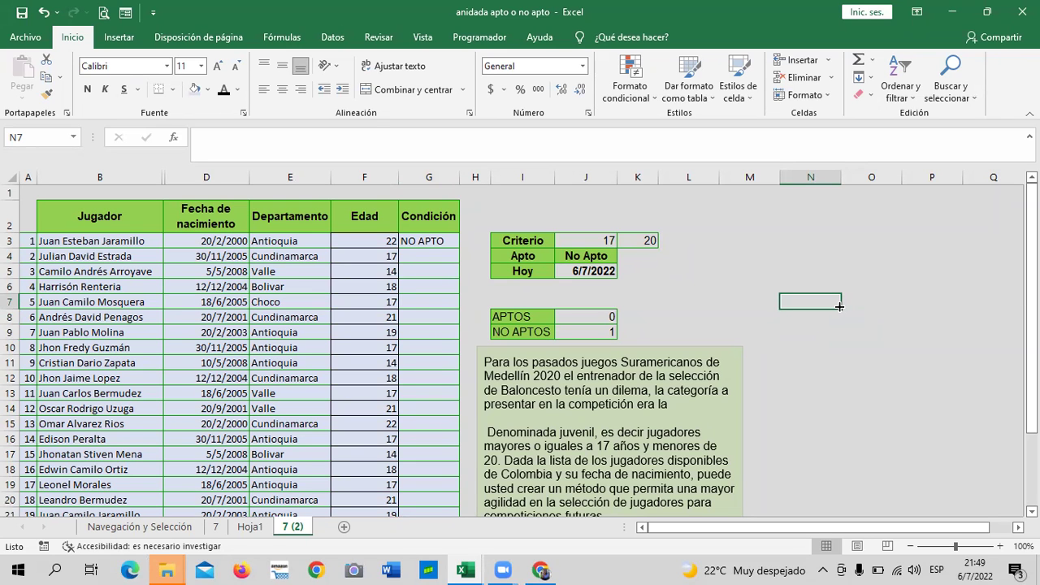
scroll(824, 320, "down", 1)
scroll(785, 351, "up", 1)
scroll(785, 351, "down", 1)
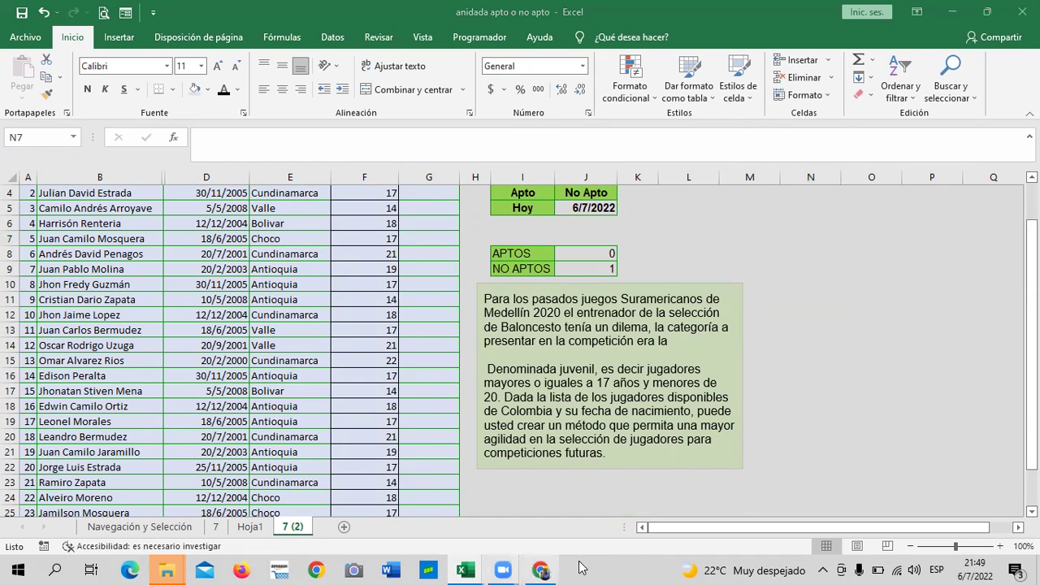
Step: Scroll the Chrome lesson to the Función SI anidada download link, then return to the workbook
left_click(541, 571)
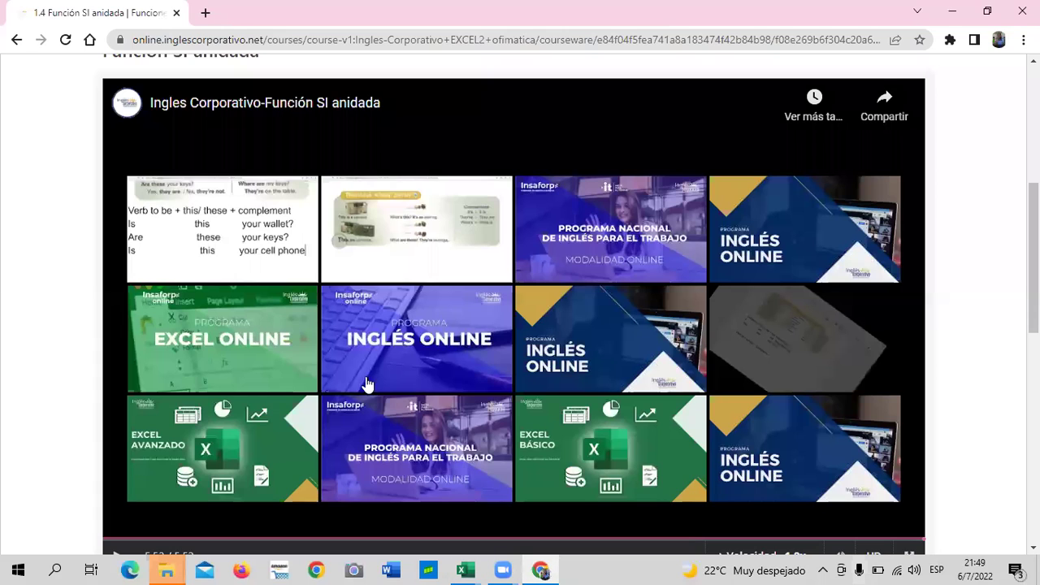
scroll(367, 384, "up", 5)
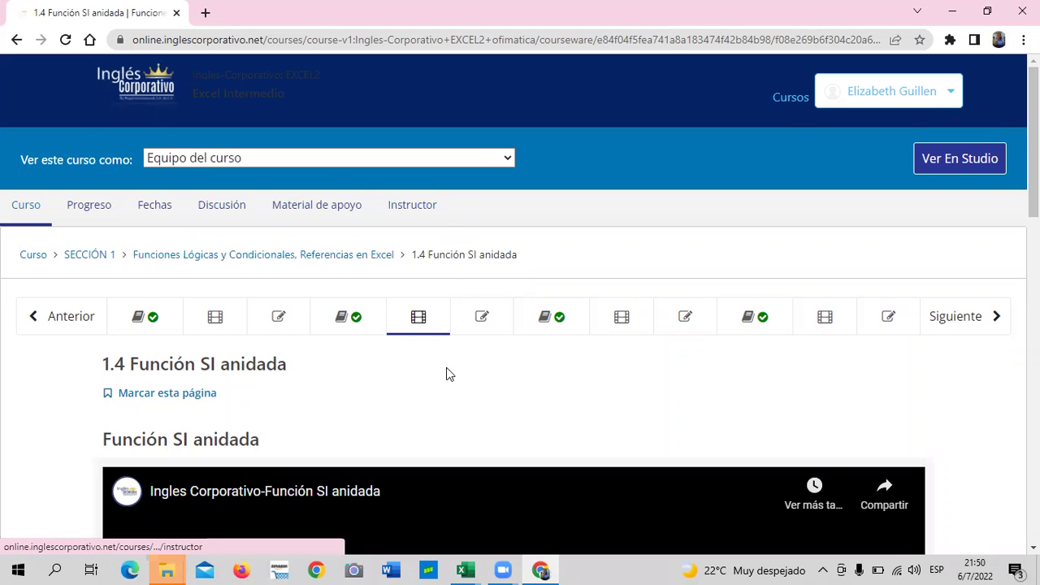
scroll(407, 406, "down", 1)
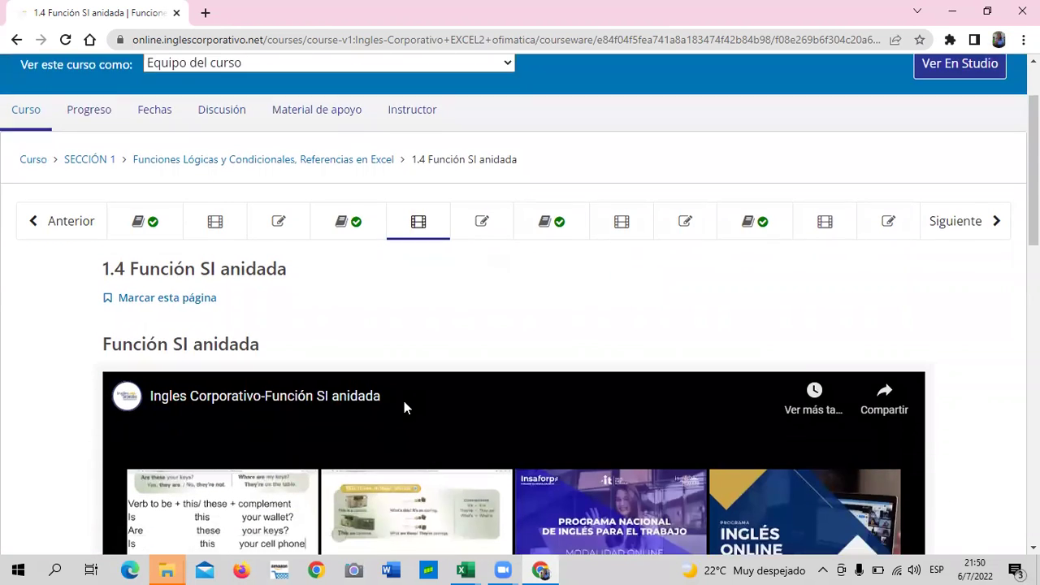
scroll(404, 408, "down", 4)
scroll(404, 408, "down", 4)
scroll(401, 408, "up", 4)
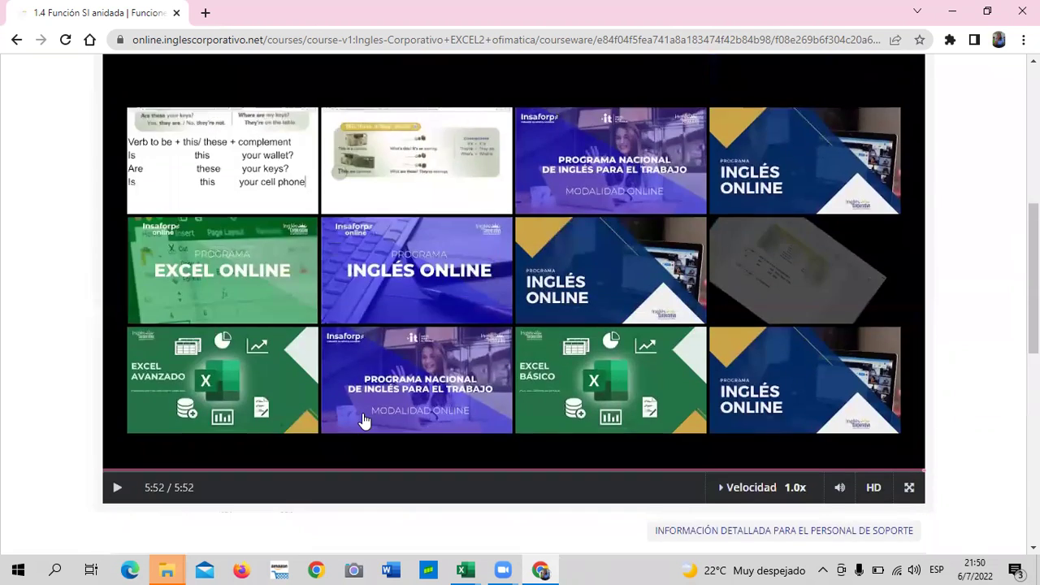
scroll(117, 262, "up", 4)
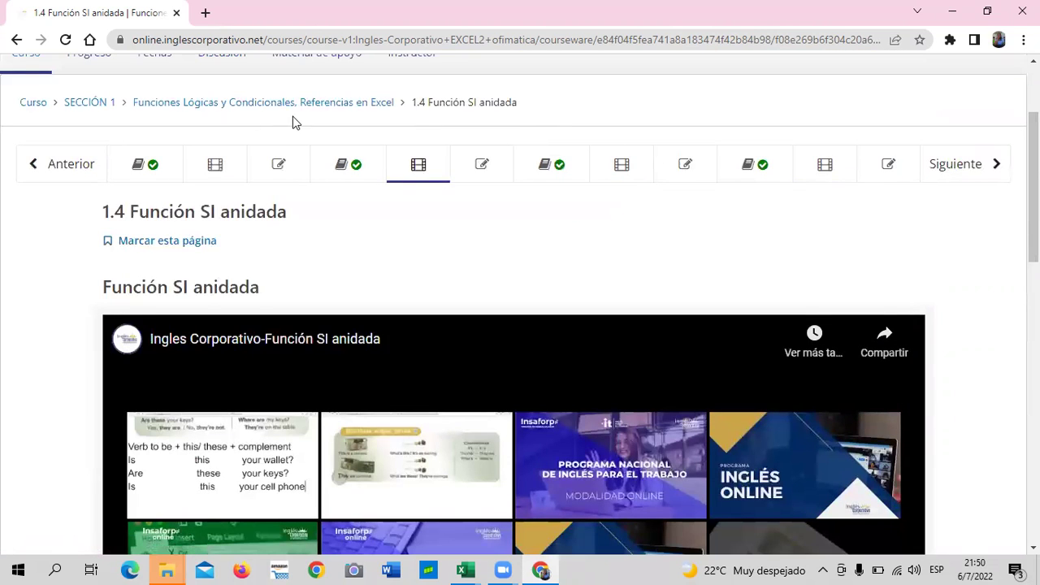
scroll(422, 349, "down", 2)
scroll(399, 271, "up", 2)
scroll(297, 400, "down", 5)
scroll(325, 417, "down", 2)
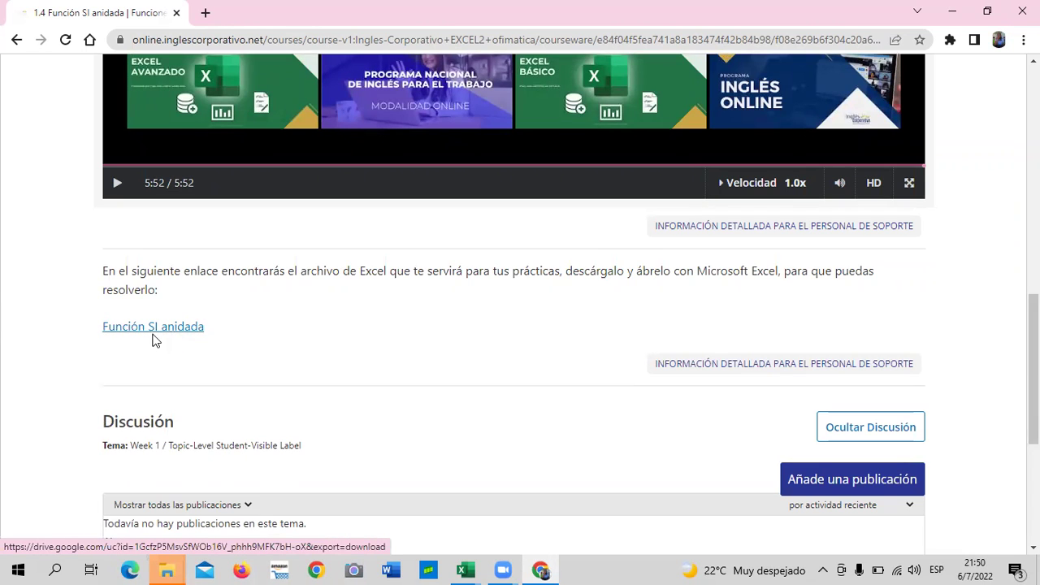
mouse_move(468, 569)
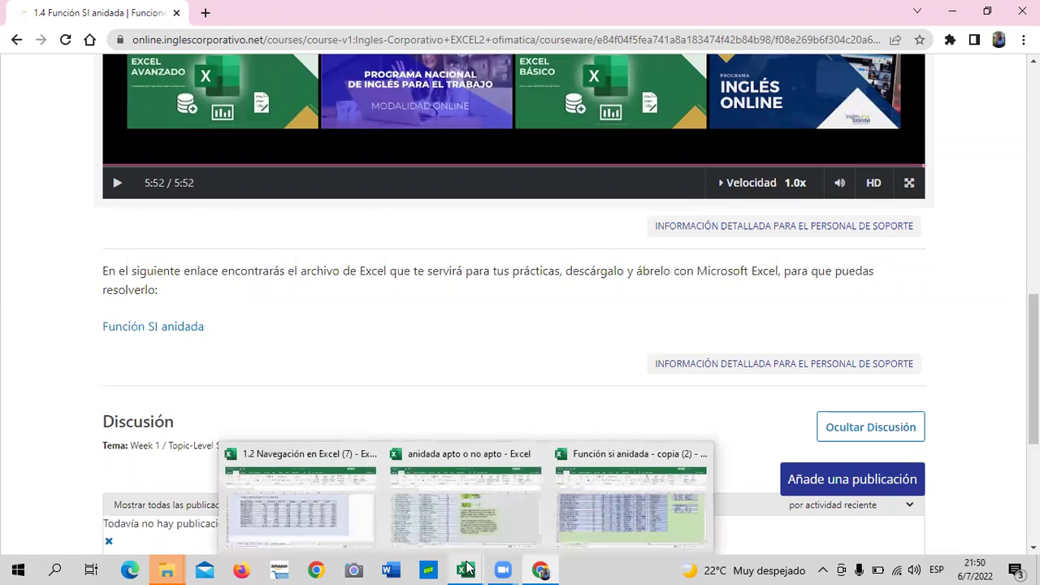
left_click(457, 532)
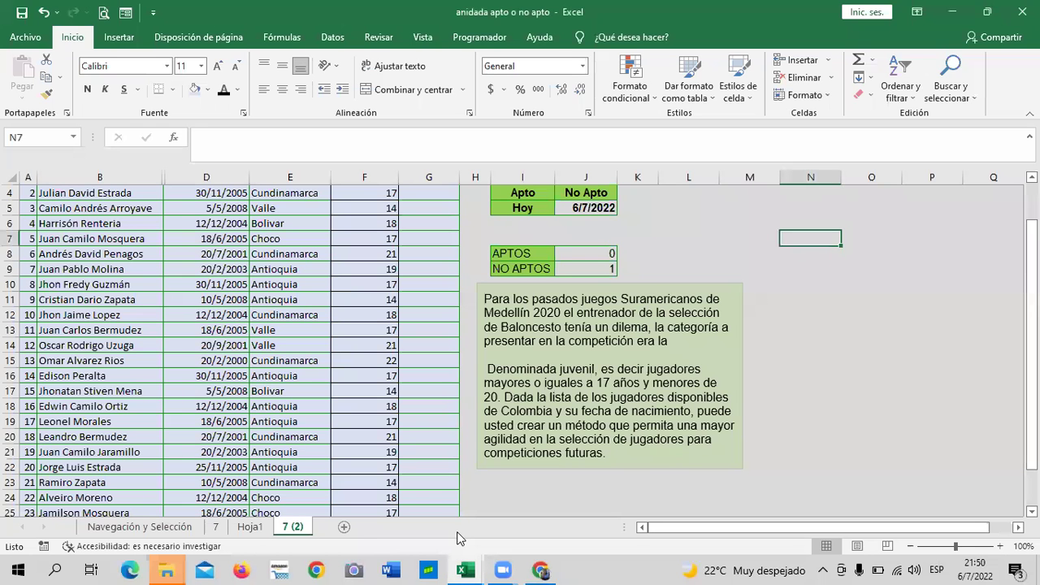
Step: Bring sheet 7 (2) into view, showing the player ages, empty Condición column, APTOS 0 and NO APTOS 1
left_click(859, 306)
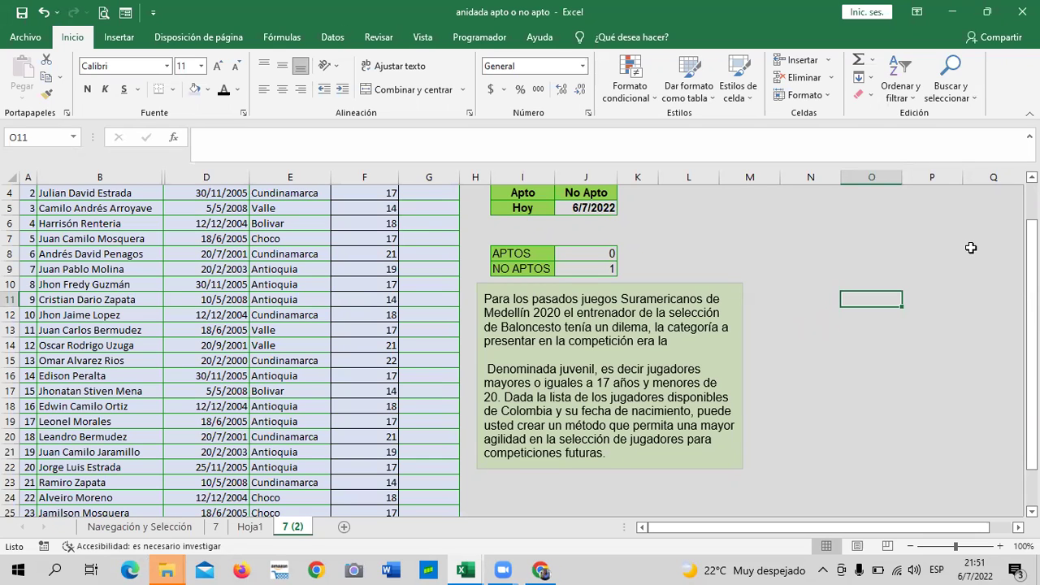
scroll(582, 392, "up", 1)
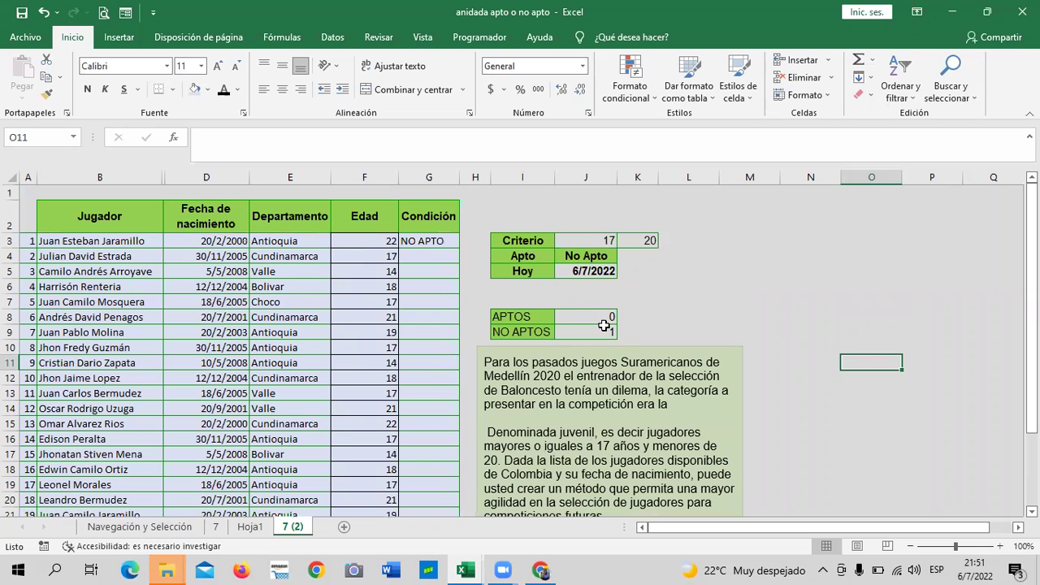
scroll(591, 363, "down", 1)
scroll(591, 363, "down", 1)
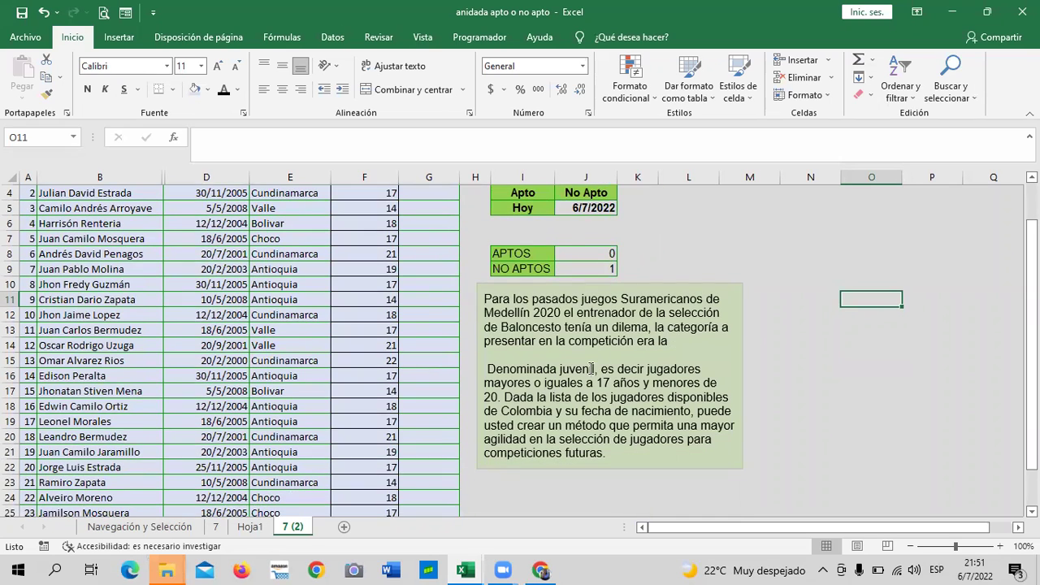
scroll(591, 363, "up", 1)
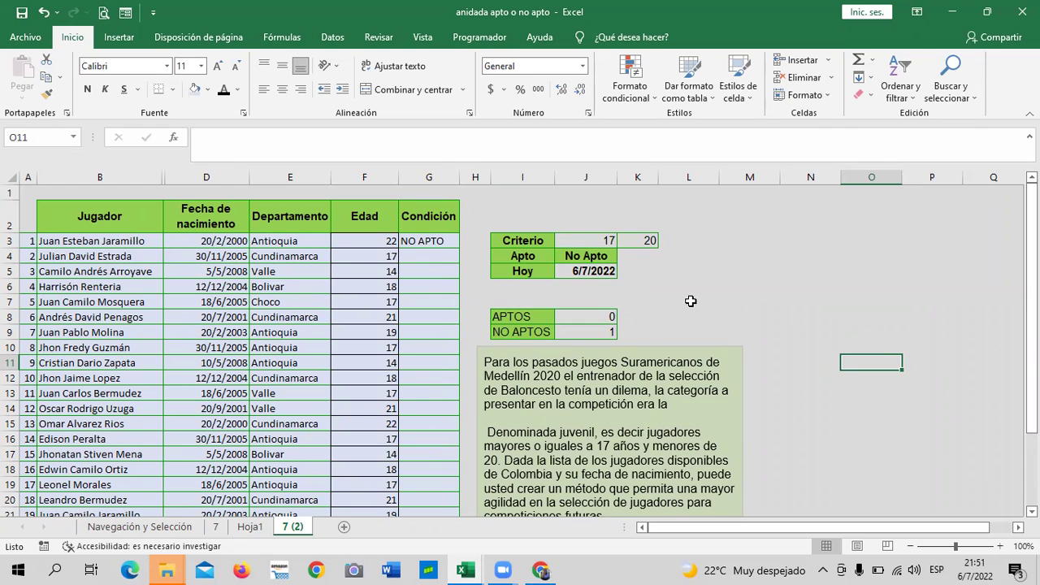
scroll(690, 301, "down", 1)
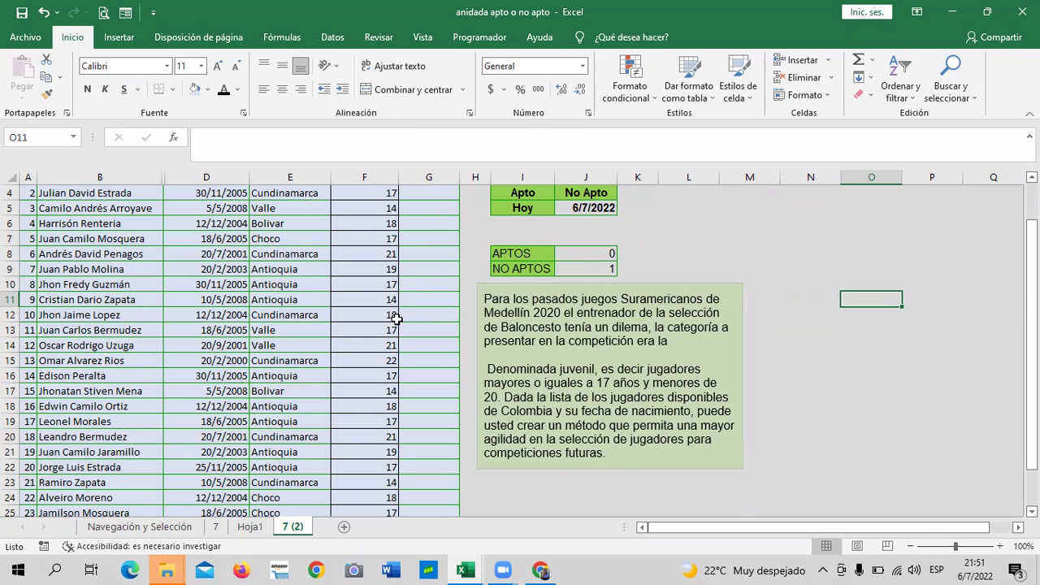
scroll(397, 319, "up", 1)
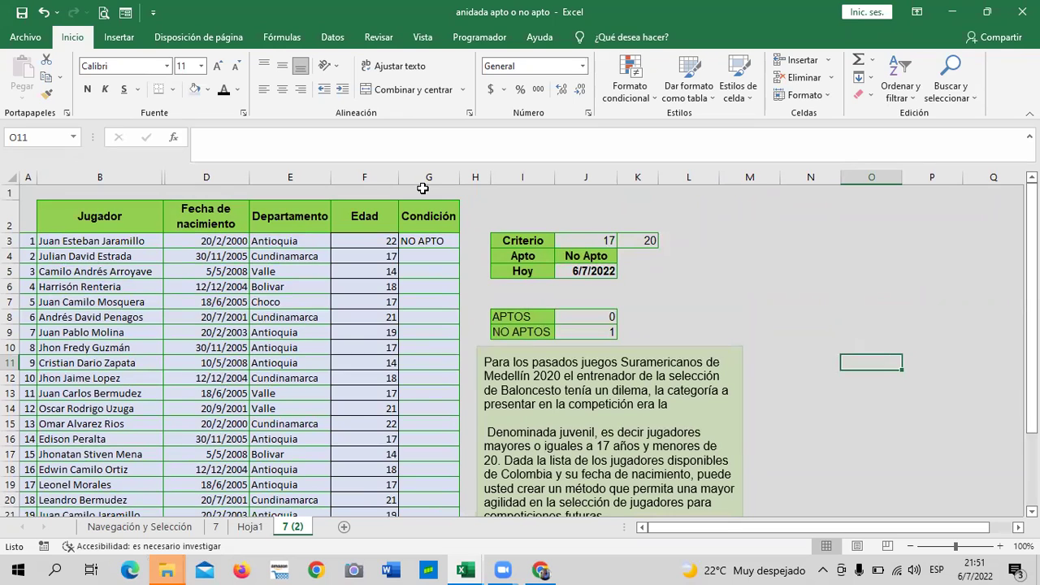
left_click(375, 242)
left_click(373, 257)
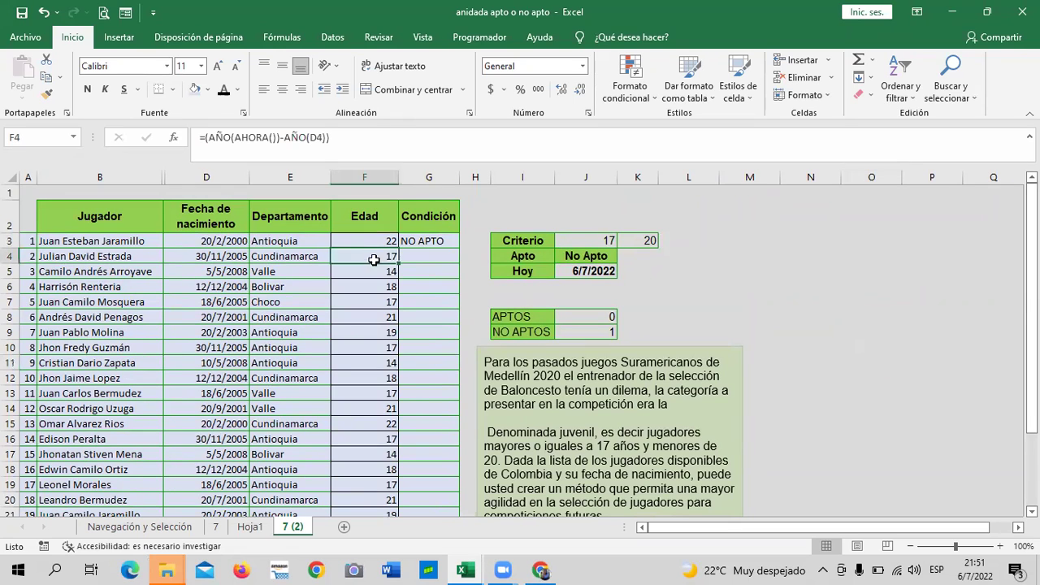
left_click(369, 301)
left_click(371, 378)
scroll(371, 382, "down", 1)
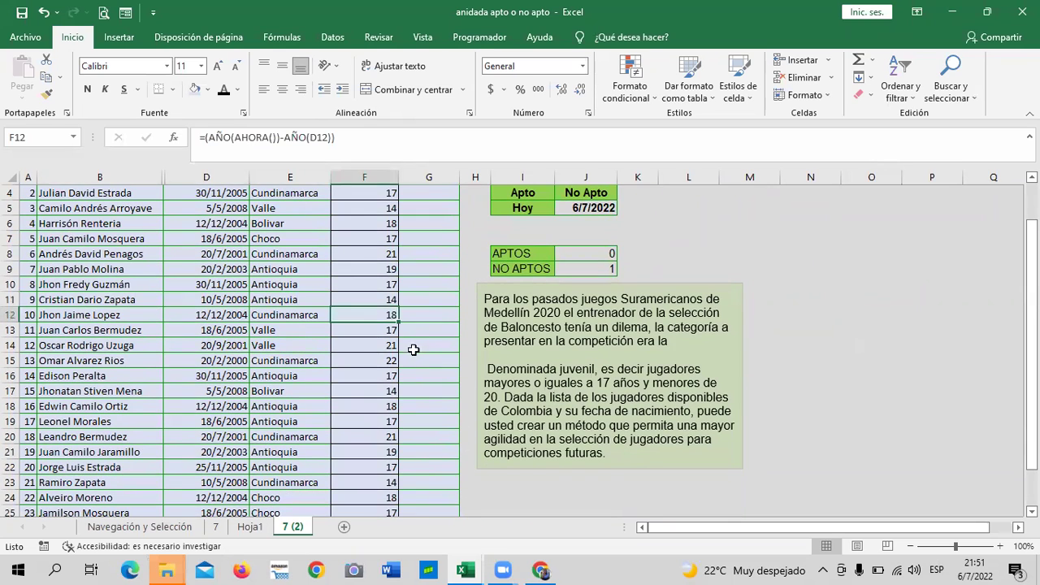
scroll(339, 392, "down", 3)
left_click(378, 392)
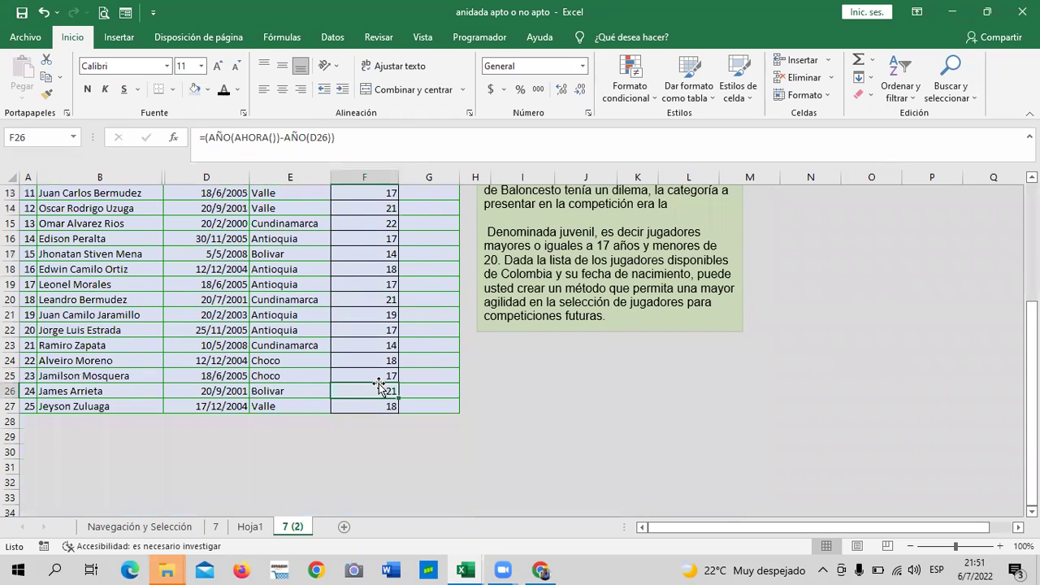
left_click(377, 344)
left_click(371, 286)
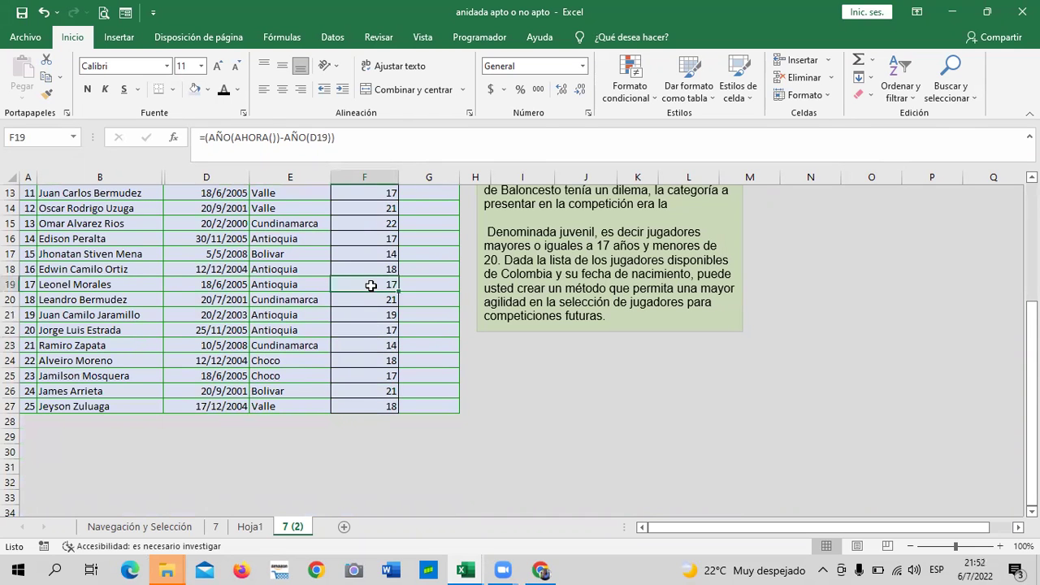
scroll(371, 285, "up", 1)
scroll(370, 285, "up", 2)
left_click(374, 259)
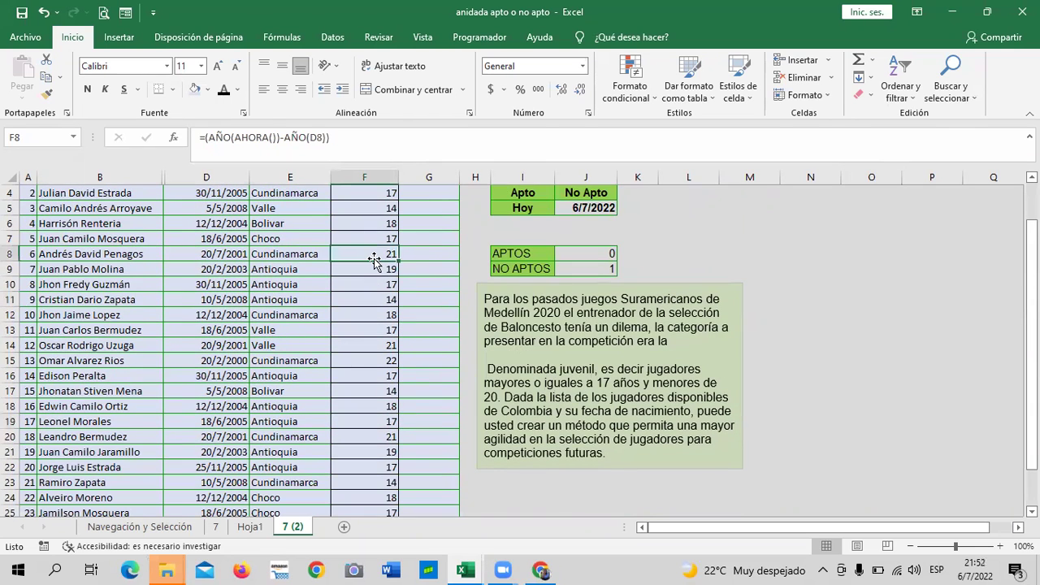
left_click(374, 225)
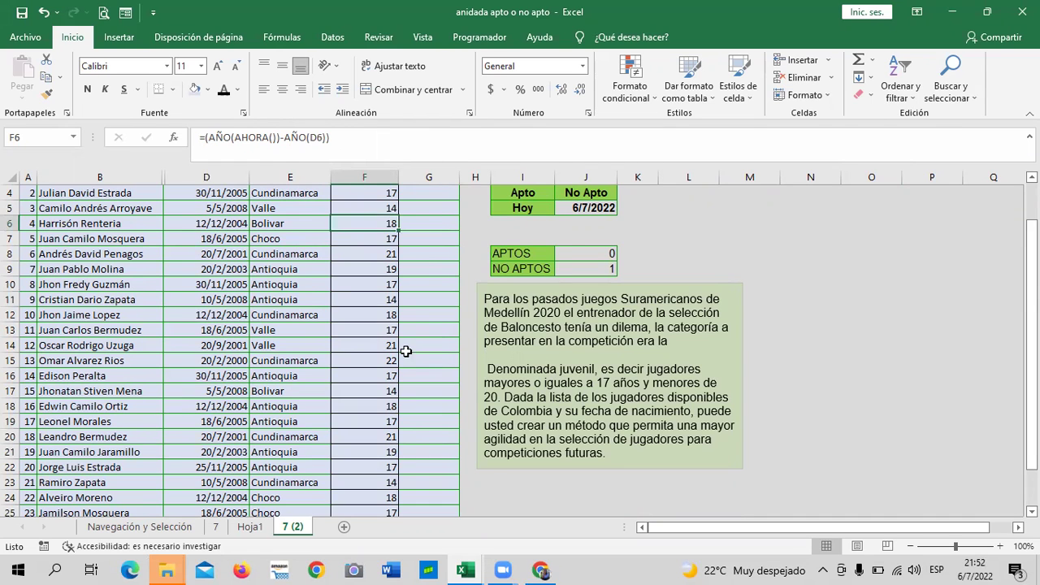
scroll(406, 352, "up", 1)
left_click(201, 244)
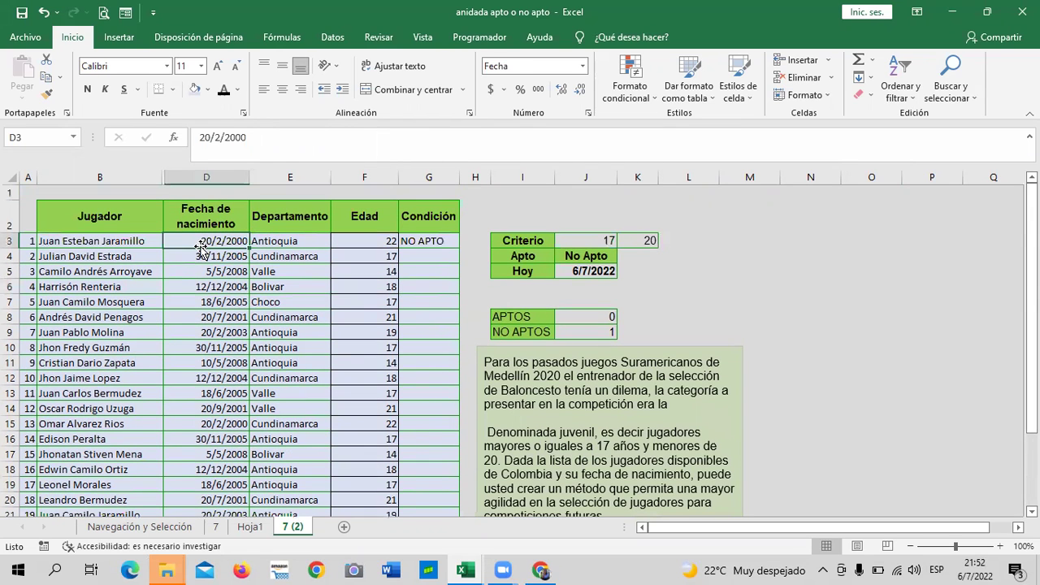
left_click(381, 246)
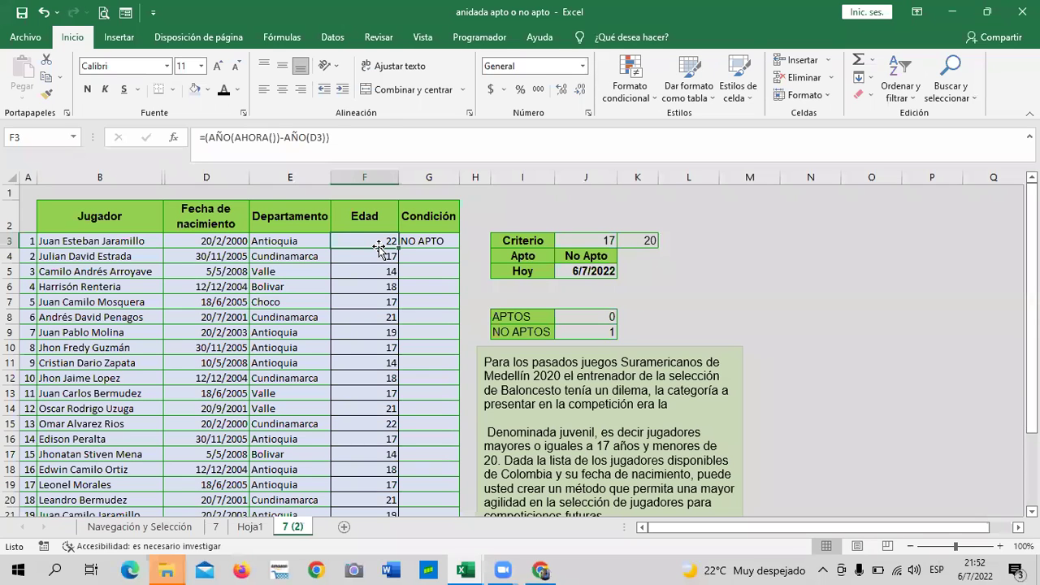
scroll(379, 247, "down", 1)
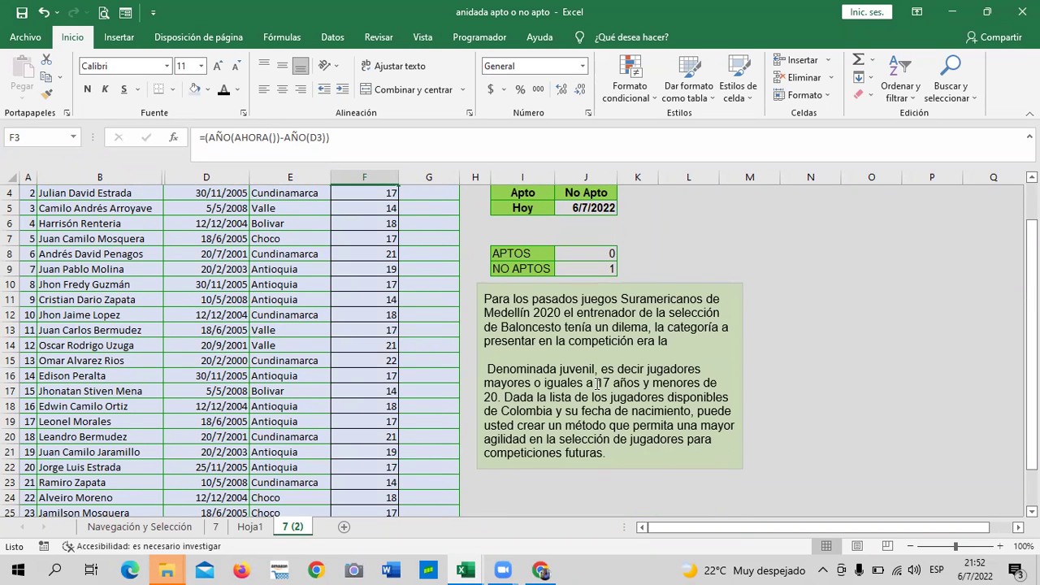
scroll(359, 317, "up", 1)
left_click(426, 240)
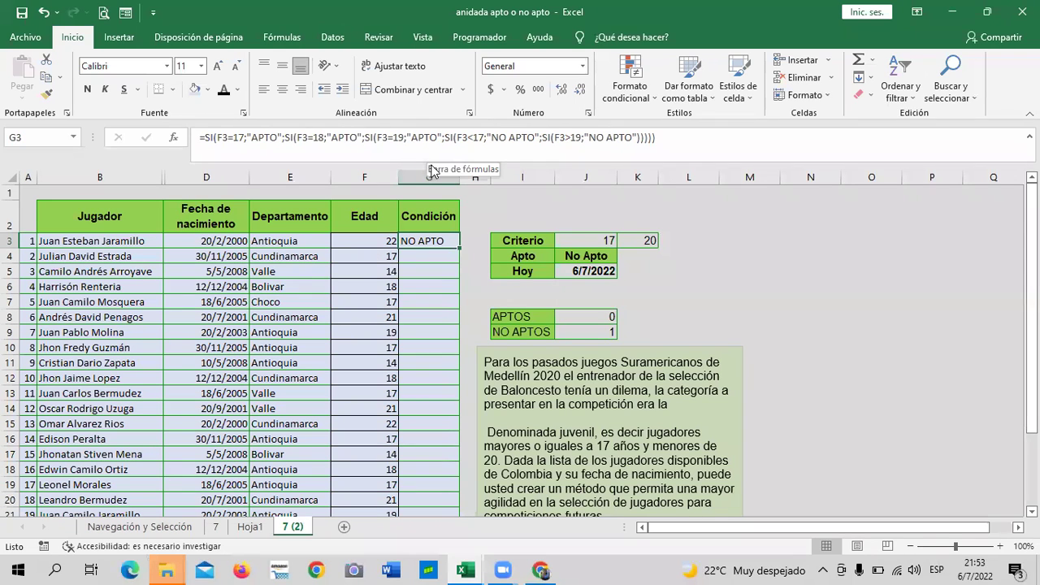
left_click(425, 362)
left_click(426, 239)
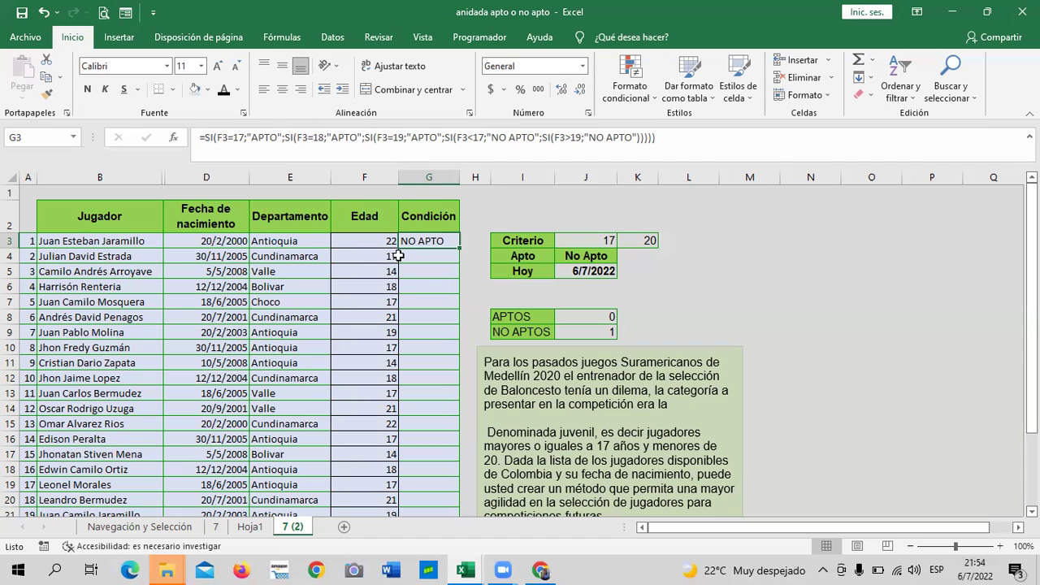
Step: Fill the Condición formula from G3 to G27 and spot-check rows 17–27, giving 15 APTOS and 10 NO APTOS
mouse_move(459, 250)
left_mouse_down()
mouse_move(434, 494)
mouse_move(434, 452)
left_mouse_up()
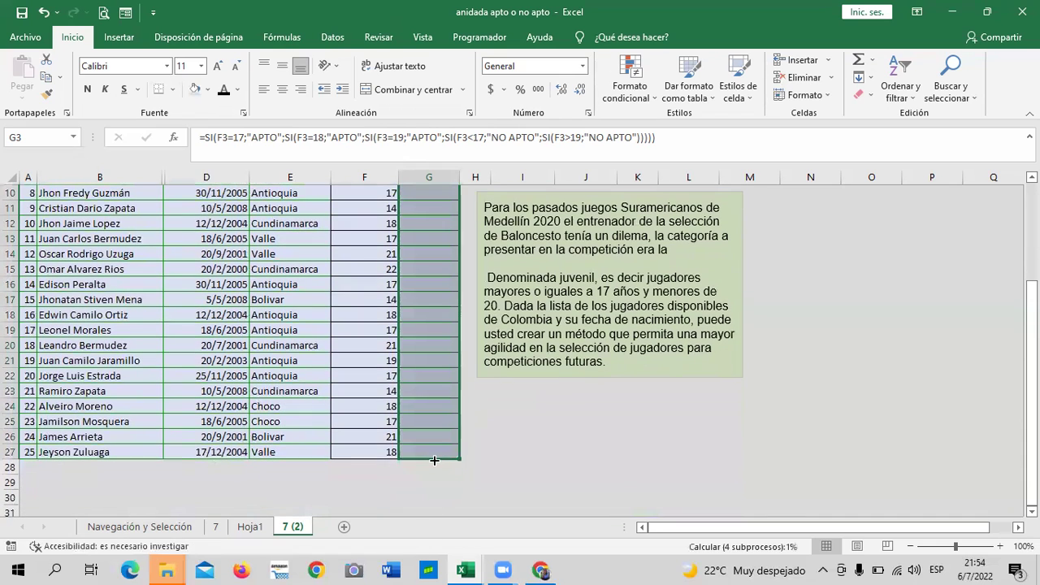
left_click(512, 453)
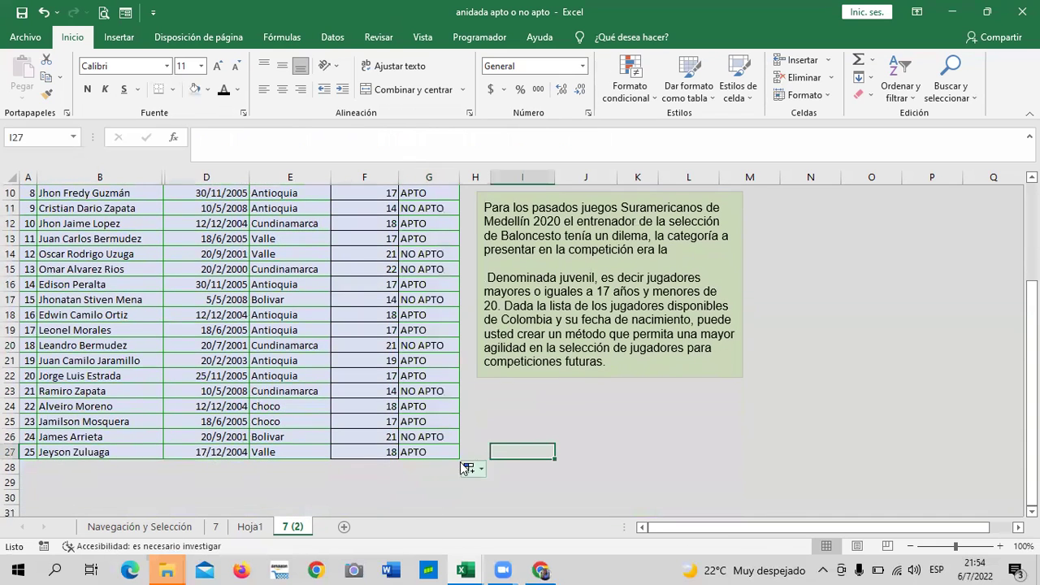
left_click(432, 460)
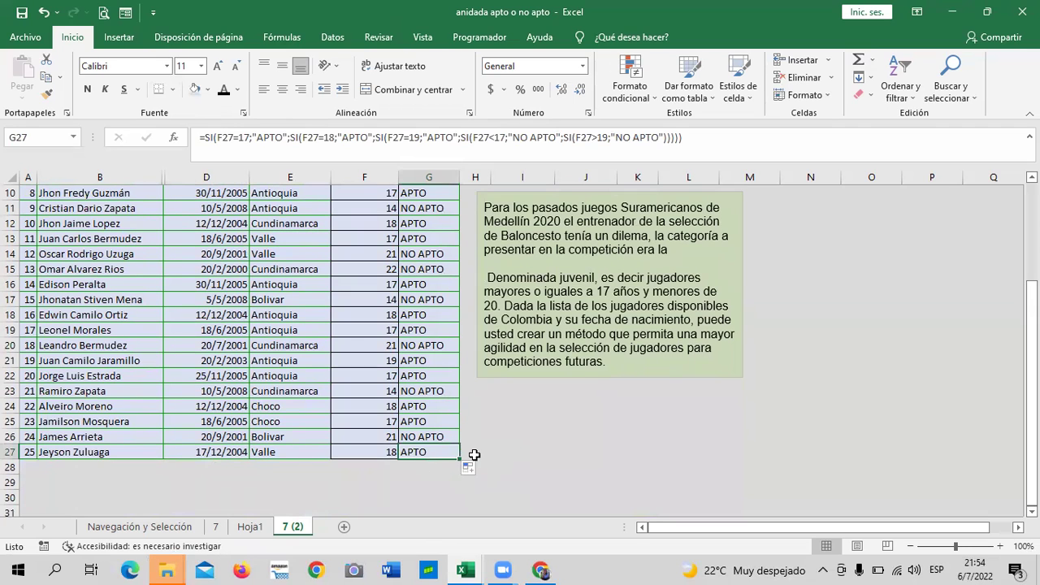
left_click(438, 436)
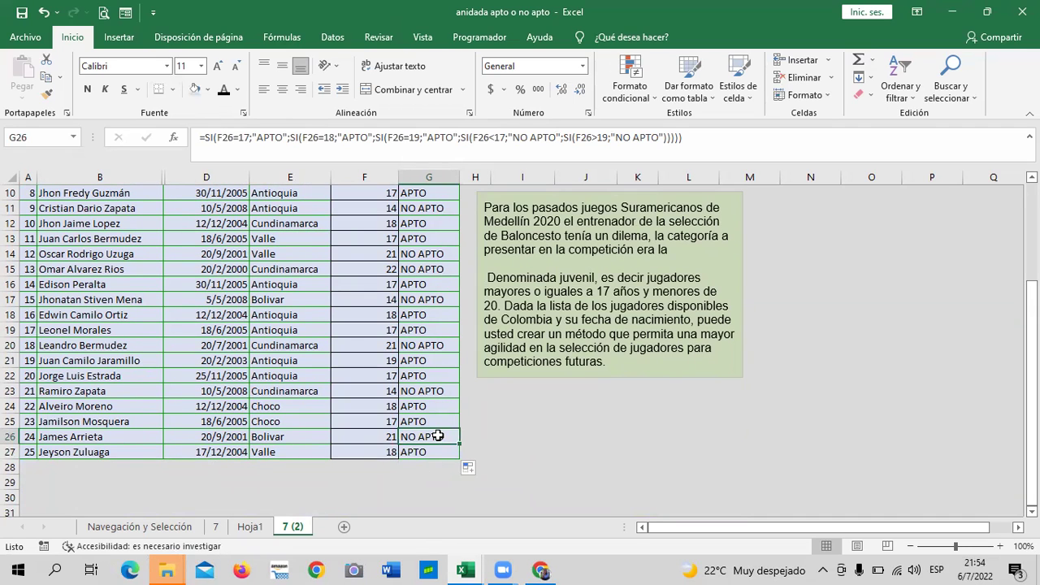
left_click(433, 421)
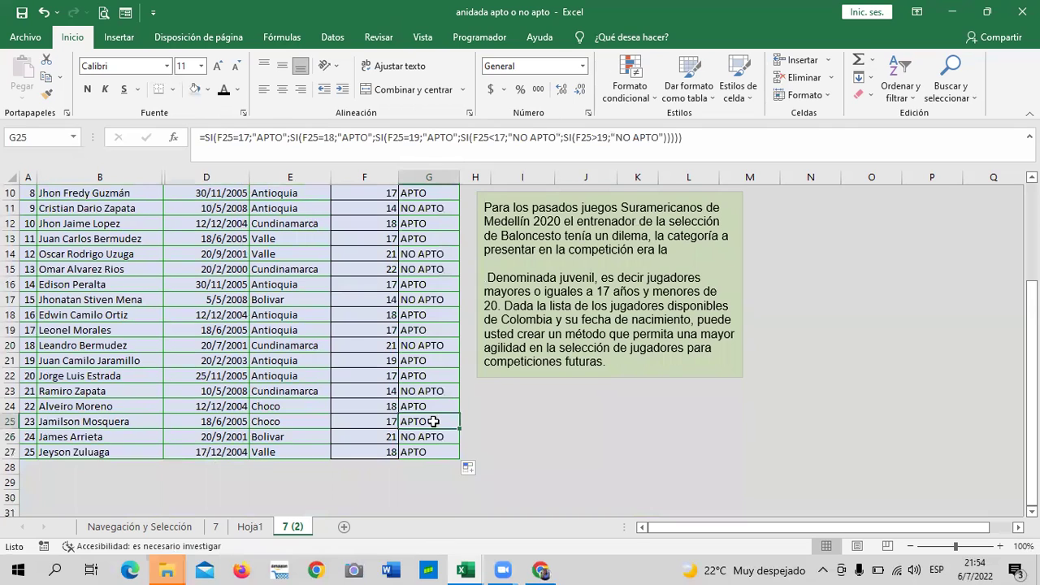
left_click(388, 391)
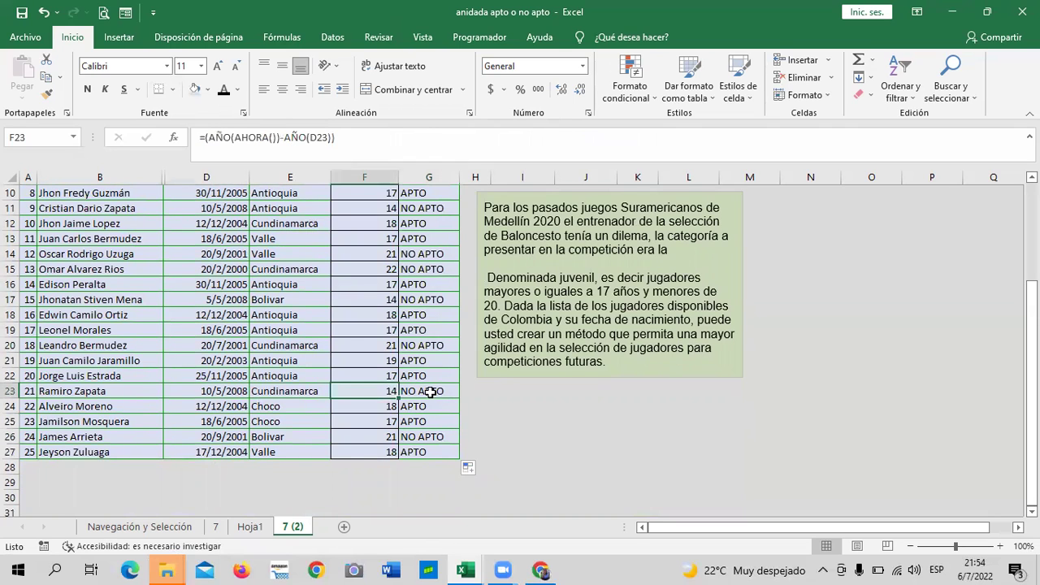
left_click(416, 390)
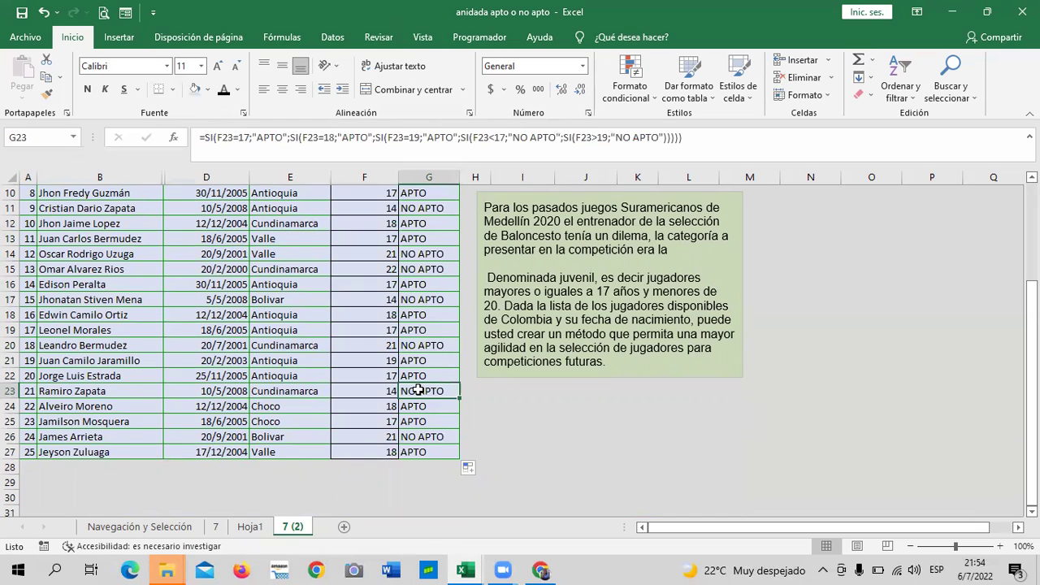
left_click(417, 297)
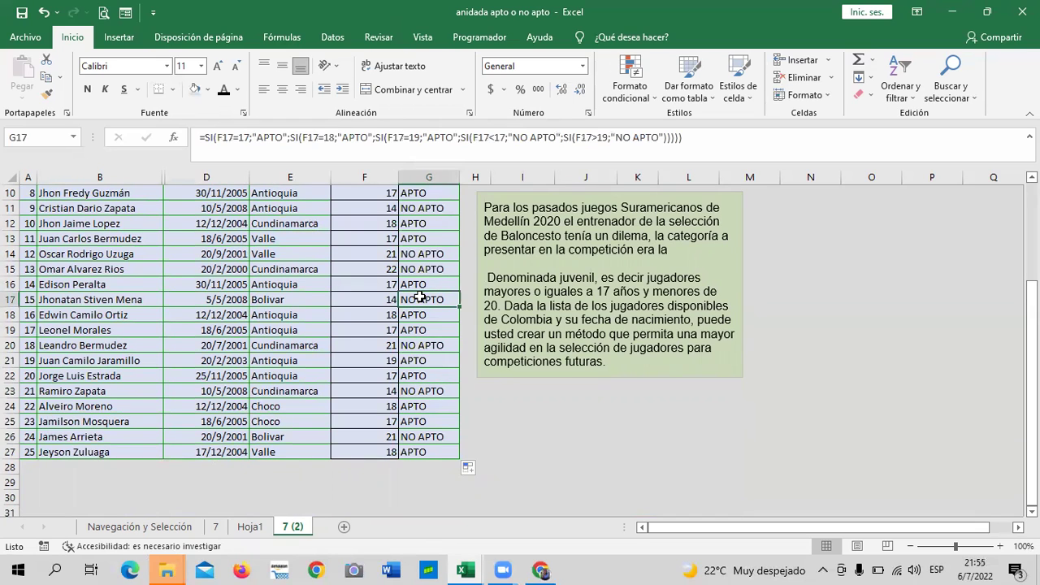
left_click(410, 317)
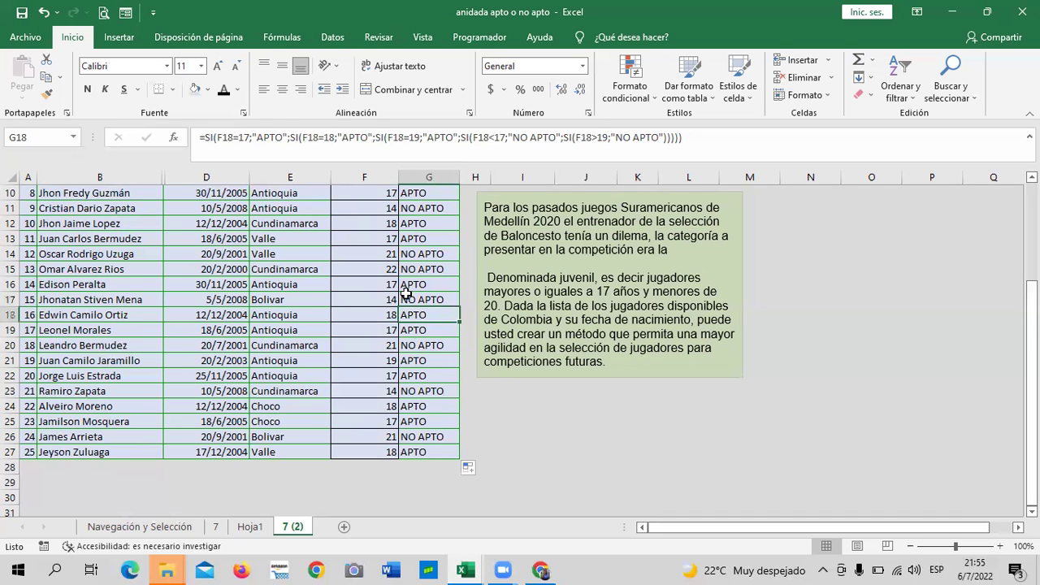
scroll(423, 434, "up", 2)
scroll(420, 426, "up", 1)
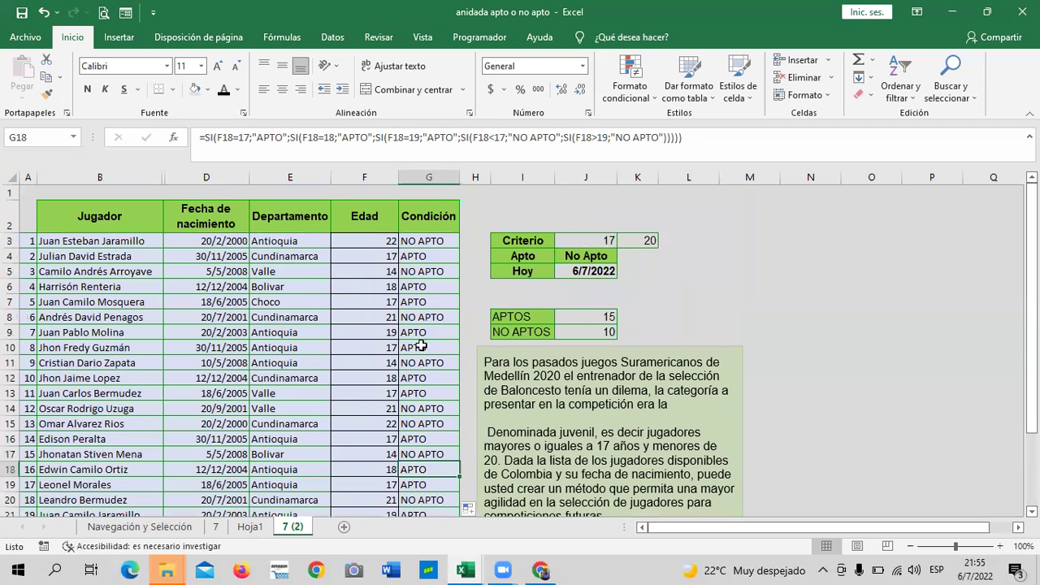
Step: Check row 9's age and its Condición result in the player table
left_click(394, 336)
left_click(413, 337)
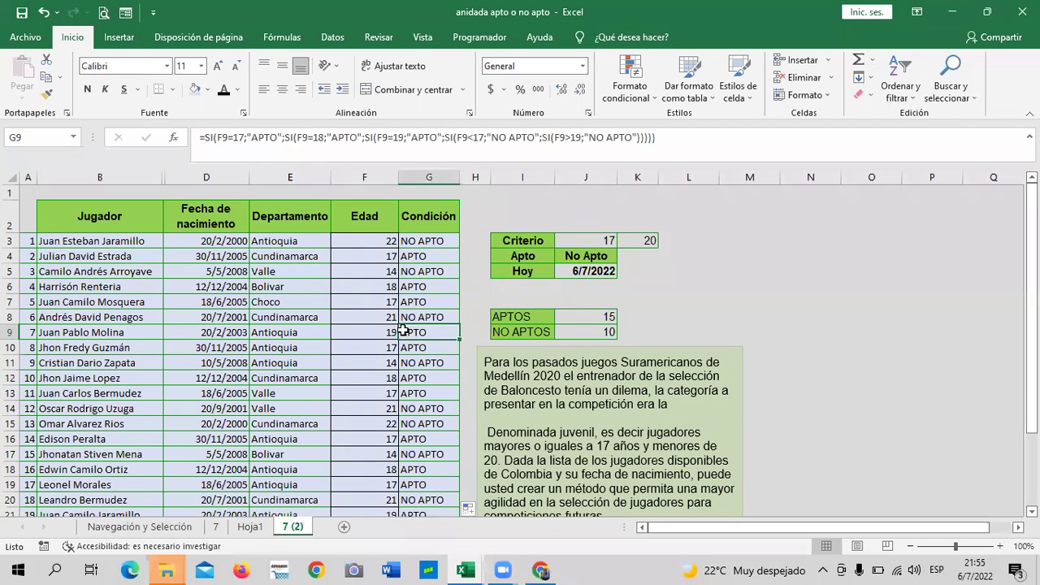
left_click(693, 286)
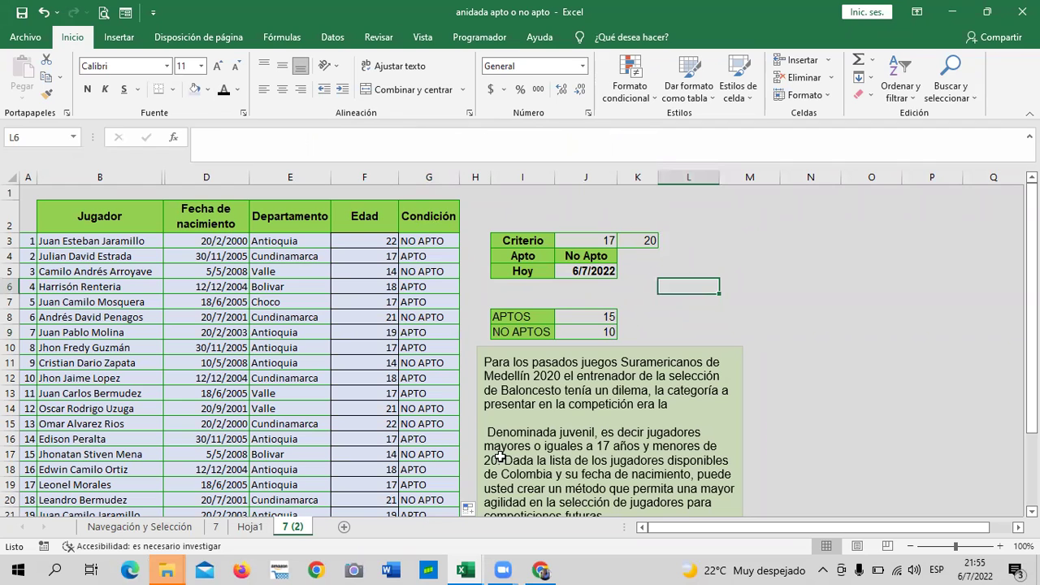
scroll(400, 423, "down", 3)
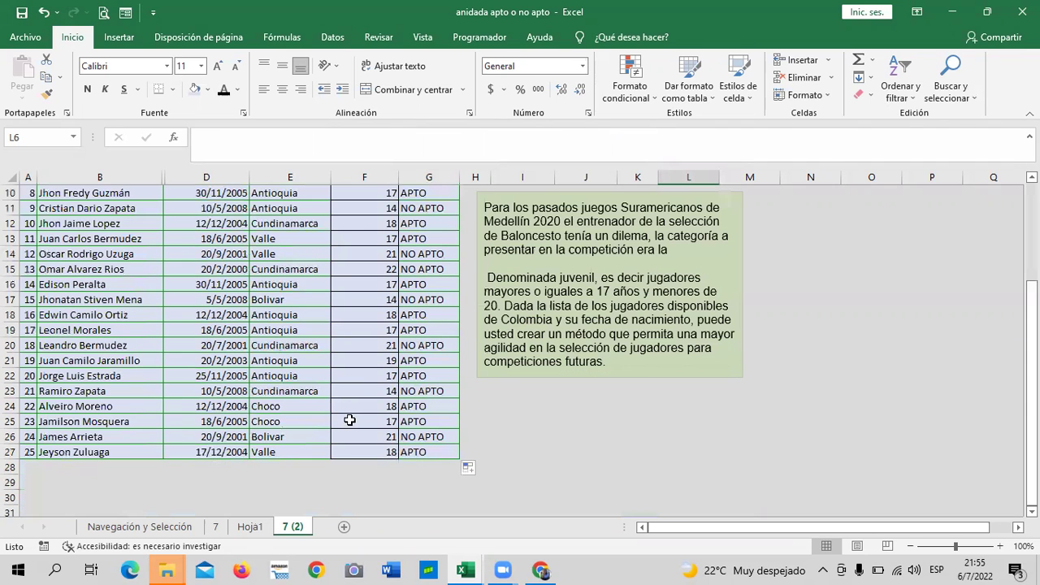
scroll(401, 437, "up", 3)
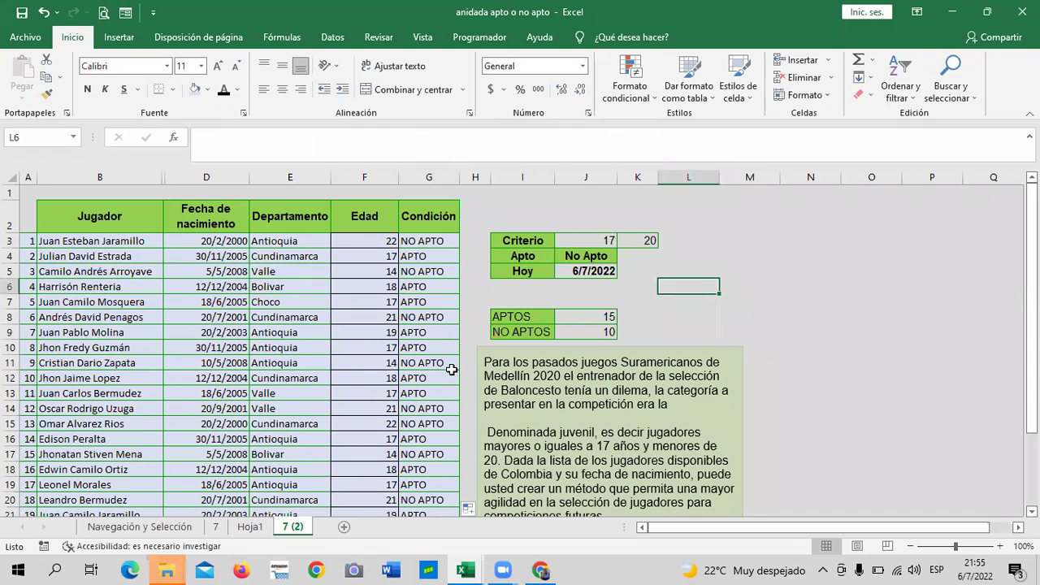
left_click(876, 238)
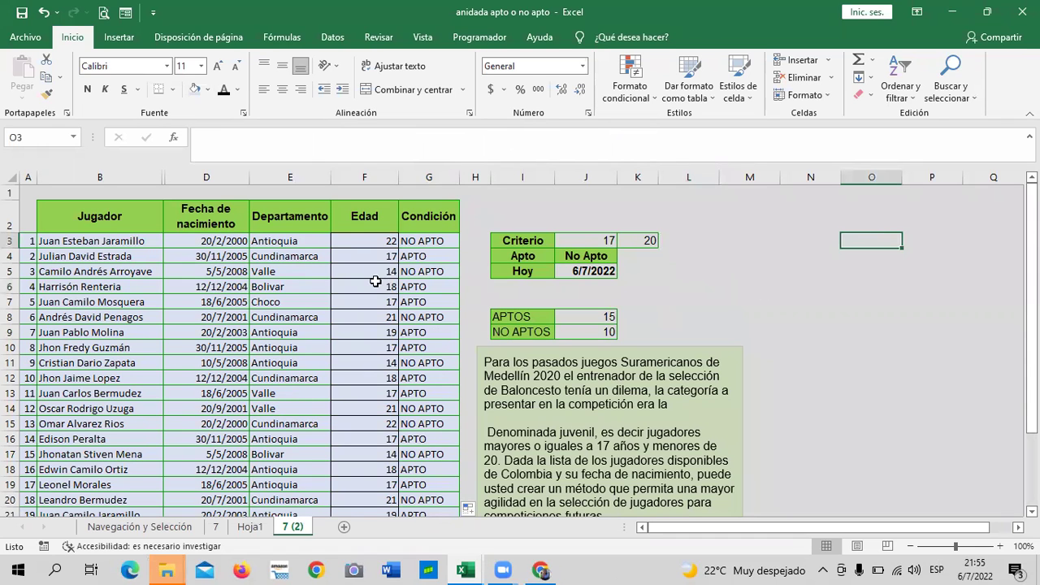
scroll(303, 306, "down", 3)
scroll(328, 306, "up", 3)
Step: View G3's nested SI formula, then return to the 1.4 Función SI anidada lesson in Chrome
left_click(432, 244)
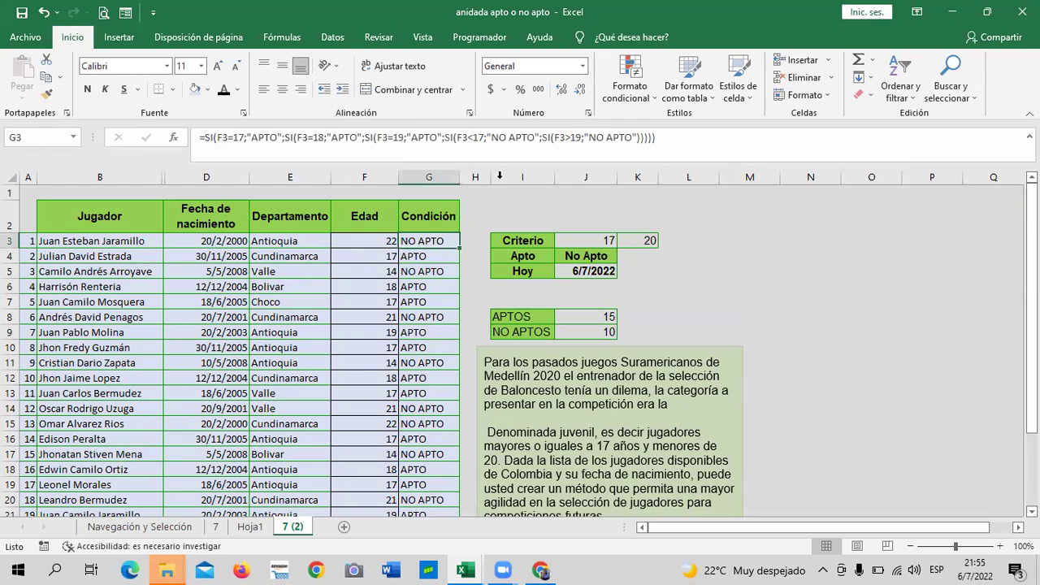
left_click(687, 300)
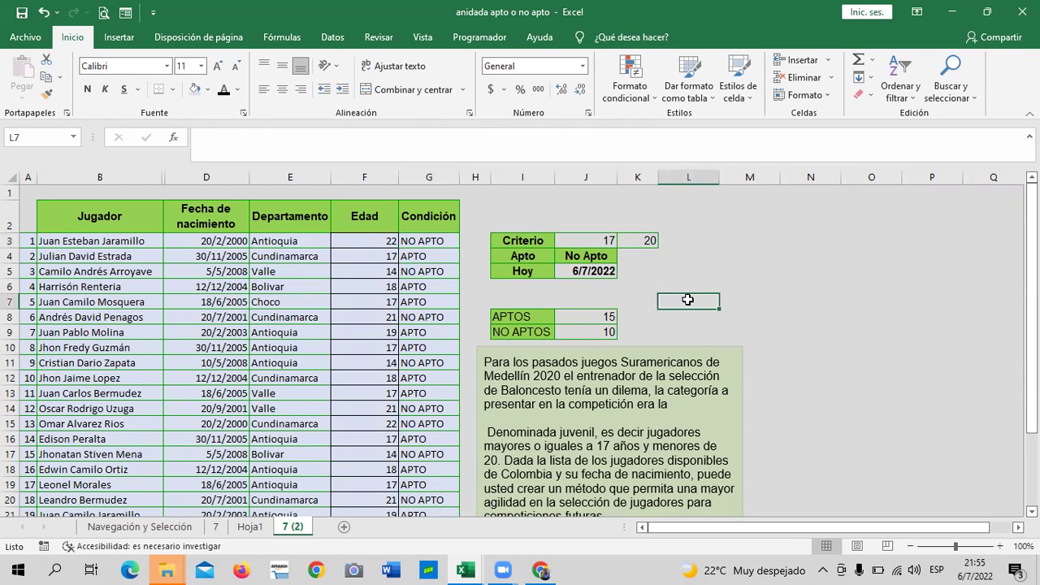
left_click(539, 568)
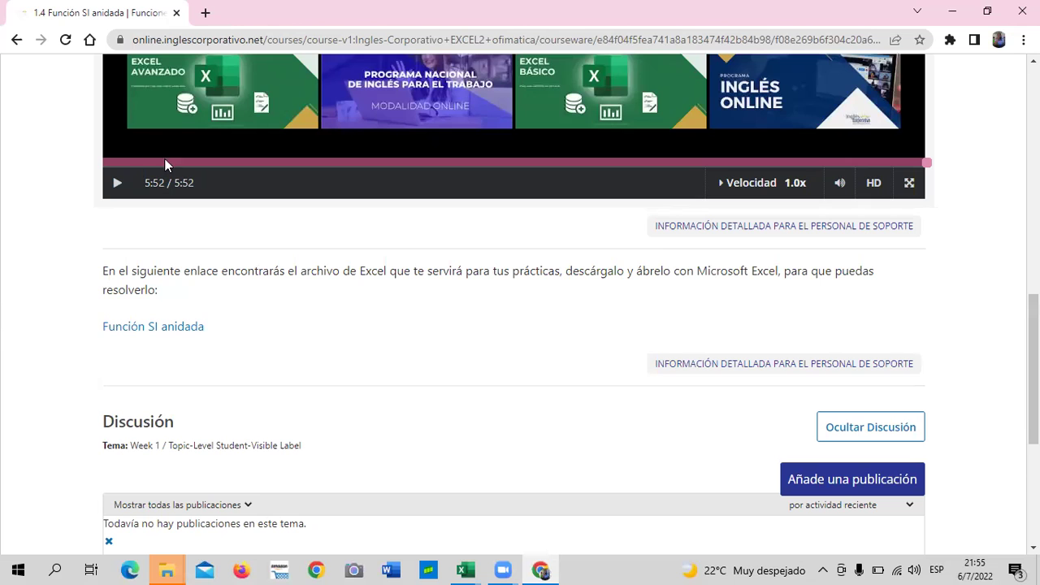
scroll(468, 349, "up", 4)
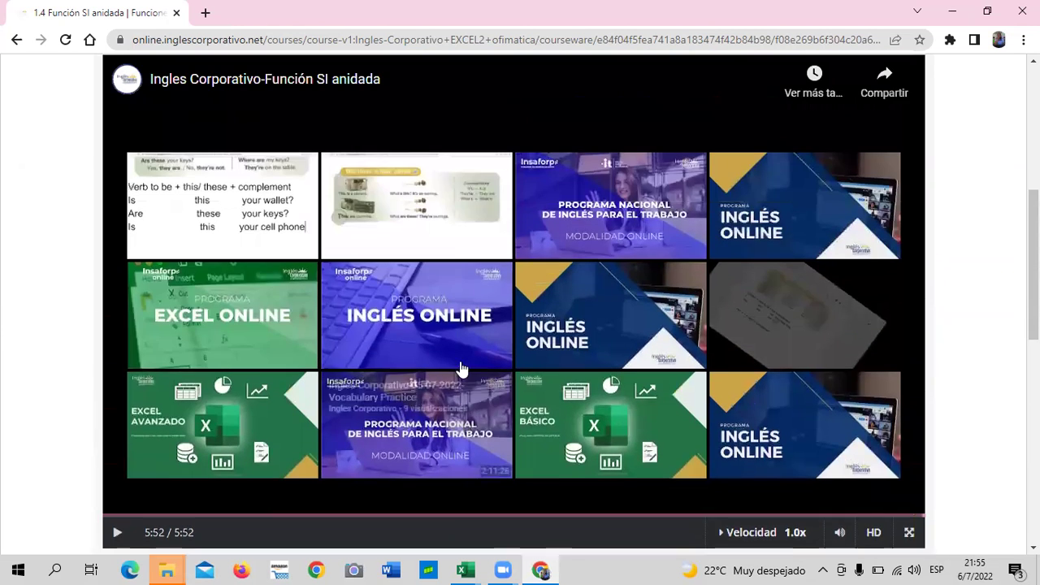
scroll(461, 370, "up", 4)
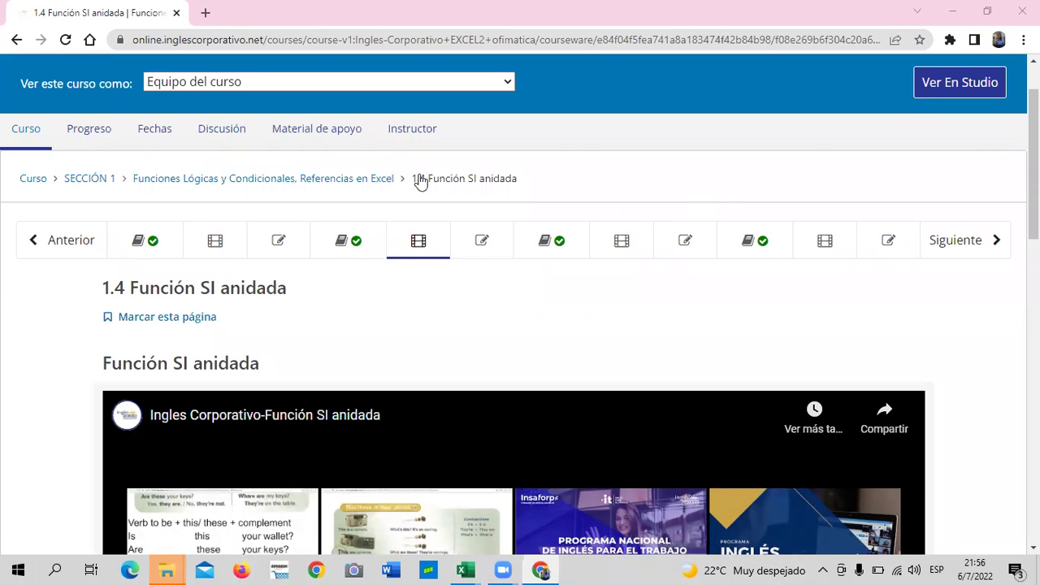
Step: Open the 1.2 Laboratorio 1 quiz and read through its logical-function questions
left_click(277, 241)
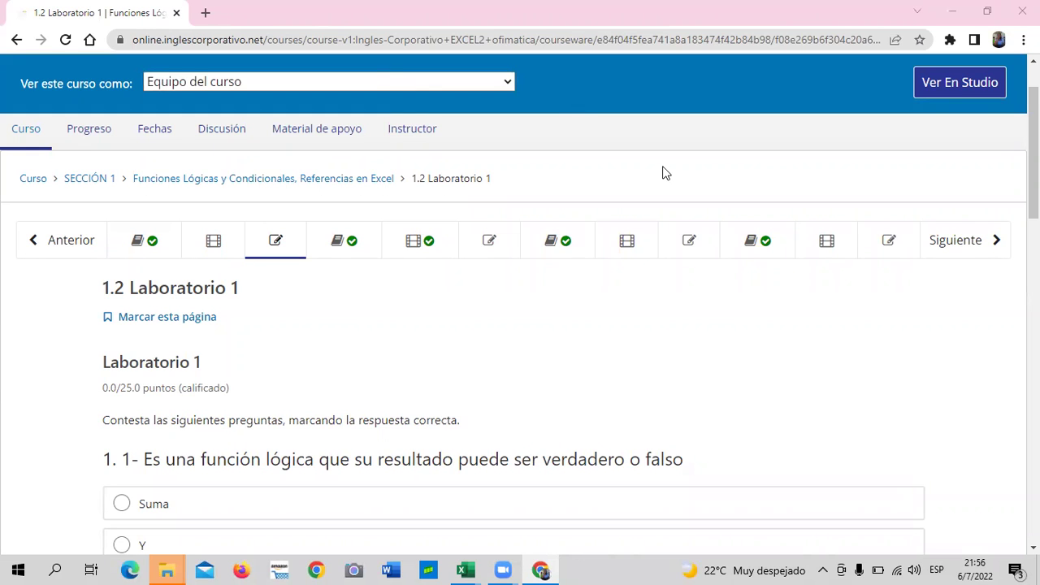
scroll(230, 274, "down", 2)
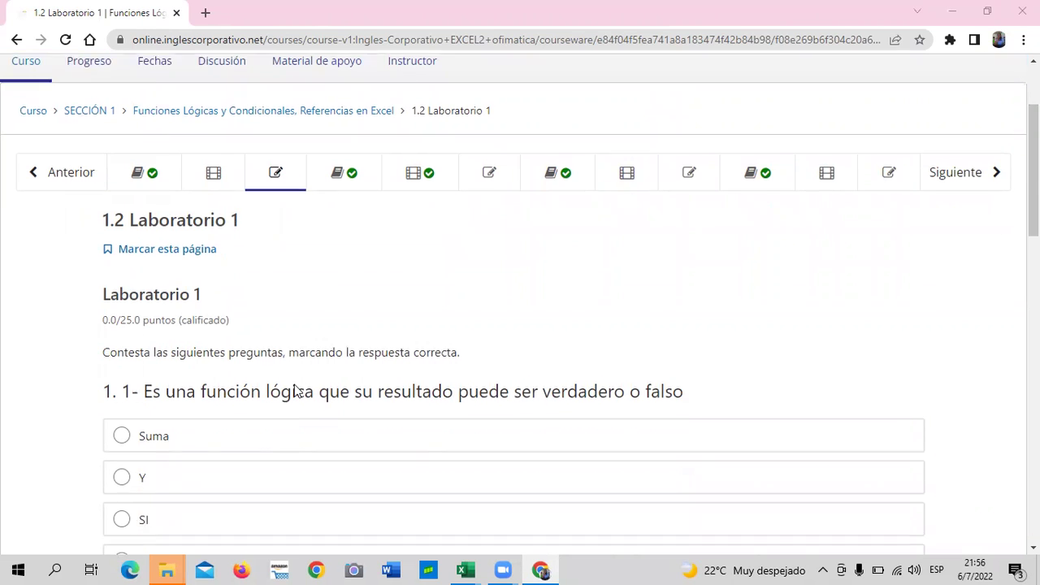
scroll(297, 390, "down", 2)
scroll(298, 437, "down", 2)
scroll(304, 436, "down", 6)
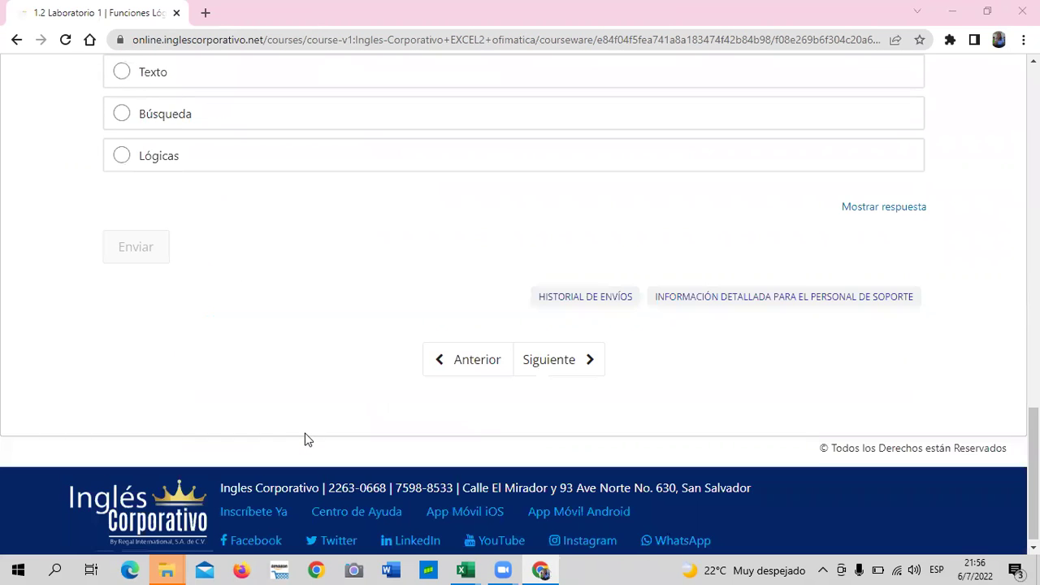
scroll(309, 403, "up", 6)
scroll(307, 404, "up", 4)
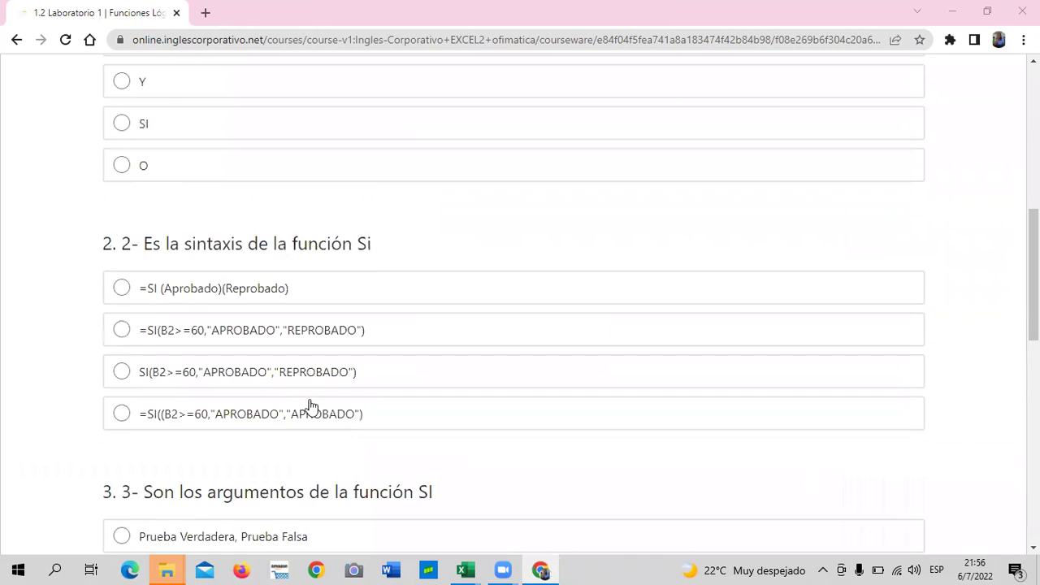
scroll(350, 313, "up", 5)
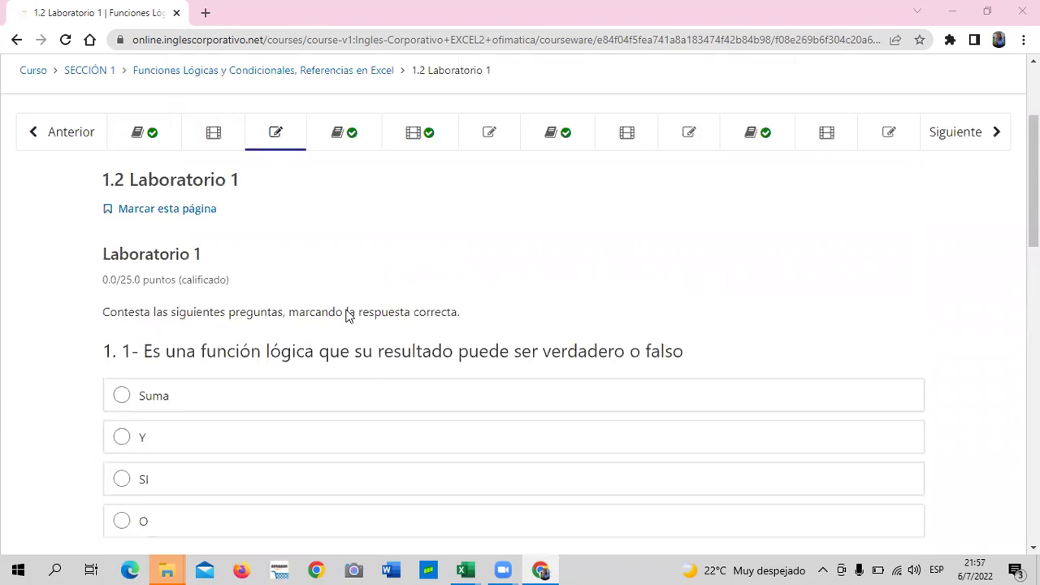
scroll(348, 320, "up", 2)
scroll(288, 322, "up", 1)
scroll(490, 425, "down", 1)
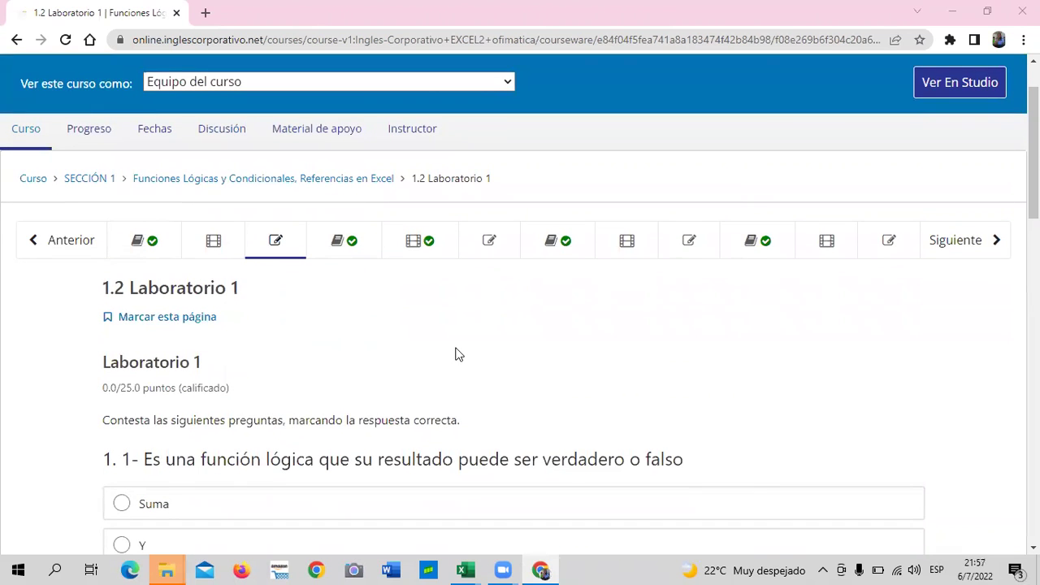
scroll(456, 355, "down", 2)
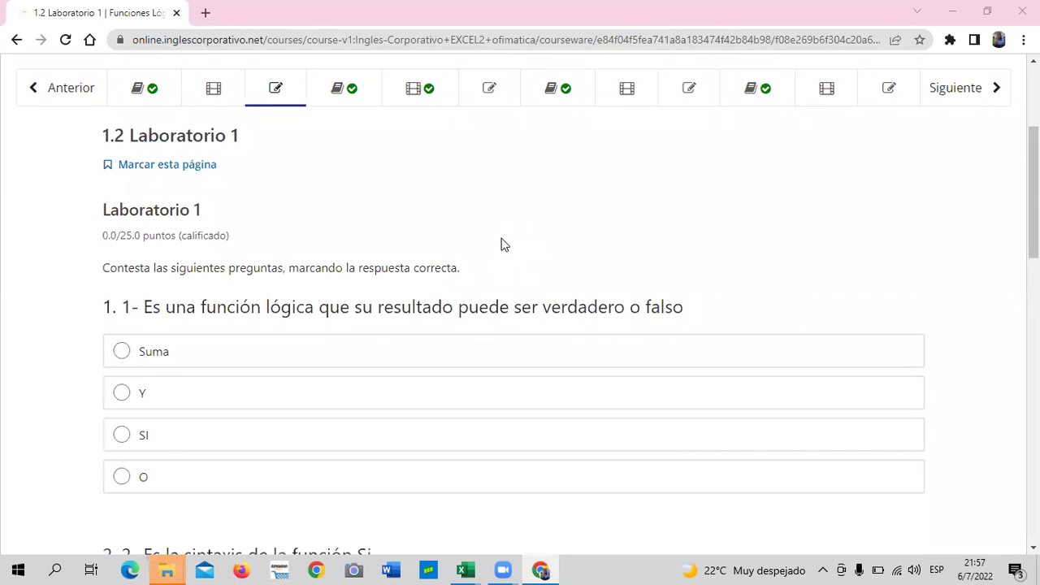
mouse_move(878, 566)
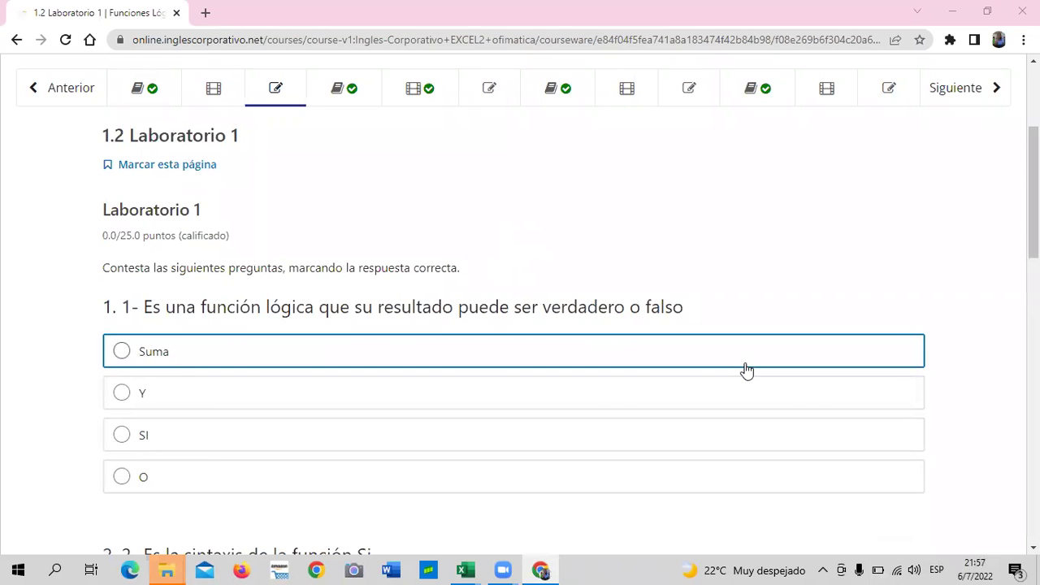
scroll(462, 268, "down", 3)
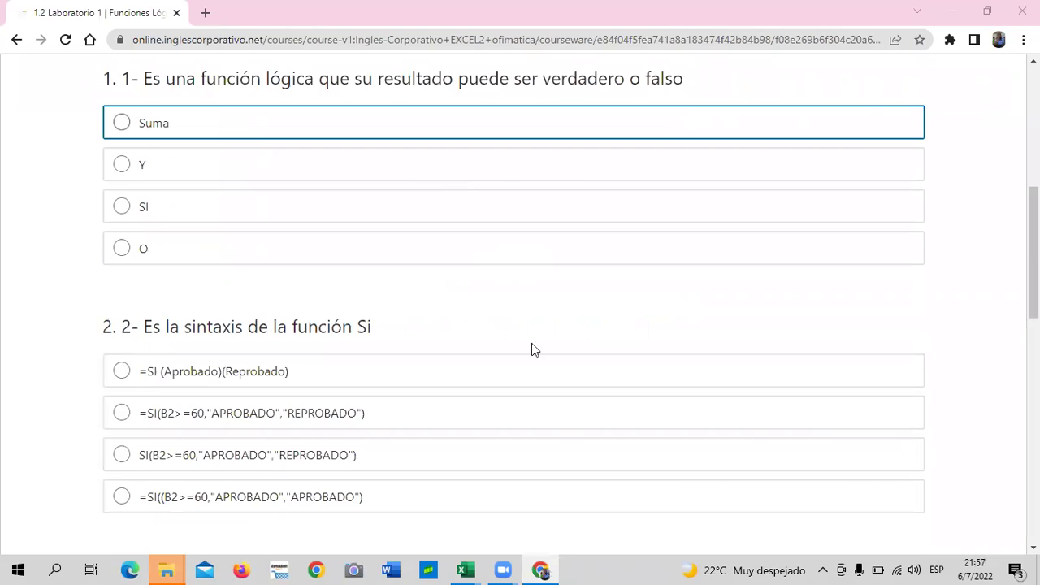
scroll(708, 182, "up", 2)
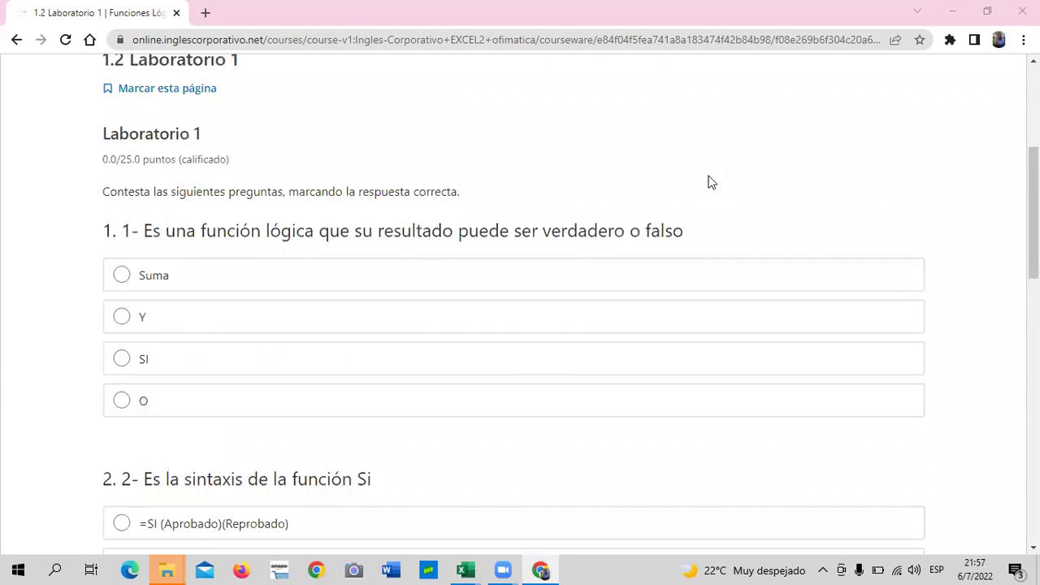
scroll(709, 182, "up", 3)
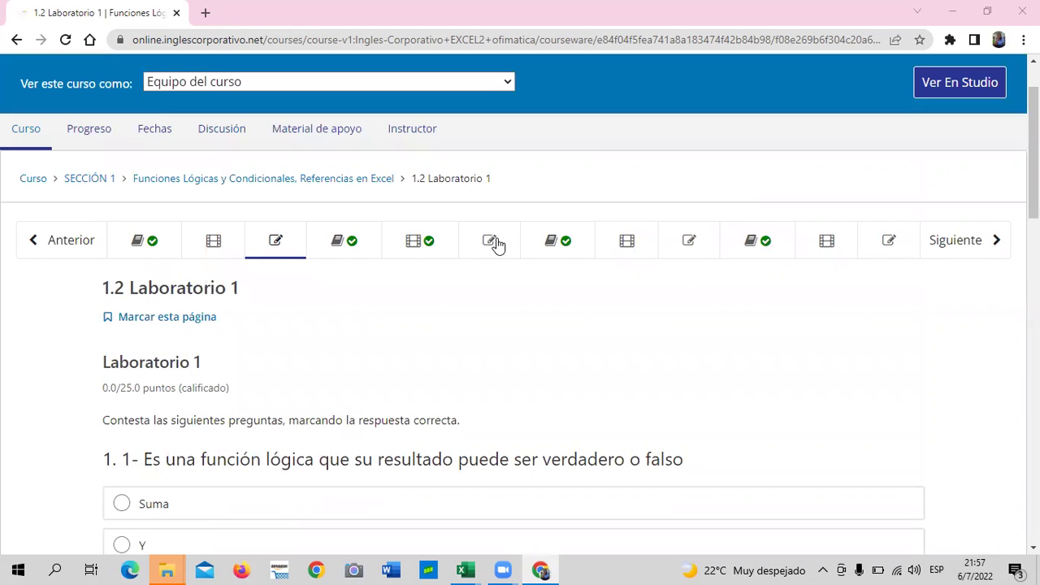
scroll(699, 413, "down", 1)
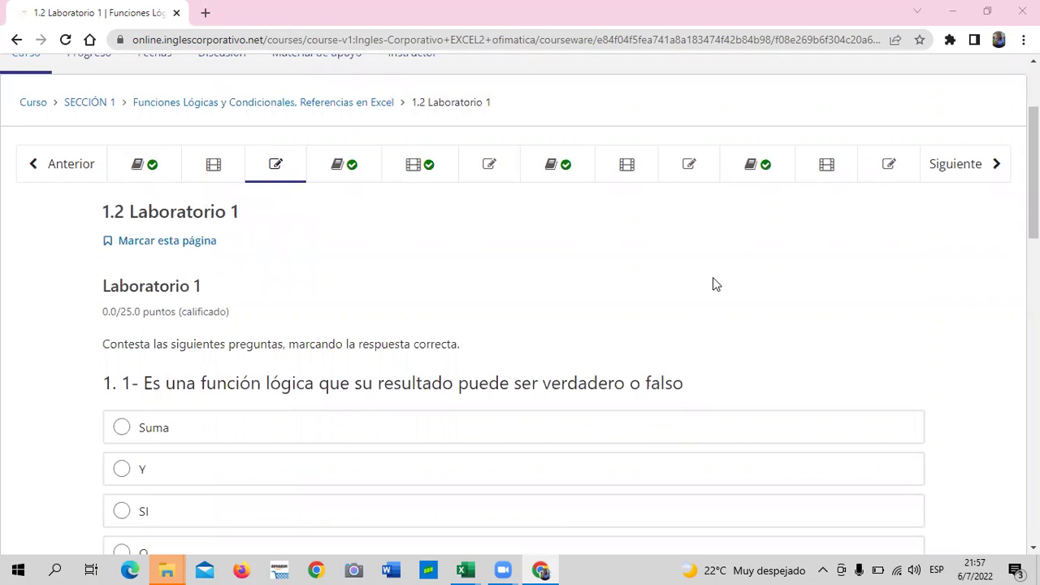
scroll(713, 278, "down", 1)
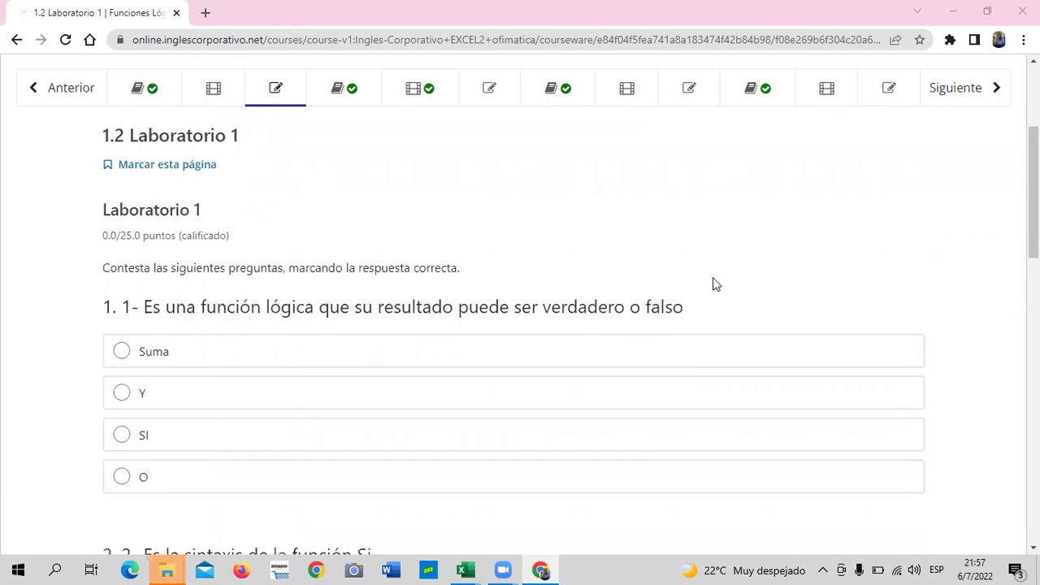
scroll(712, 278, "down", 1)
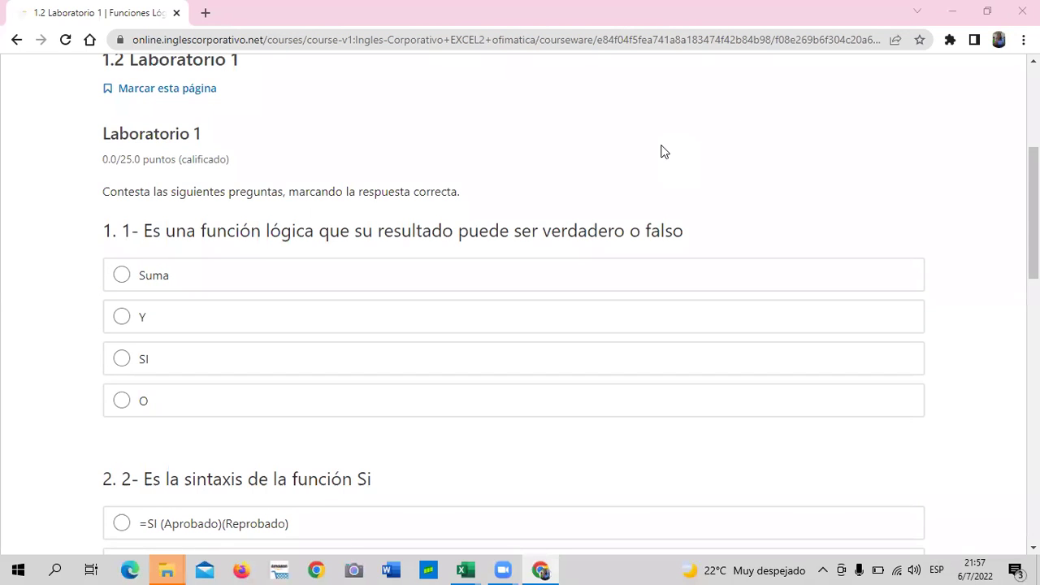
Step: Answer question 1 with SI
left_click(119, 359)
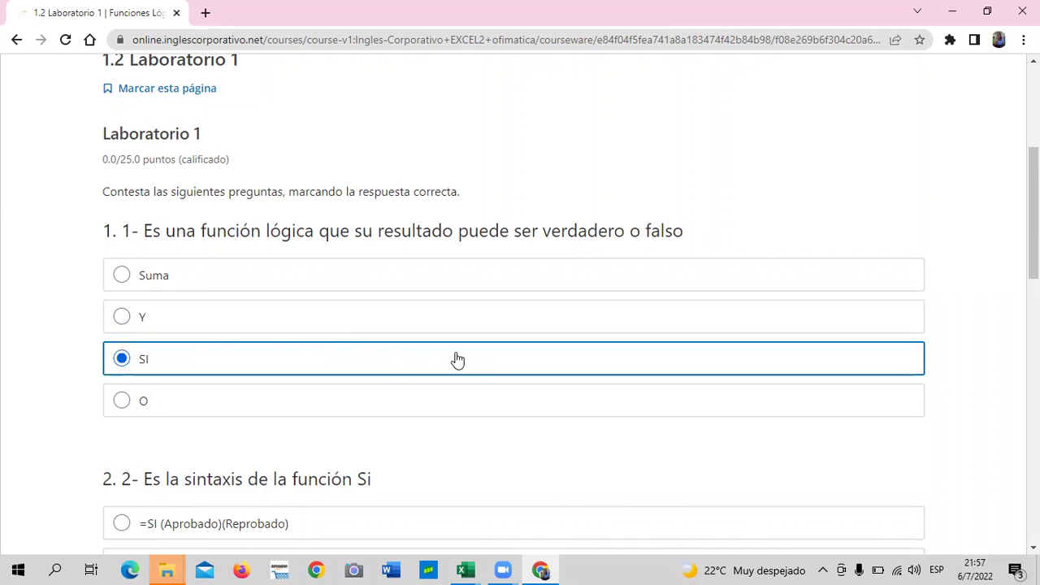
scroll(457, 359, "down", 2)
scroll(458, 359, "down", 1)
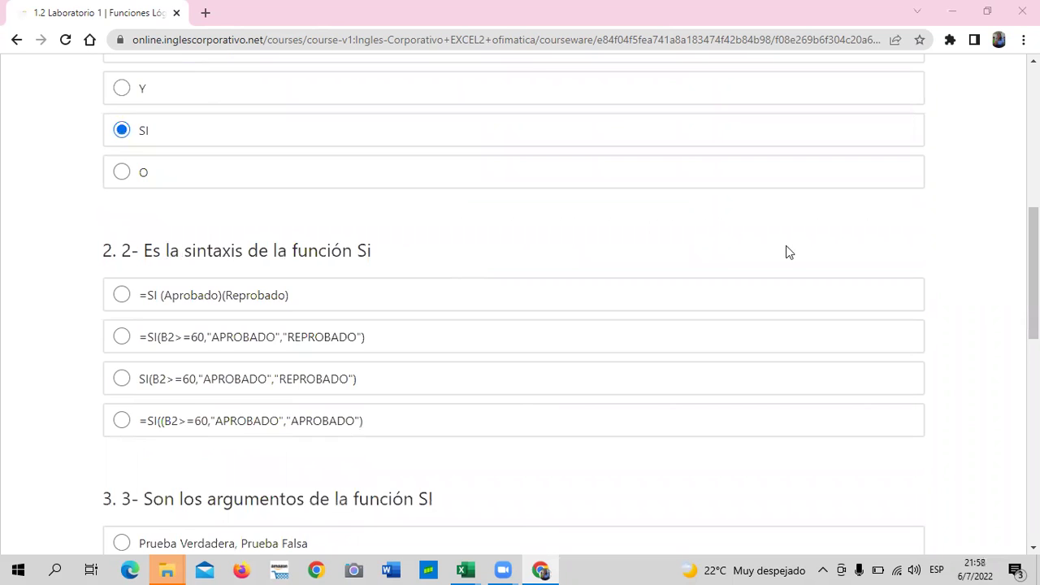
left_click(667, 128)
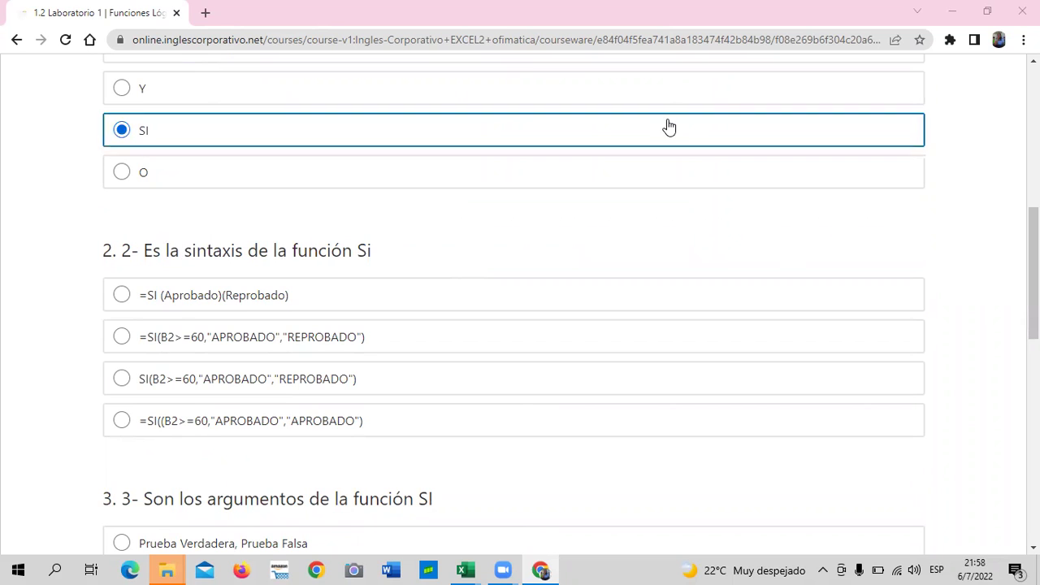
scroll(643, 339, "down", 1)
scroll(344, 353, "up", 1)
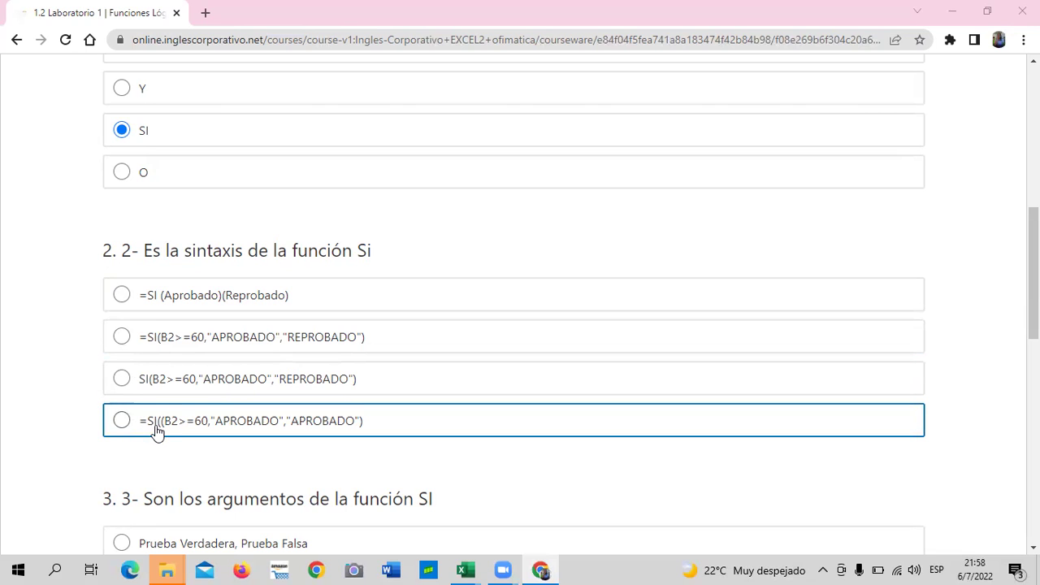
Step: Answer question 2 with =SI(B2>=60,"APROBADO","REPROBADO")
left_click(122, 336)
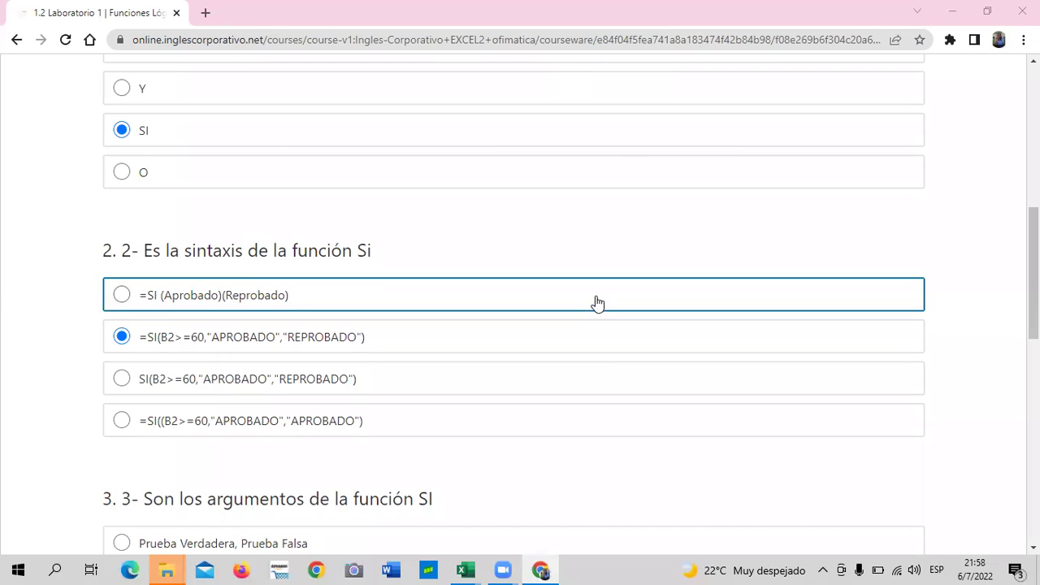
scroll(585, 358, "up", 3)
scroll(585, 358, "down", 2)
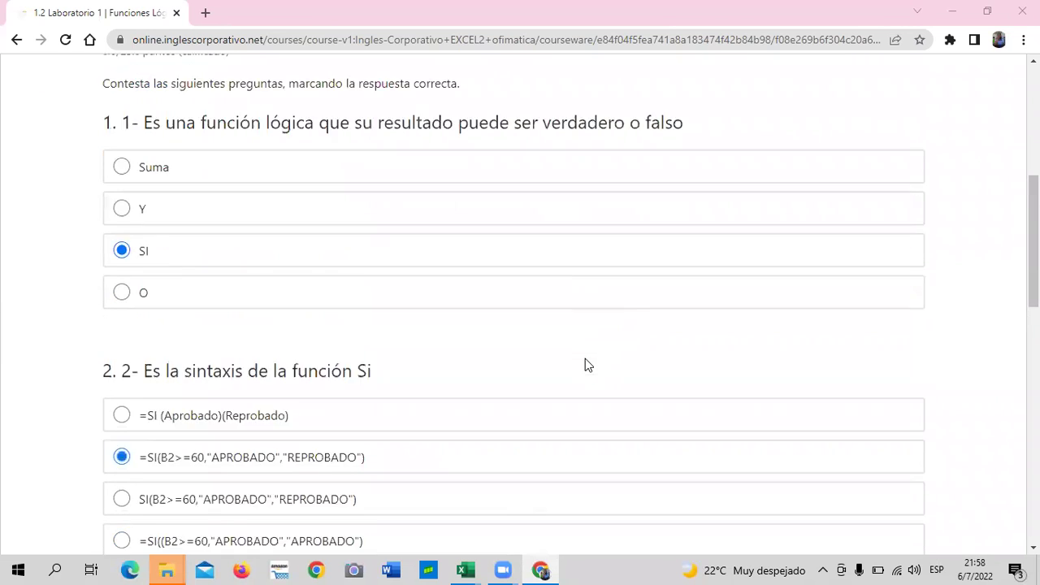
scroll(585, 359, "down", 3)
scroll(585, 358, "down", 2)
scroll(585, 358, "down", 2)
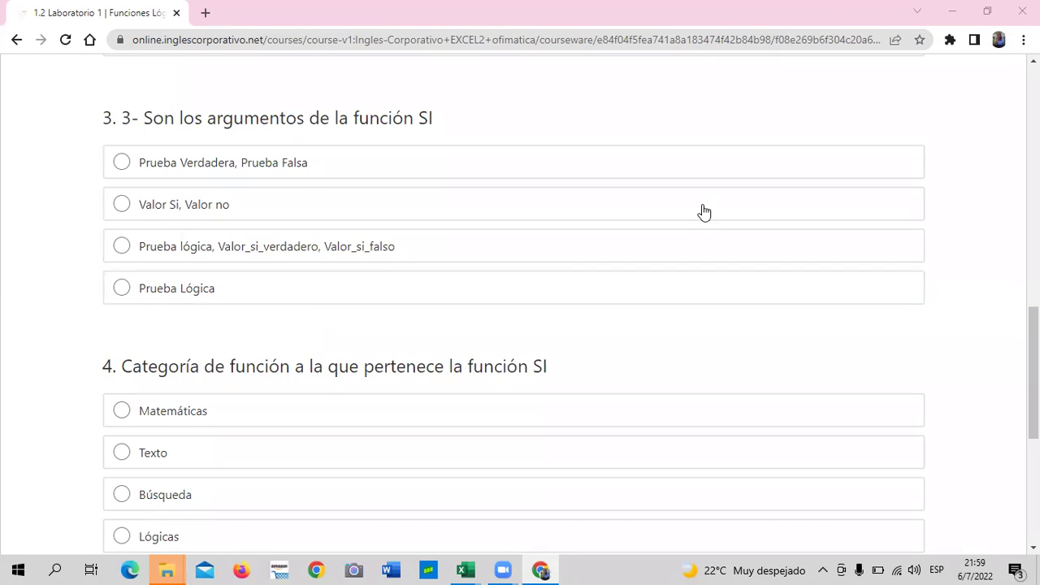
scroll(506, 390, "down", 3)
scroll(378, 434, "up", 2)
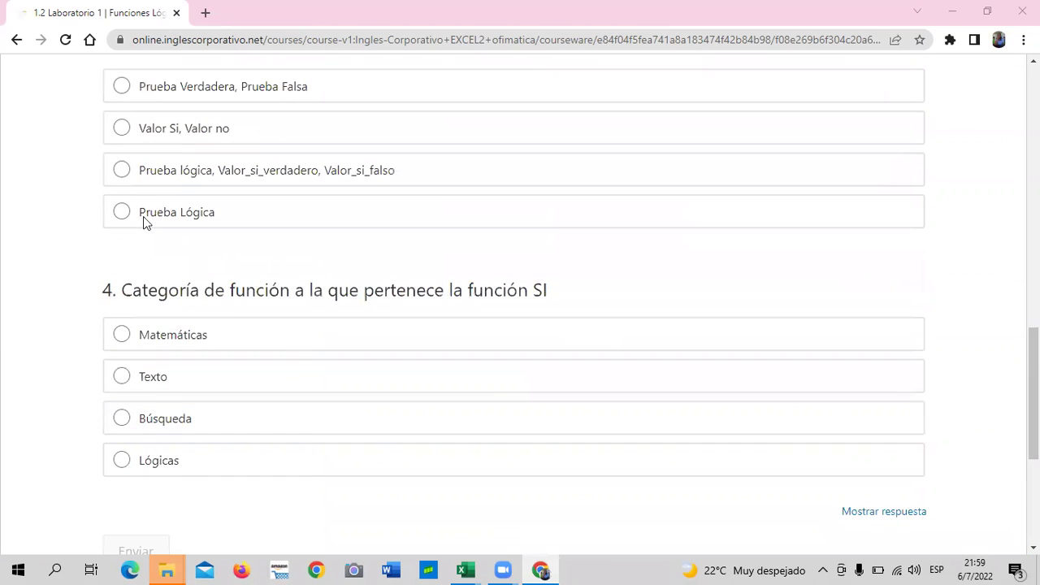
Step: Answer question 3 with Prueba lógica, Valor_si_verdadero, Valor_si_falso and question 4 with Lógicas
left_click(130, 169)
scroll(243, 252, "up", 5)
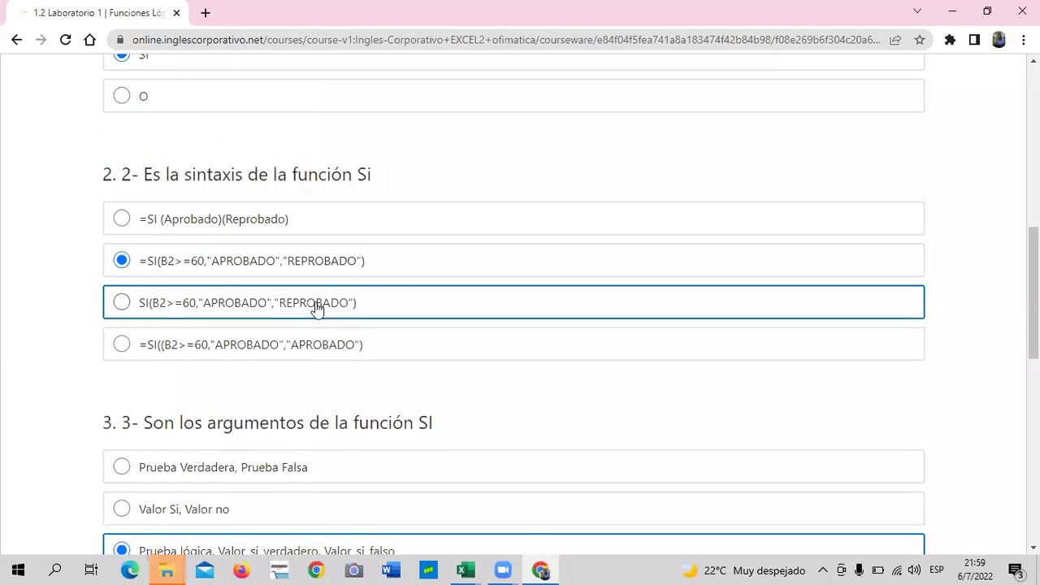
scroll(313, 317, "down", 3)
scroll(318, 374, "down", 3)
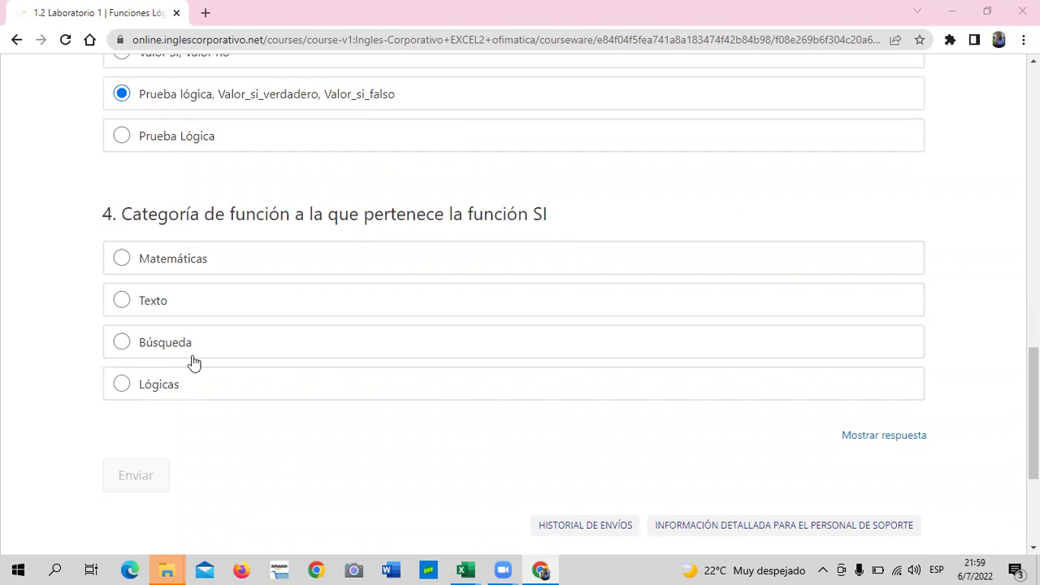
left_click(130, 383)
scroll(206, 395, "down", 1)
scroll(204, 395, "down", 1)
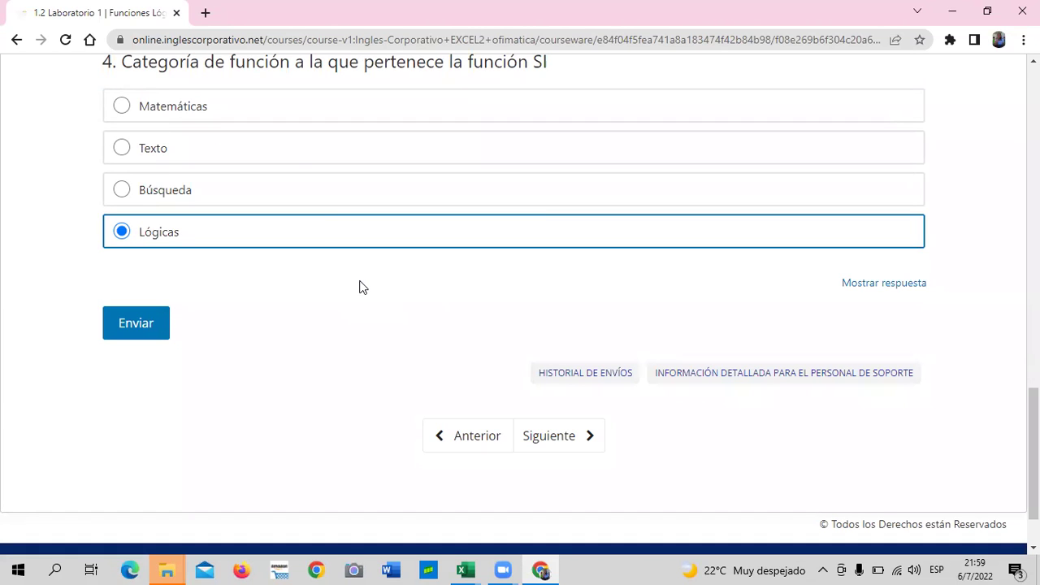
Step: Reveal the correct answers for Laboratorio 1 with Mostrar respuesta
left_click(867, 291)
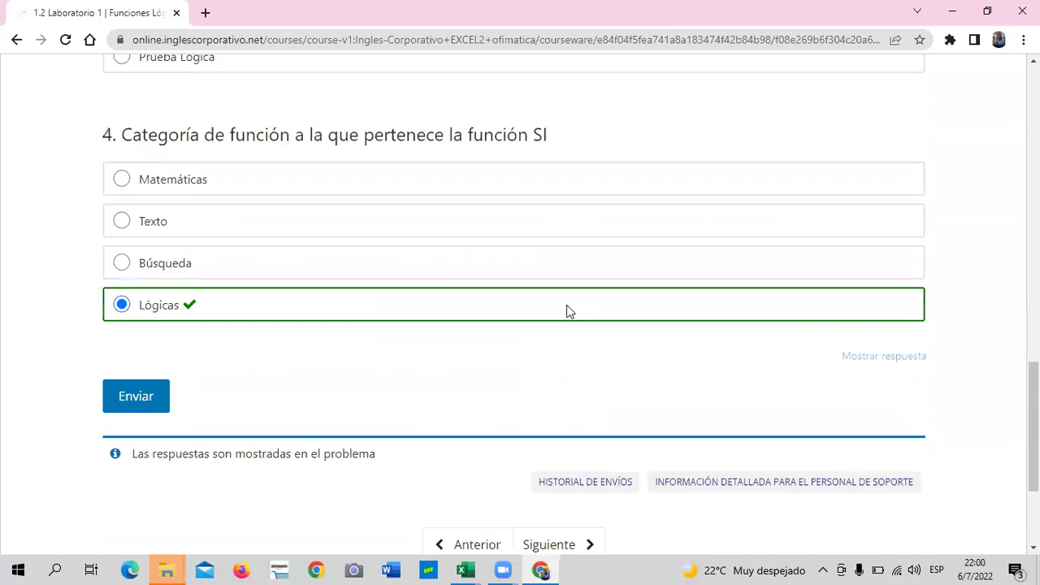
scroll(566, 304, "down", 5)
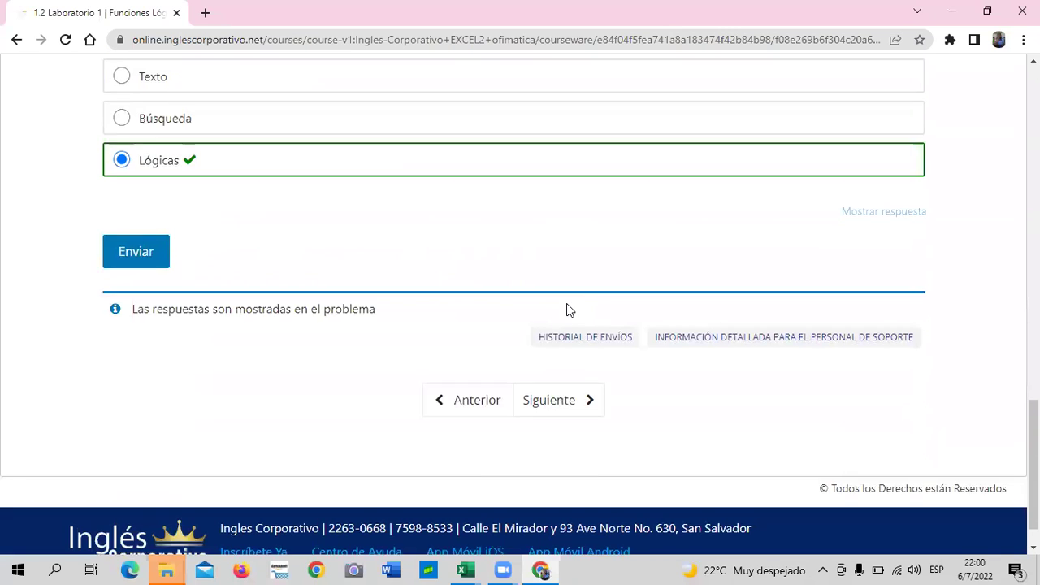
scroll(566, 305, "up", 4)
scroll(568, 303, "up", 6)
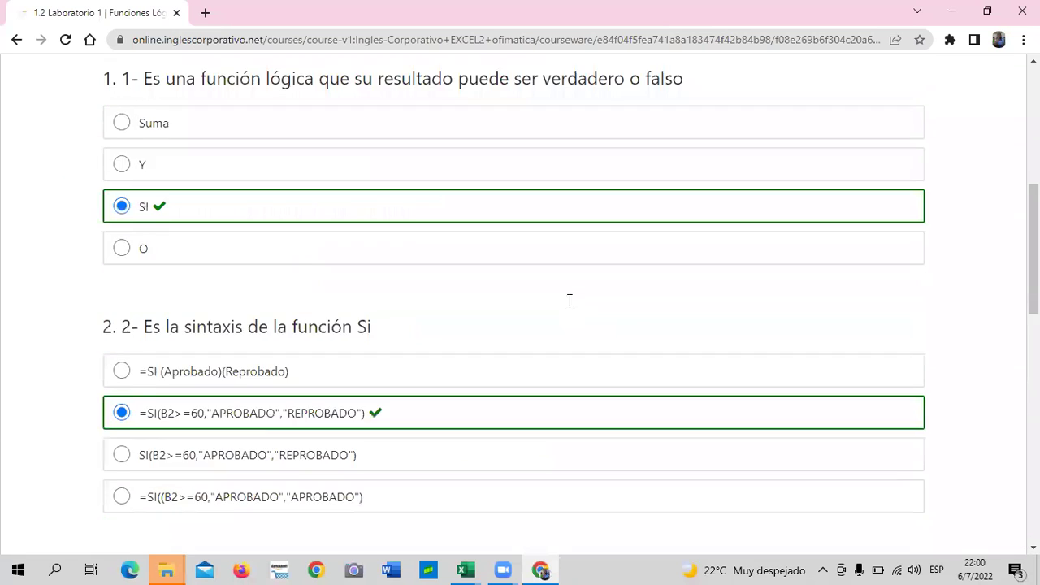
scroll(569, 300, "up", 3)
scroll(569, 301, "up", 3)
Step: Open the 1.5 Laboratorio 2 unit and answer question 1 with SI anidada
left_click(488, 318)
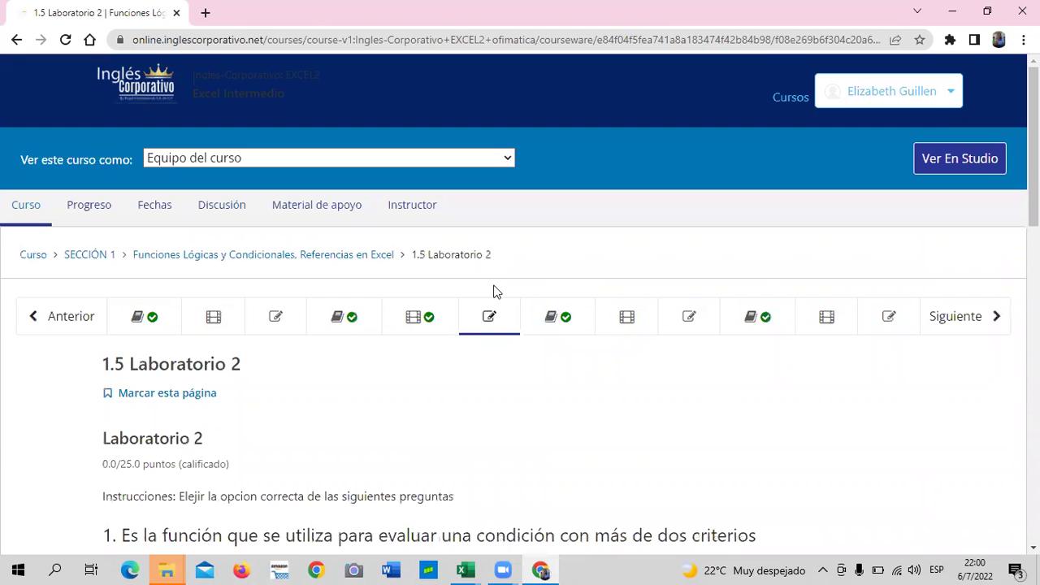
scroll(497, 291, "down", 3)
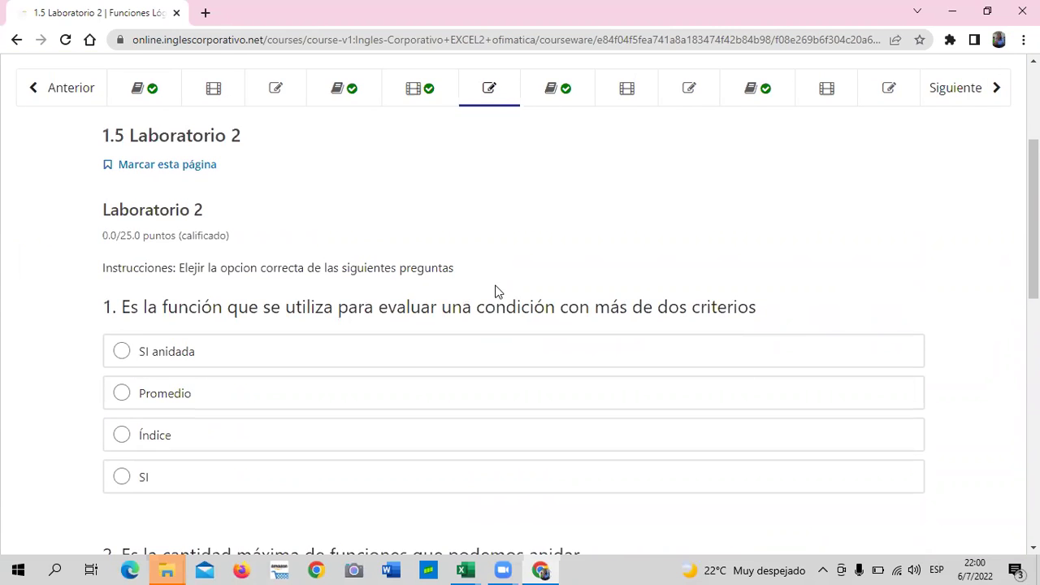
scroll(497, 292, "down", 1)
scroll(496, 291, "up", 3)
scroll(496, 290, "down", 3)
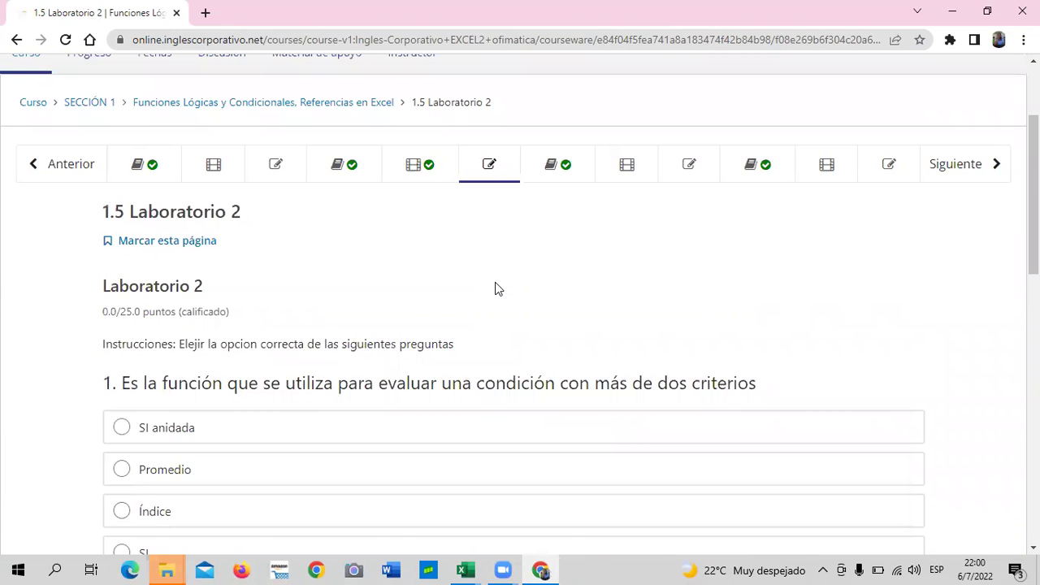
scroll(497, 289, "up", 2)
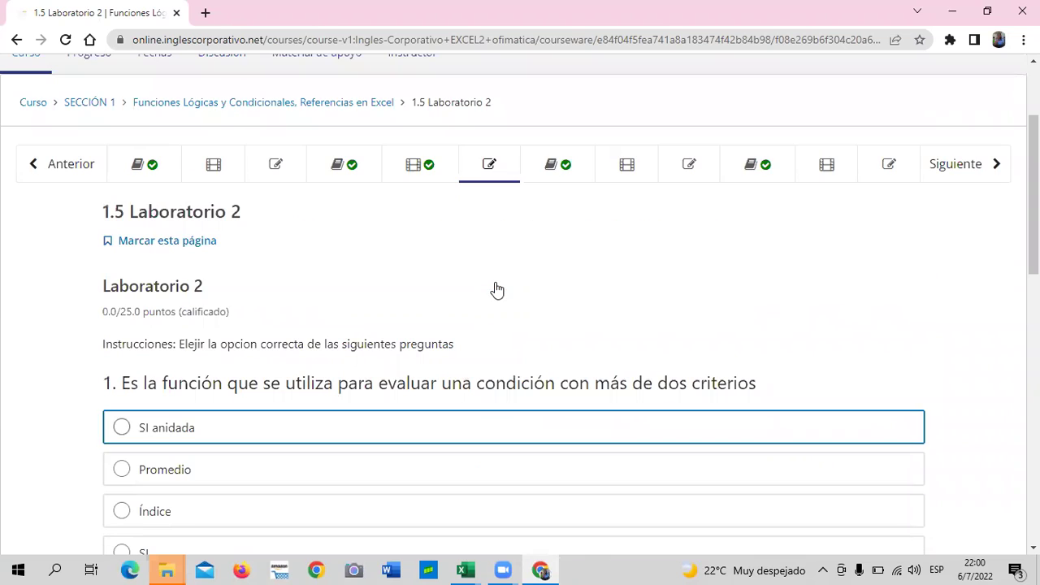
scroll(497, 289, "down", 2)
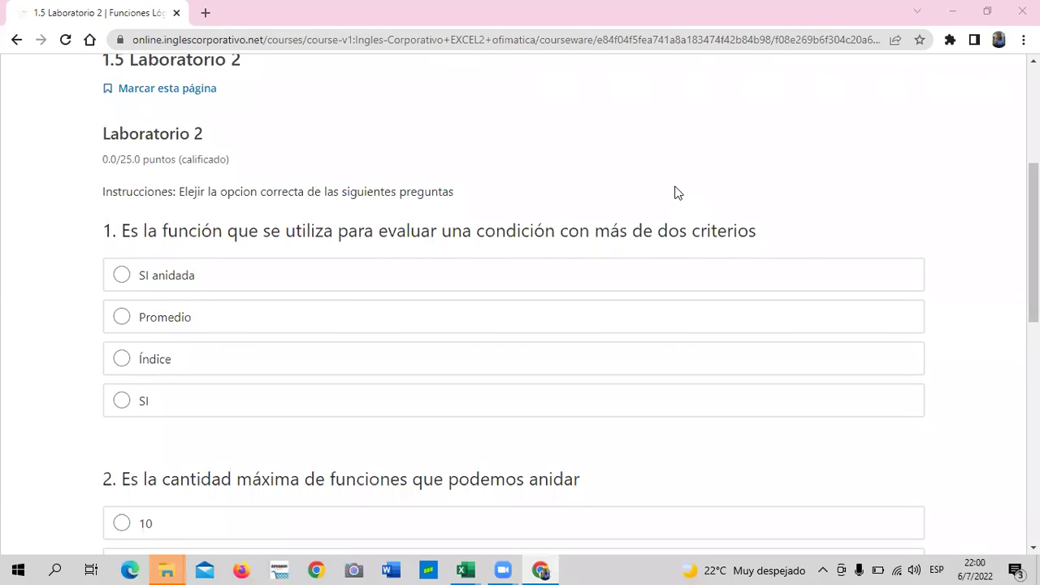
left_click(120, 276)
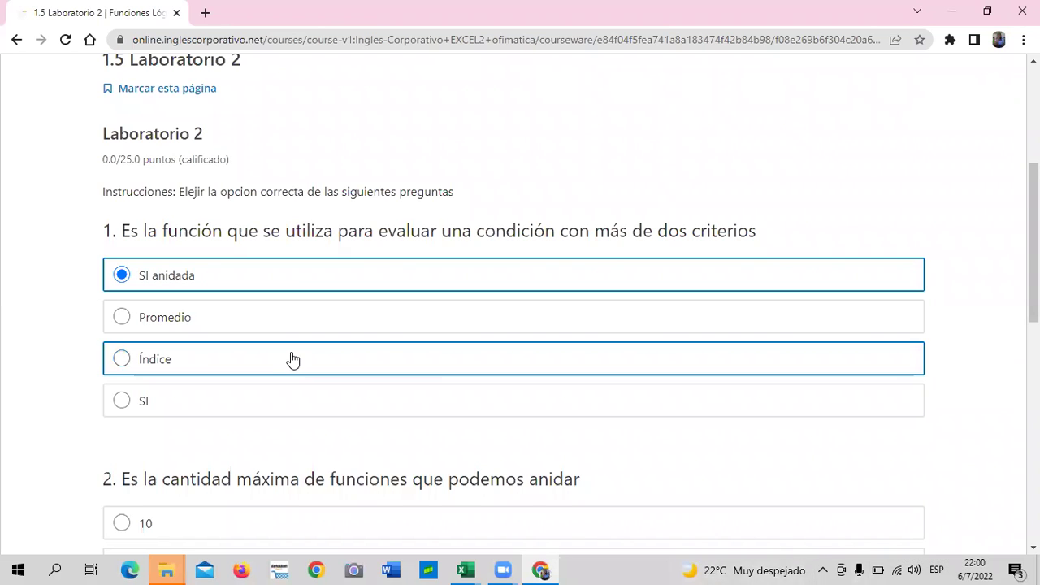
scroll(288, 360, "down", 2)
scroll(288, 360, "down", 1)
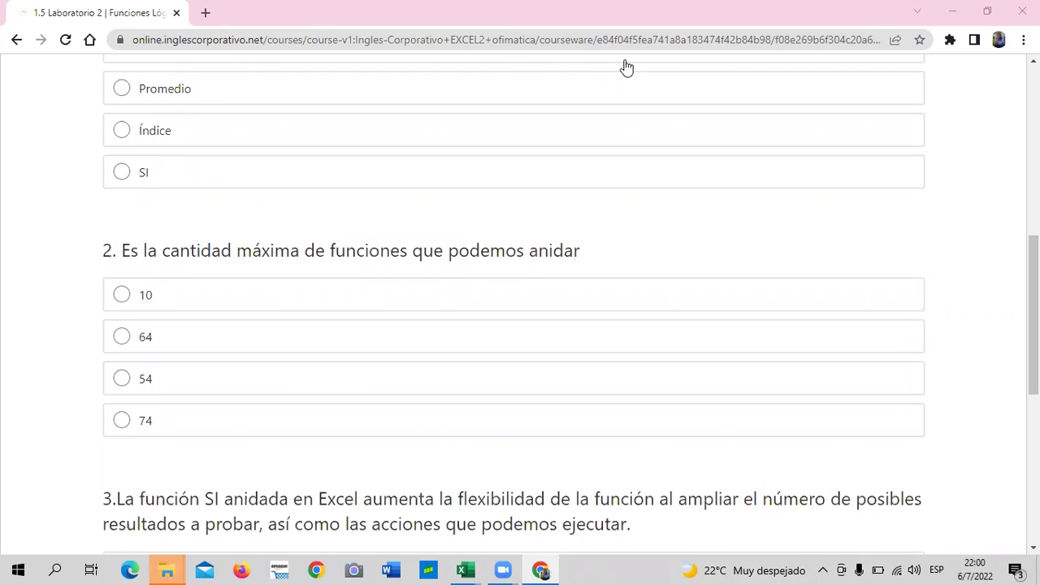
Step: Answer question 2 with 64 and question 3 with VERDADERO
left_click(128, 350)
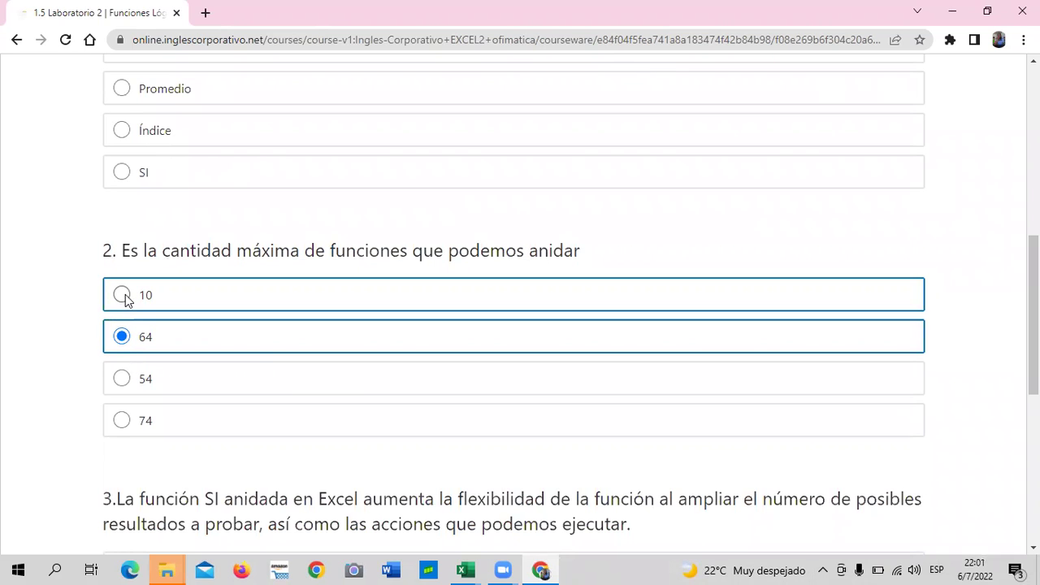
scroll(385, 431, "down", 4)
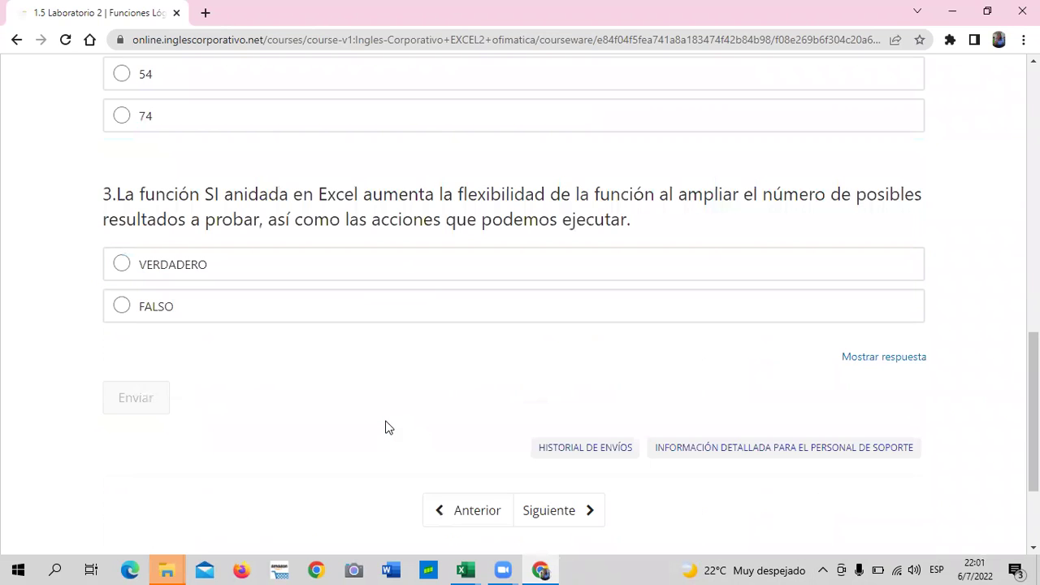
scroll(313, 453, "down", 1)
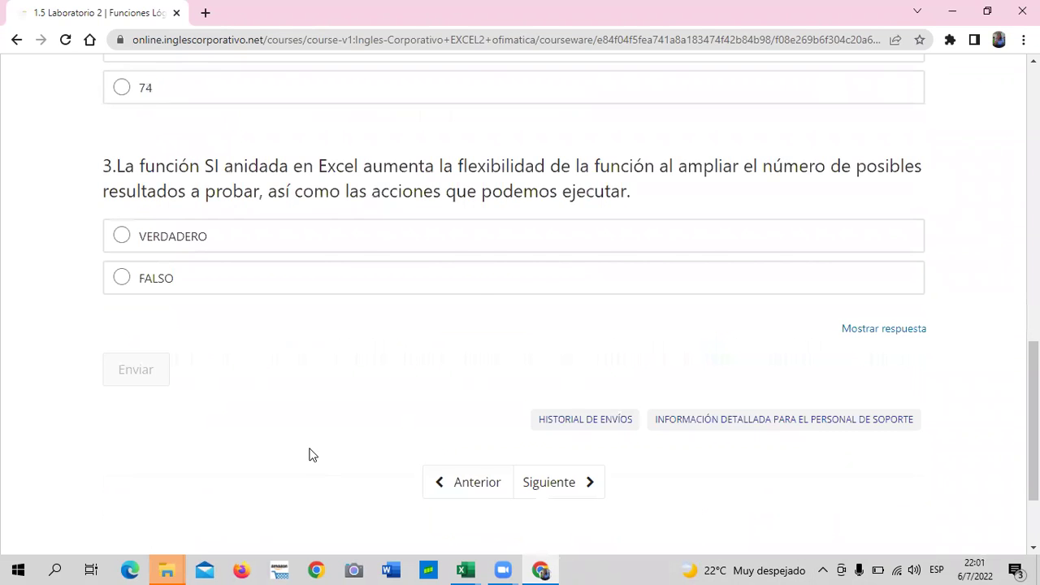
scroll(309, 455, "up", 1)
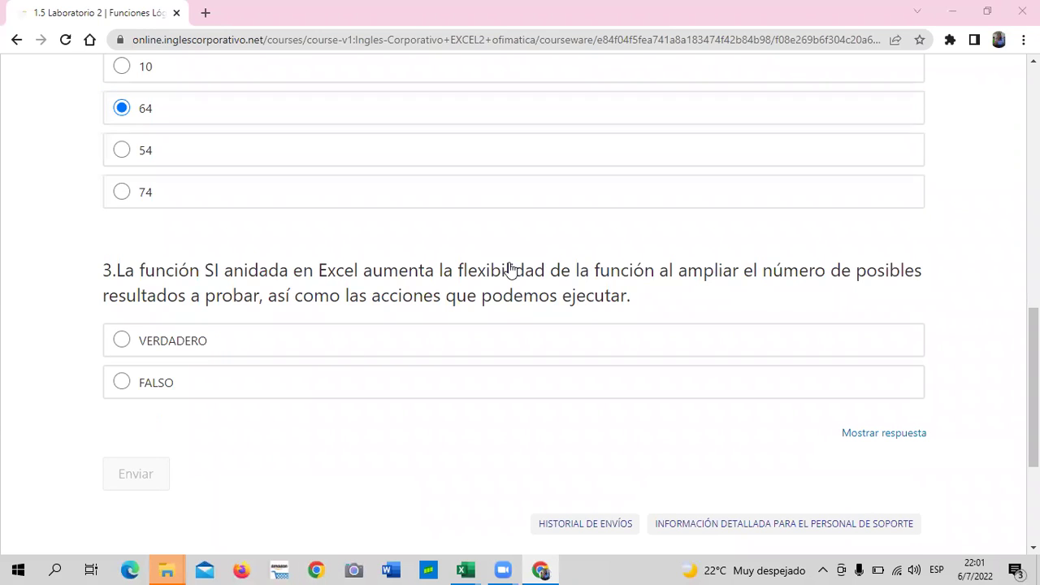
left_click(622, 122)
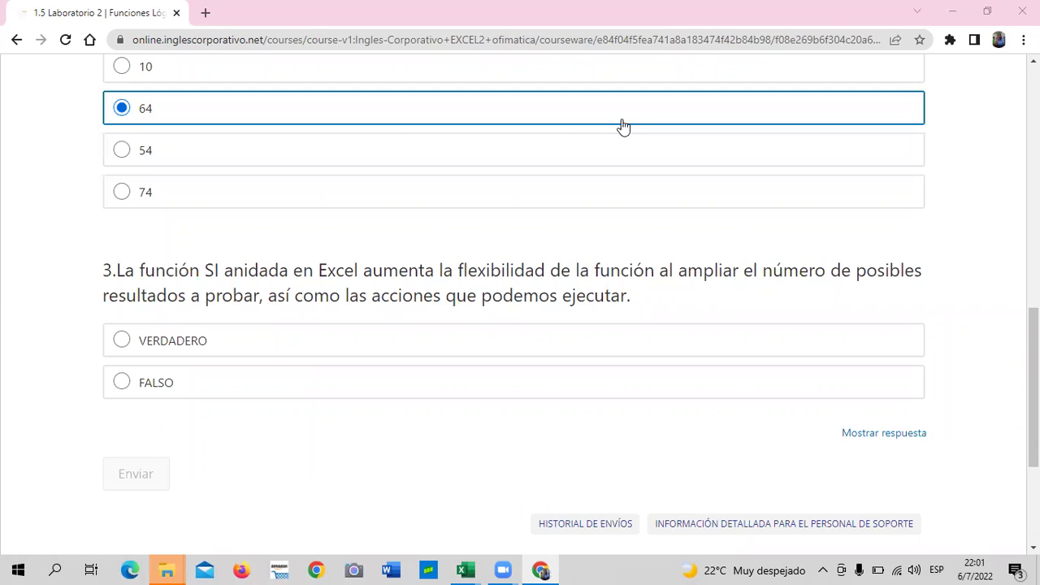
left_click(288, 331)
scroll(287, 329, "up", 5)
scroll(287, 329, "up", 4)
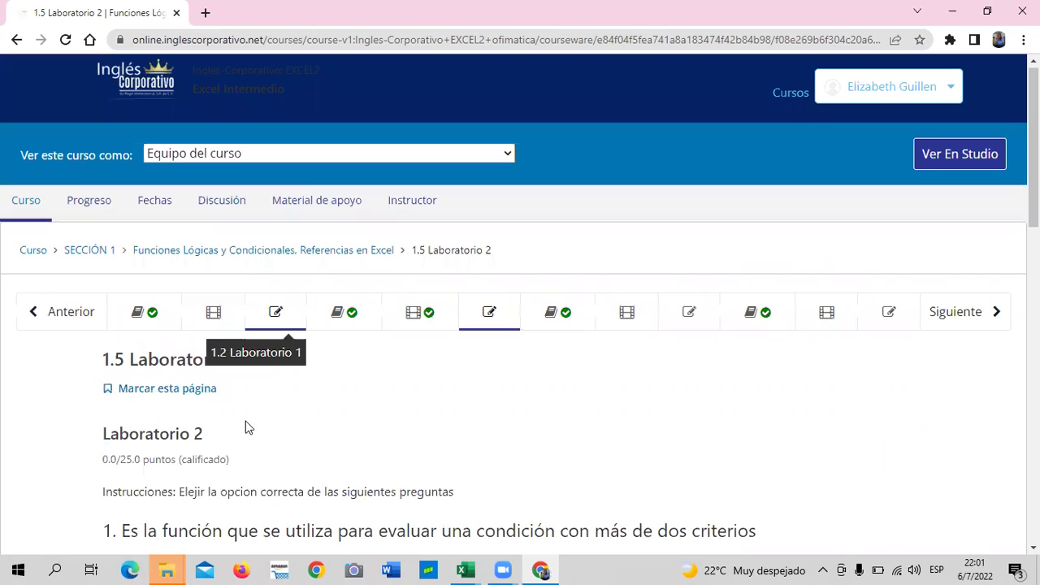
scroll(188, 412, "down", 7)
scroll(243, 416, "down", 3)
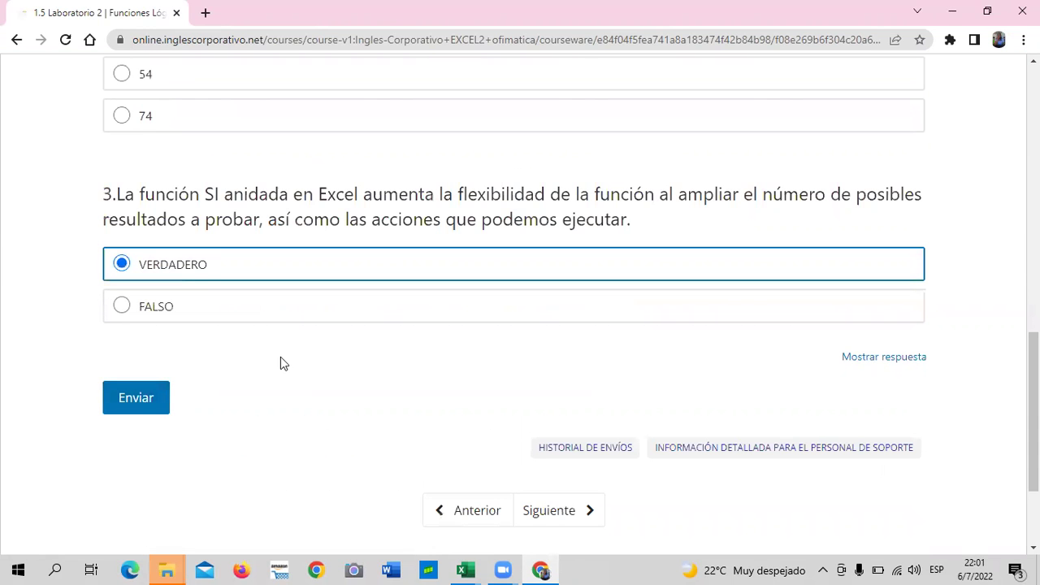
scroll(280, 361, "up", 5)
scroll(256, 329, "up", 3)
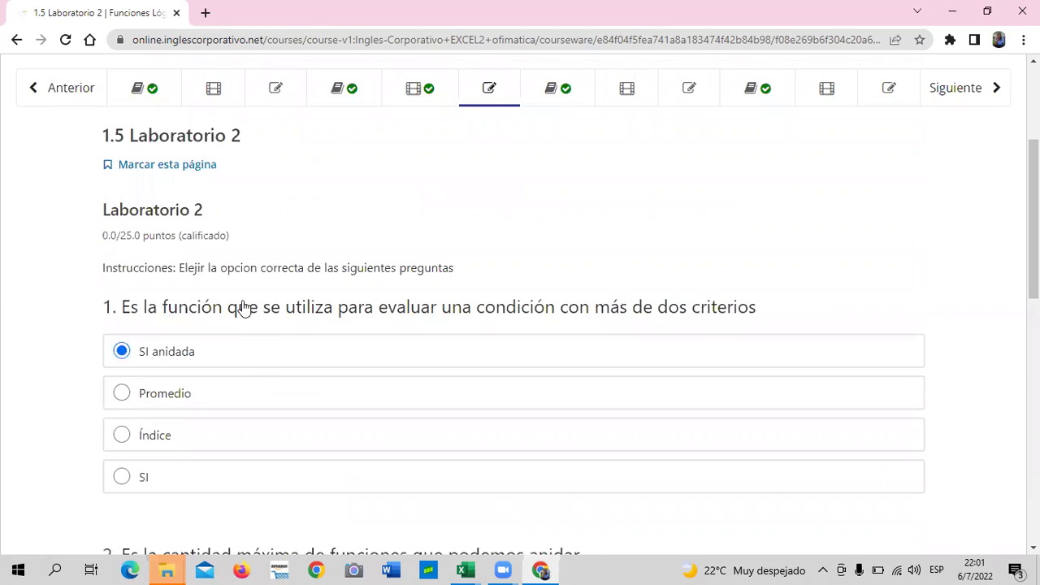
scroll(244, 307, "up", 3)
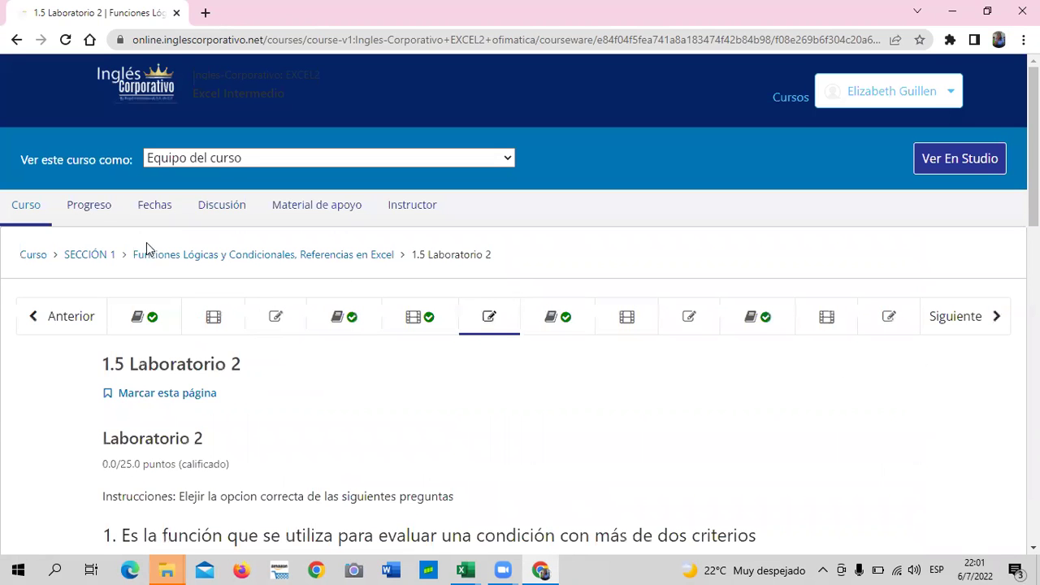
Step: Look over the Progreso page's 0% total and zero section scores, then return to Curso
left_click(95, 213)
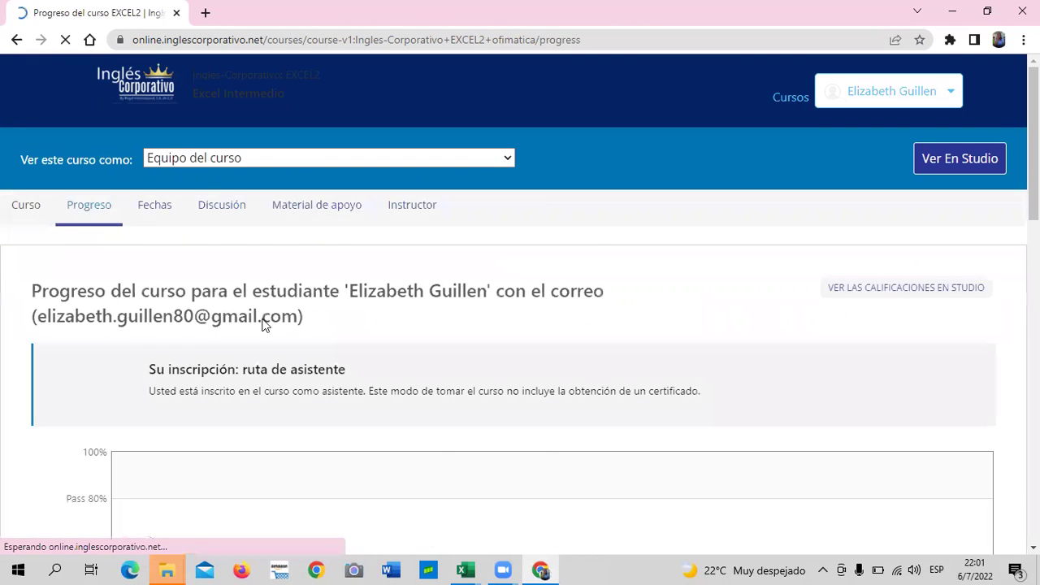
scroll(263, 325, "down", 3)
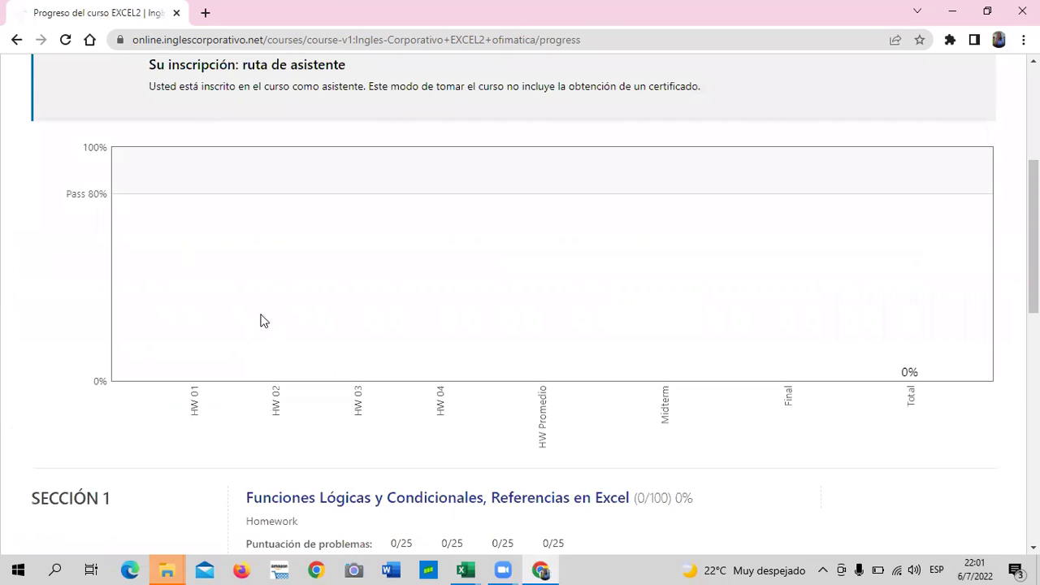
scroll(466, 279, "up", 1)
scroll(462, 282, "down", 4)
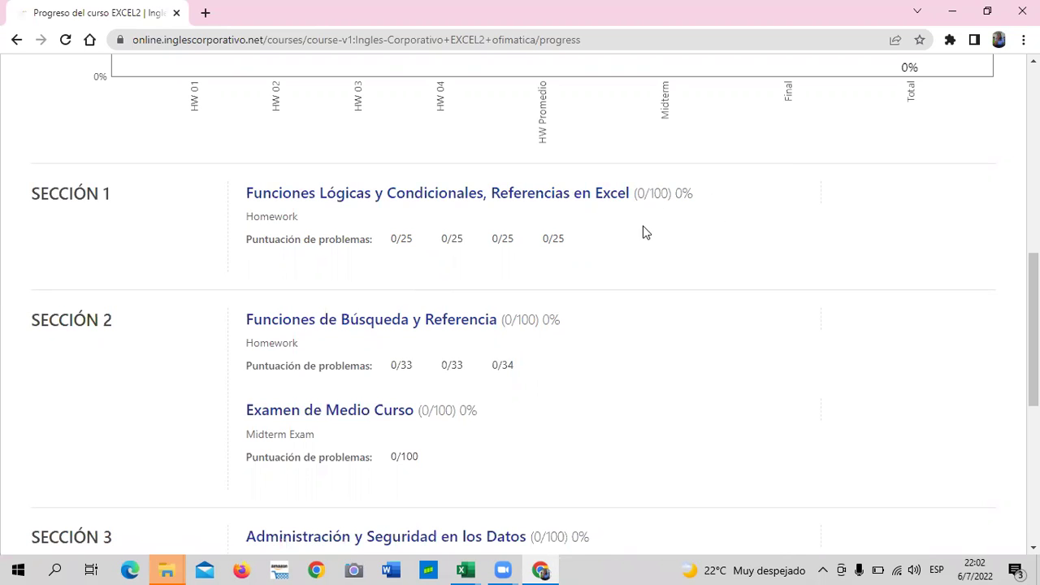
scroll(187, 298, "up", 4)
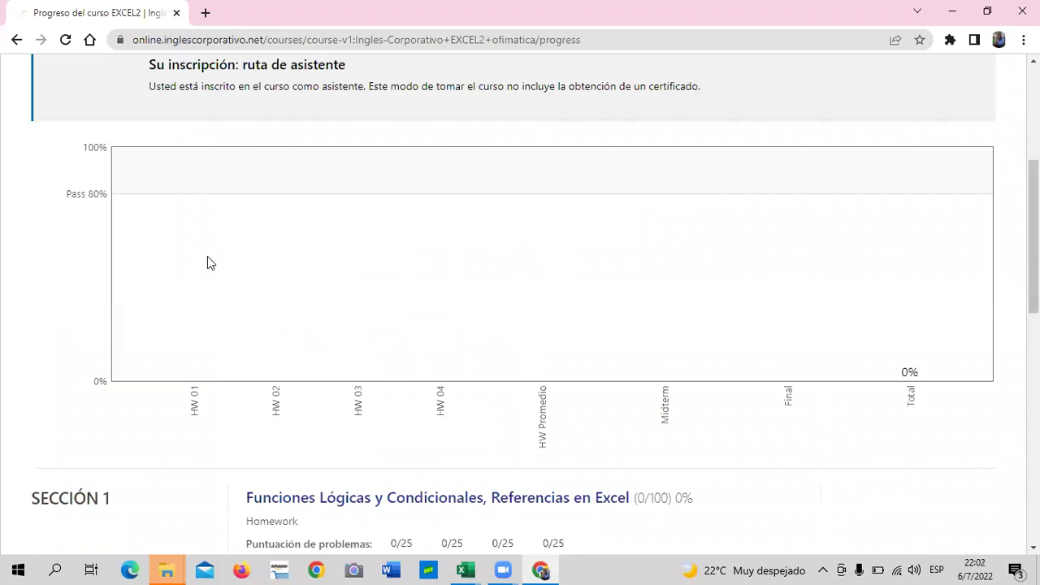
scroll(267, 332, "up", 4)
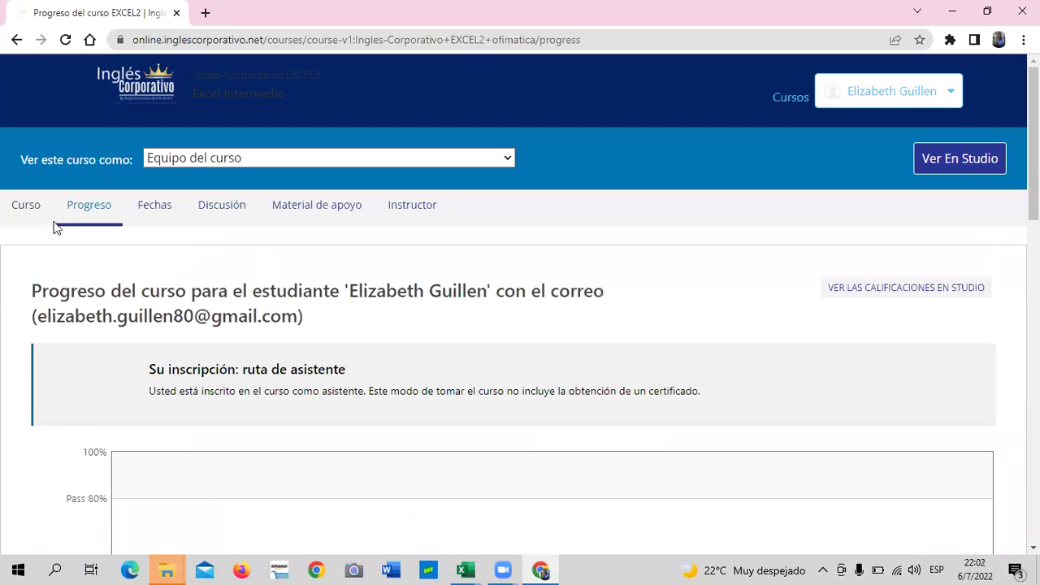
left_click(19, 210)
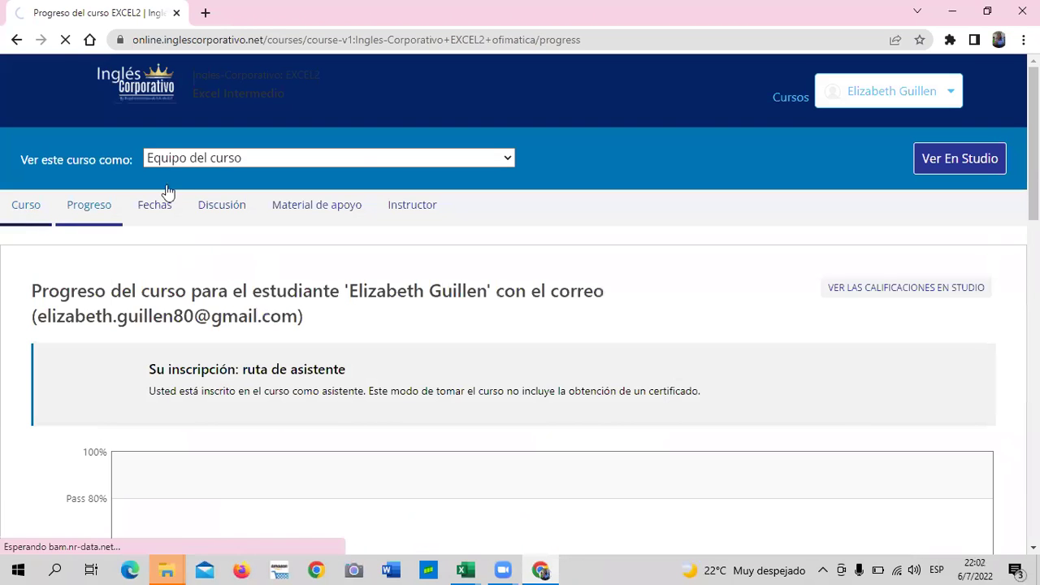